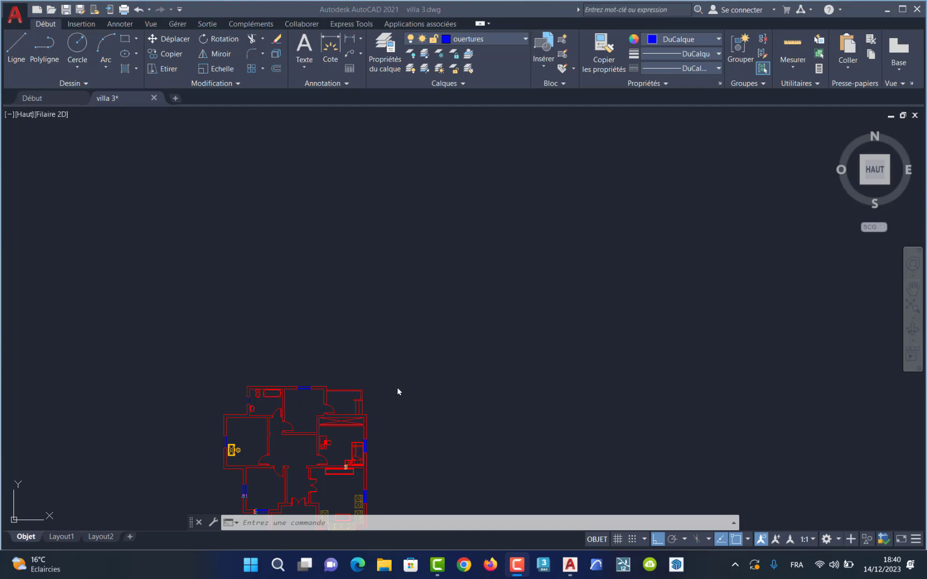
Open the layer properties manager and enlarge it to show the full layer list.
scroll(320, 405, "up", 5)
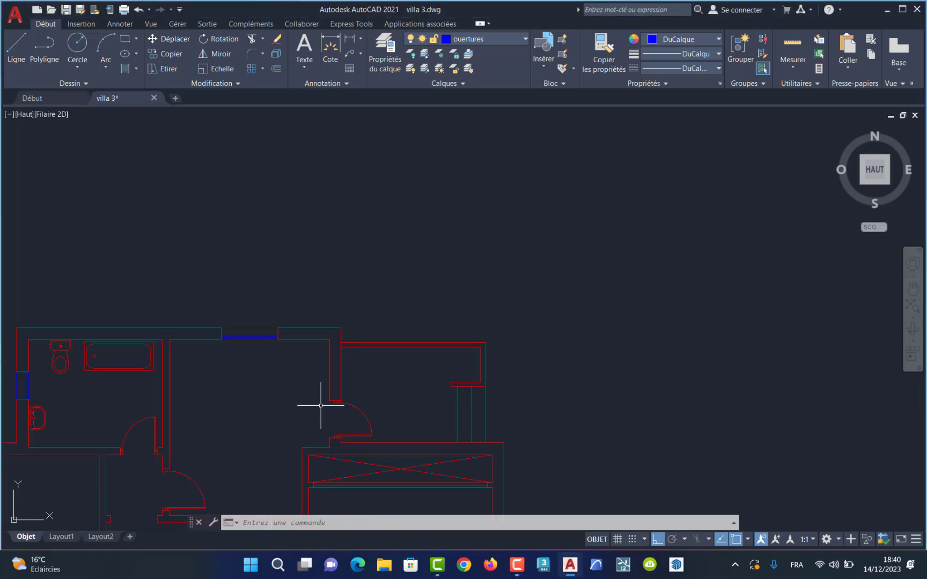
scroll(320, 406, "down", 2)
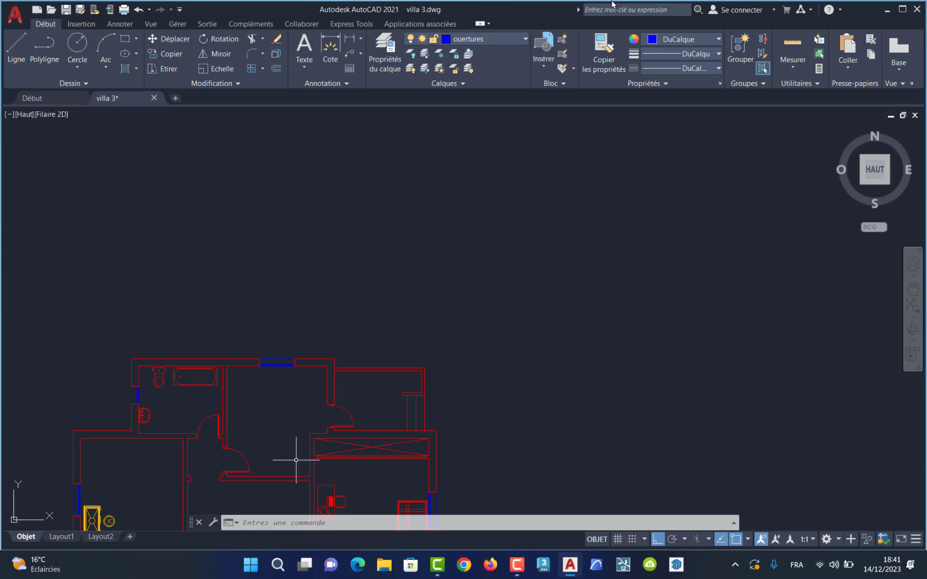
left_click(388, 56)
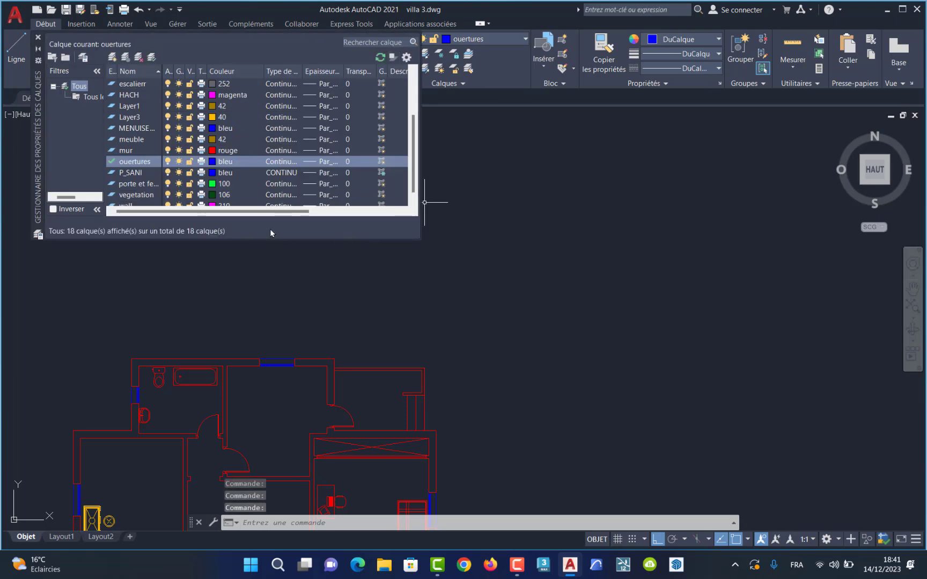
left_click_drag(270, 239, 256, 386)
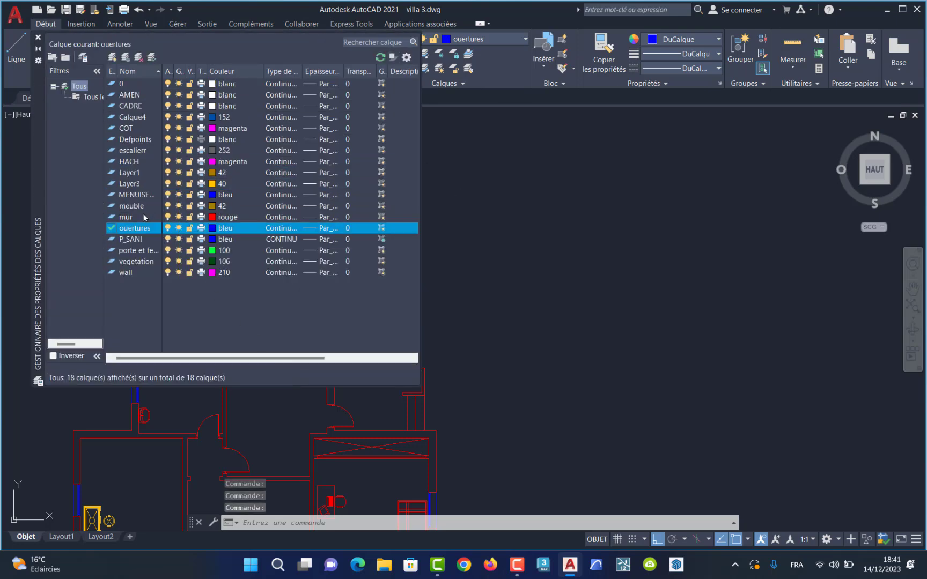
Set the colour of the wall layer to index colour 160.
left_click(126, 274)
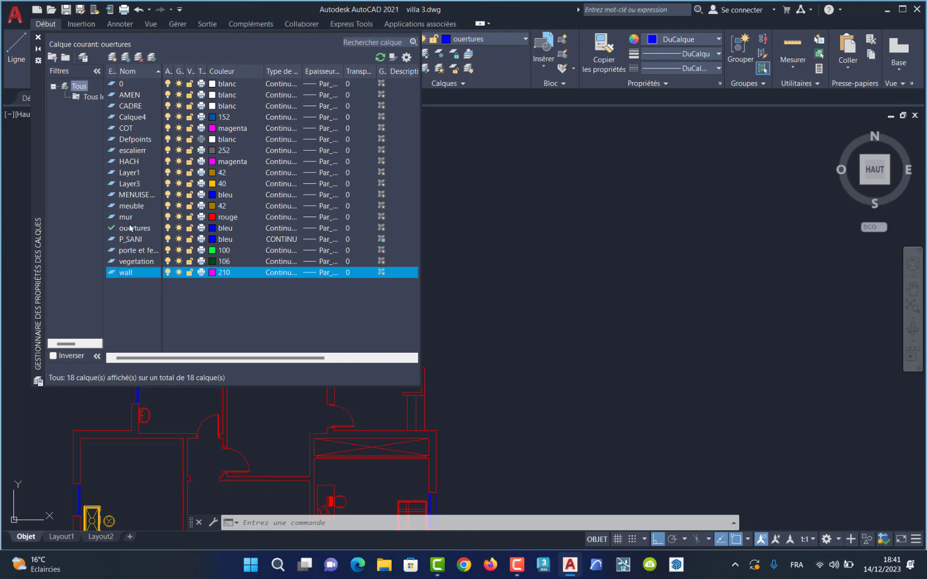
left_click(132, 208)
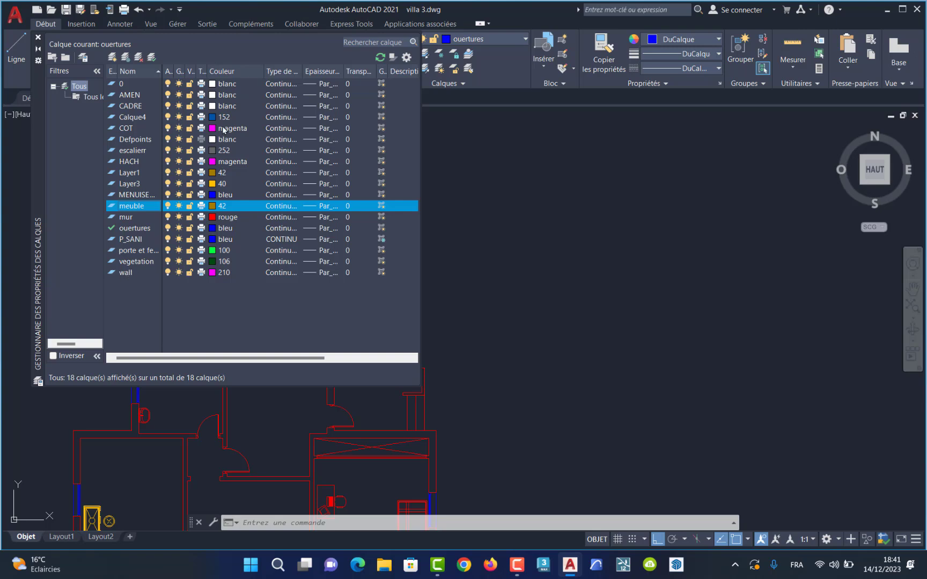
left_click(125, 273)
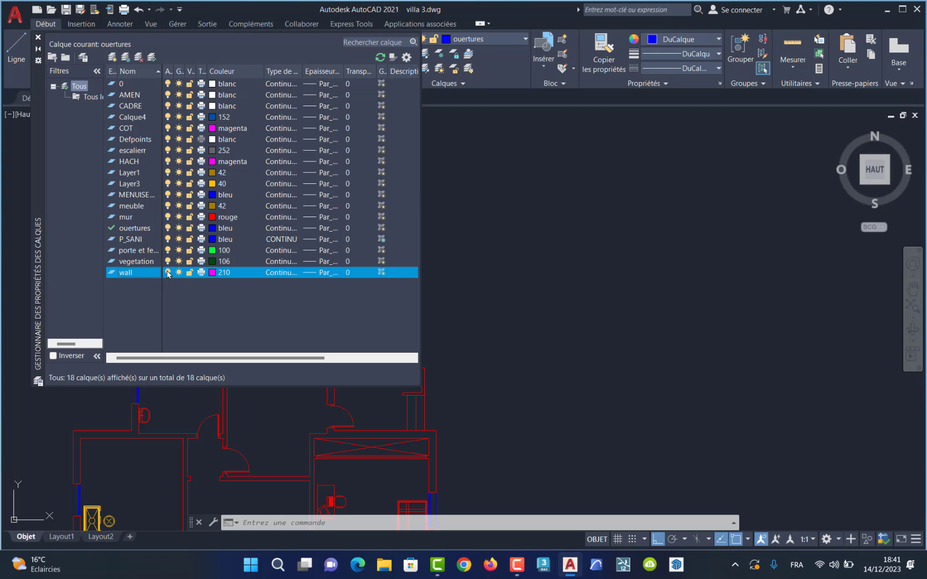
left_click(168, 274)
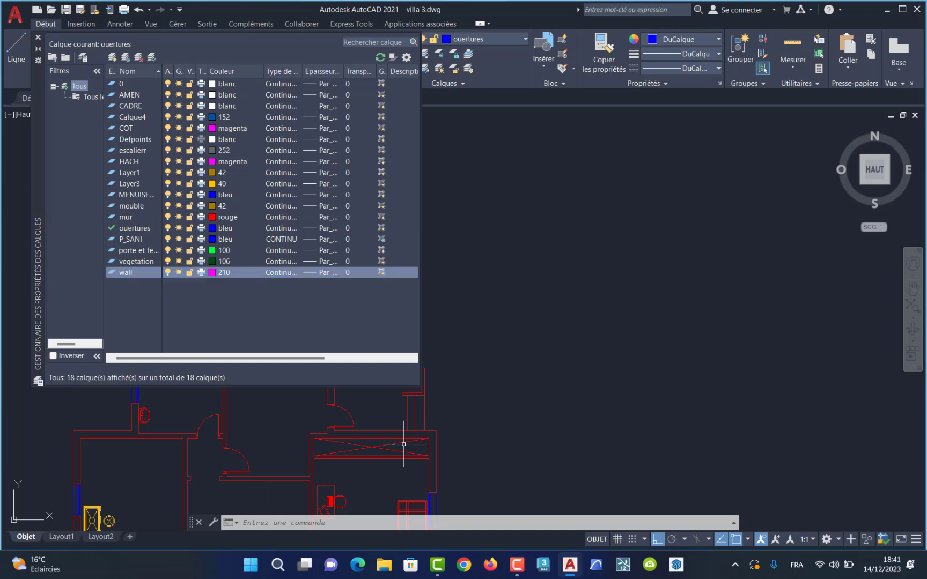
left_click(213, 273)
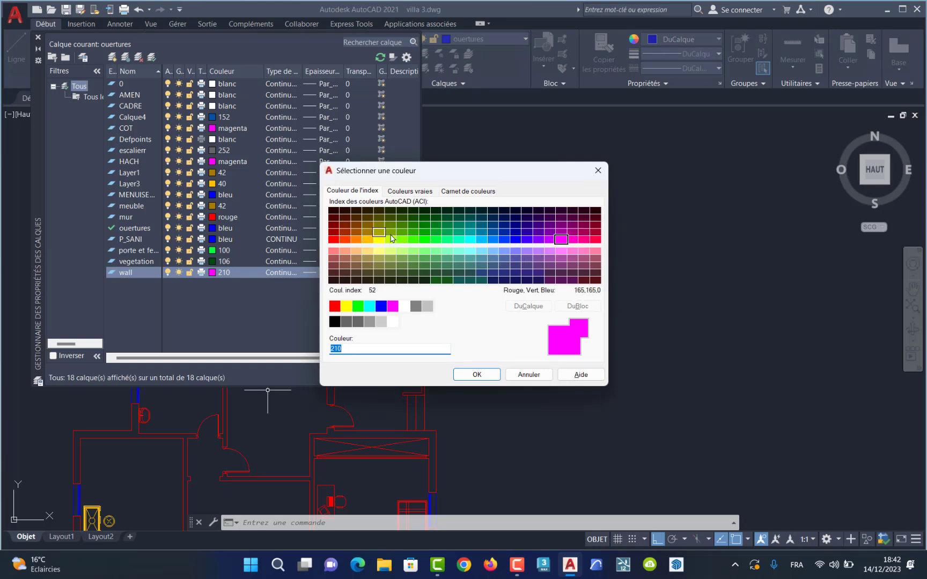
left_click(504, 239)
left_click(477, 374)
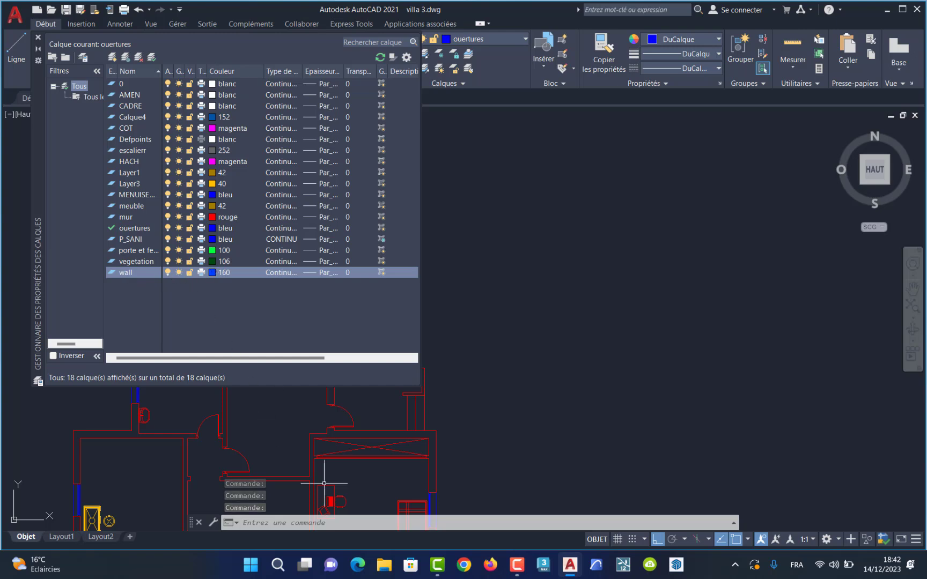
Make wall the current layer and close the layer properties manager.
scroll(354, 481, "down", 5)
scroll(354, 480, "down", 4)
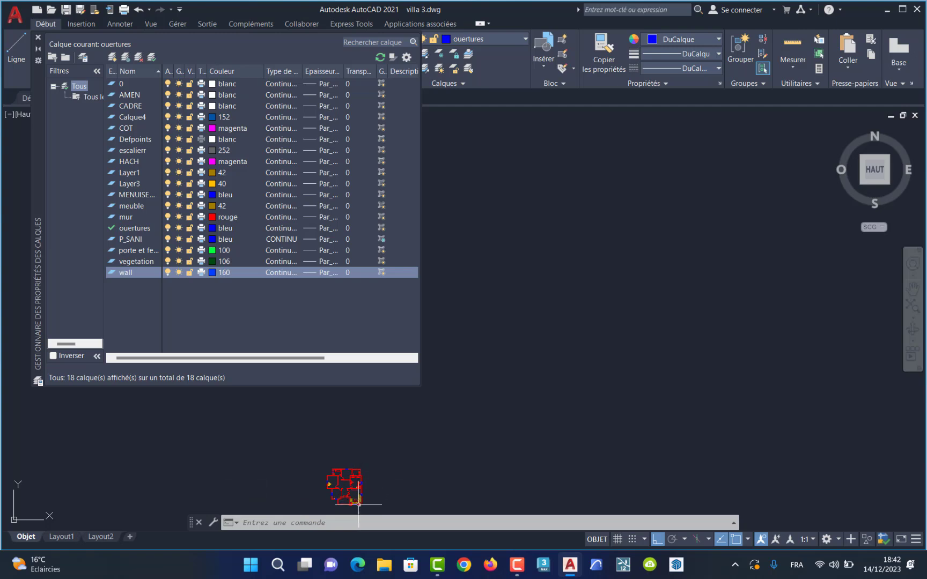
scroll(352, 510, "up", 3)
scroll(352, 511, "up", 4)
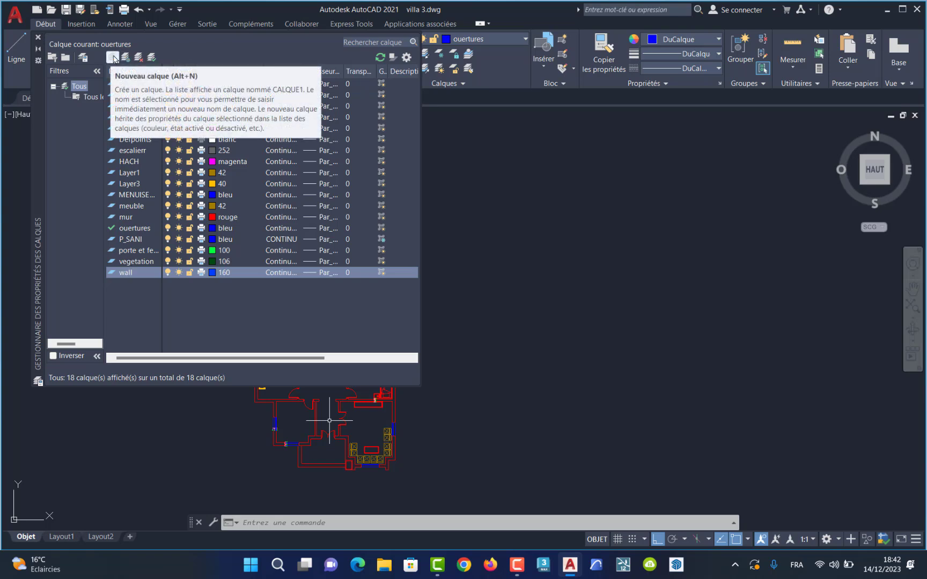
left_click(152, 57)
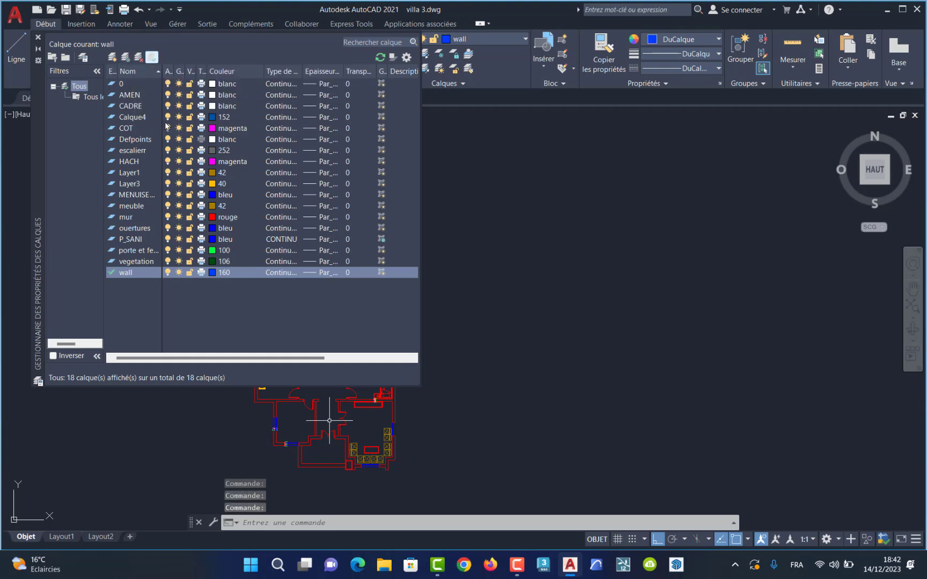
left_click(38, 38)
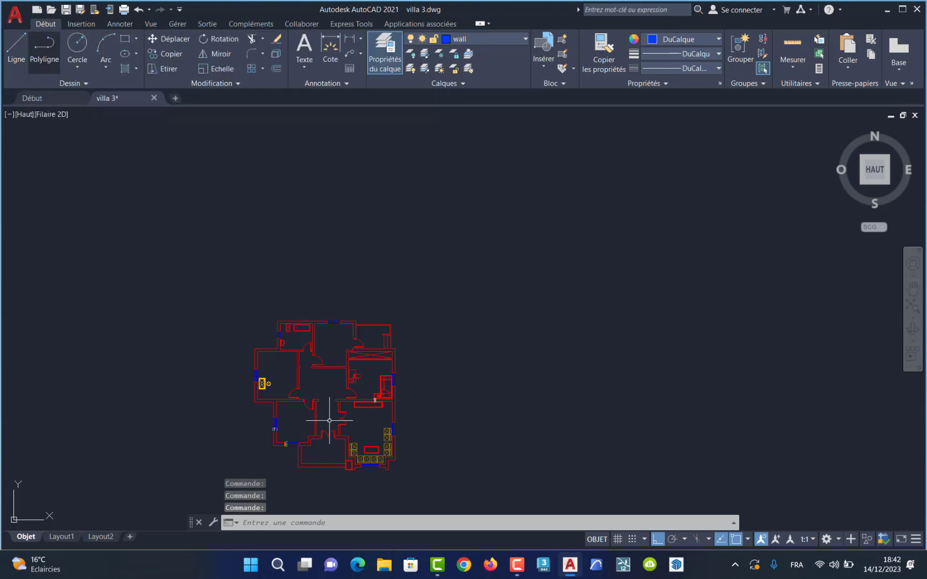
Select the whole villa floor plan, assign its objects to the wall layer, and clear the selection.
left_click(413, 321)
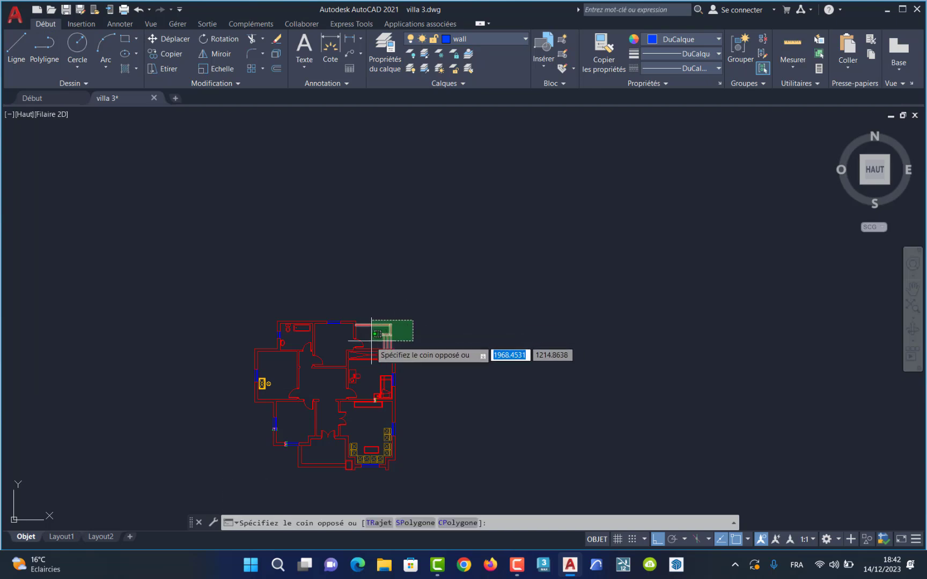
left_click(346, 351)
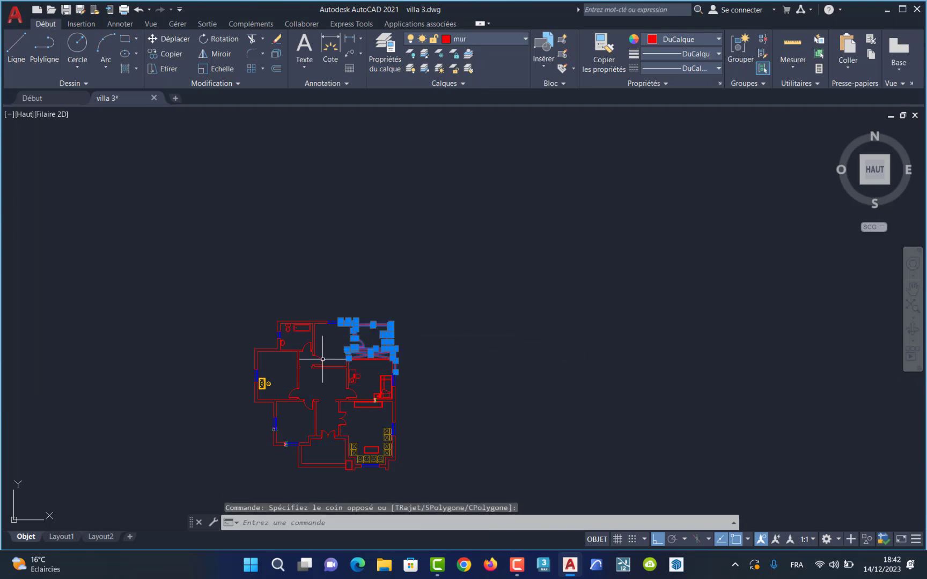
left_click(323, 316)
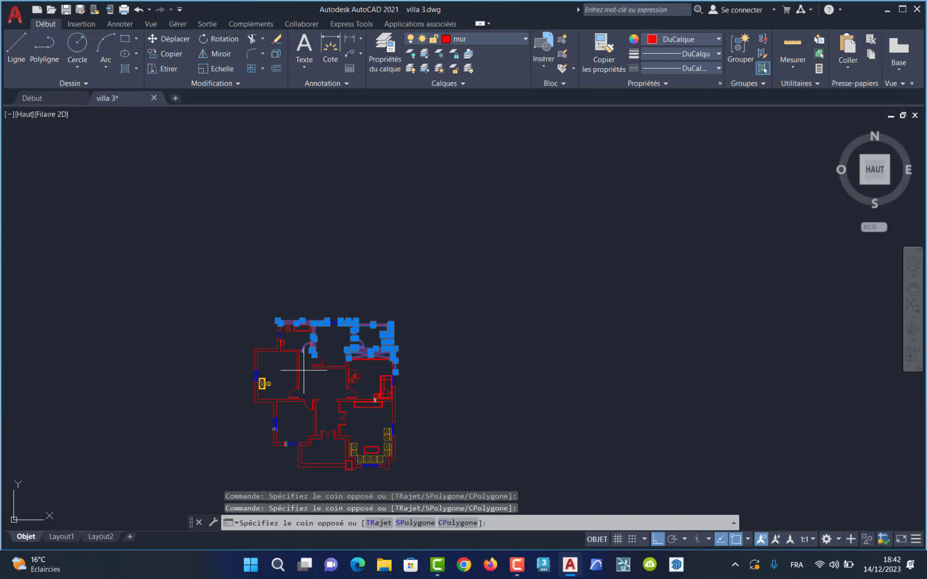
left_click(295, 383)
left_click(271, 363)
left_click(243, 370)
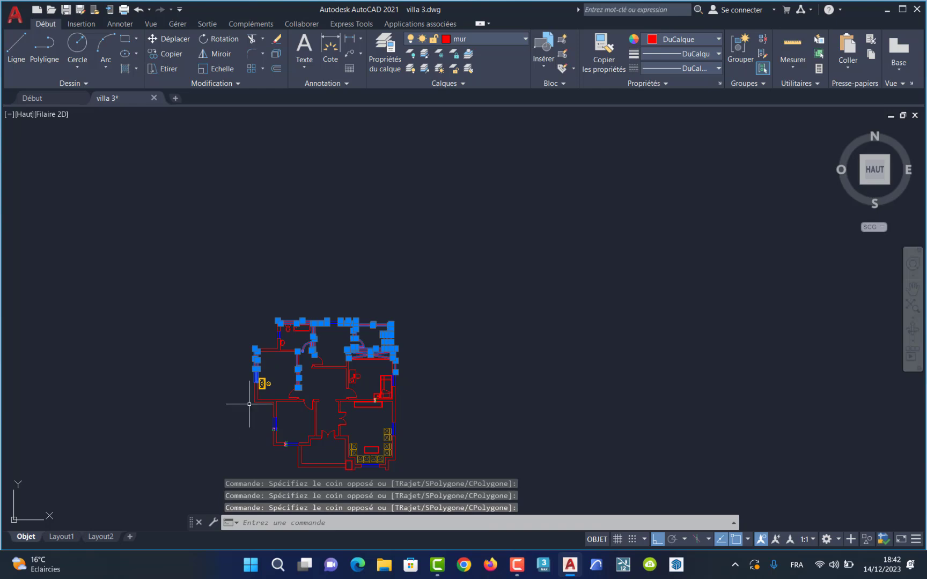
left_click(353, 426)
left_click(335, 437)
left_click(421, 390)
left_click(369, 402)
left_click(476, 301)
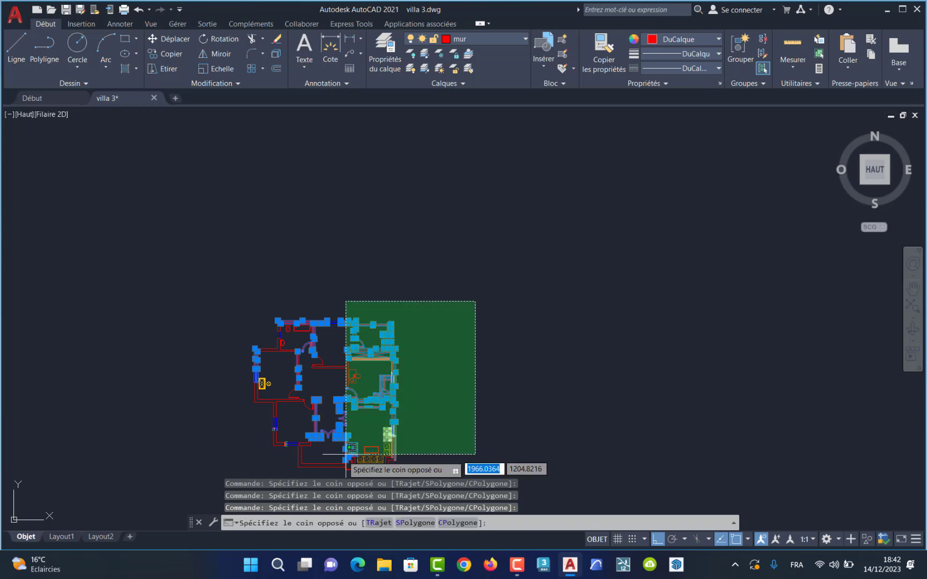
key("Escape")
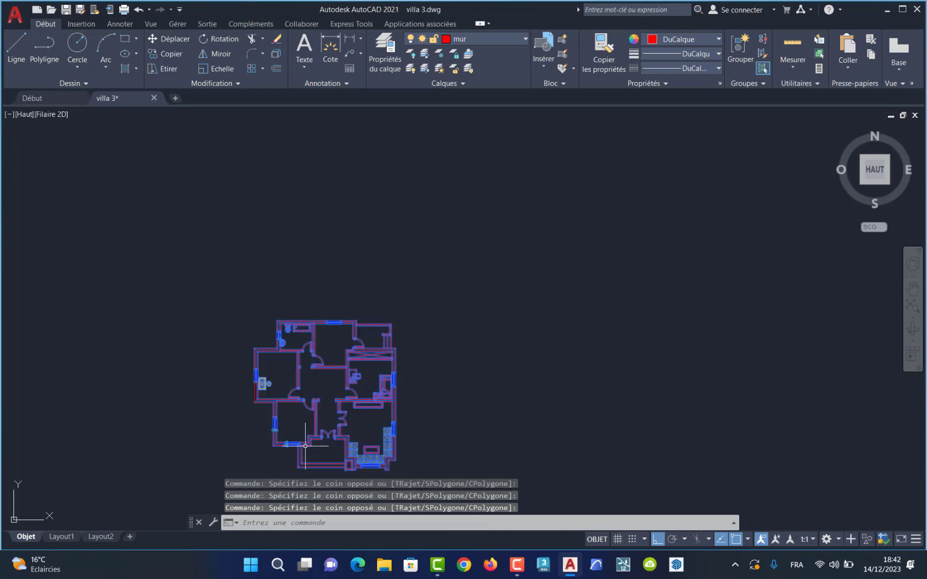
left_click(461, 315)
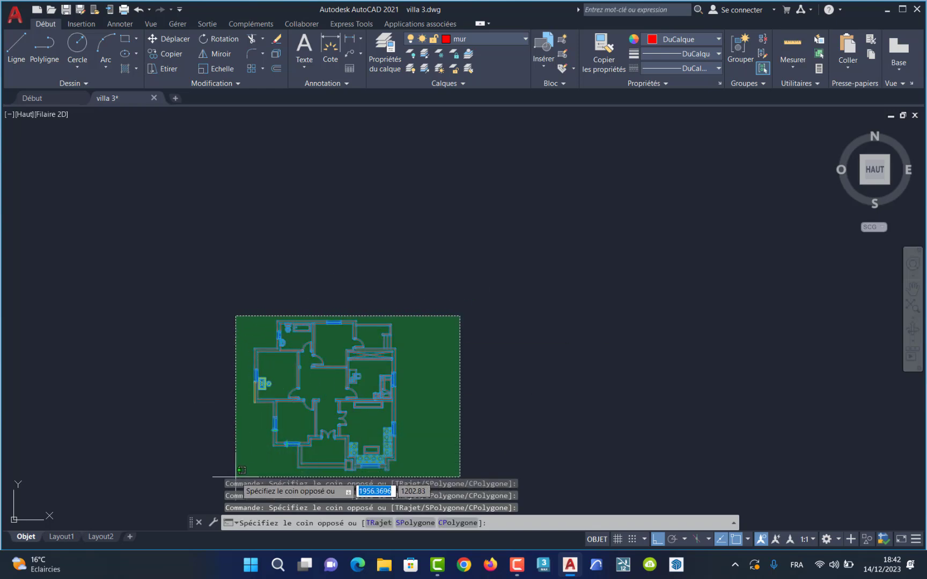
key("Escape")
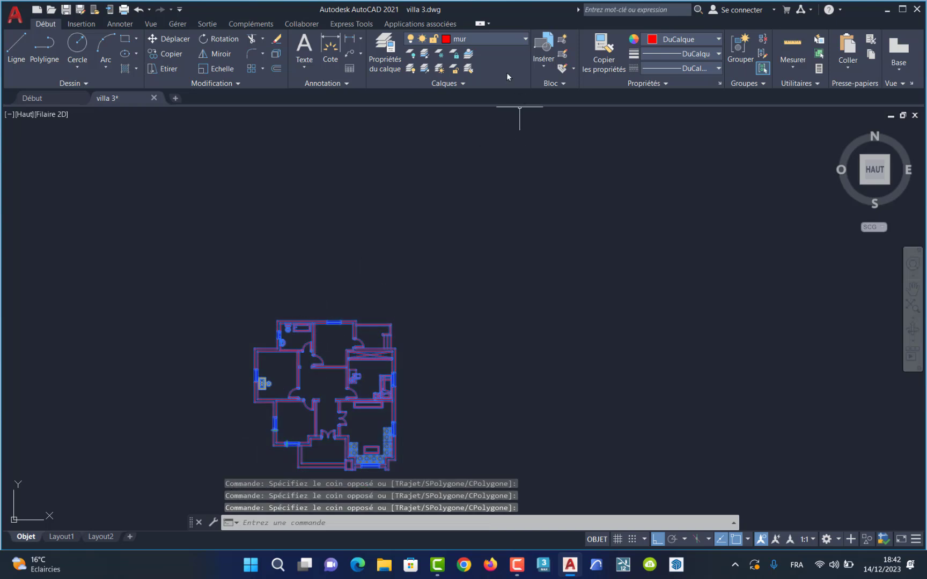
left_click(505, 37)
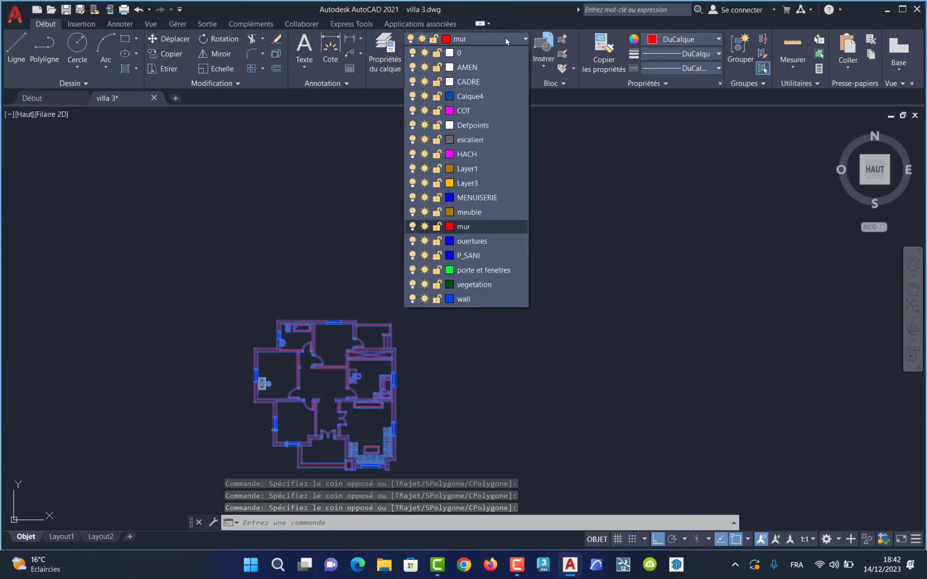
left_click(464, 300)
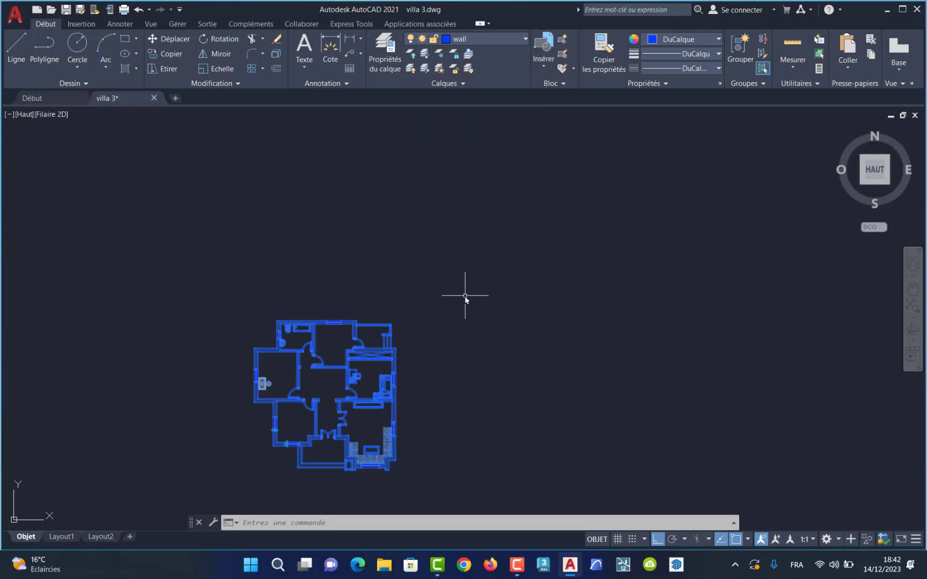
left_click(429, 288)
key("Escape")
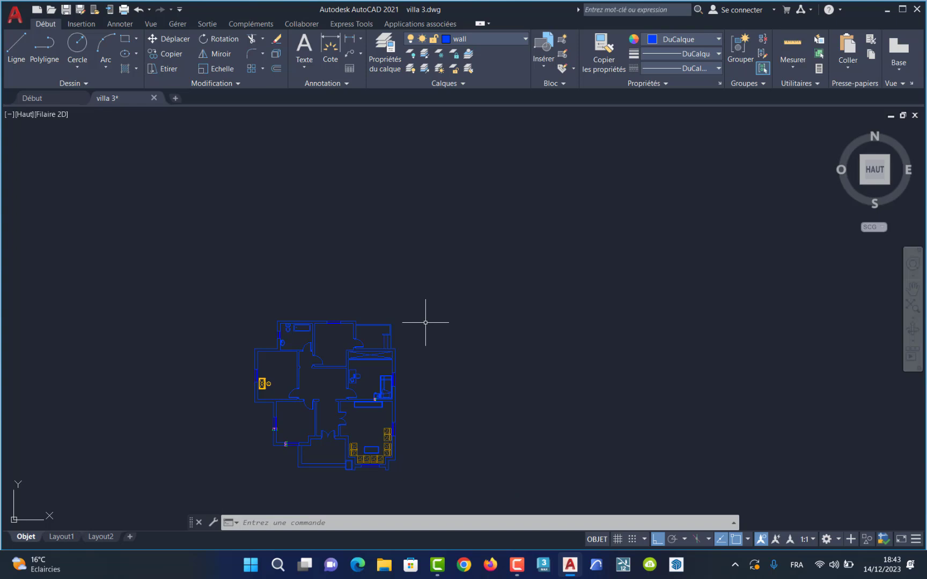
Rename the vegetation layer as ouvertures in the layer properties manager.
scroll(298, 350, "up", 6)
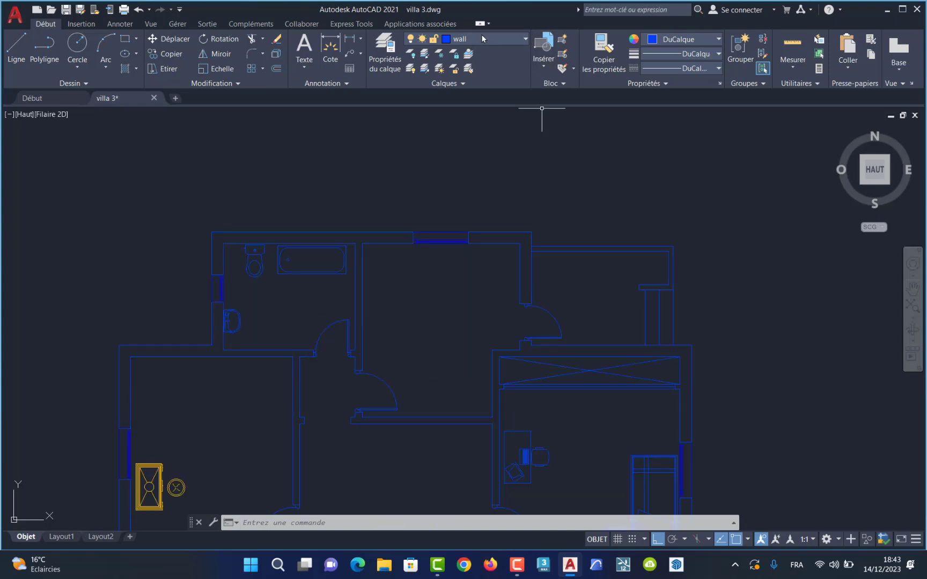
left_click(386, 59)
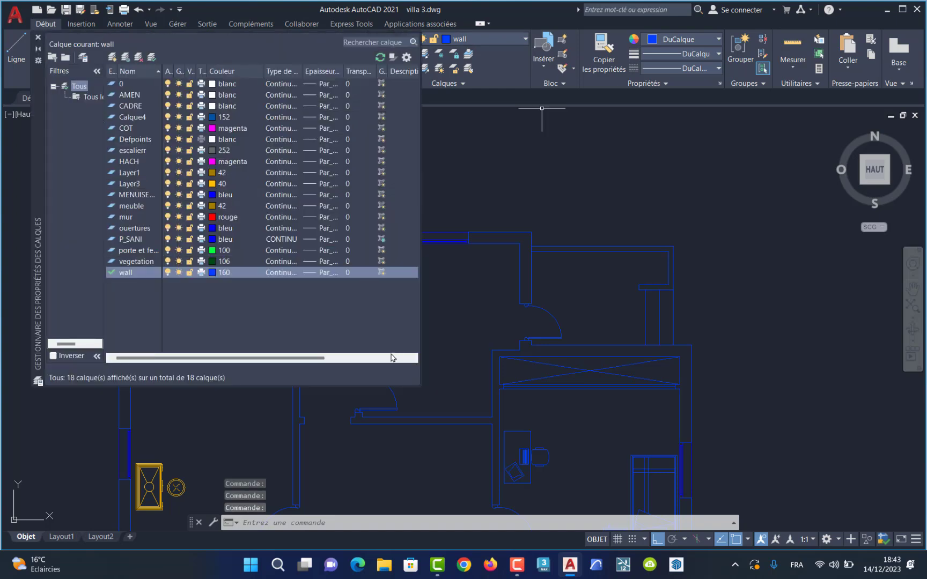
left_click(138, 261)
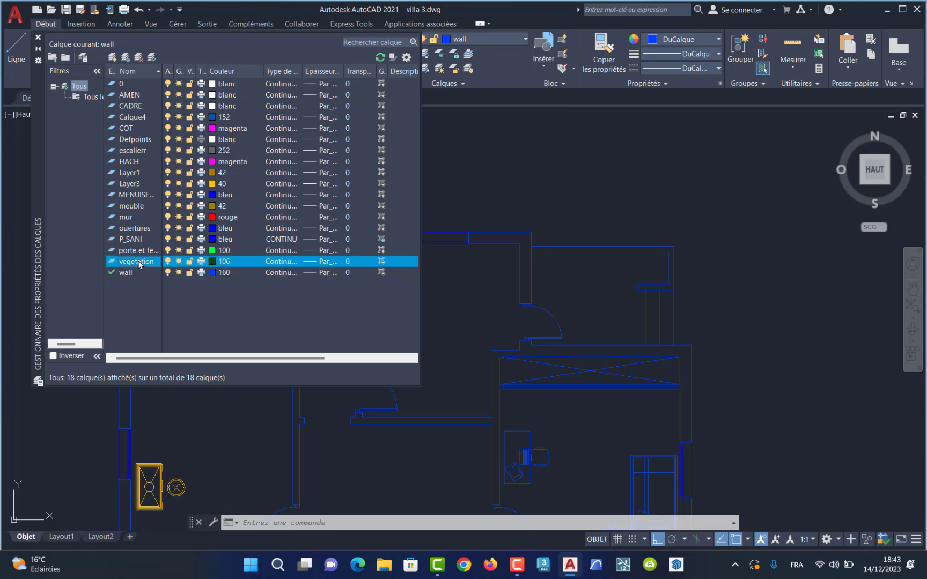
right_click(142, 263)
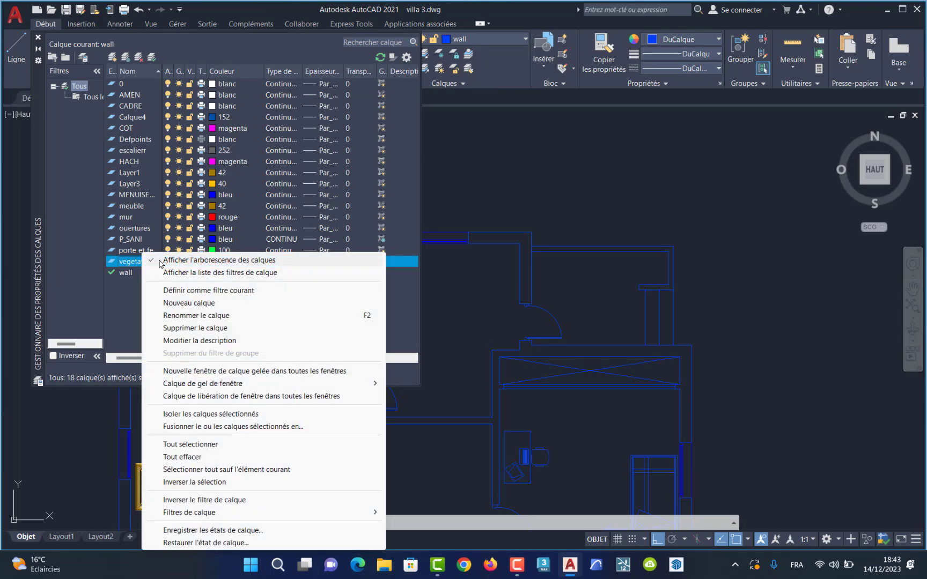
left_click(219, 316)
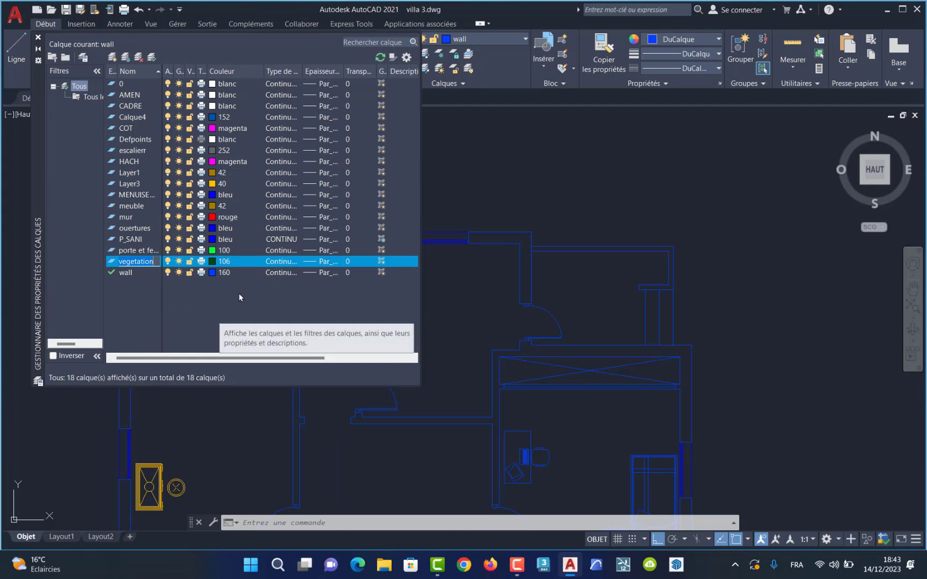
type("ouvert")
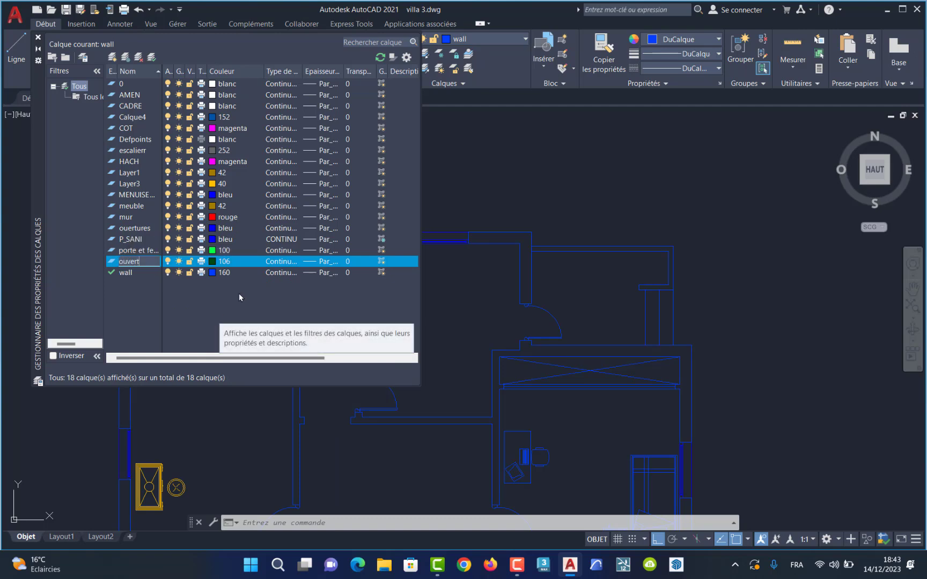
type("ures")
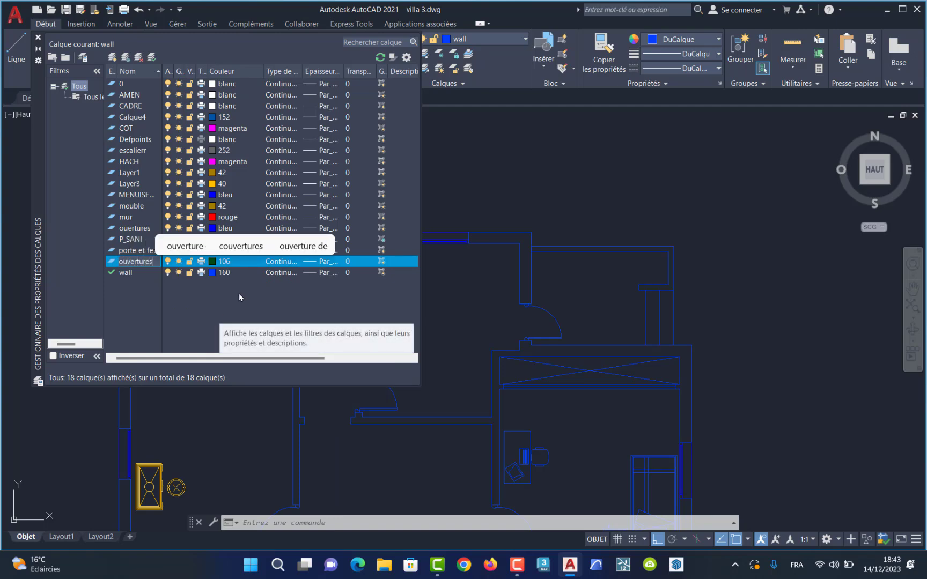
key("Return")
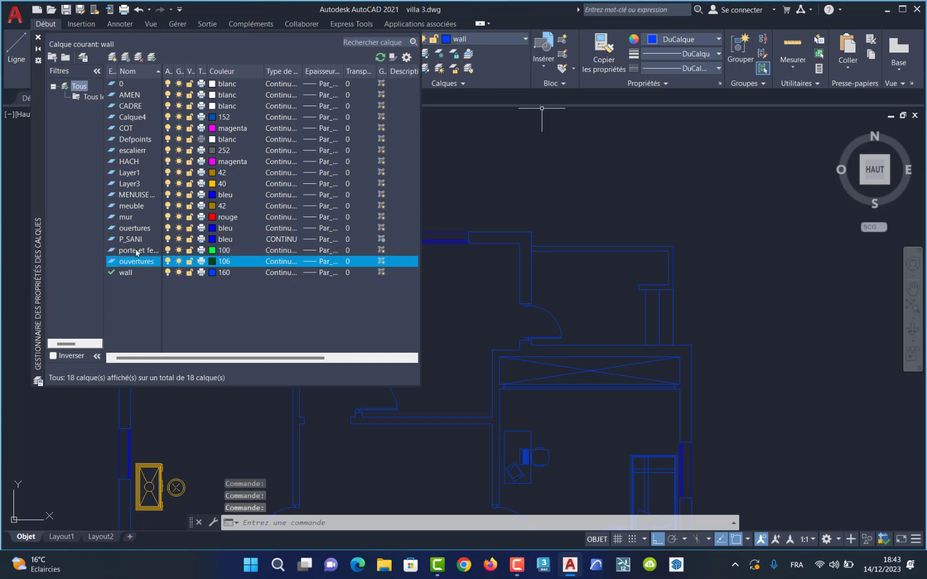
Rename the door-and-window layer, whose name starts with "porte et fe", as meubles.
left_click(137, 251)
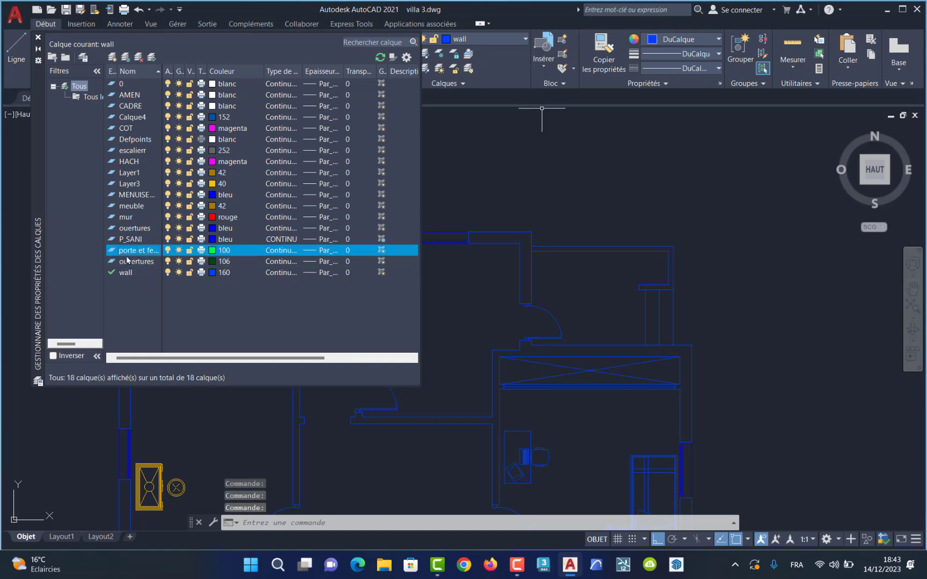
right_click(150, 252)
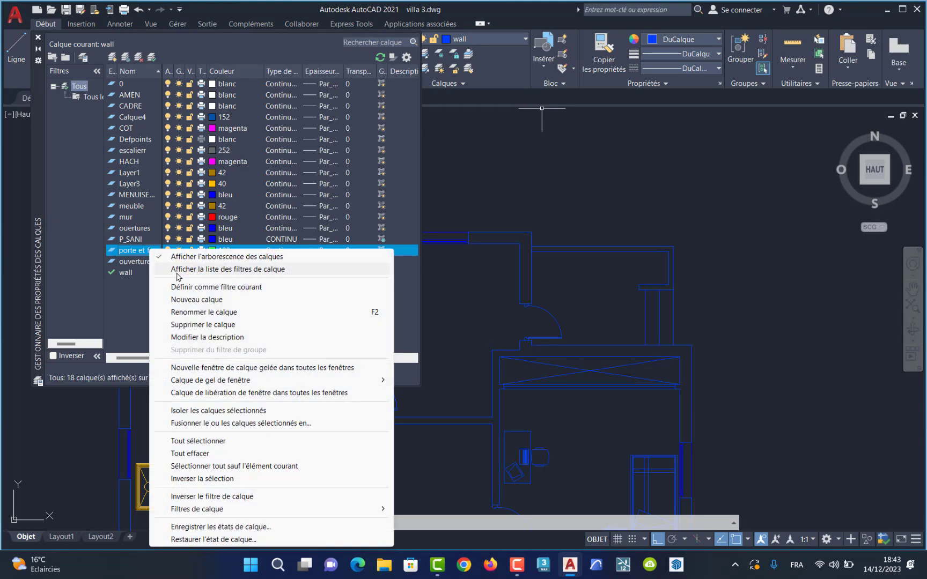
left_click(223, 316)
type("meubles")
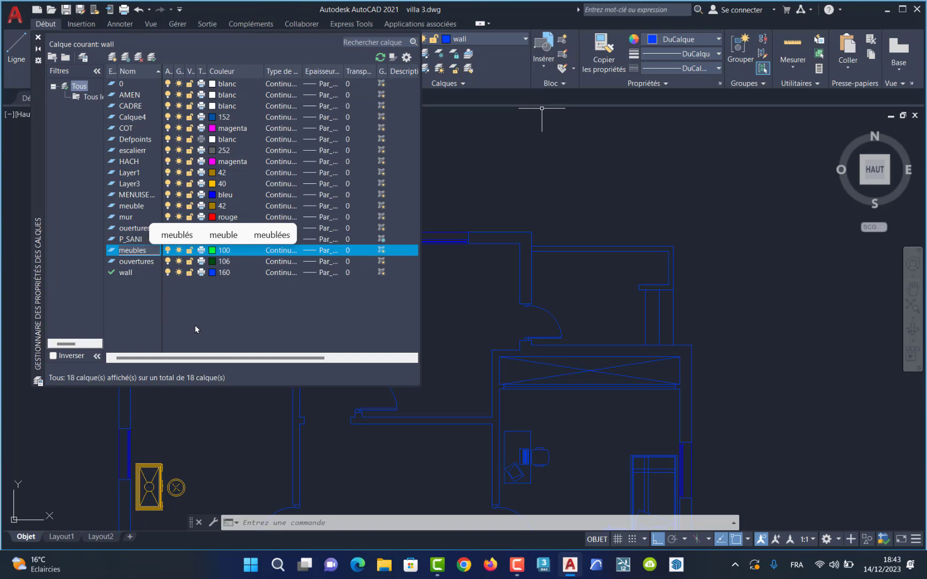
key("Return")
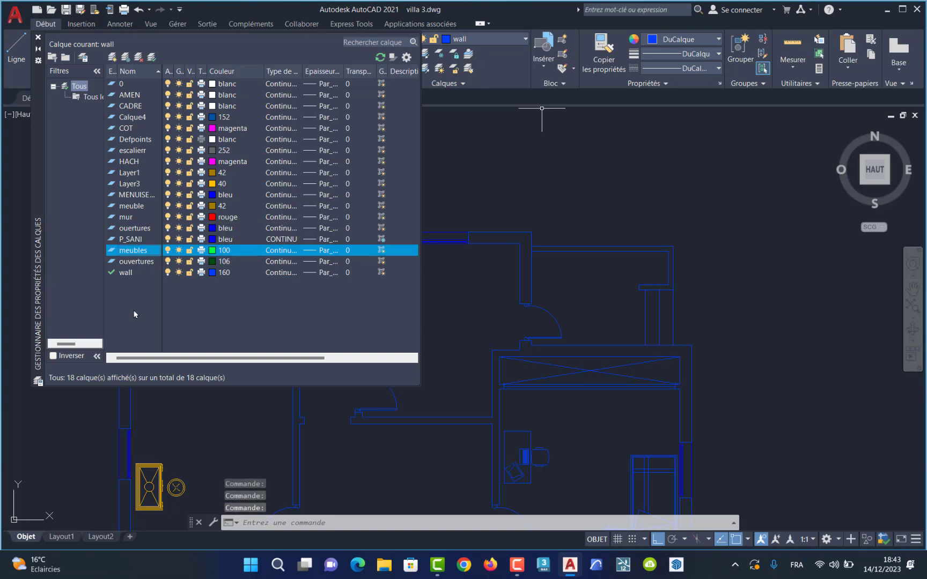
Set the colour of the ouvertures layer to index colour 100.
left_click(213, 262)
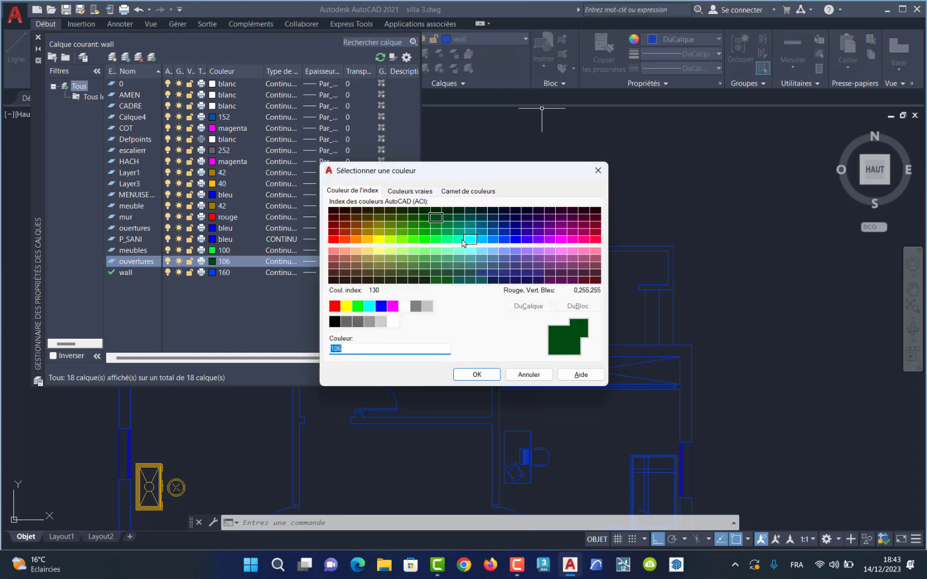
left_click(437, 240)
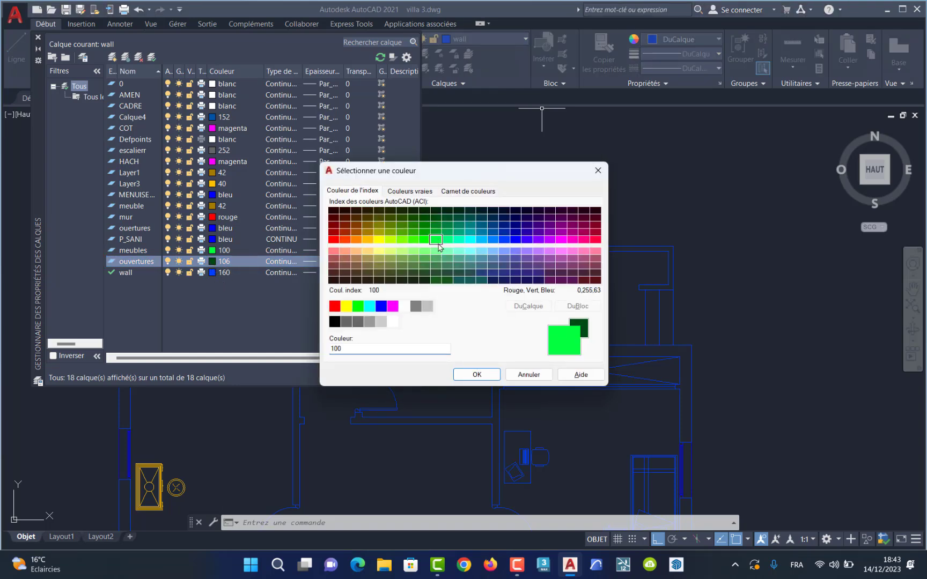
left_click(481, 375)
Set the colour of the meubles layer to index colour 227 and close the layer properties manager.
left_click(213, 250)
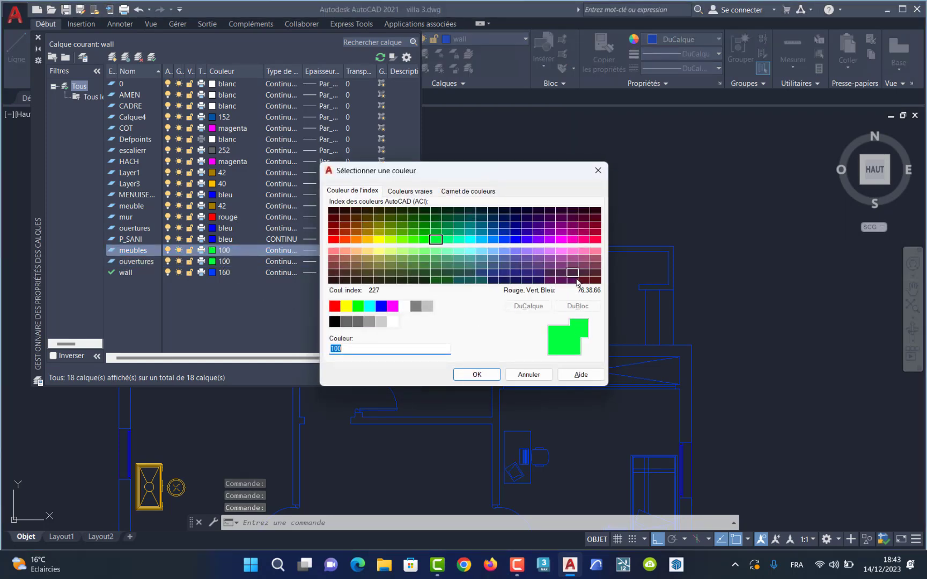
left_click(575, 275)
left_click(477, 374)
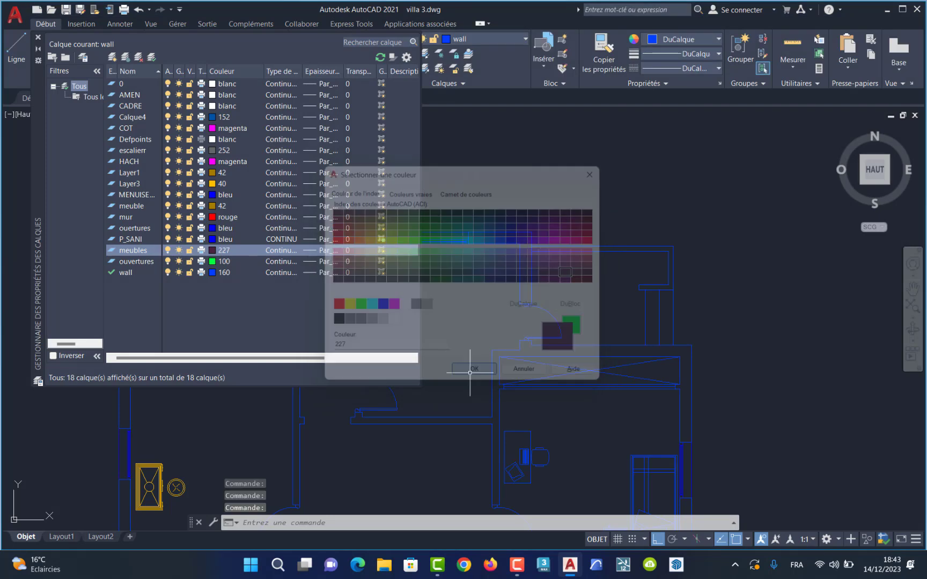
left_click(129, 262)
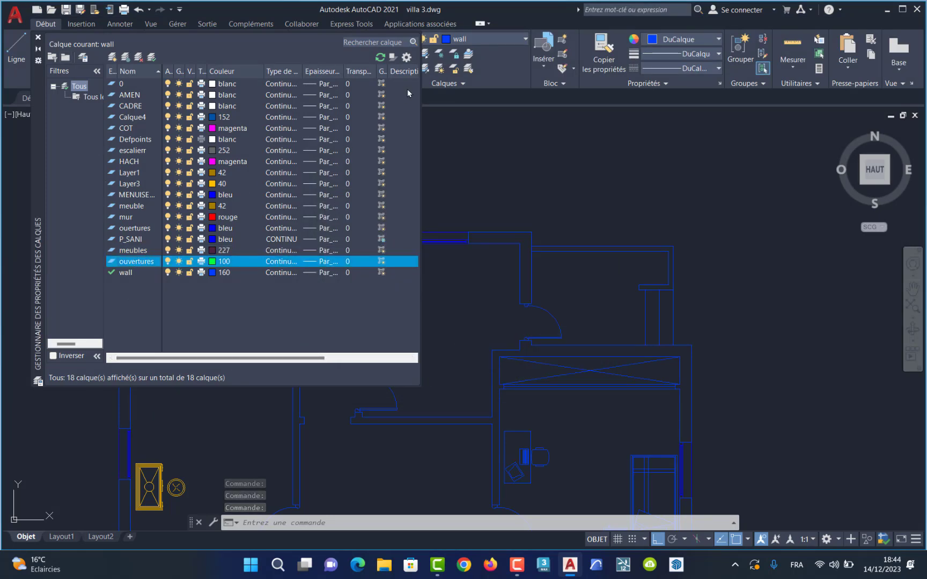
left_click(39, 38)
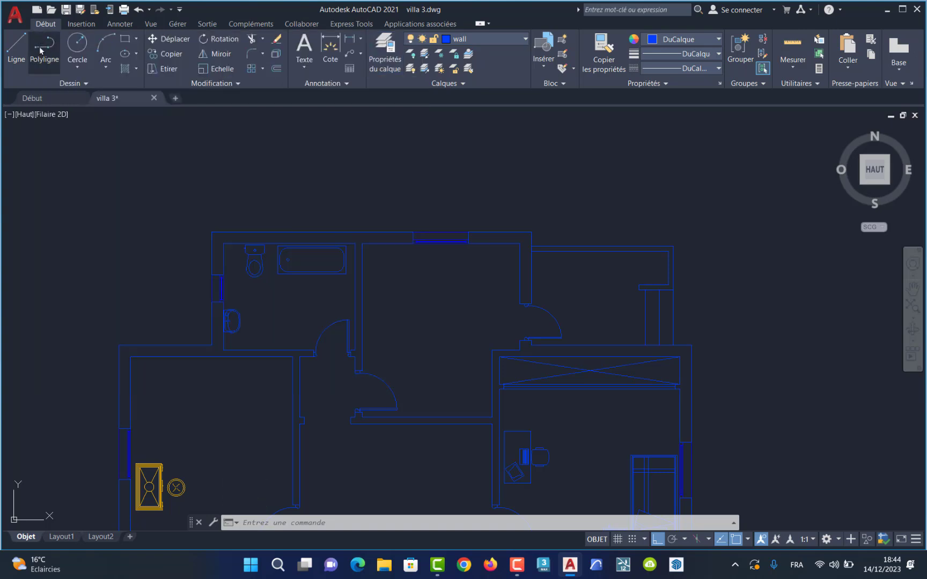
Select the three doors and two windows around the bathroom and the adjoining room in the upper part of the villa plan.
left_click(441, 238)
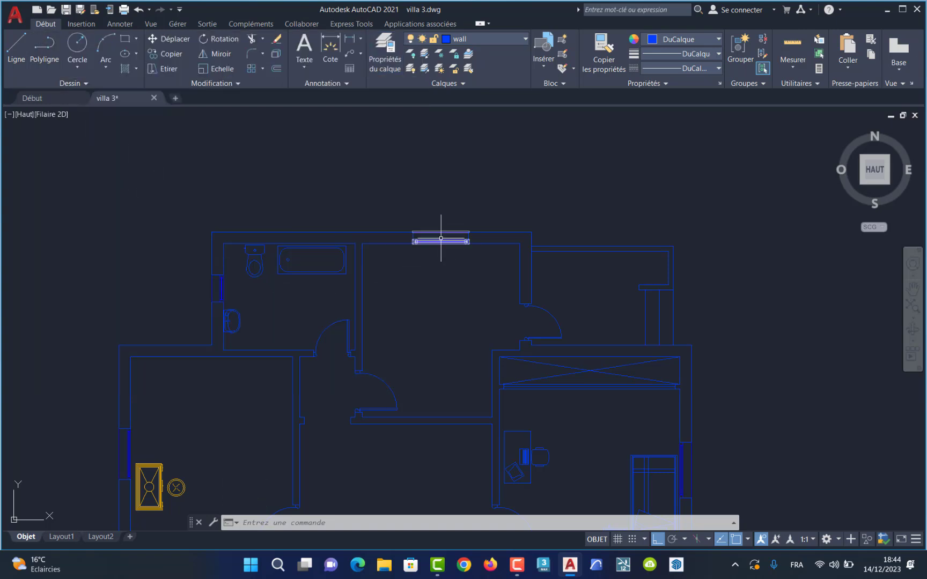
key("Escape")
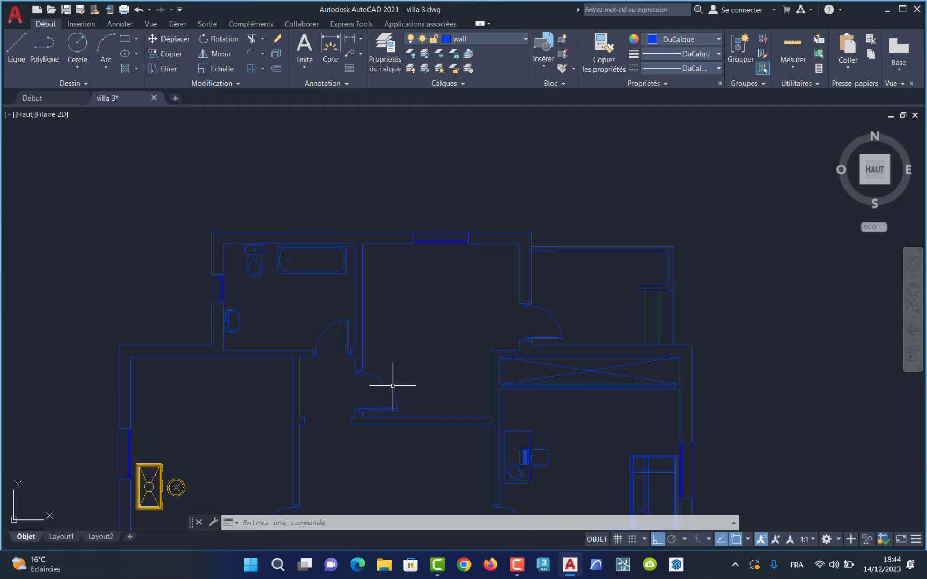
left_click(385, 378)
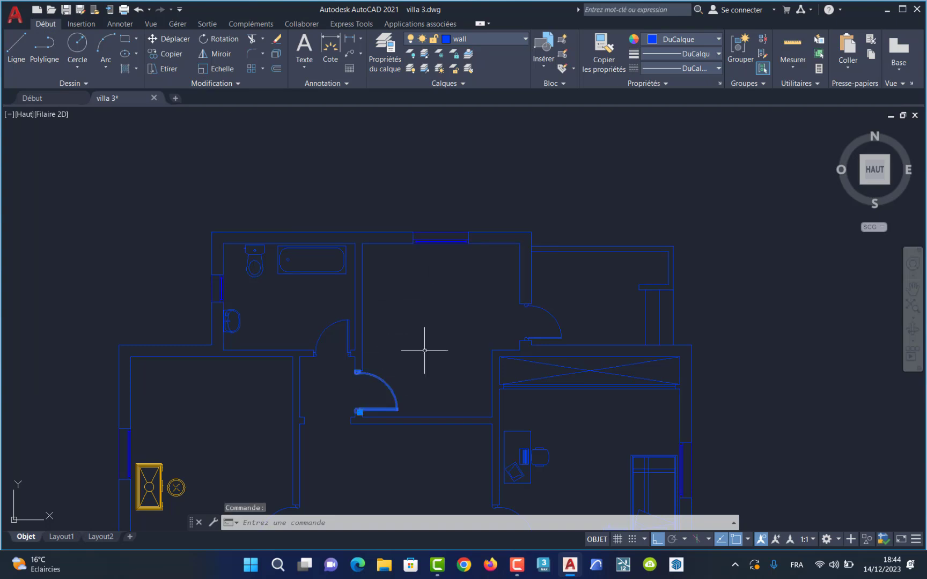
left_click(448, 241)
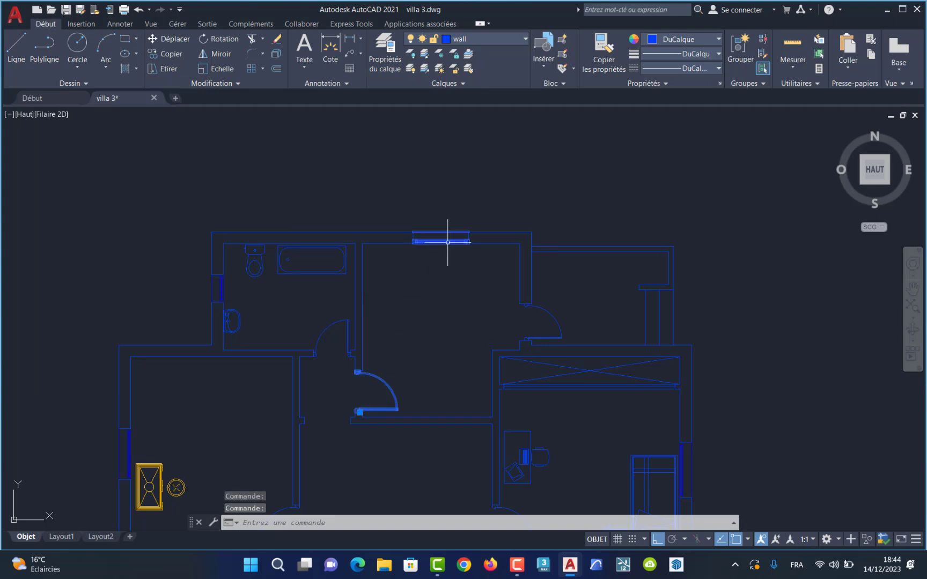
left_click(322, 336)
left_click(219, 284)
left_click(553, 330)
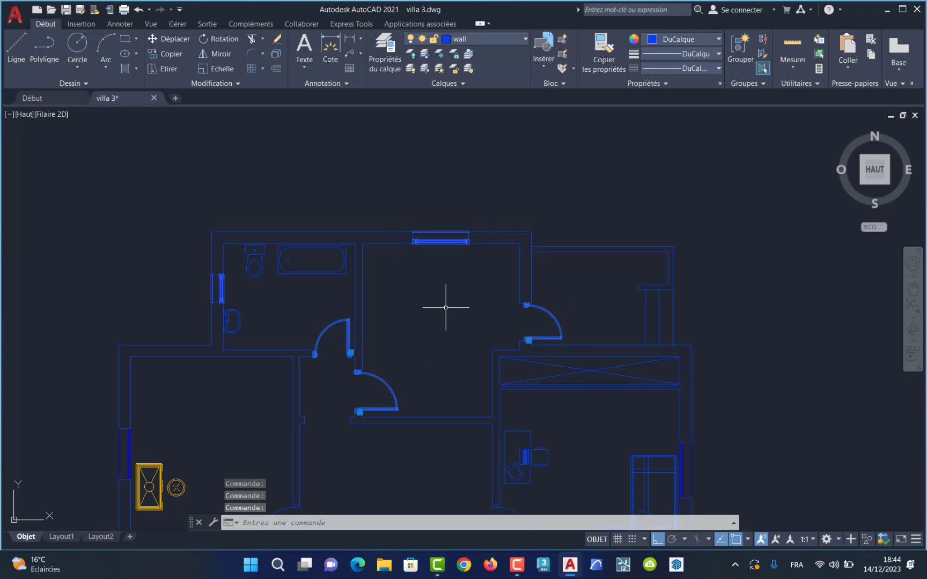
Add the entrance double door, the two facing bedroom doors, the two living-room windows and the east bedroom window to the selection.
scroll(574, 528, "down", 2)
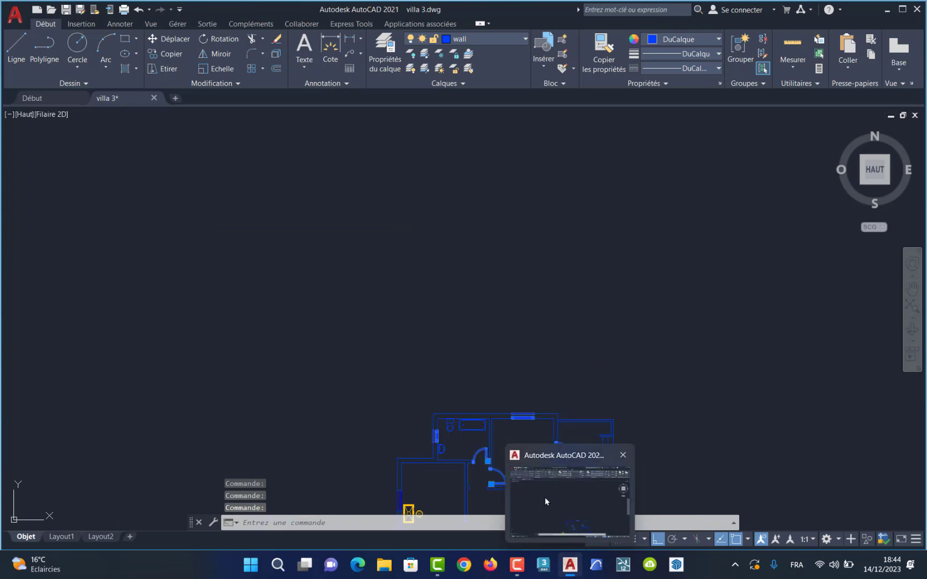
scroll(550, 457, "down", 3)
scroll(551, 457, "up", 8)
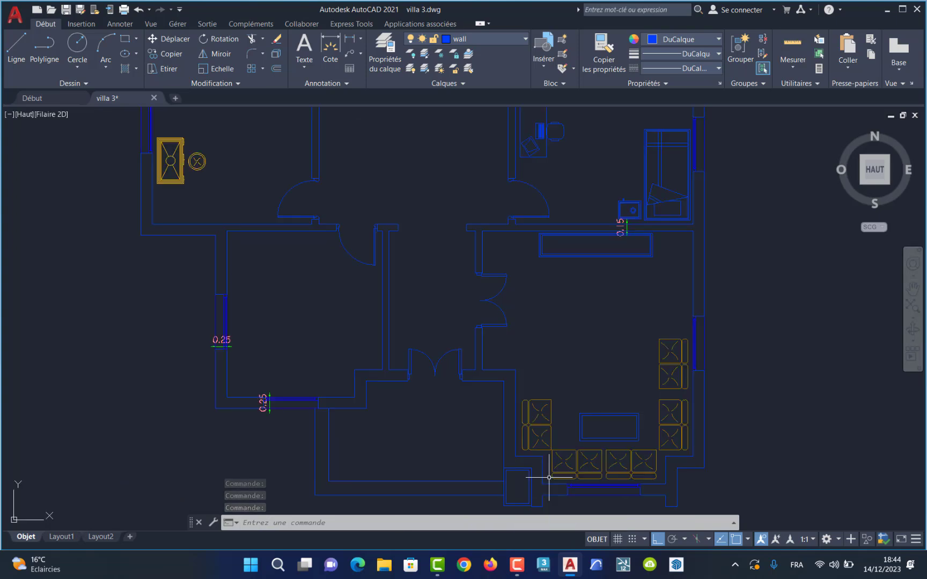
left_click(435, 364)
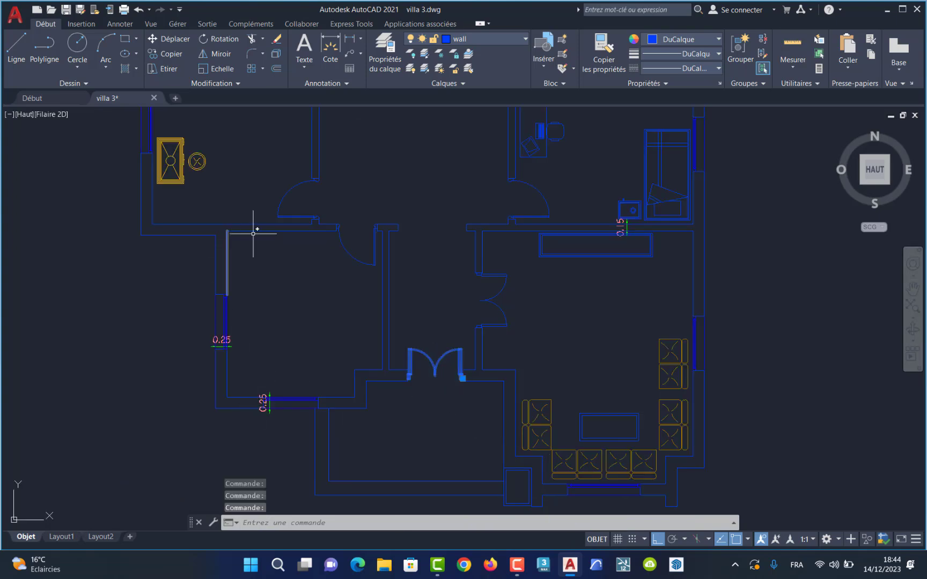
left_click(291, 190)
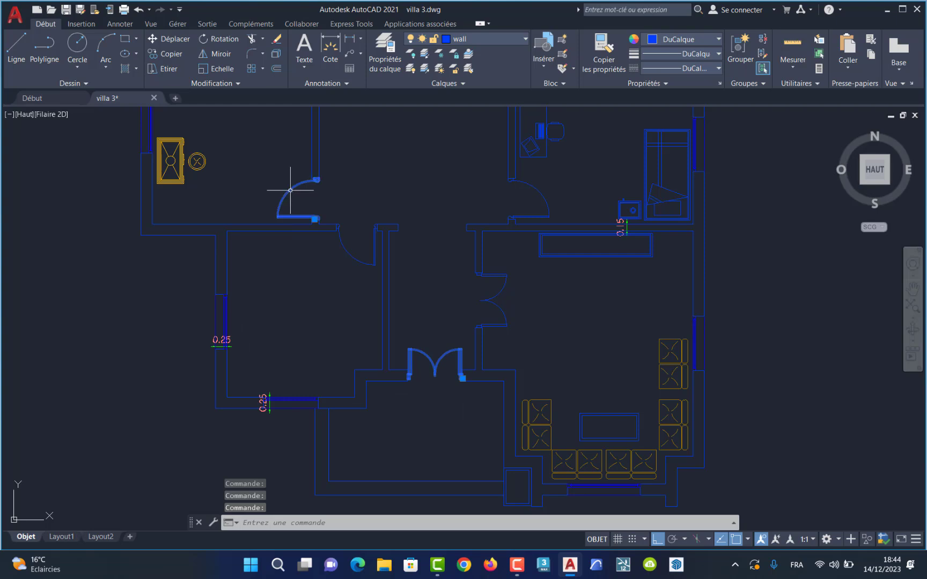
left_click(543, 197)
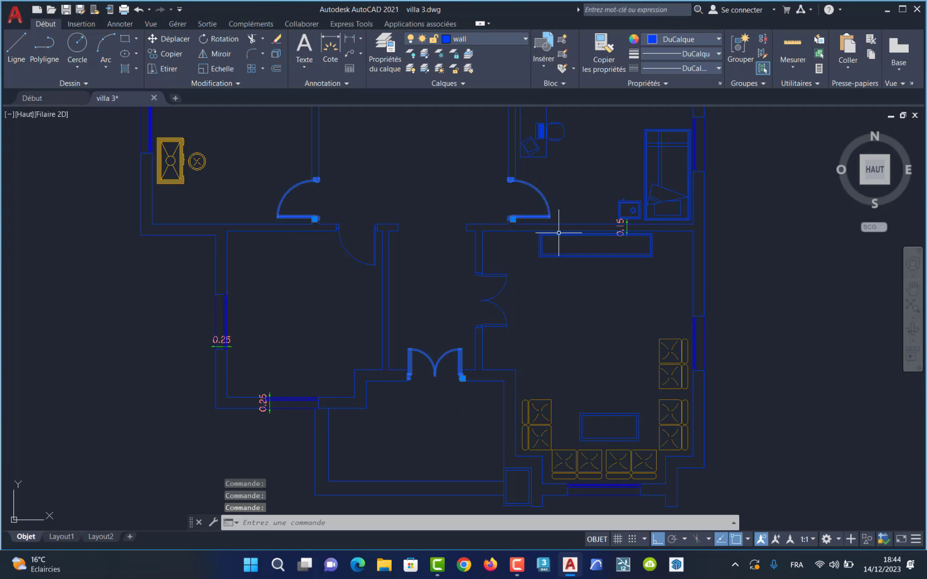
left_click(695, 343)
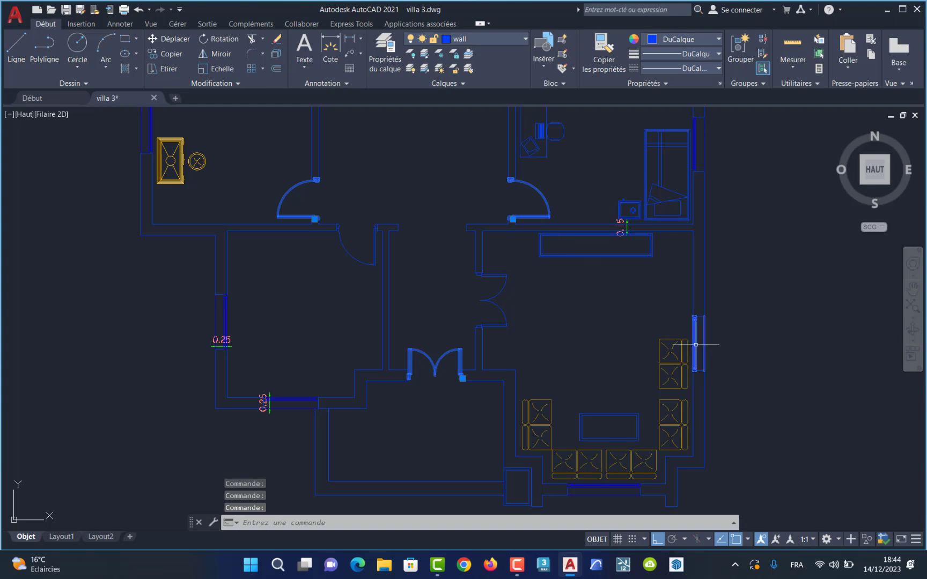
left_click(595, 483)
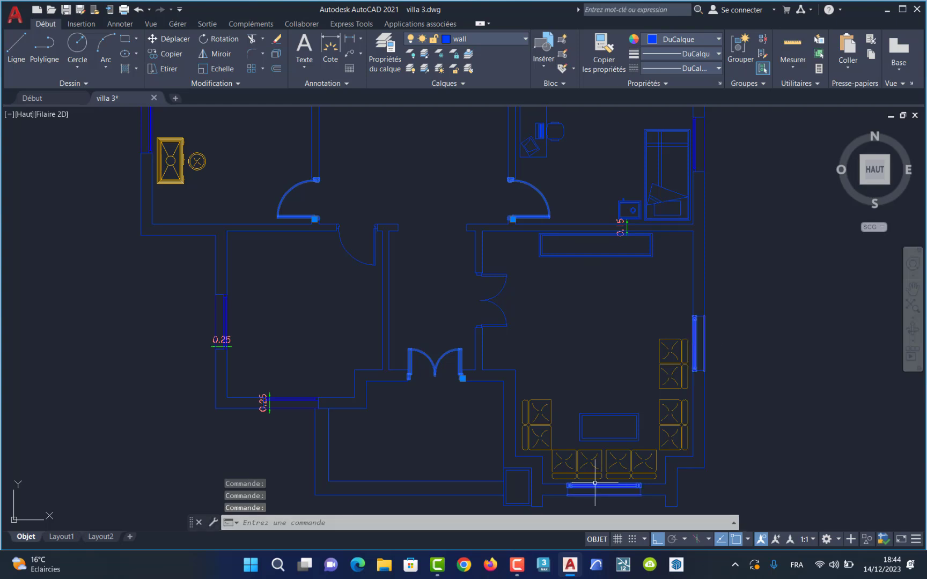
left_click(696, 152)
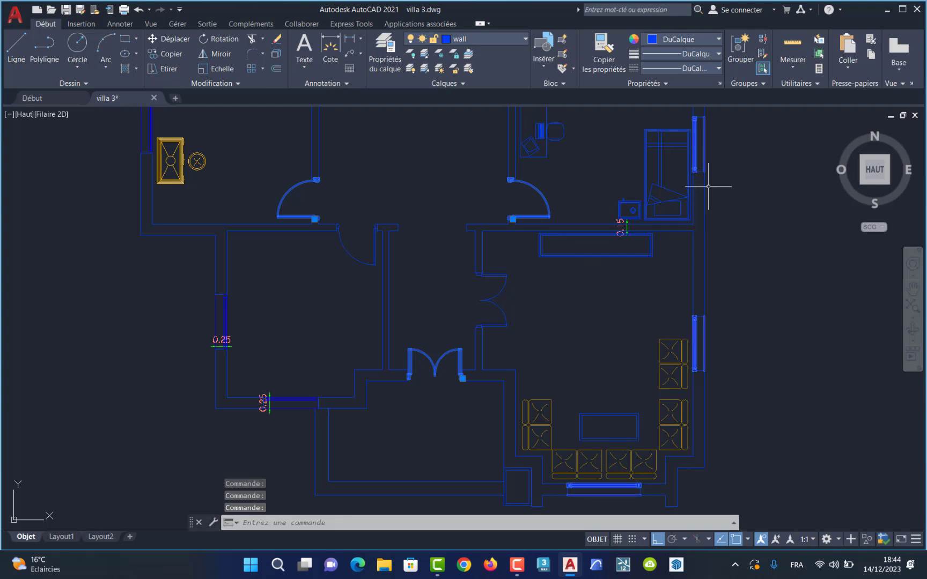
Assign the selected doors and windows to the ouvertures layer and clear the selection.
left_click(464, 41)
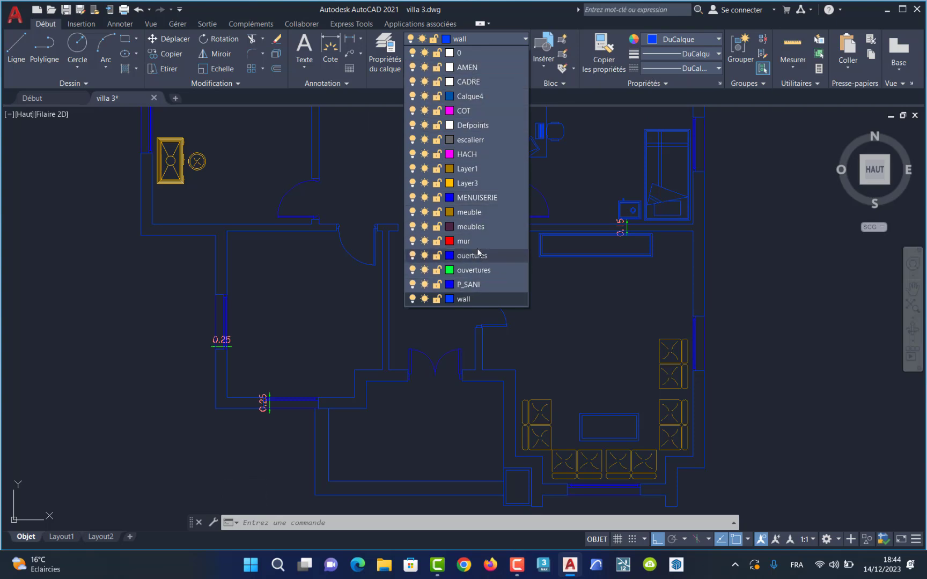
left_click(476, 213)
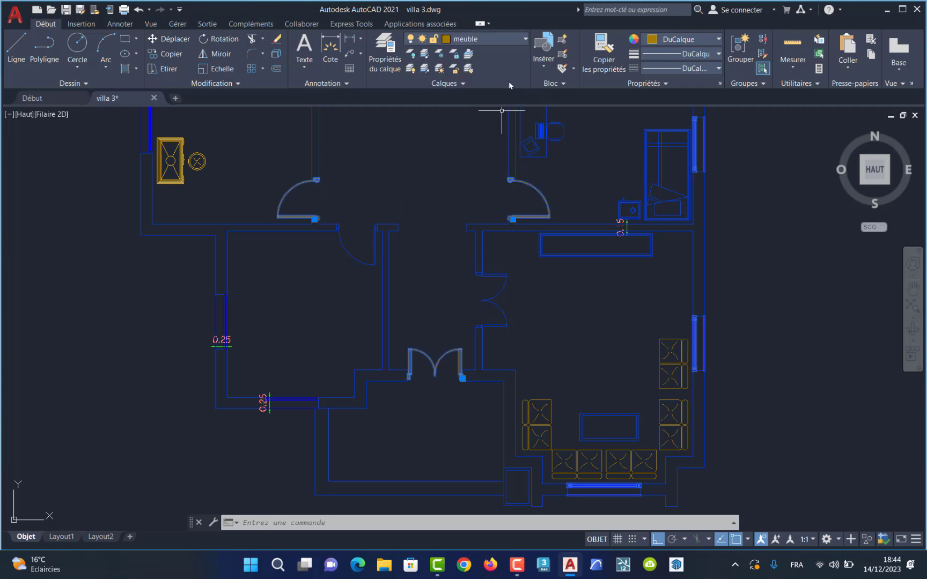
left_click(493, 40)
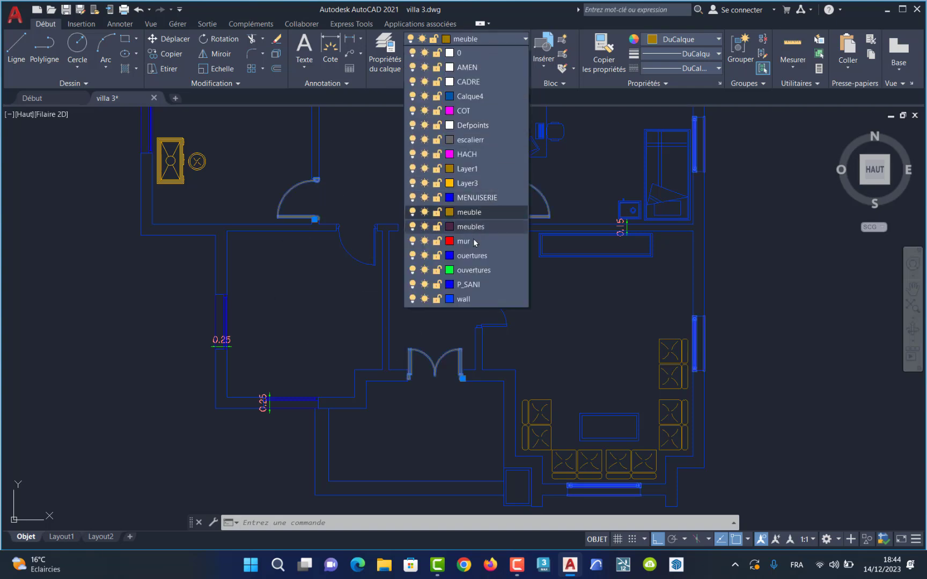
left_click(474, 270)
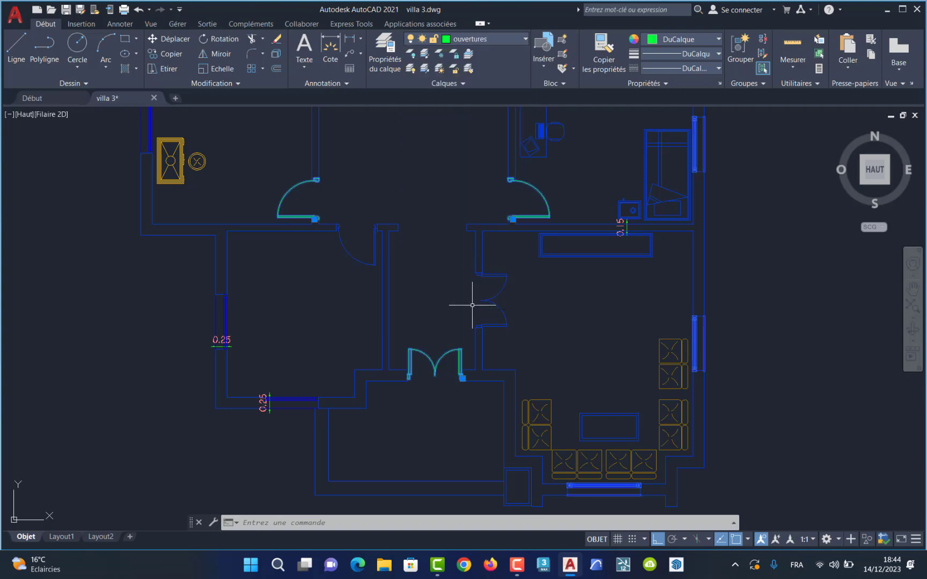
left_click(363, 259)
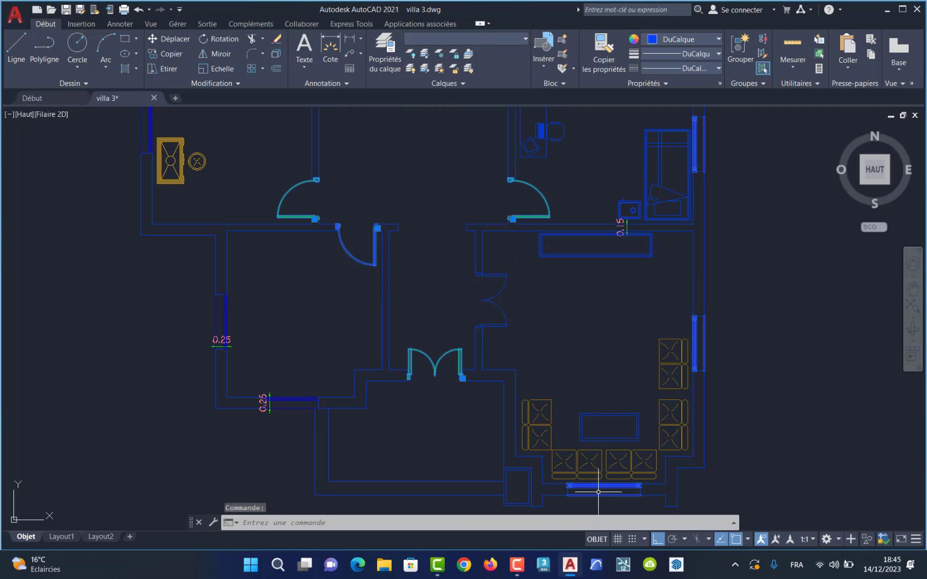
key("Escape")
key("Escape")
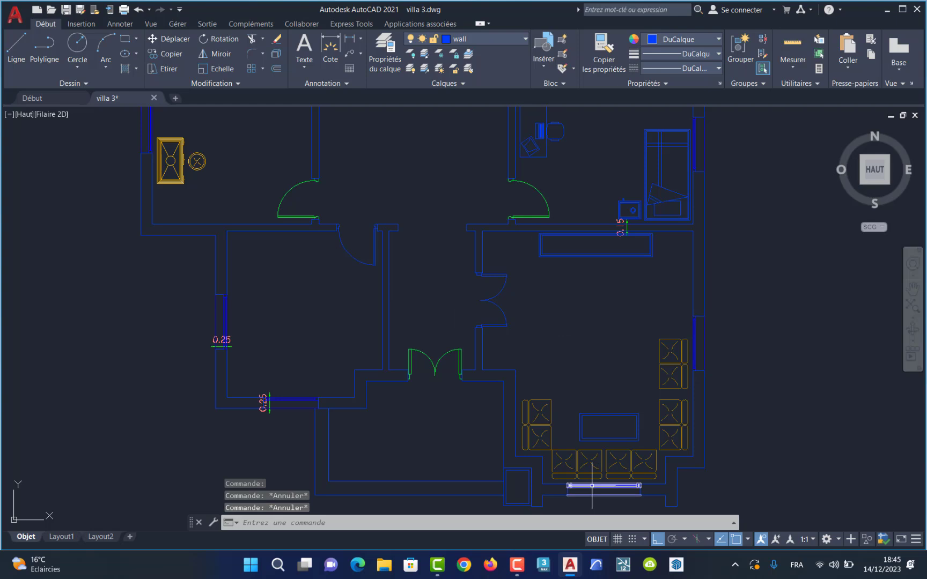
Assign the living room's double door and its two windows to the ouvertures layer, and clear the selection.
left_click(592, 486)
left_click(695, 351)
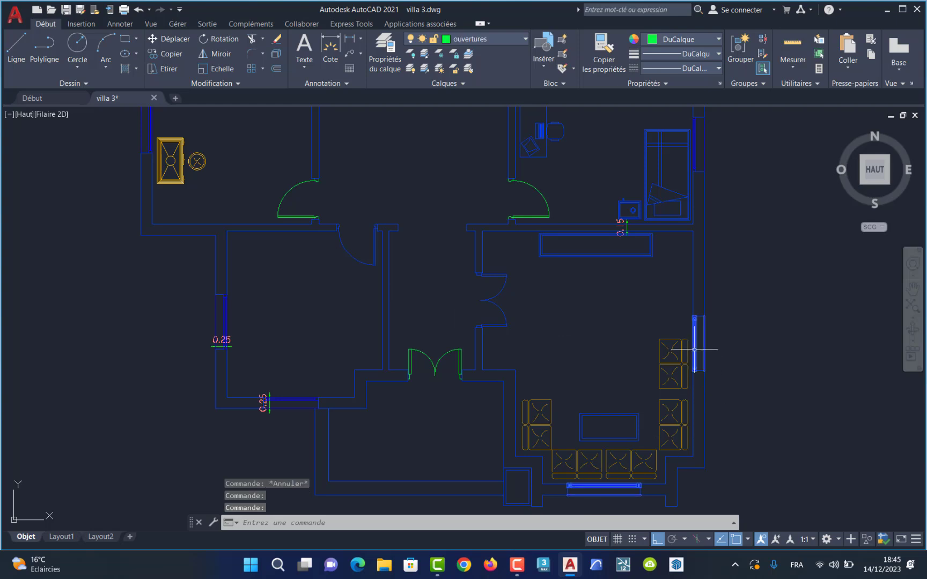
left_click(498, 298)
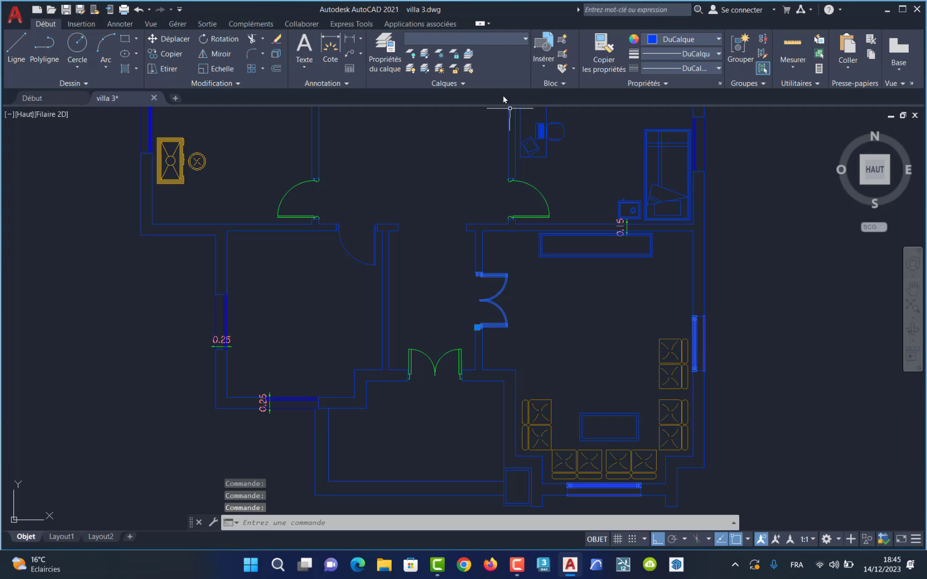
left_click(474, 37)
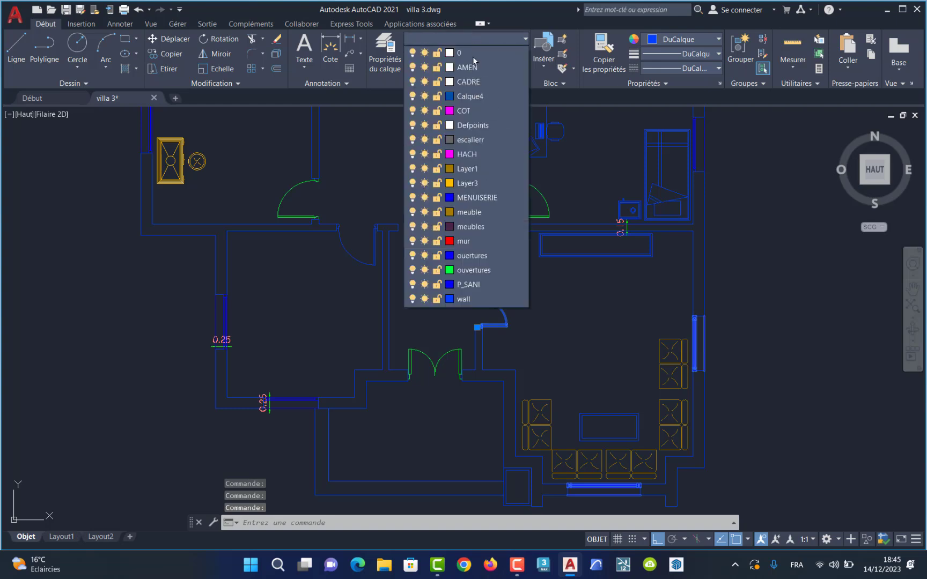
left_click(477, 270)
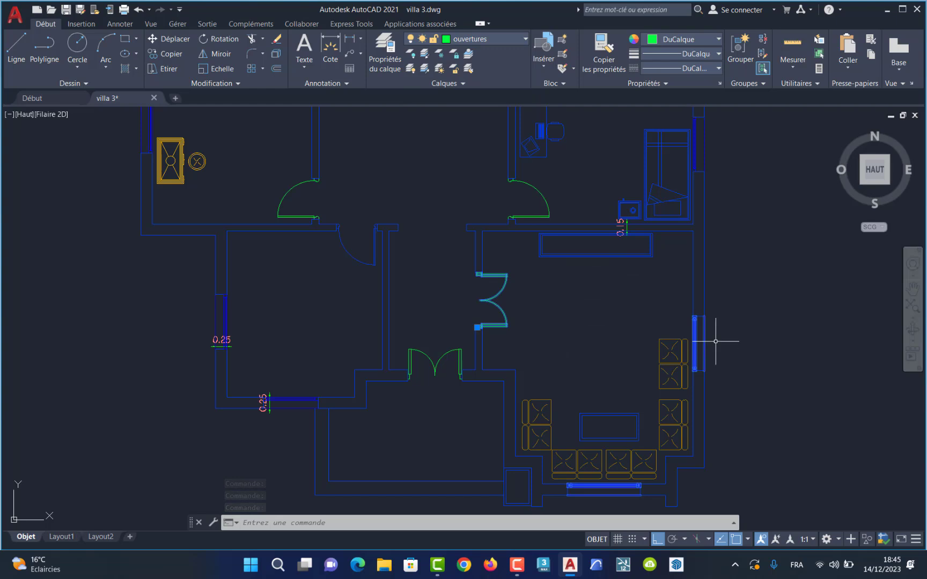
scroll(555, 208, "down", 4)
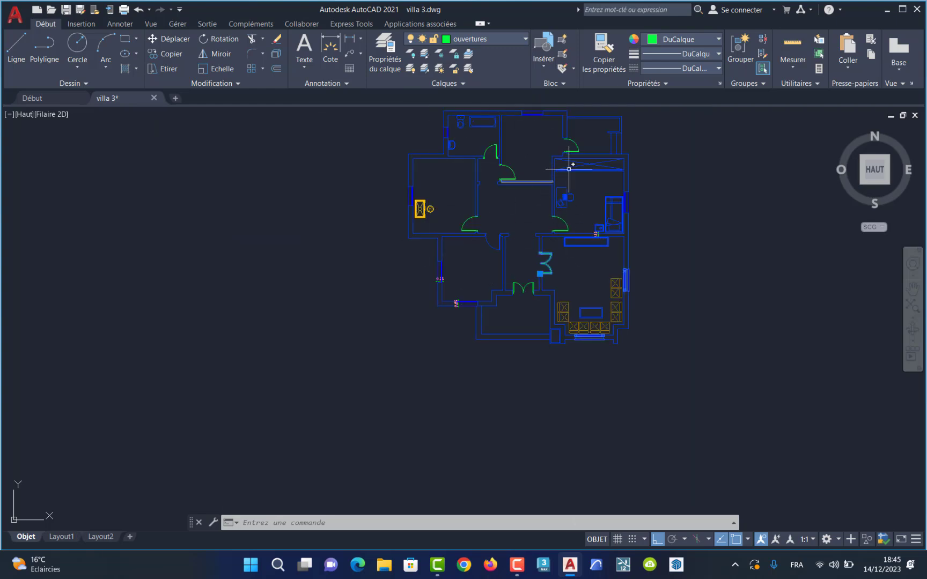
key("Escape")
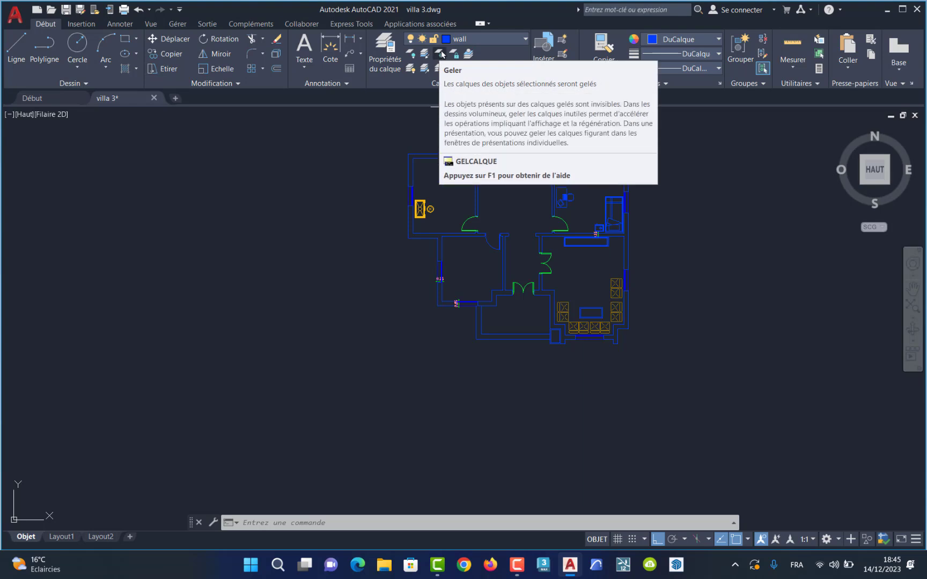
Make the meubles layer the current layer and close the layer properties manager.
left_click(503, 42)
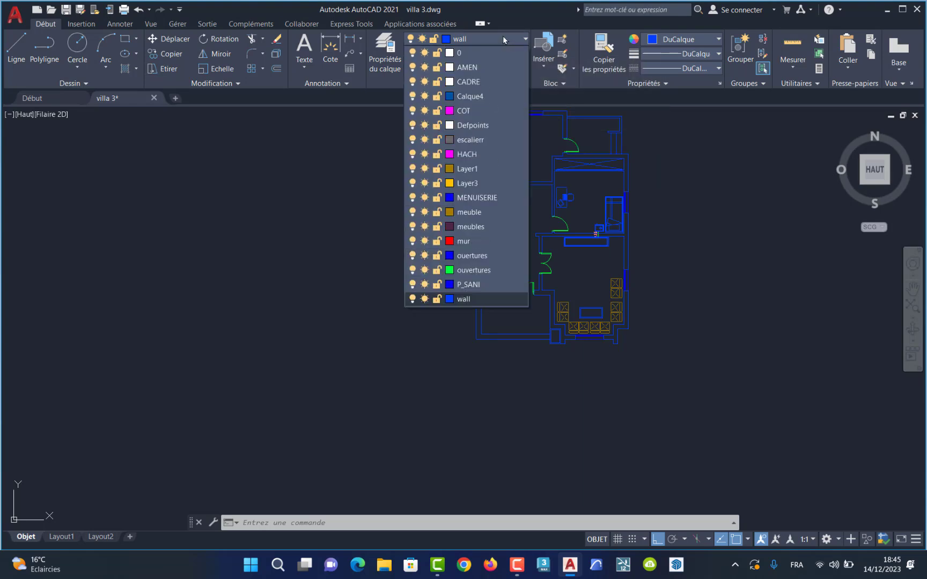
left_click(380, 47)
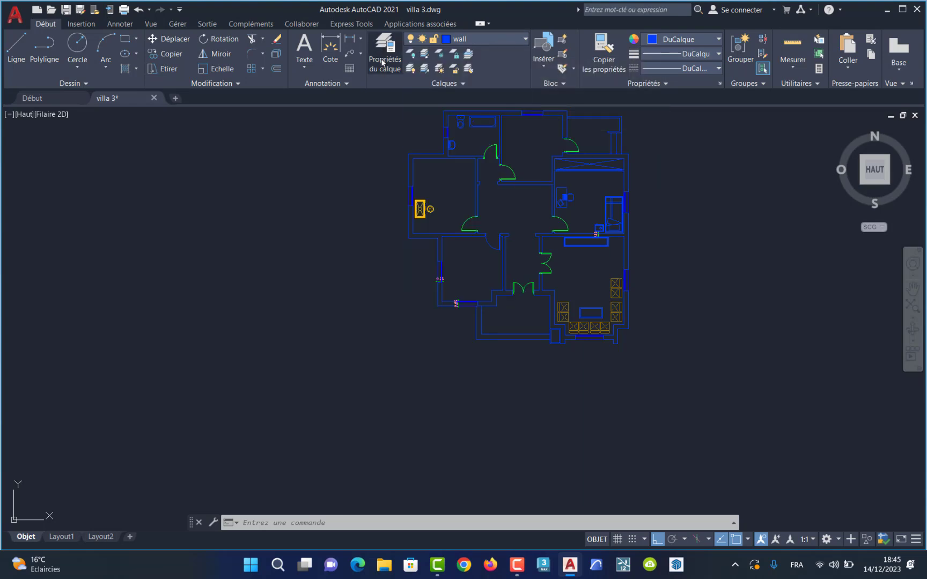
left_click(383, 62)
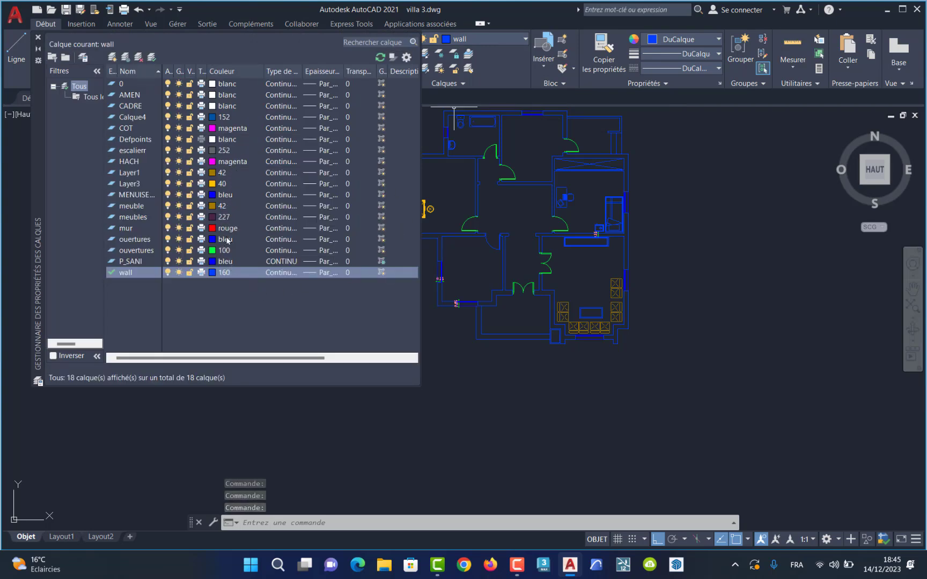
left_click(132, 218)
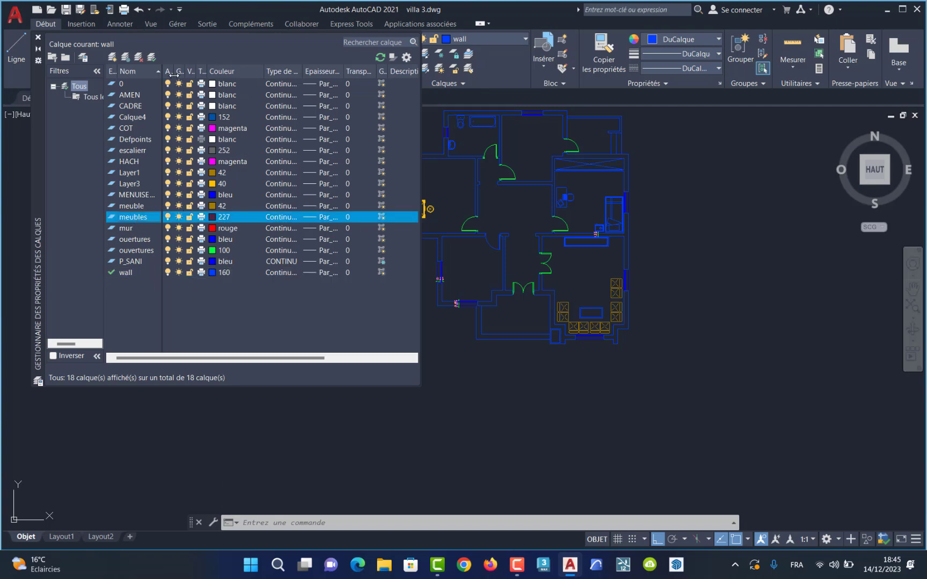
left_click(152, 57)
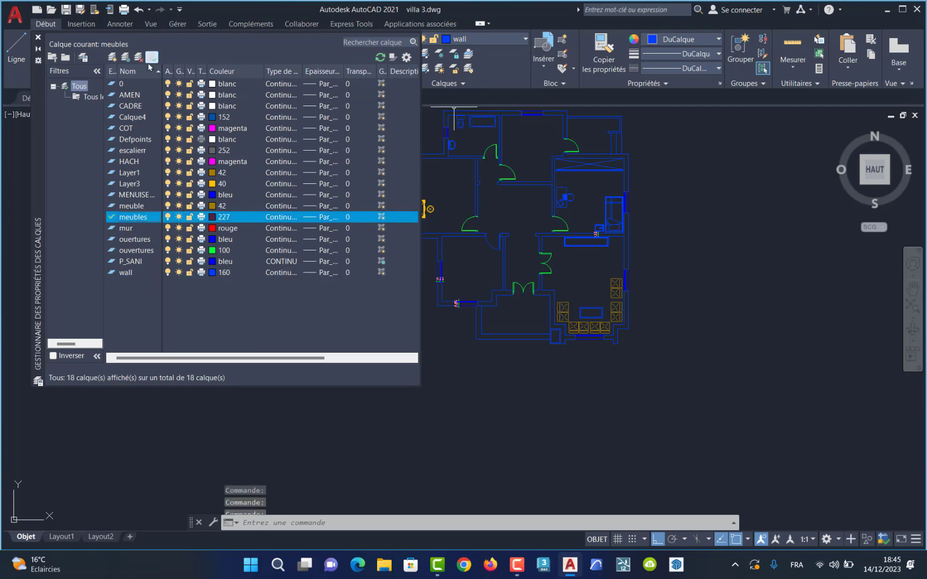
left_click(38, 38)
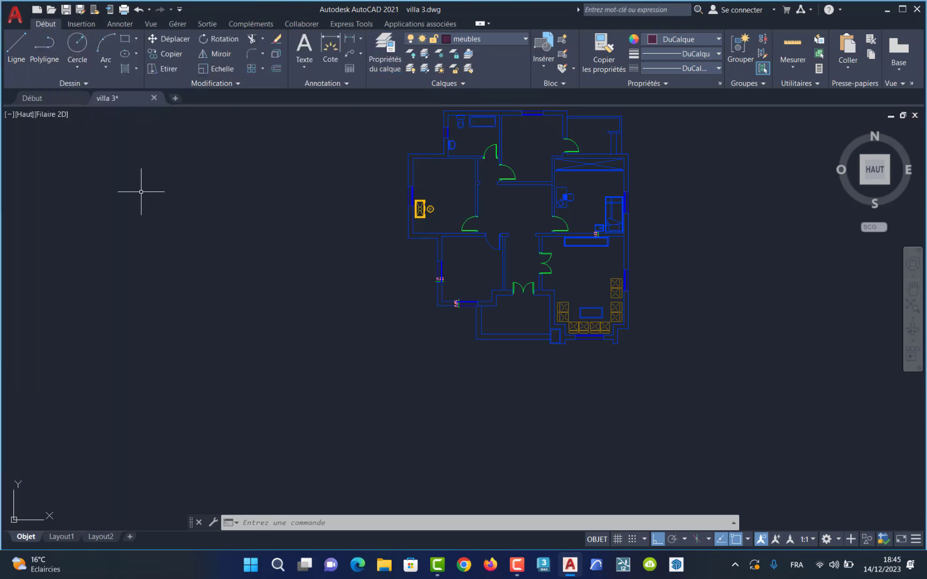
Open DesignCenter and collapse the Landscaping.dwg contents in the folder tree.
left_click(150, 24)
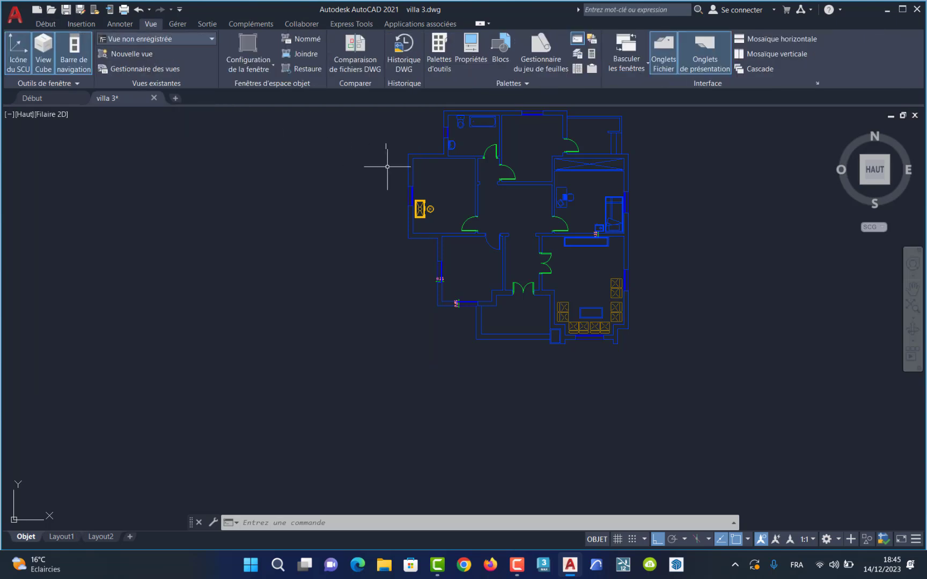
left_click(578, 68)
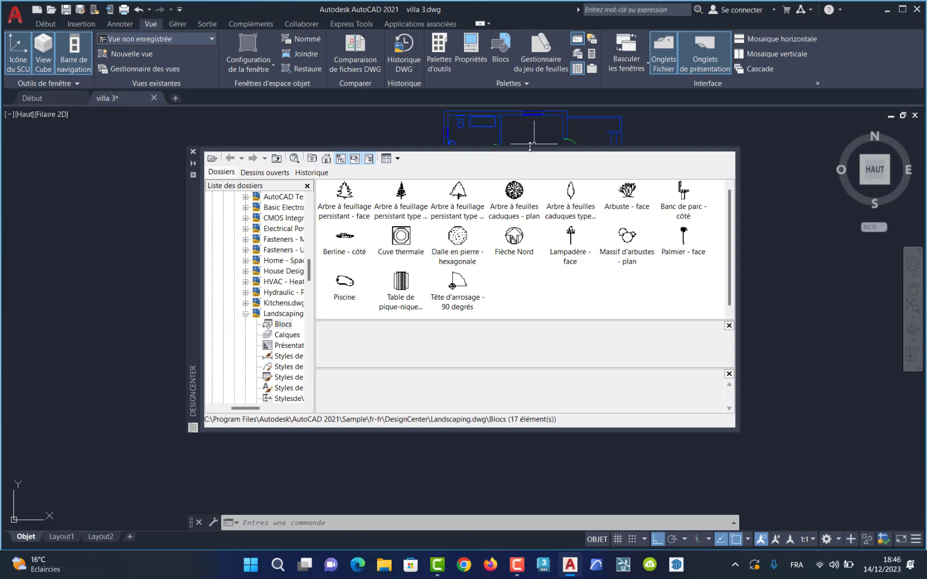
left_click(246, 315)
scroll(244, 256, "down", 6)
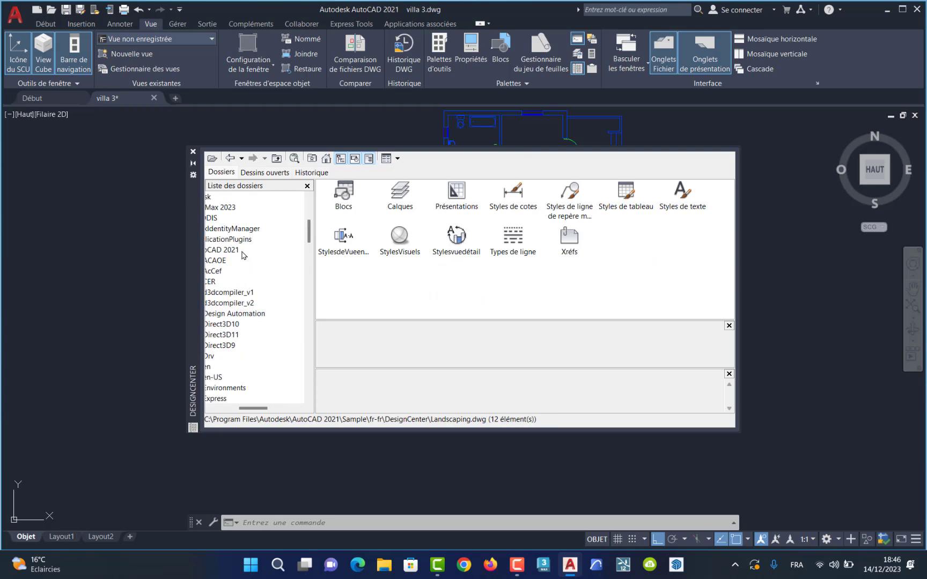
Locate the sample drawings under AutoCAD 2021, Sample, fr-fr, DesignCenter in the folder tree.
left_click_drag(268, 411, 243, 411)
left_click_drag(310, 305, 311, 271)
left_click_drag(228, 412, 236, 411)
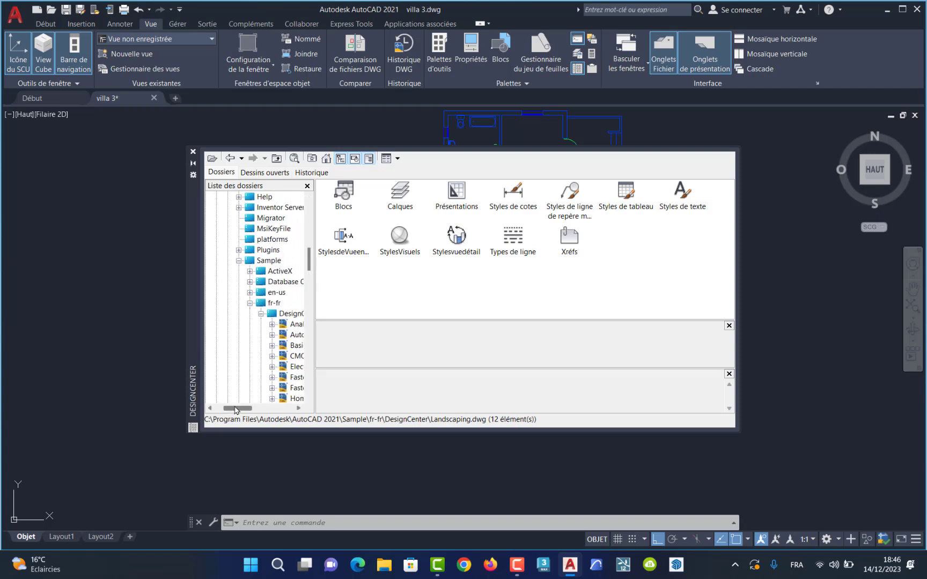
left_click_drag(310, 265, 310, 235)
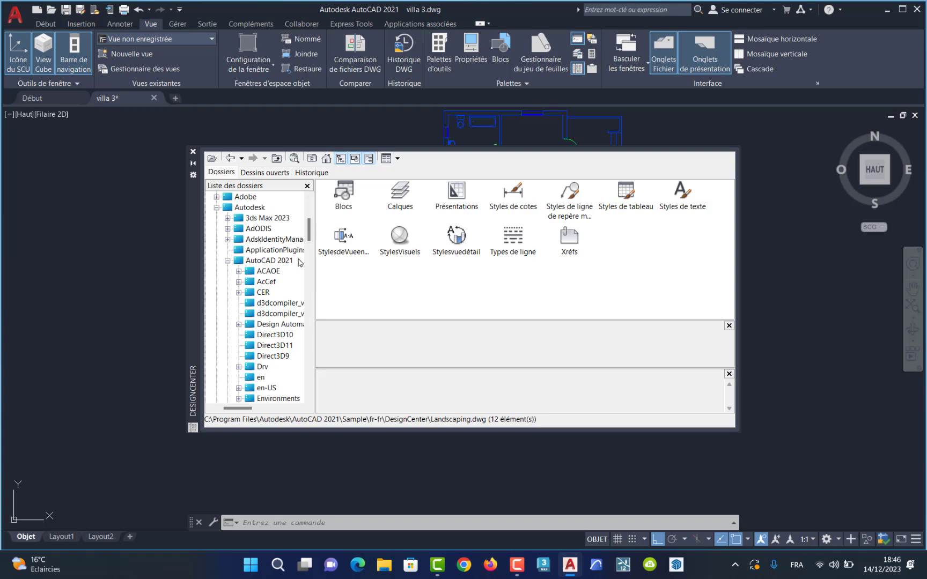
left_click_drag(310, 239, 314, 262)
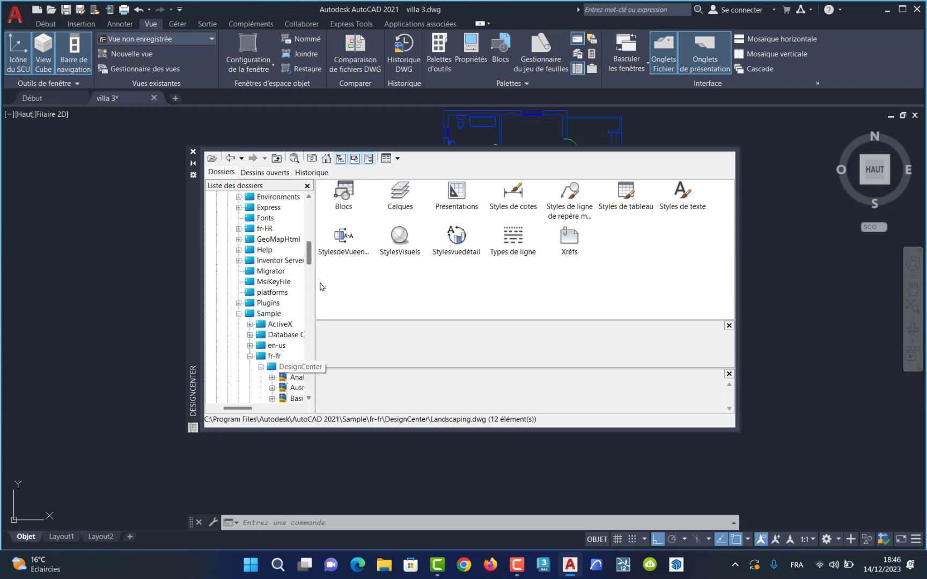
scroll(311, 265, "down", 5)
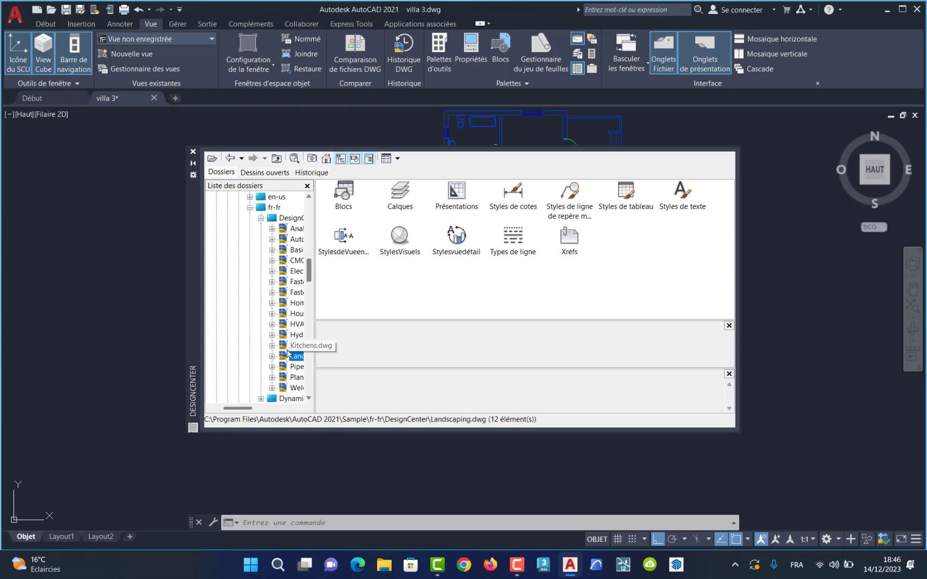
left_click_drag(244, 411, 257, 411)
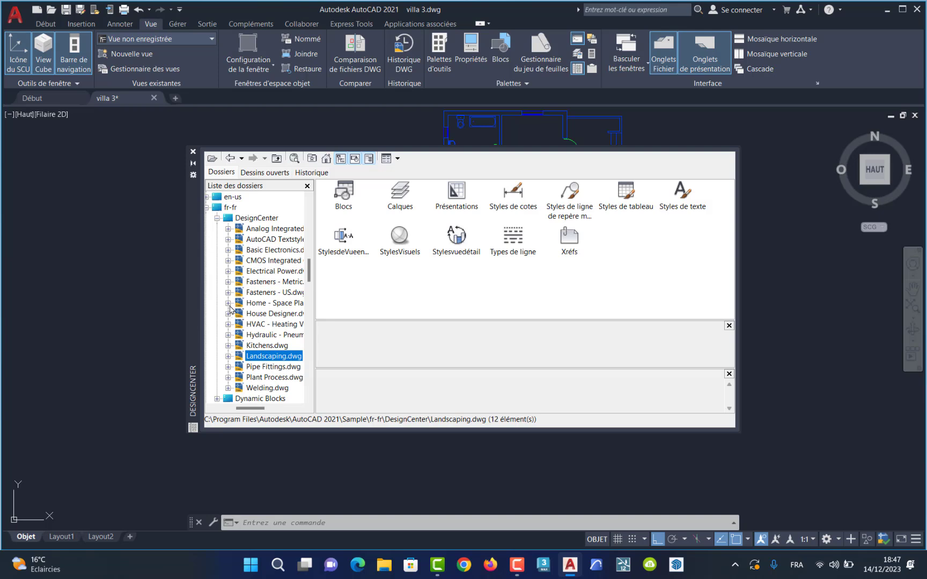
Display the blocks of House Designer.dwg and insert the "Baignoire - 26 x 60 po" block beside the villa plan.
left_click(228, 315)
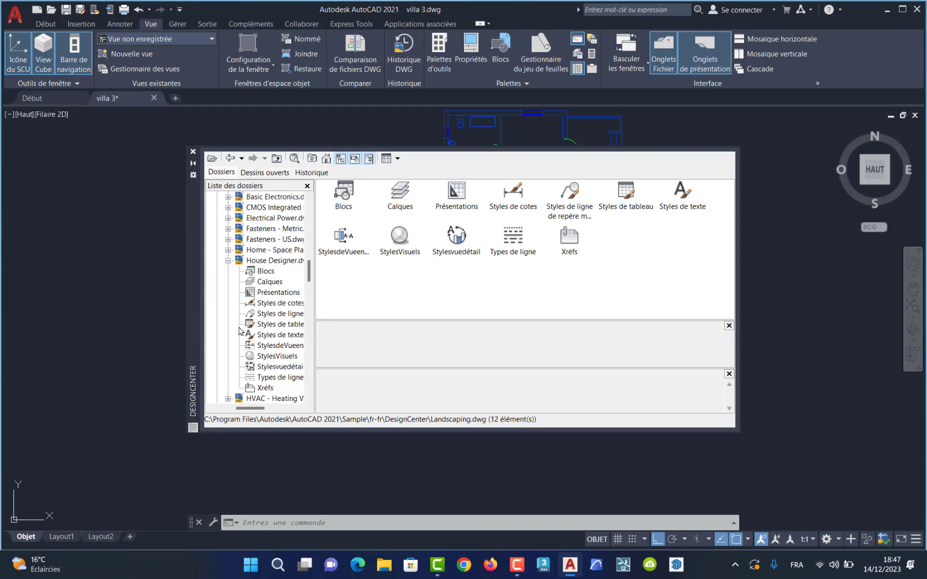
left_click(265, 272)
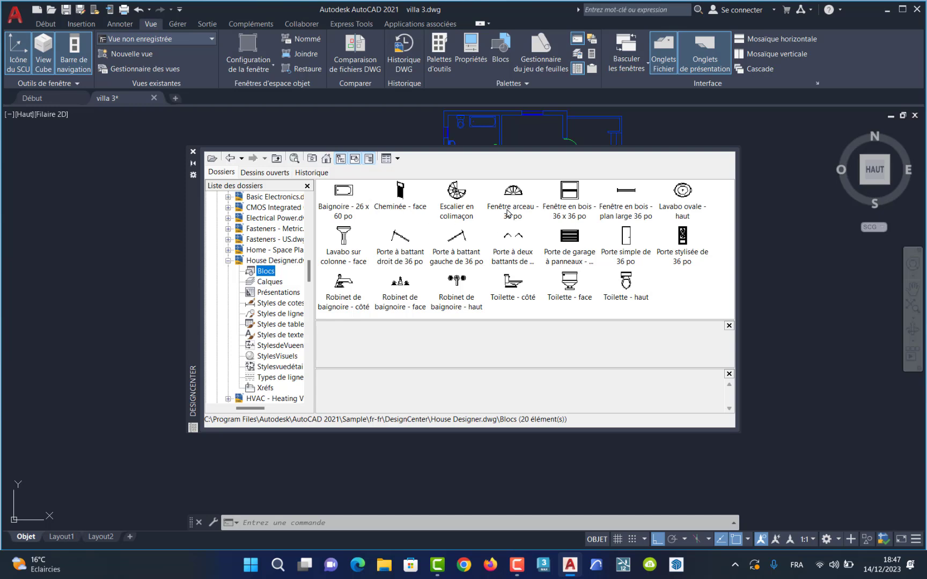
left_click(346, 194)
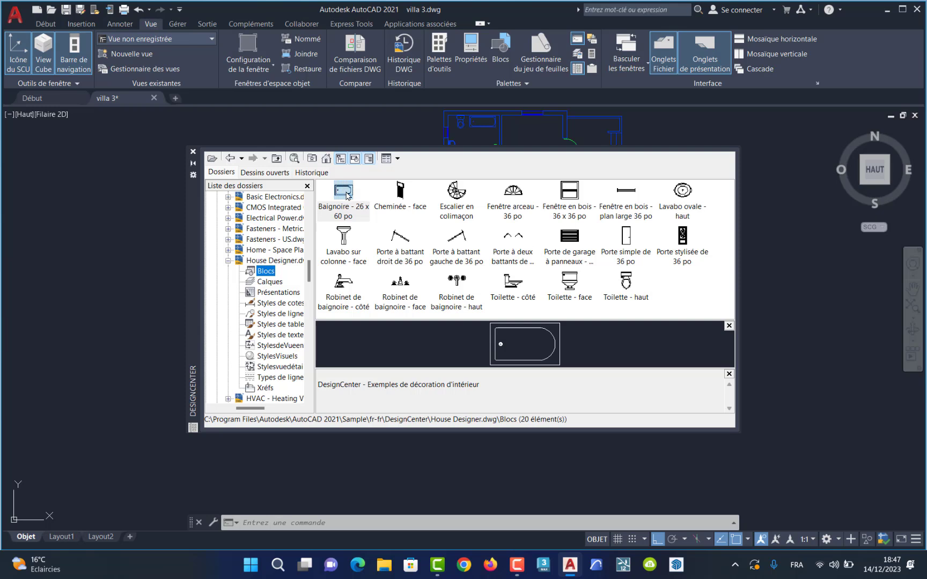
mouse_move(344, 200)
left_mouse_down()
mouse_move(196, 317)
mouse_move(108, 346)
left_mouse_up()
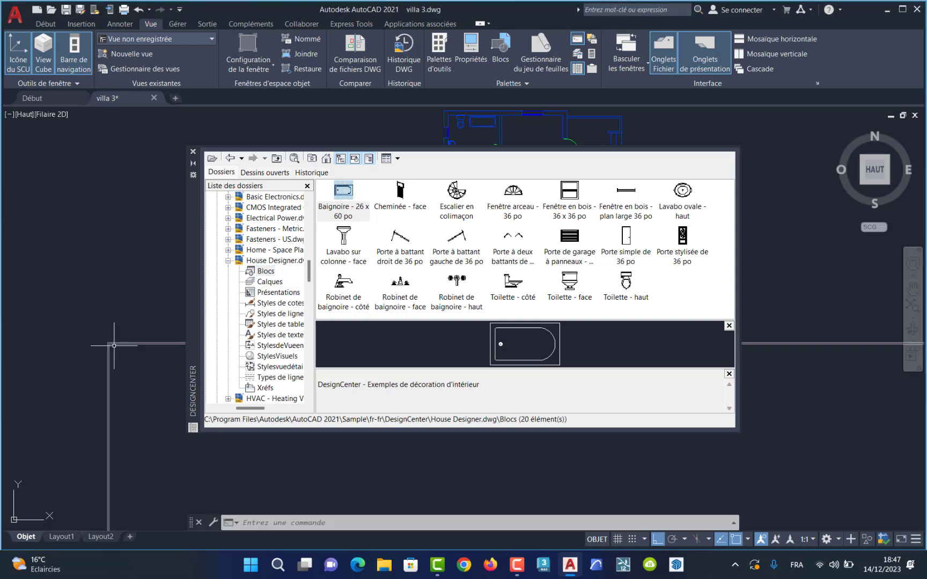
Close DesignCenter and undo the bathtub insertion after comparing its size with the villa plan.
left_click(194, 153)
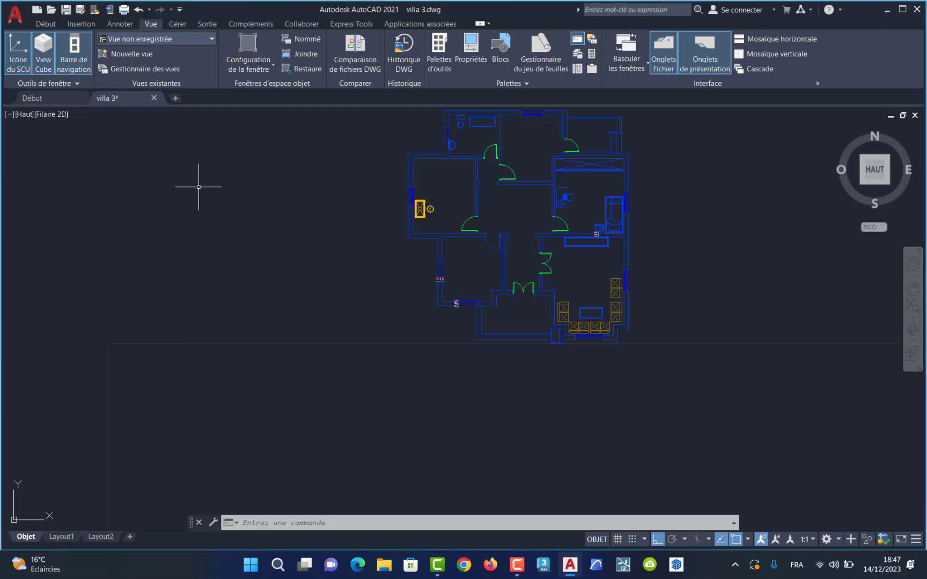
scroll(359, 370, "down", 4)
scroll(365, 376, "down", 5)
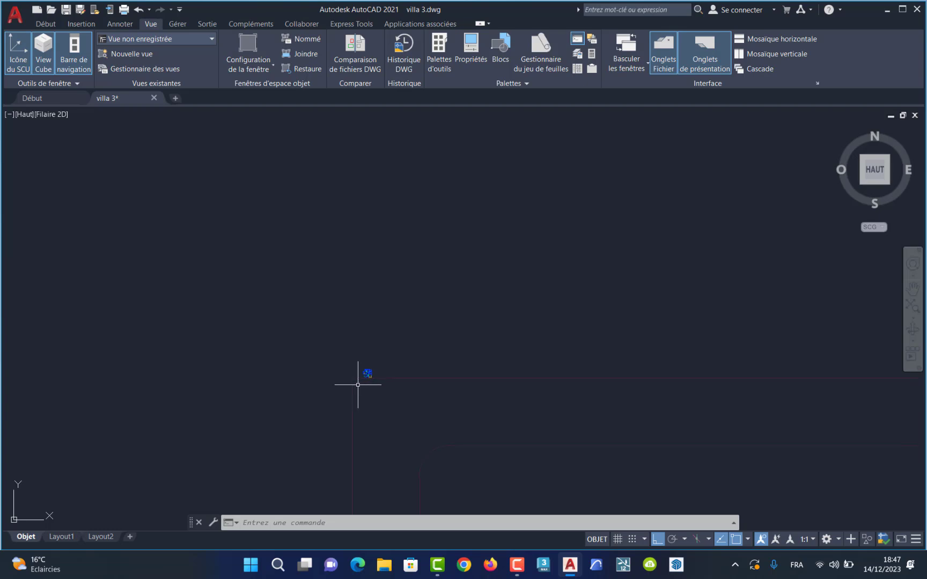
scroll(491, 447, "up", 10)
middle_click(407, 406)
scroll(432, 371, "down", 3)
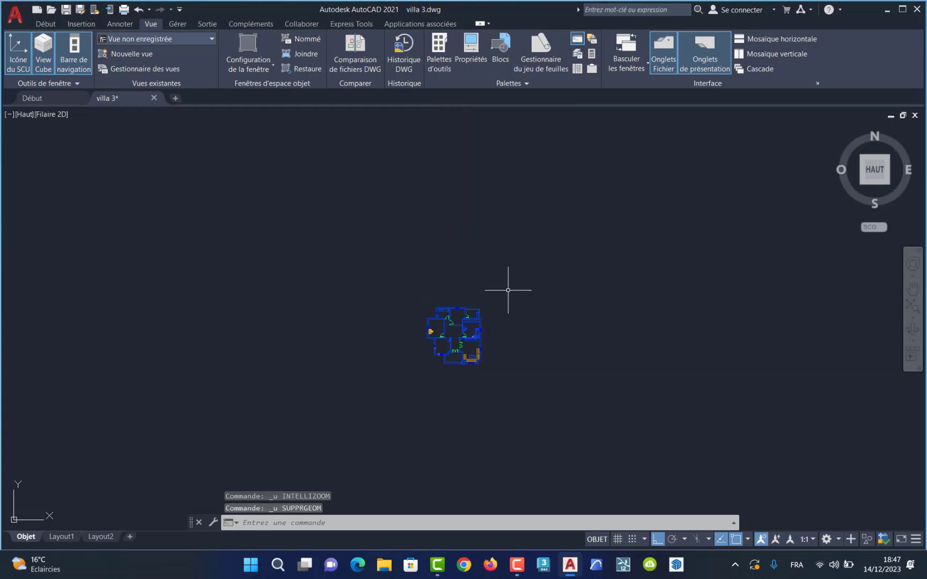
left_click(46, 23)
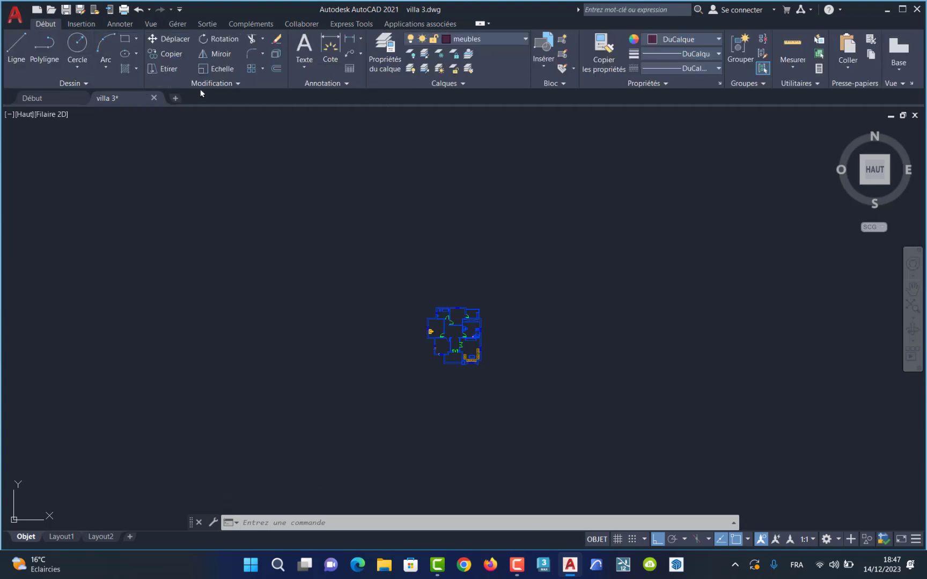
left_click(220, 68)
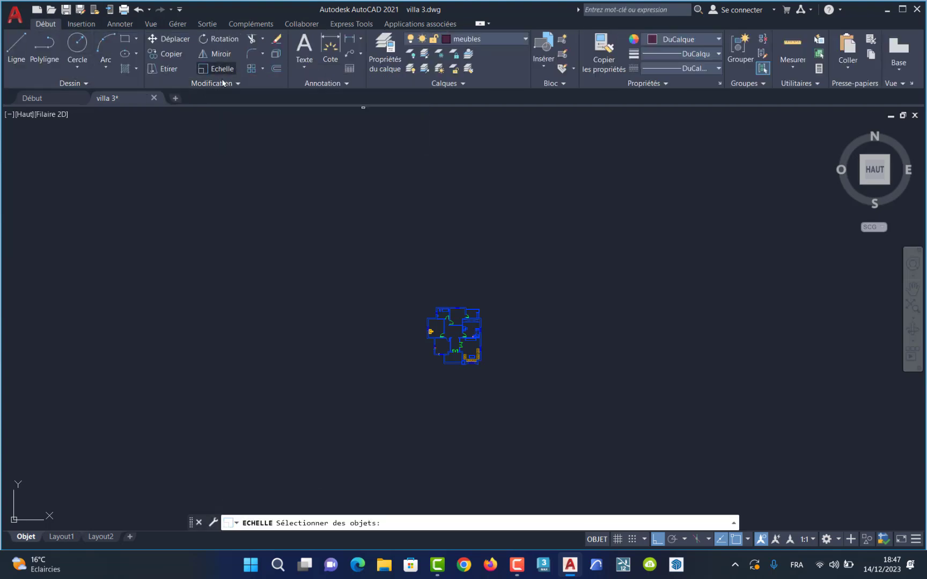
left_click(544, 267)
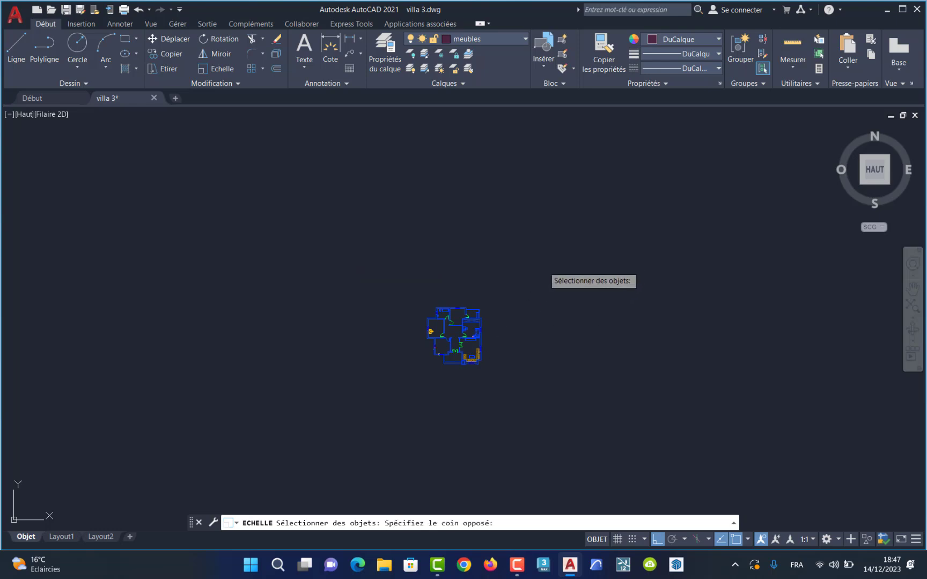
left_click(404, 381)
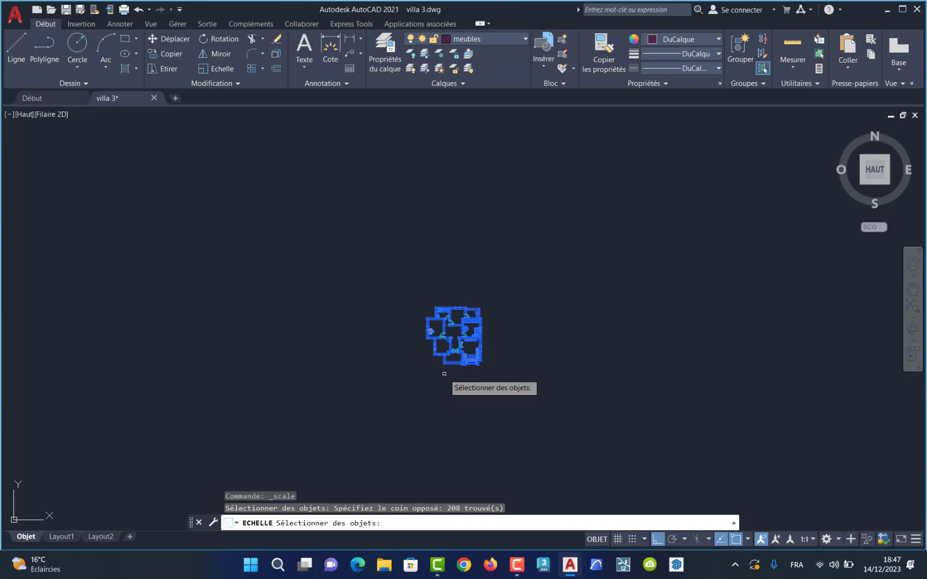
key("Escape")
key("Escape")
key("Escape")
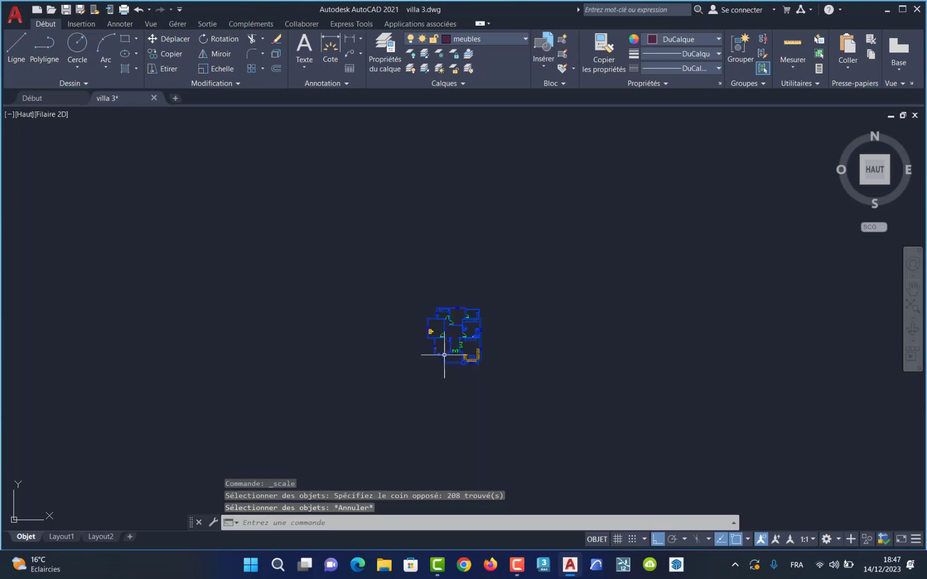
Scale the entire villa plan by a factor of 100, using the outer lower-left corner of the front terrace as base point.
left_click(220, 69)
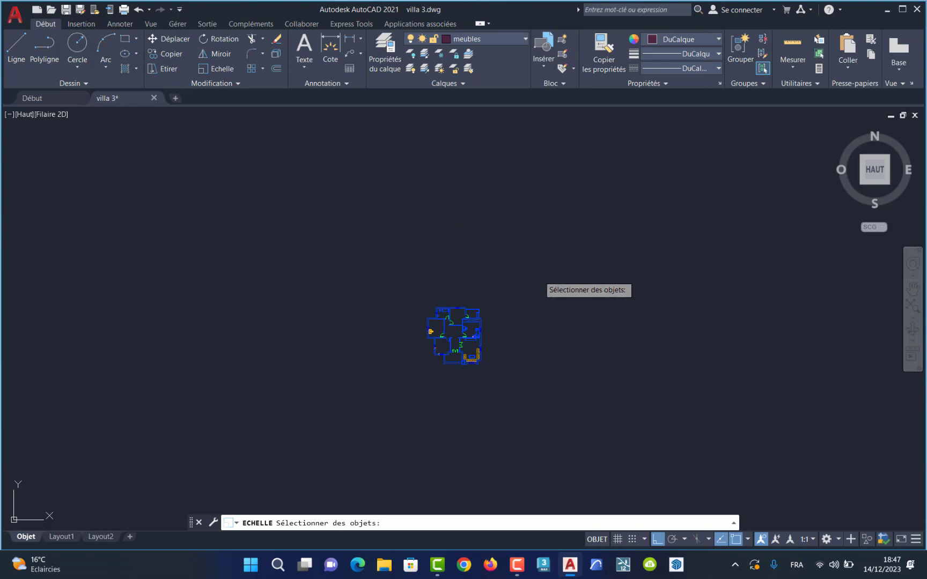
left_click(538, 275)
left_click(389, 382)
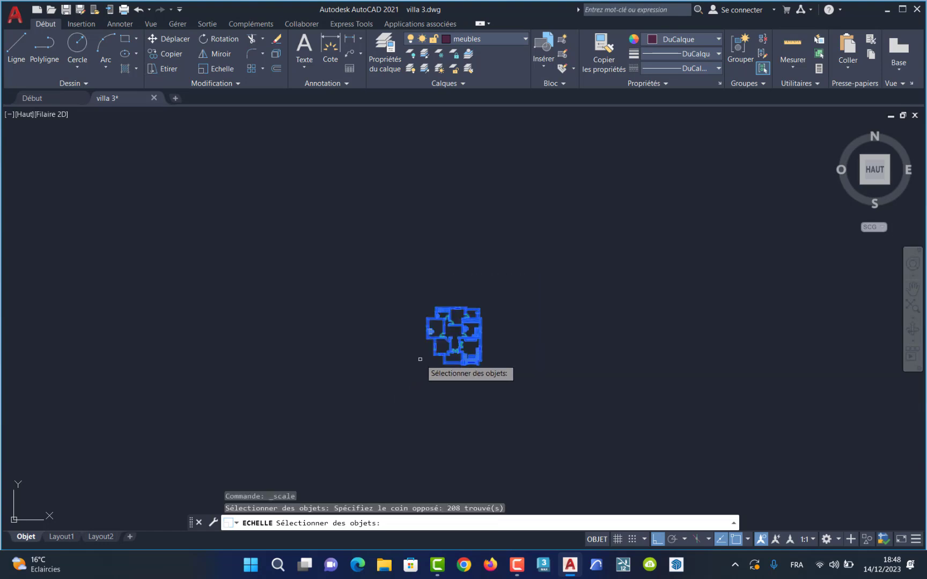
key("Return")
scroll(457, 375, "up", 4)
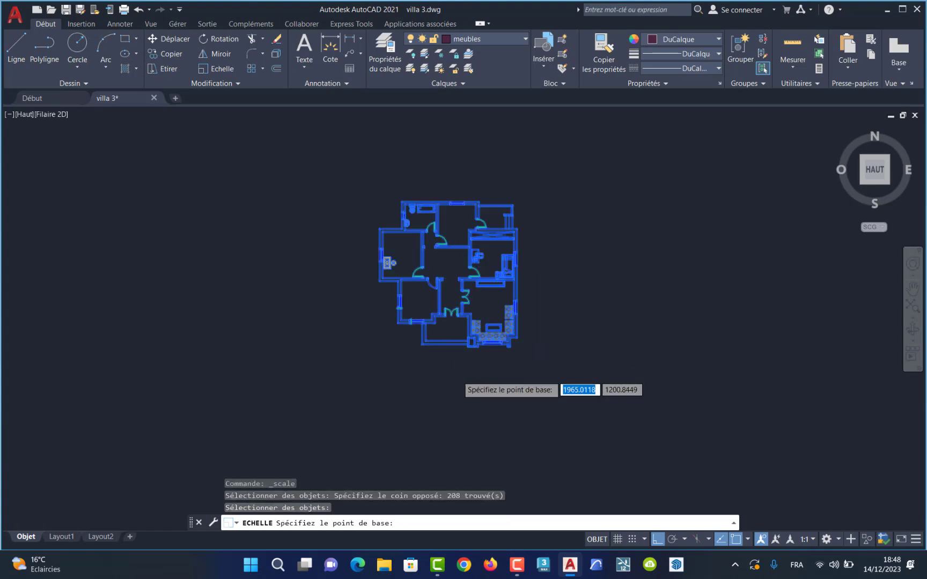
scroll(457, 376, "up", 2)
scroll(457, 376, "down", 3)
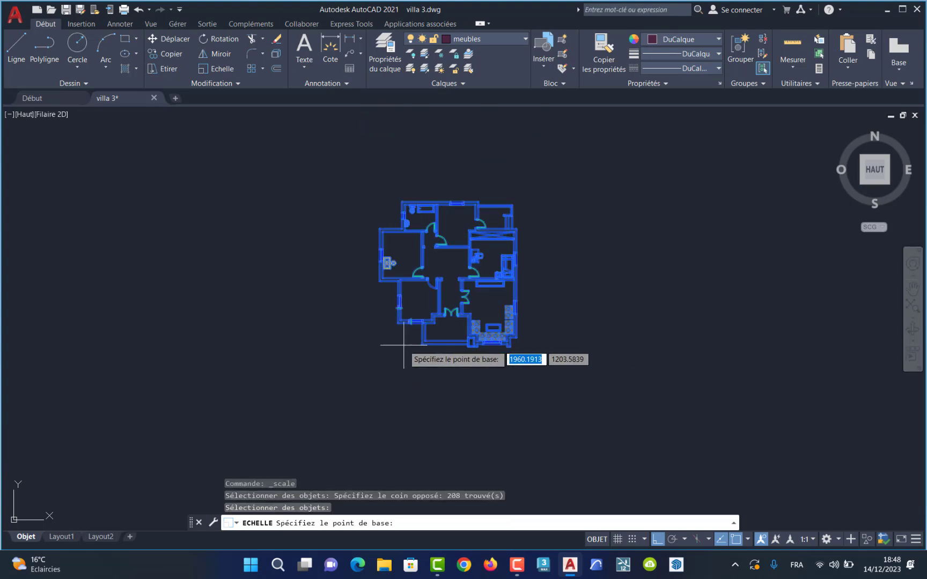
scroll(422, 343, "up", 6)
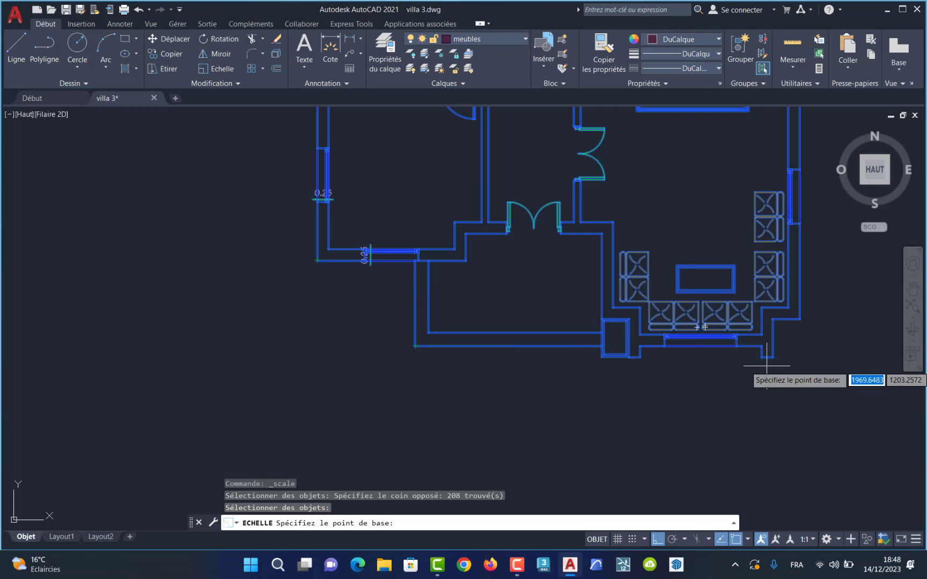
left_click(415, 345)
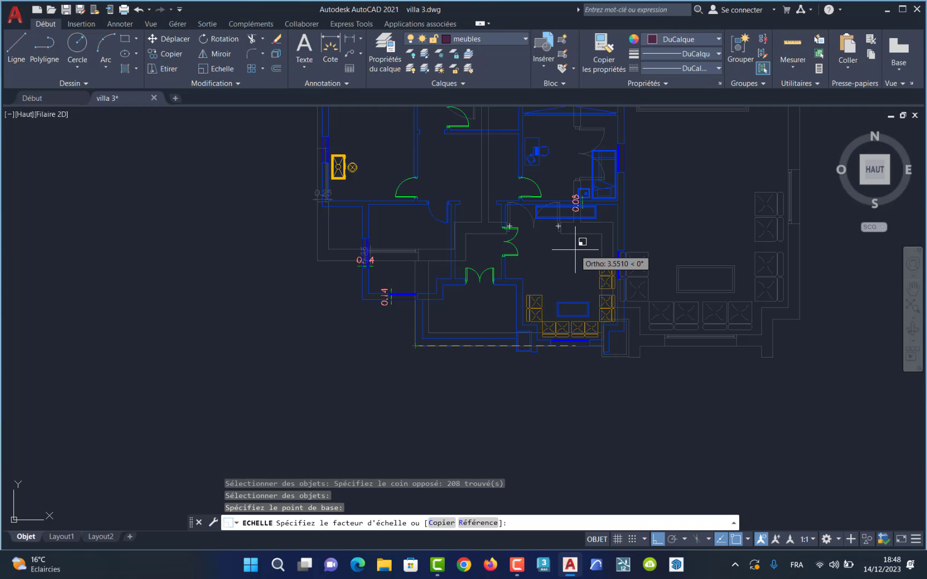
type("100")
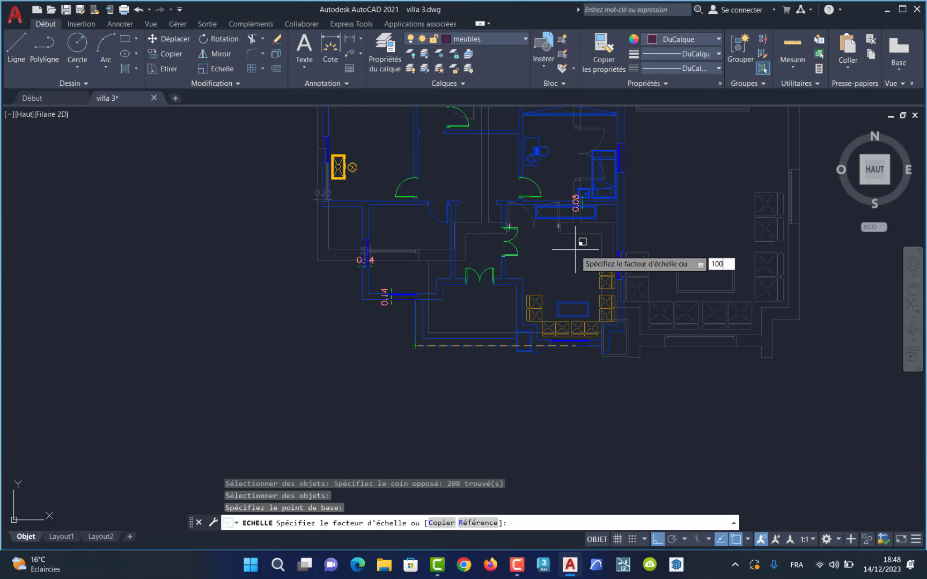
key("Return")
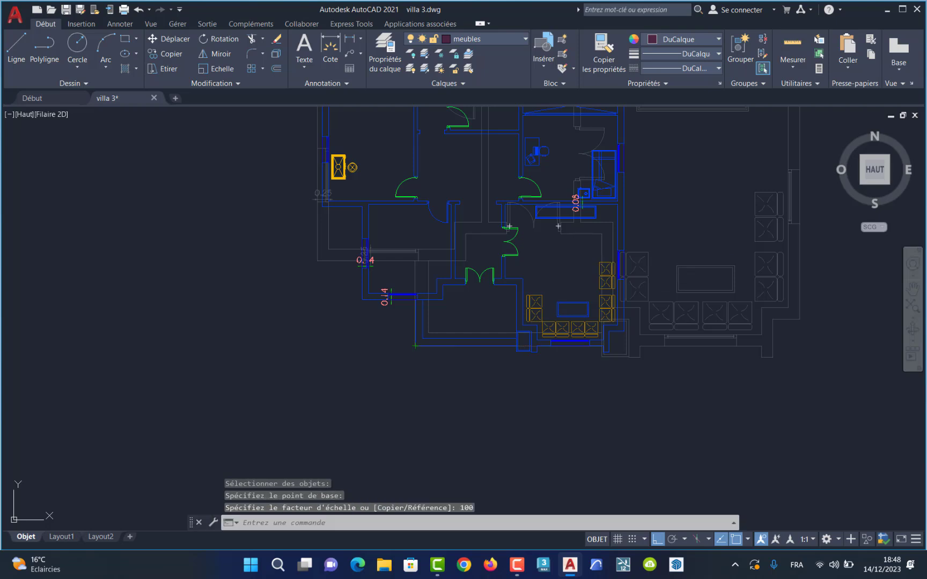
scroll(586, 242, "down", 5)
scroll(585, 242, "down", 4)
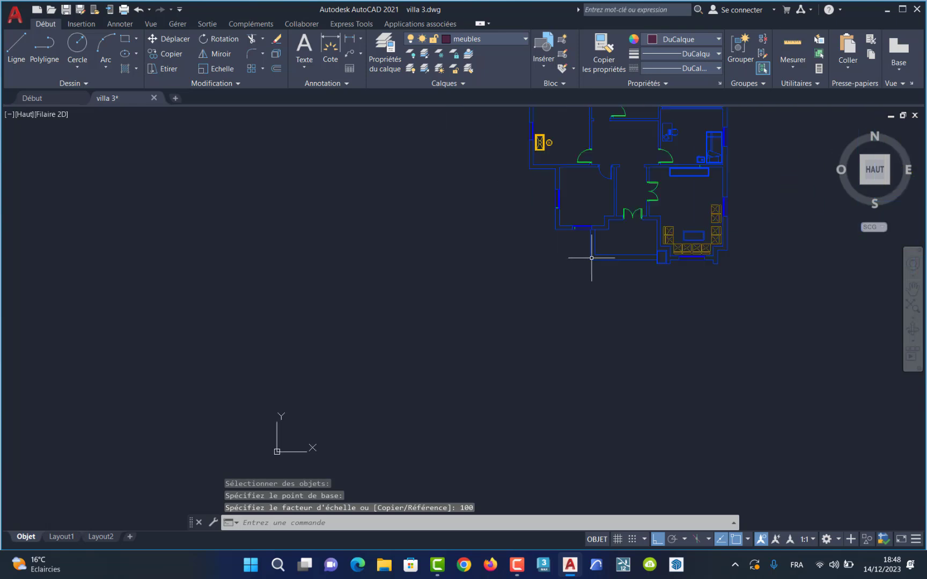
Measure the length of the villa plan's upper exterior wall between its two outer corners.
scroll(672, 207, "down", 3)
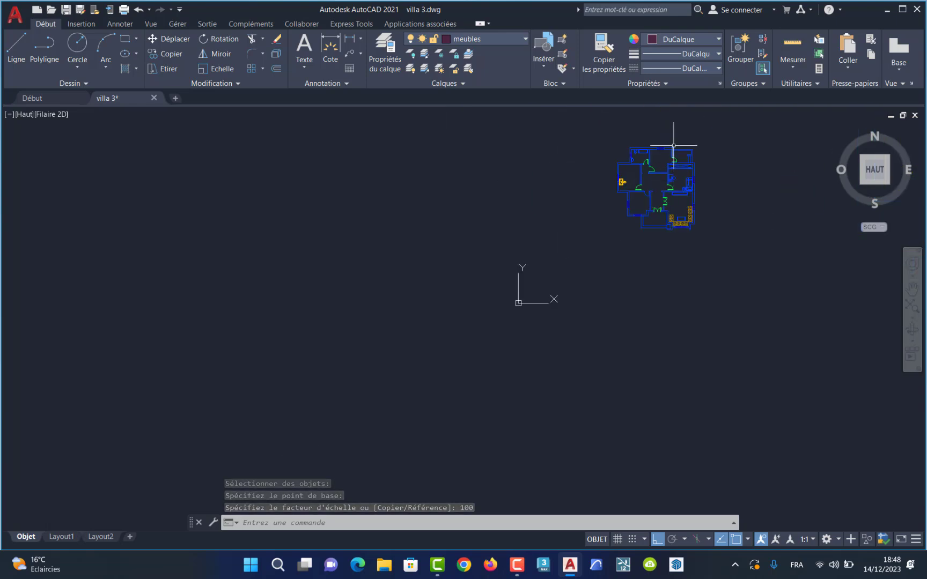
scroll(671, 151, "up", 8)
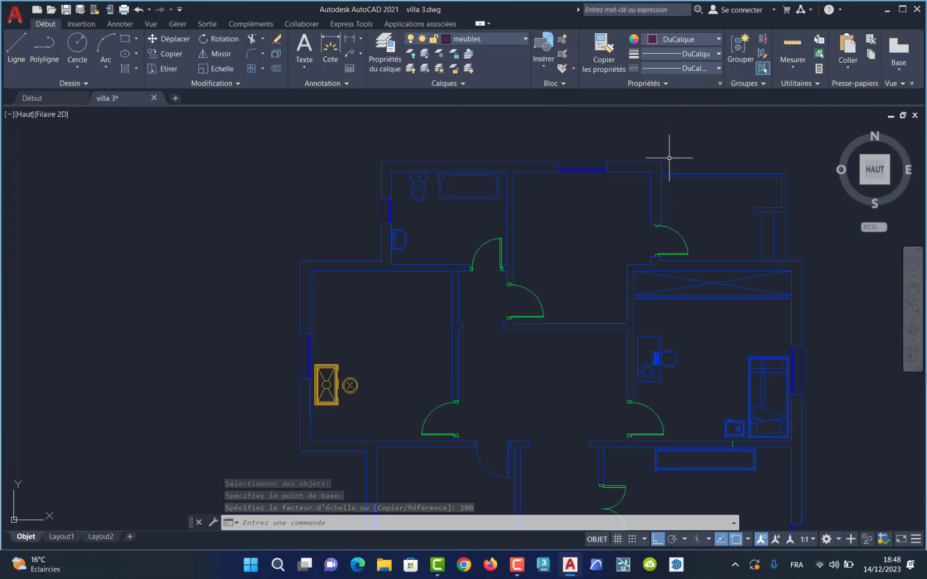
left_click(793, 67)
left_click(799, 116)
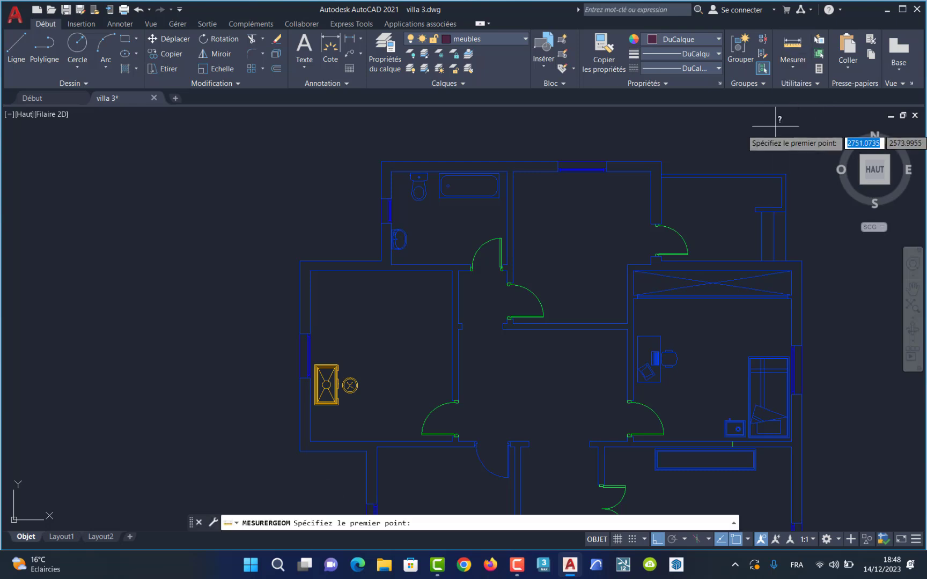
left_click(661, 161)
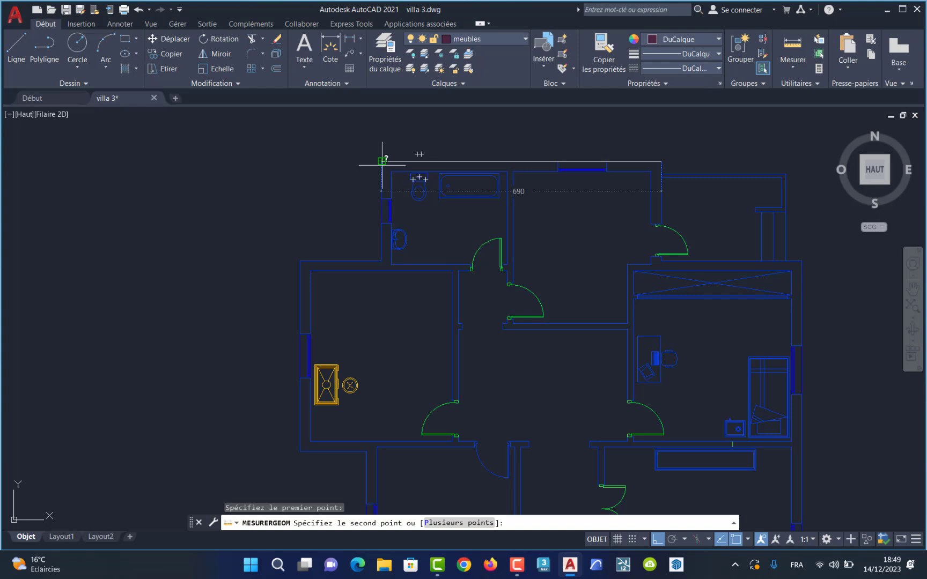
key("Escape")
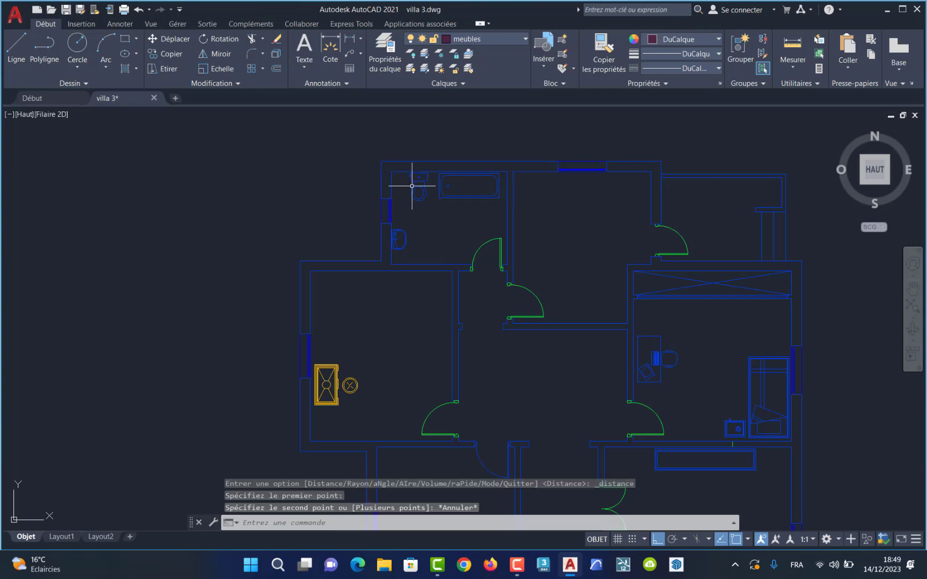
Delete the bathroom's existing bathtub and insert the "Baignoire - 26 x 60 po" block from House Designer.dwg in DesignCenter.
left_click(468, 197)
key("Delete")
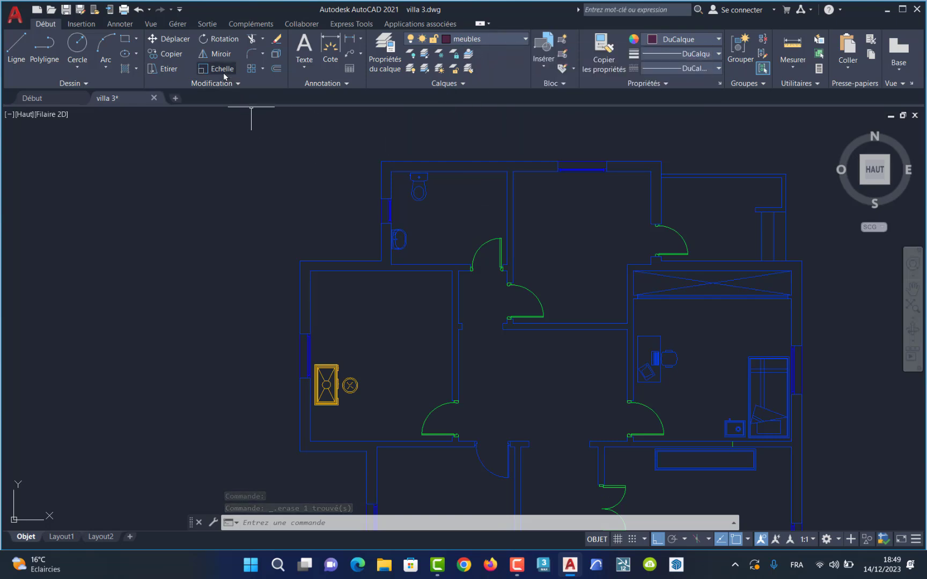
left_click(148, 24)
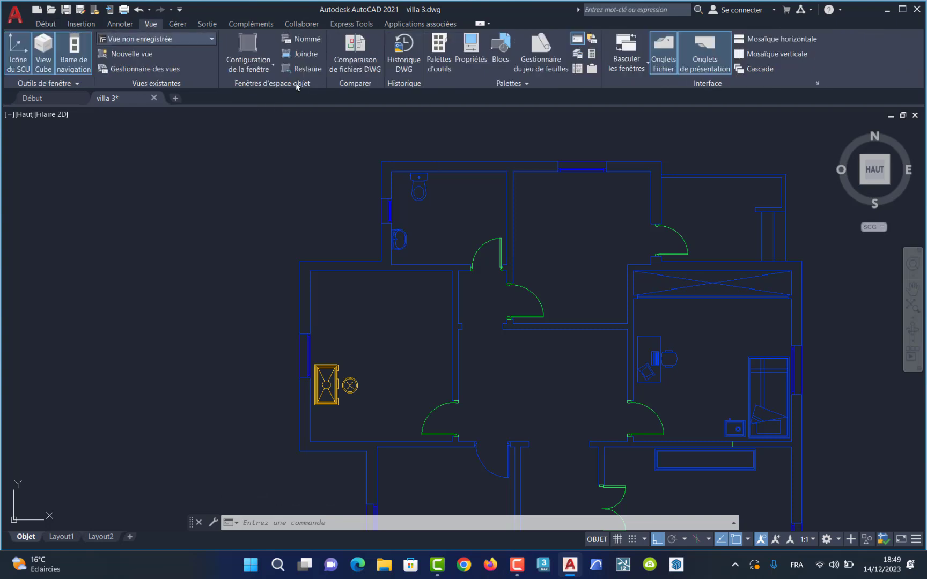
left_click(578, 69)
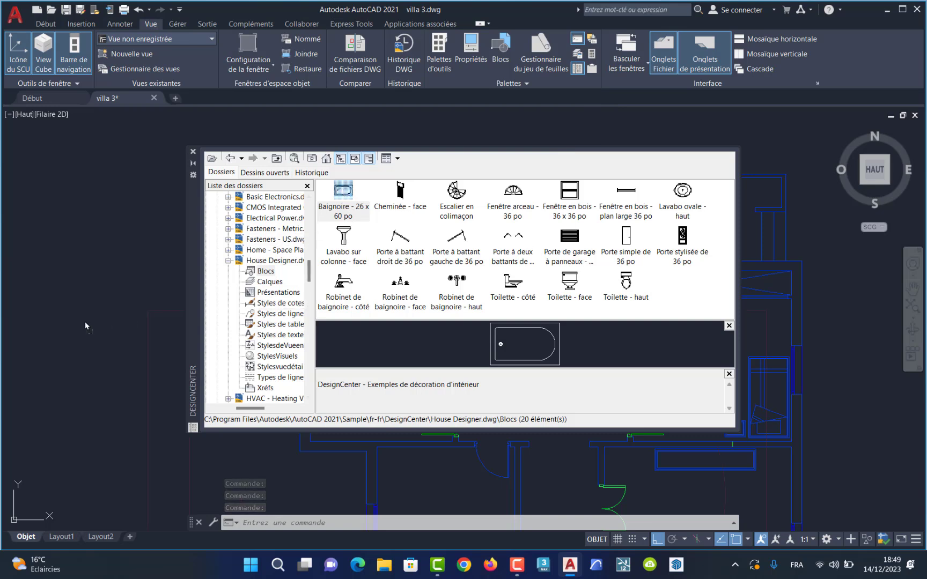
left_click_drag(111, 322, 67, 289)
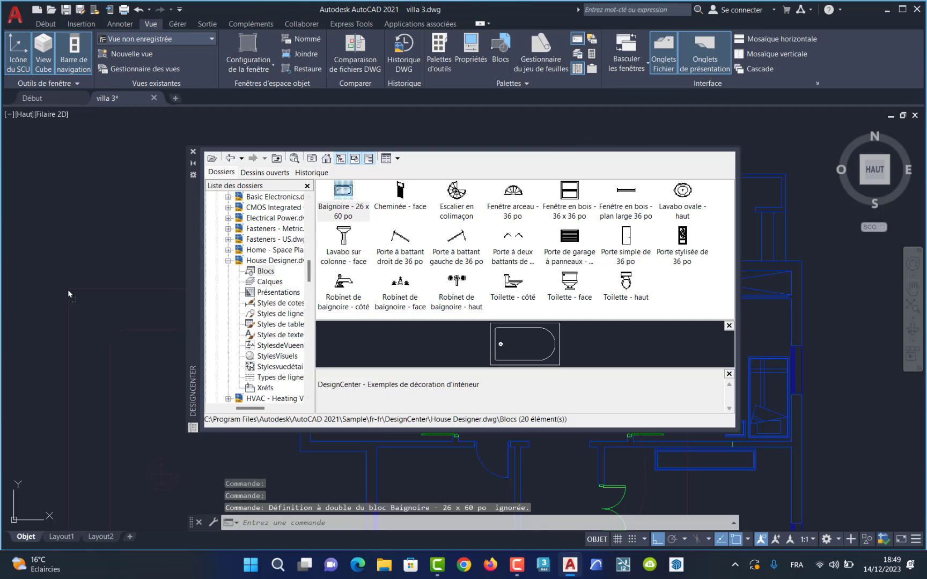
left_click(190, 152)
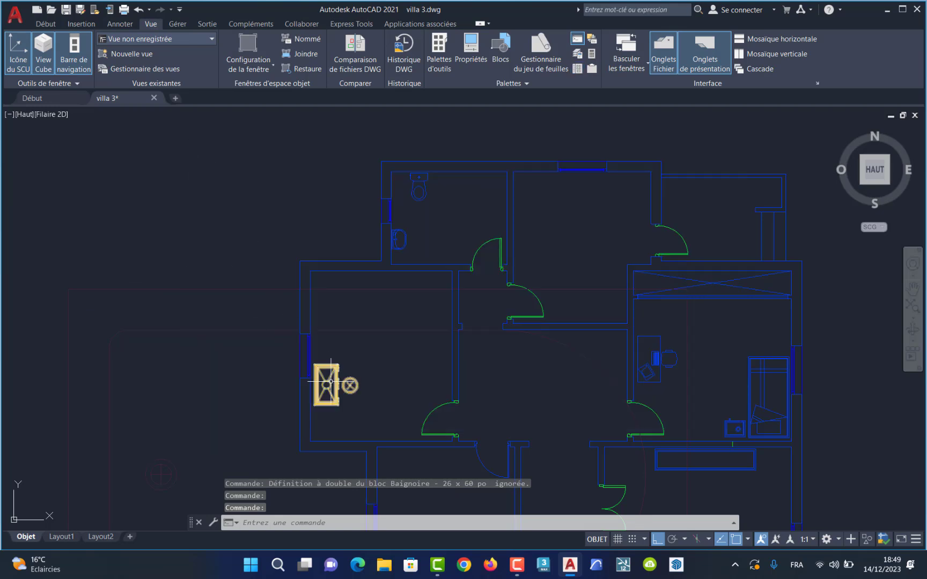
left_click(107, 290)
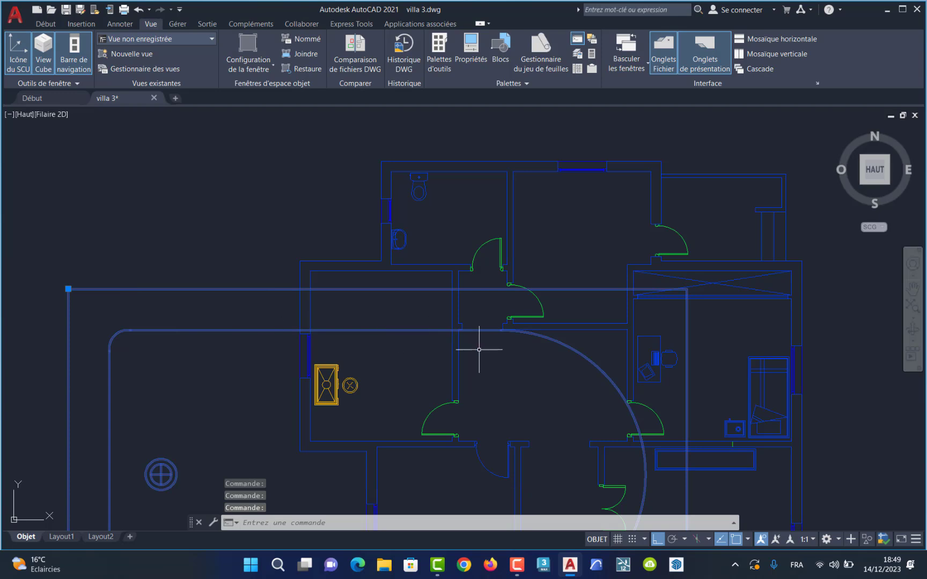
left_click(51, 24)
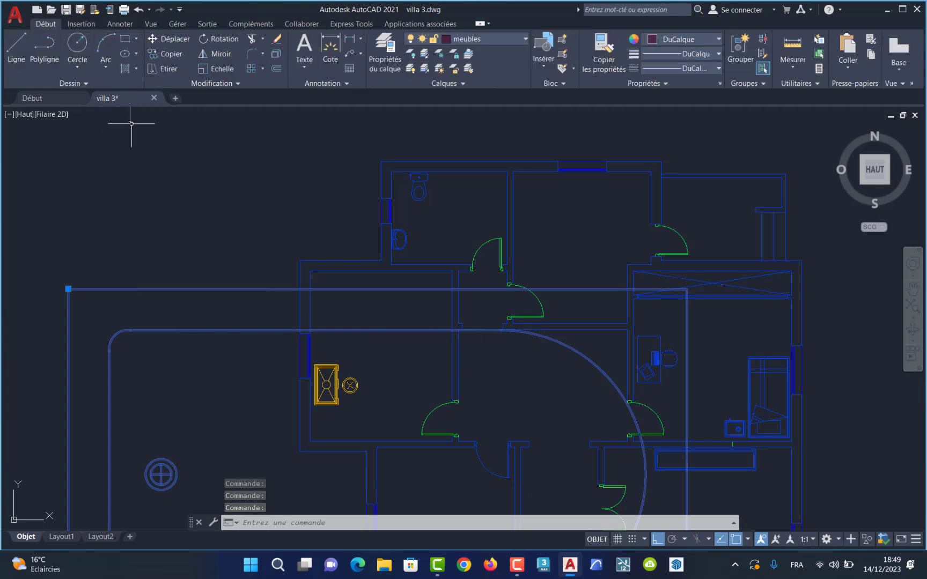
left_click(171, 40)
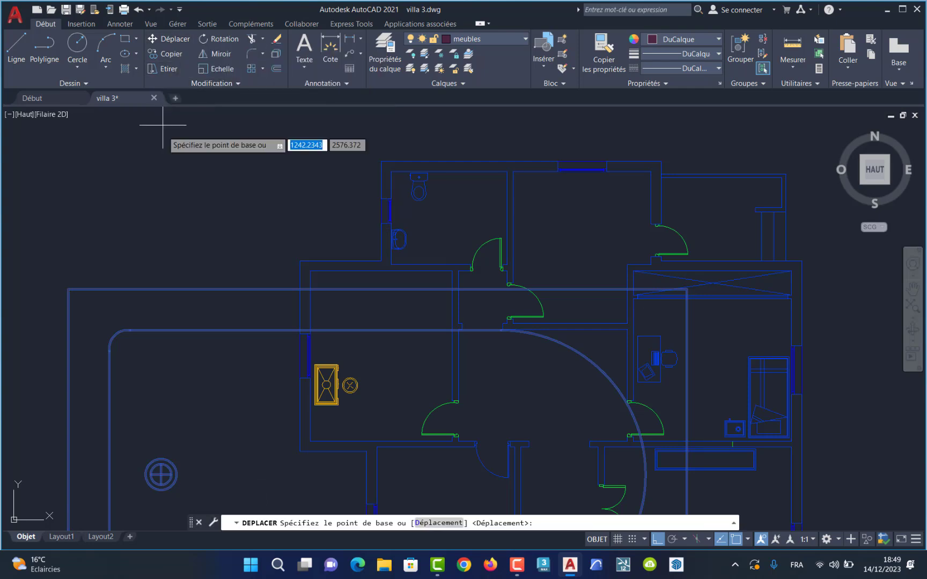
key("Escape")
key("Escape")
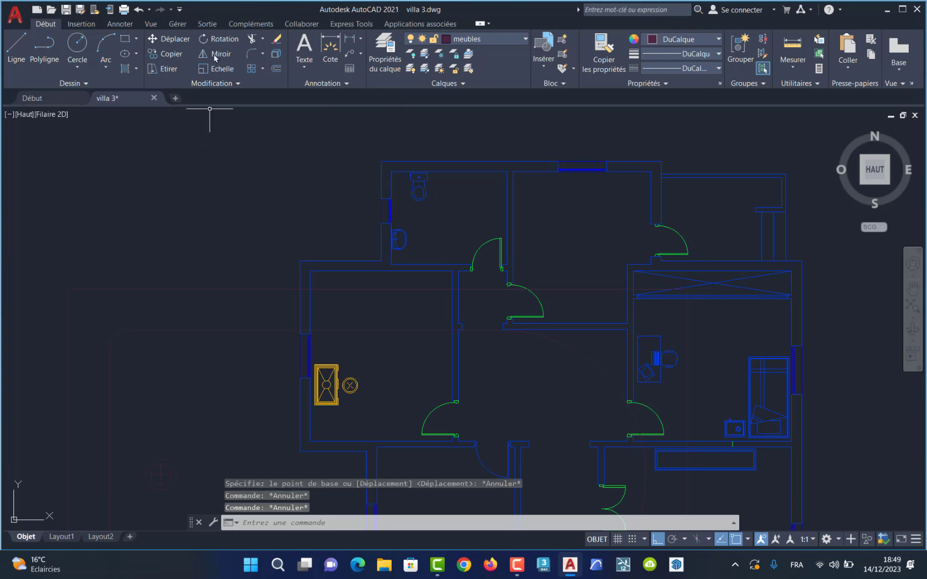
Move the inserted bathtub from its upper-right corner to the inner upper-right corner of the bathroom, with Ortho off.
left_click(172, 38)
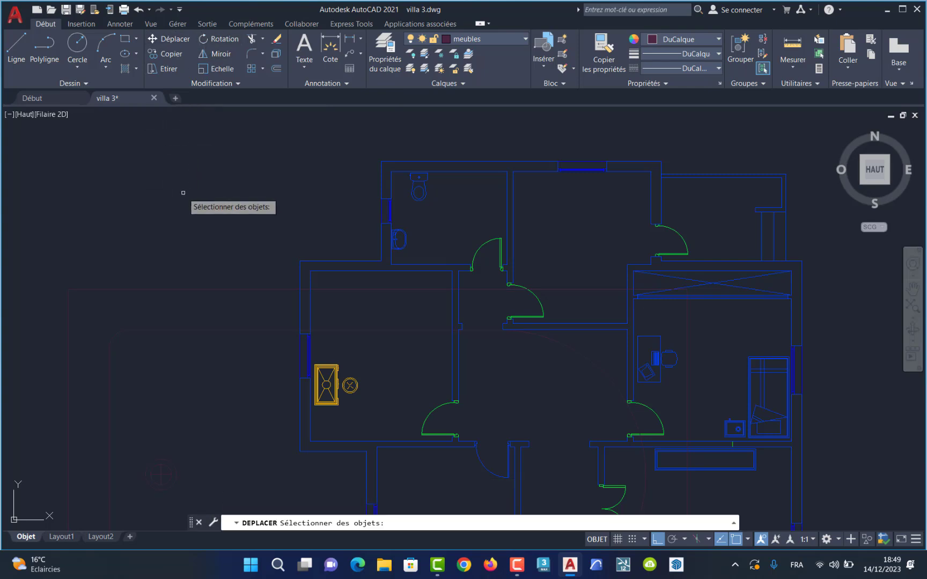
left_click(144, 288)
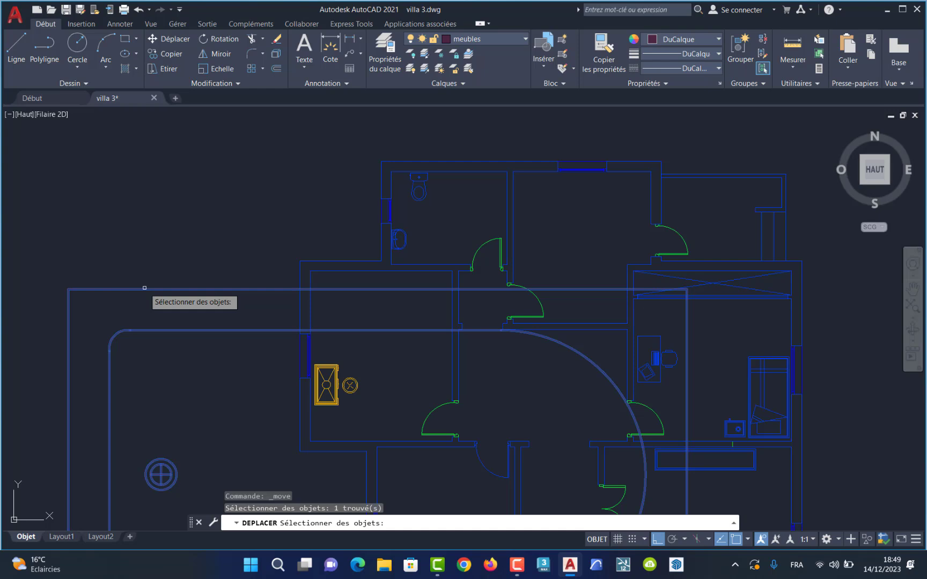
key("Return")
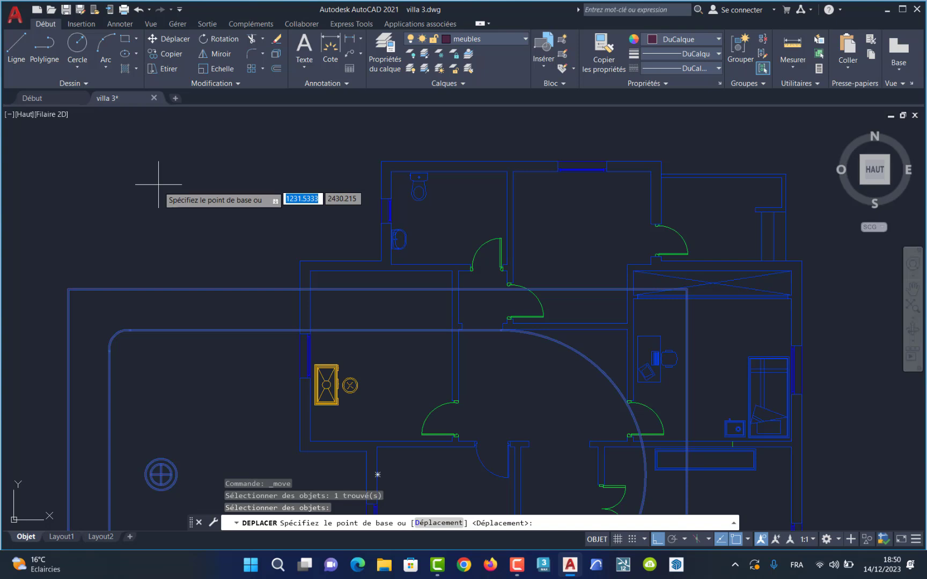
left_click(686, 289)
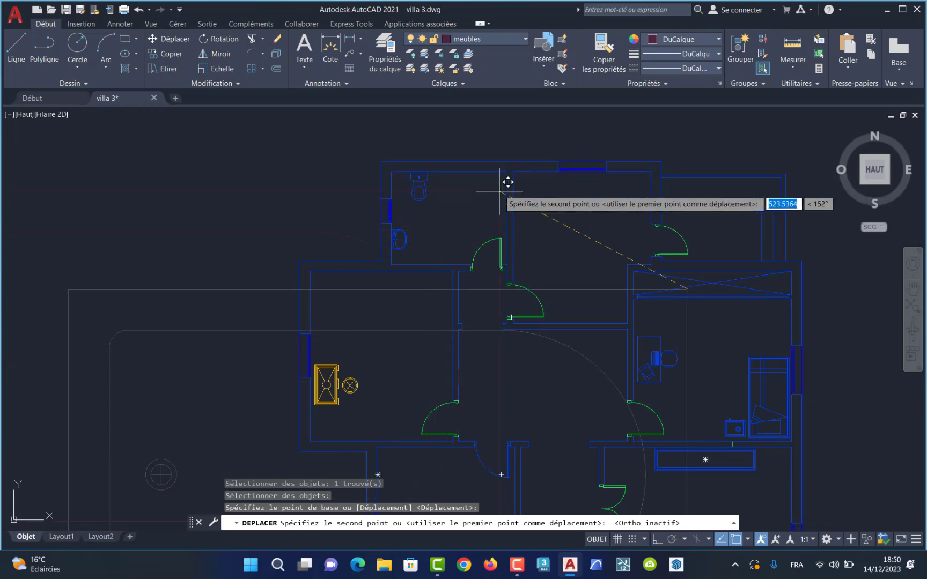
scroll(505, 177, "up", 2)
scroll(506, 176, "up", 4)
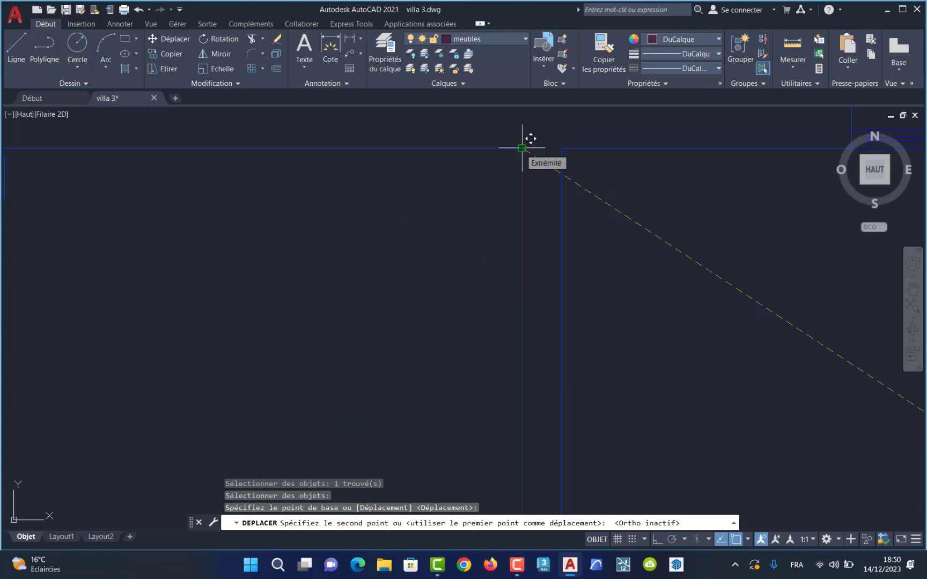
left_click(522, 148)
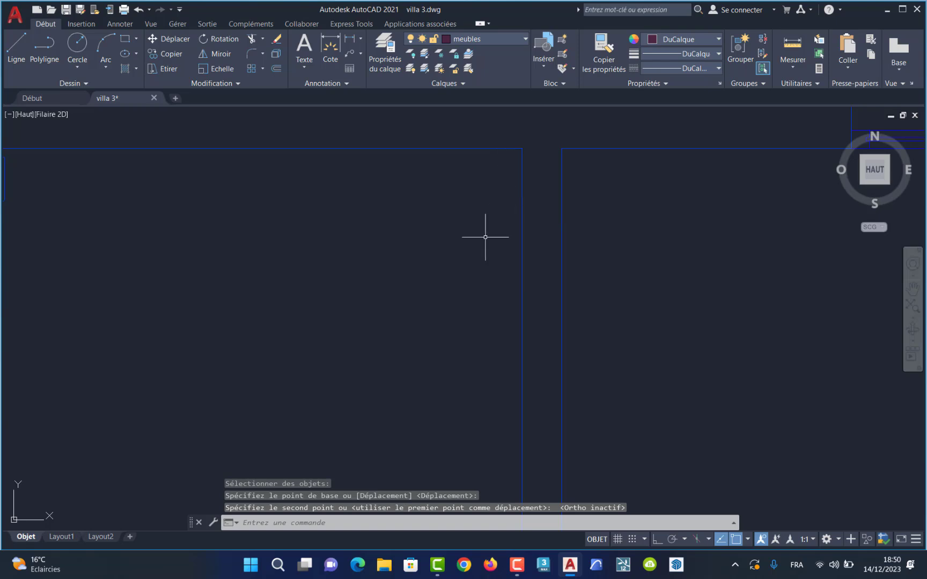
scroll(480, 304, "down", 6)
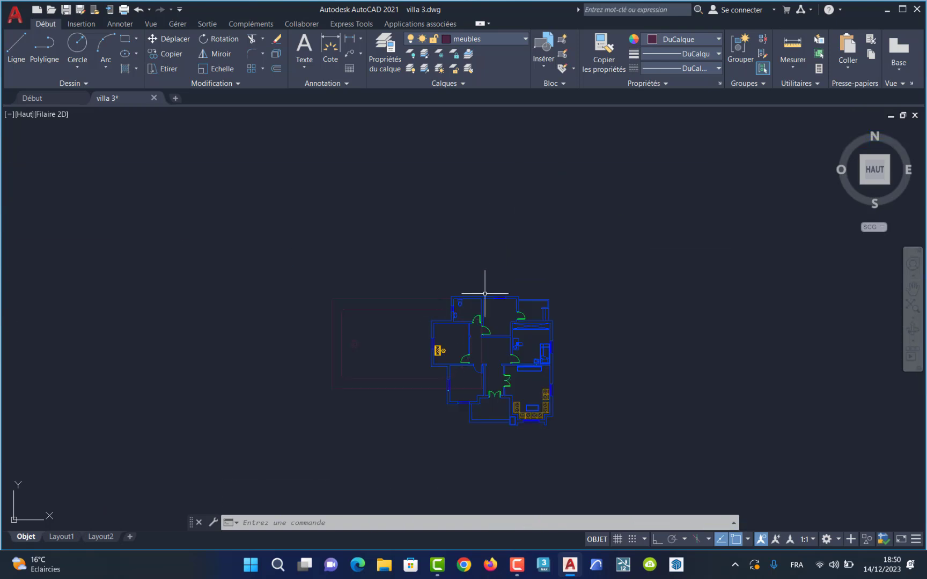
scroll(484, 303, "up", 6)
scroll(485, 302, "up", 4)
scroll(438, 329, "down", 8)
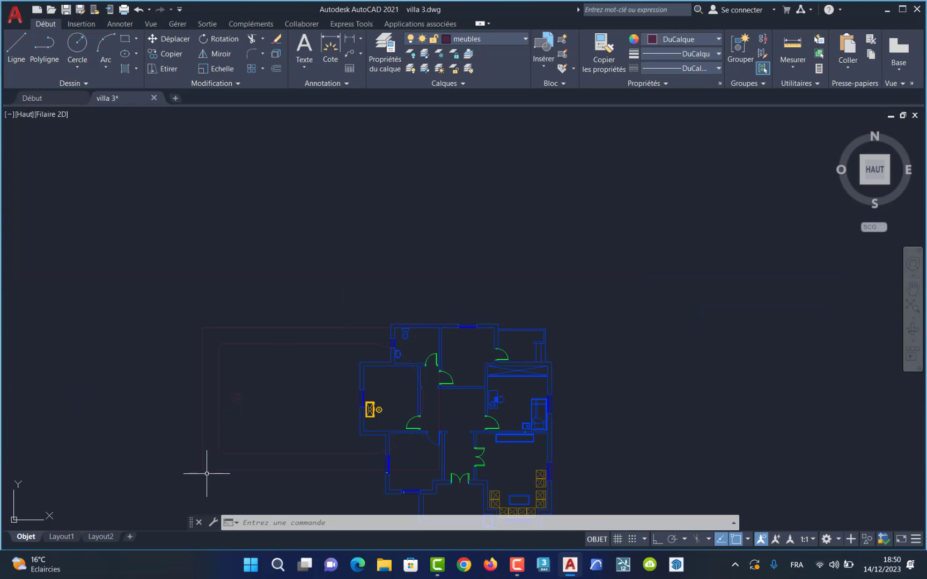
left_click(214, 69)
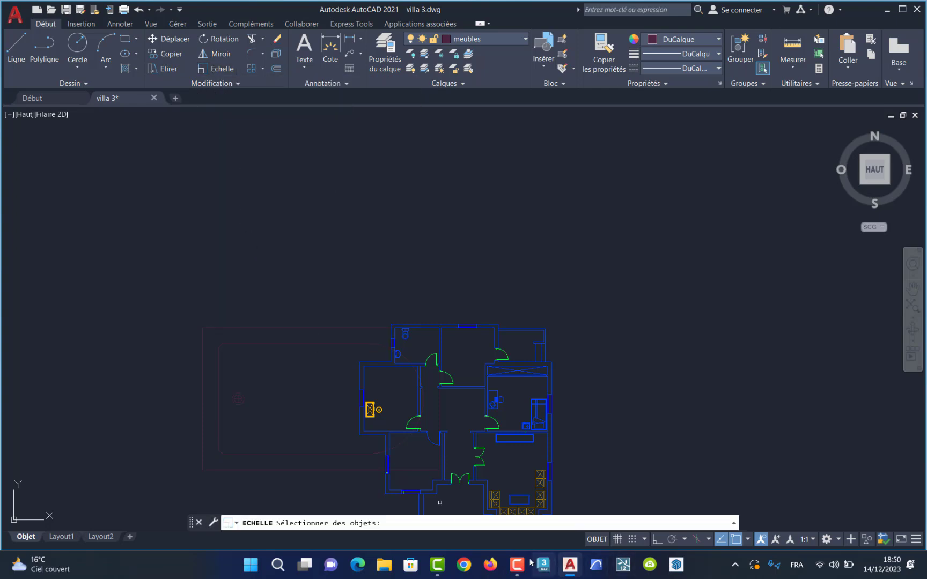
left_click(515, 566)
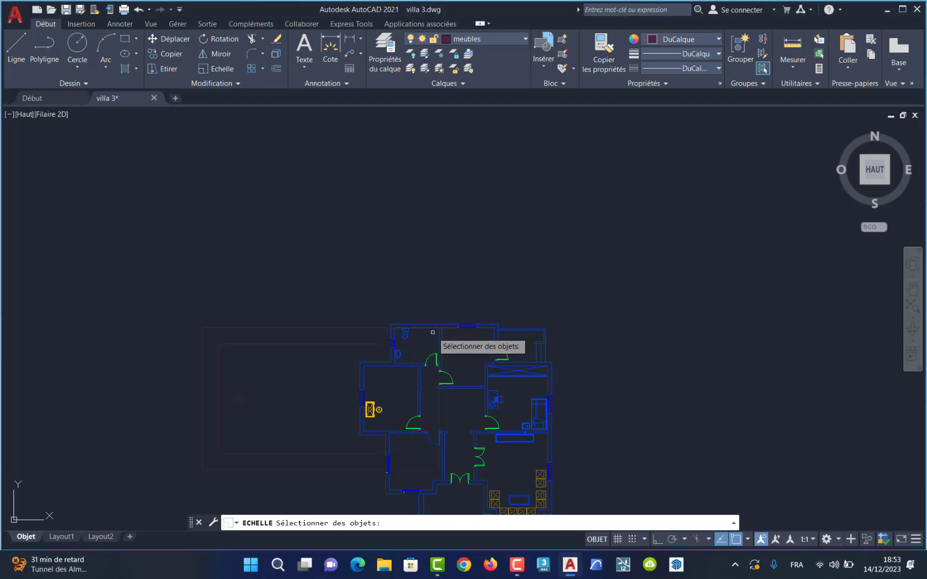
scroll(438, 326, "up", 5)
scroll(437, 328, "up", 2)
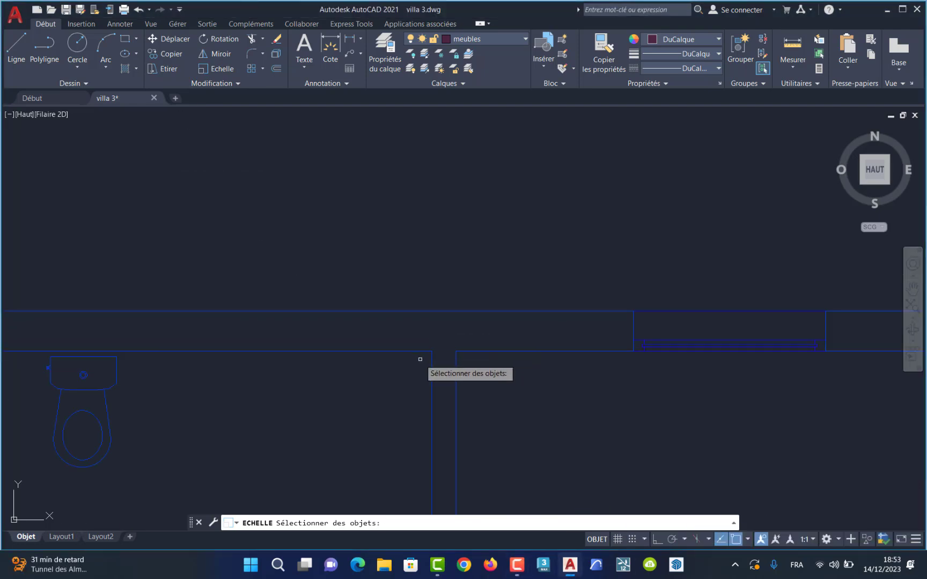
scroll(424, 354, "down", 8)
key("Escape")
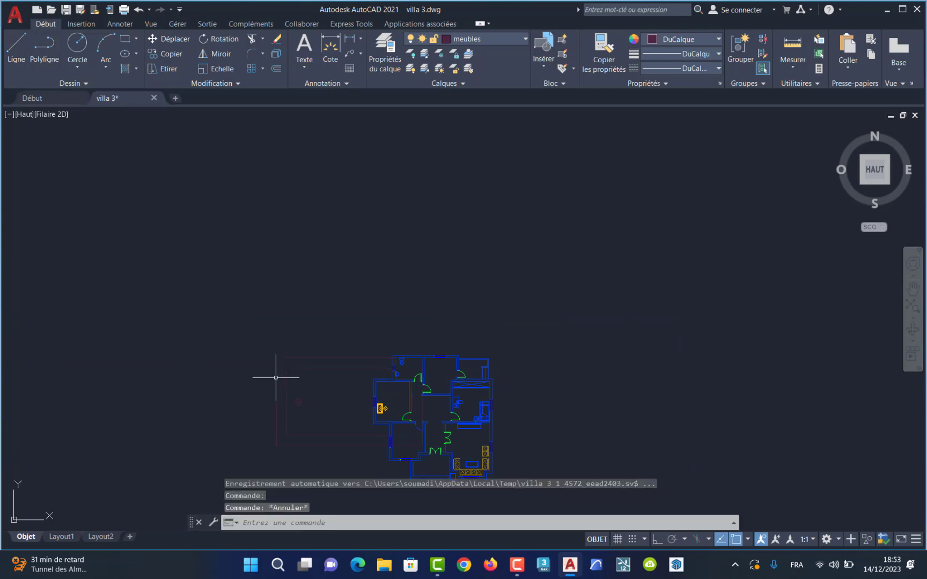
Set the Offset distance to 180 and leave the command without offsetting an object.
scroll(417, 364, "up", 5)
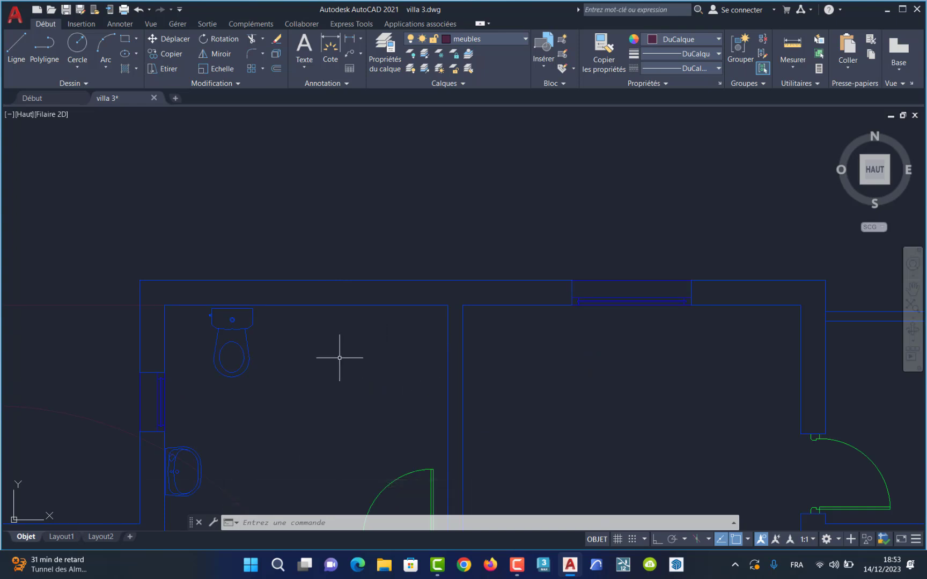
left_click(276, 68)
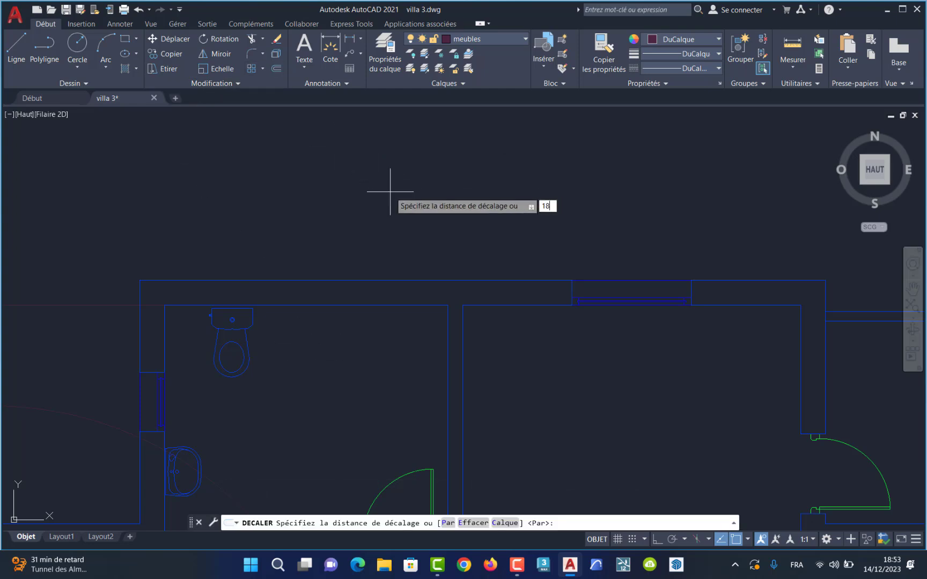
key("Return")
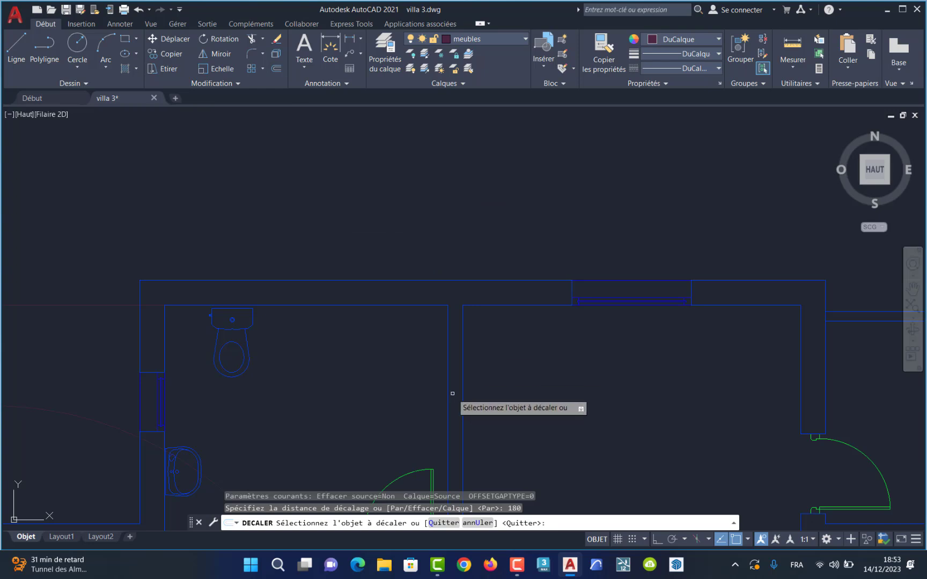
scroll(461, 424, "down", 8)
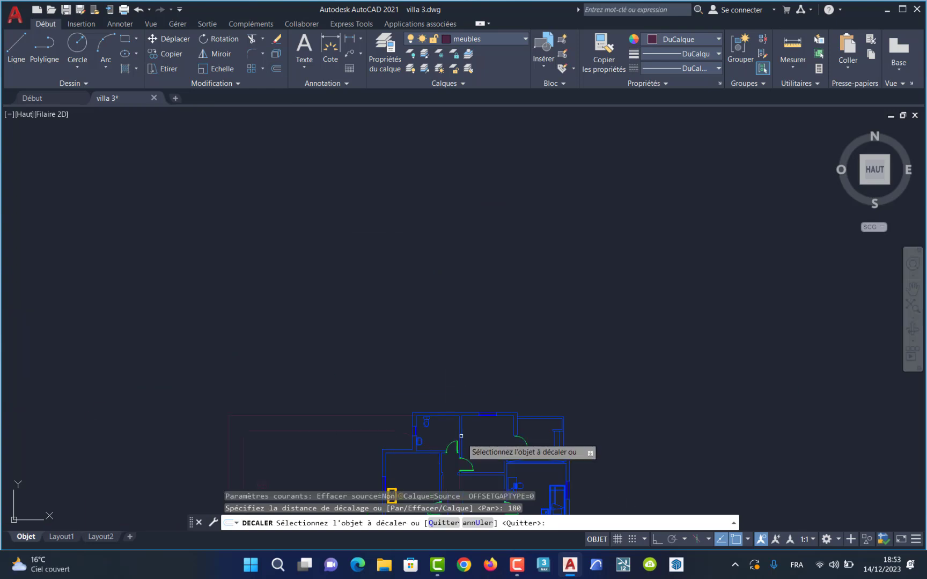
key("Escape")
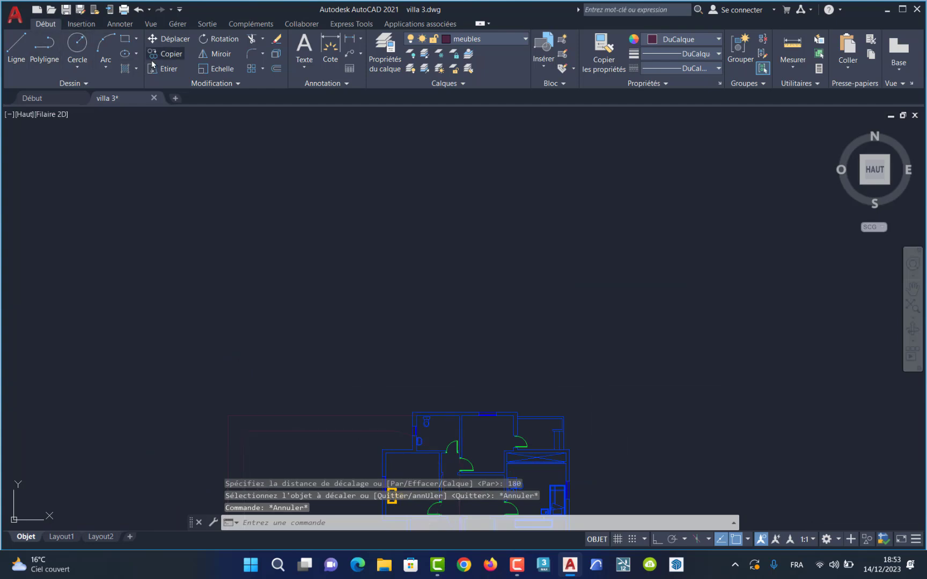
Move the oversized bathtub block from its upper-left corner horizontally to the left, clear of the villa plan.
left_click(157, 40)
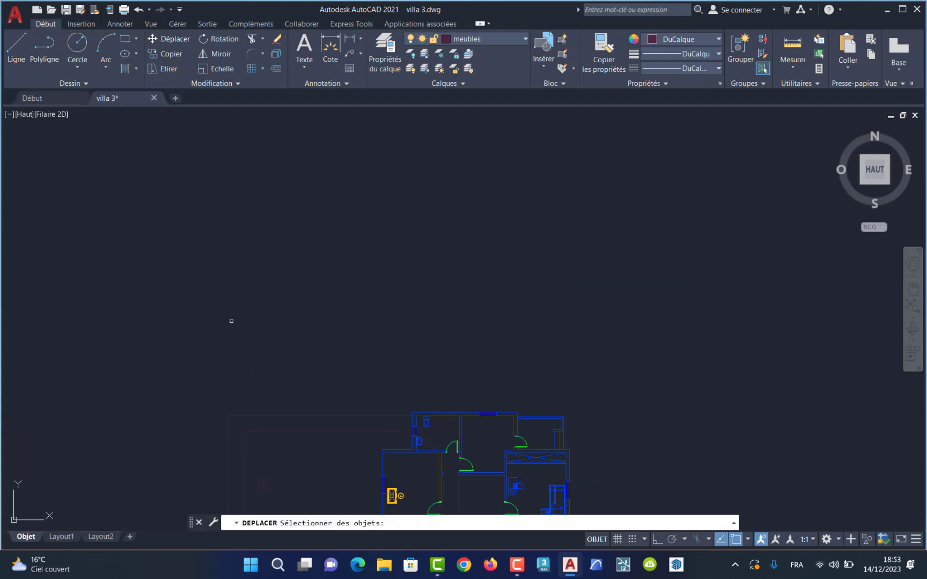
left_click(259, 416)
key("Return")
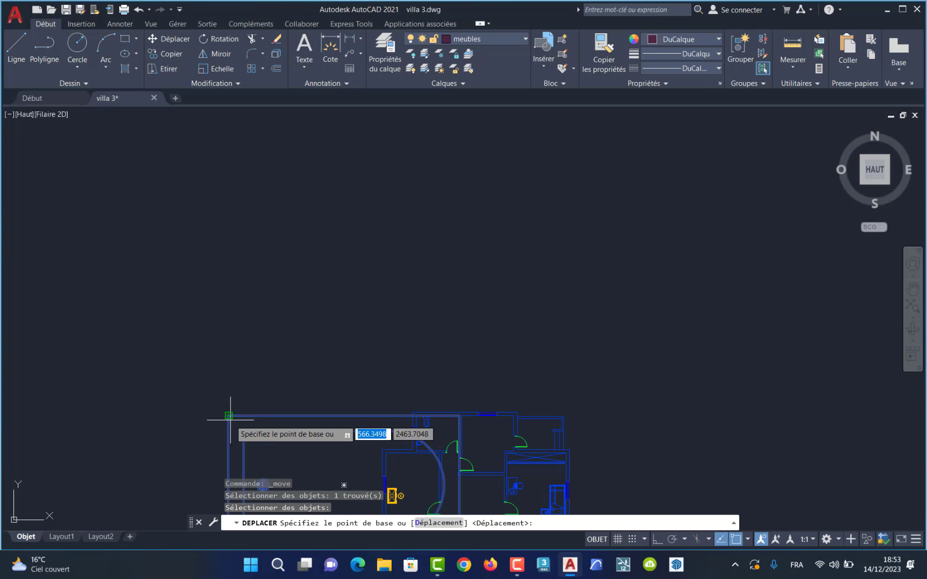
left_click(229, 415)
left_click(128, 413)
Offset the bathroom's inner right wall line by 180 to the left as a reference line for the bathtub.
scroll(438, 453, "up", 5)
left_click(275, 69)
scroll(408, 419, "up", 3)
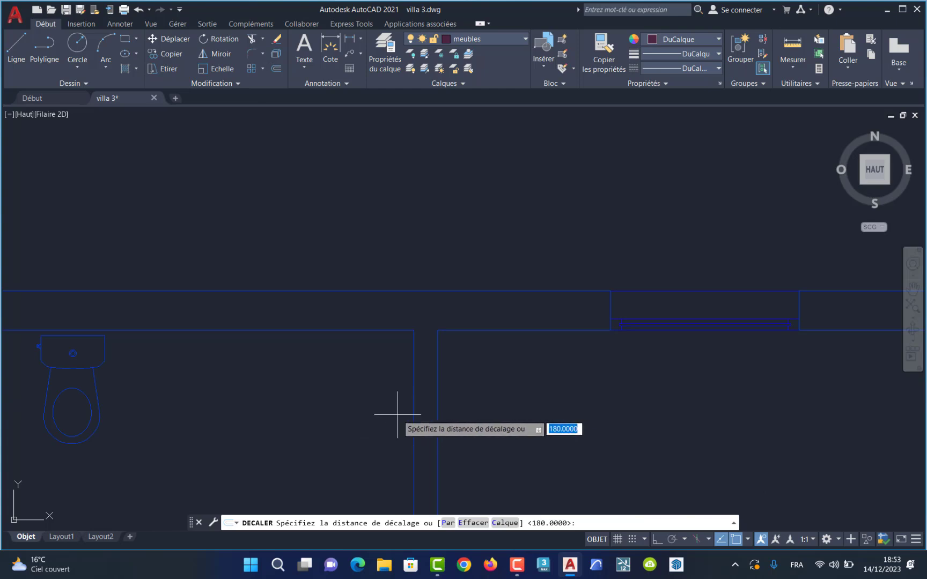
key("Return")
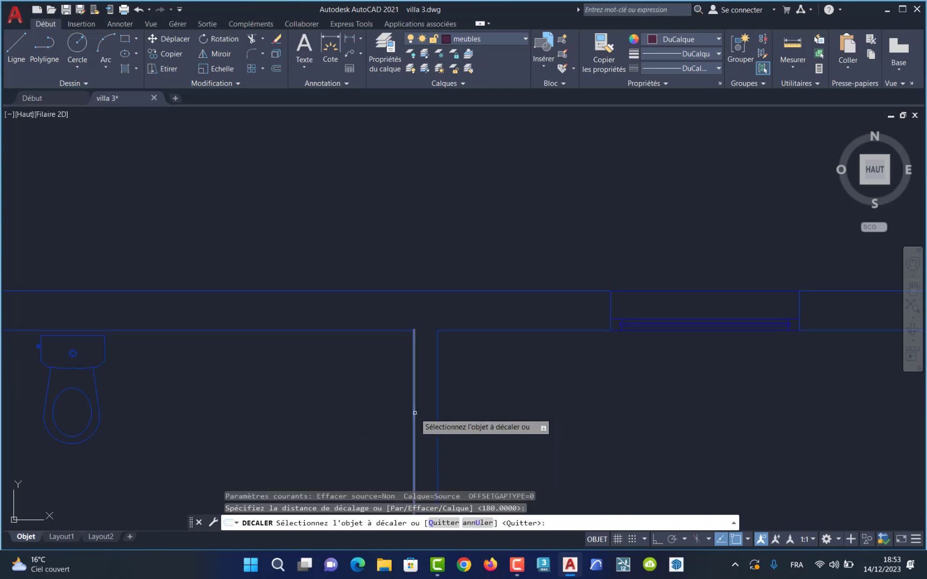
left_click(414, 422)
left_click(242, 423)
scroll(230, 425, "down", 2)
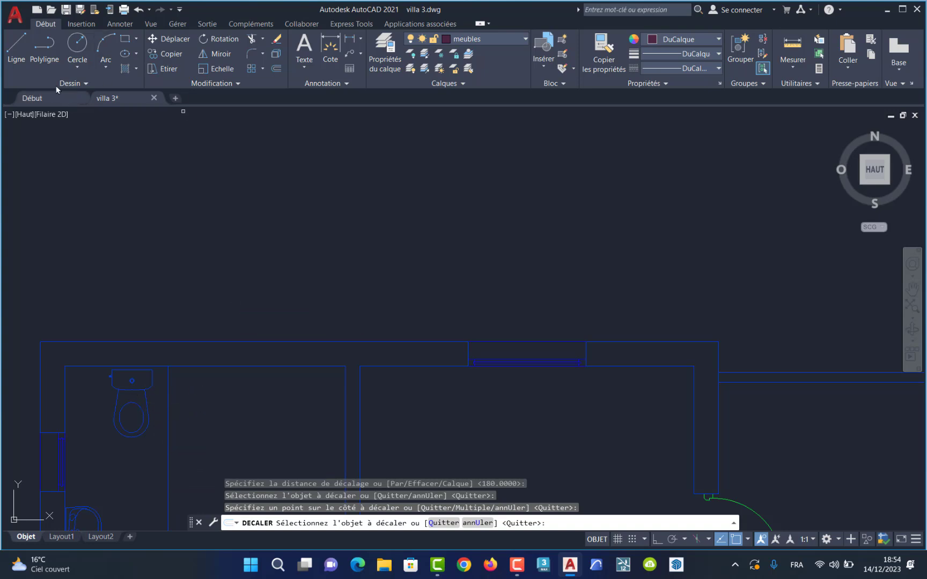
Move the oversized bathtub from its upper-right corner to the bathroom's inner upper-right corner.
left_click(167, 38)
scroll(220, 186, "down", 5)
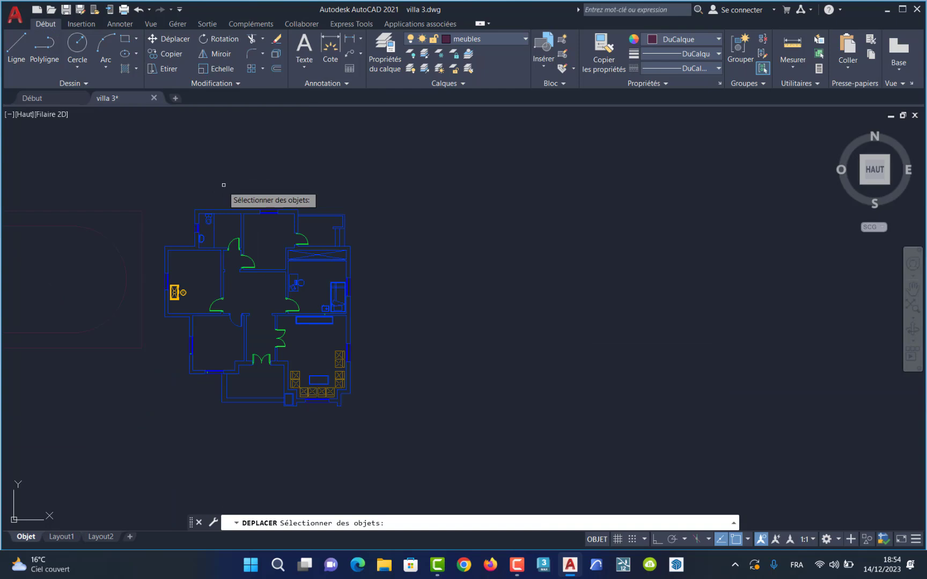
left_click(130, 212)
key("Return")
left_click(142, 210)
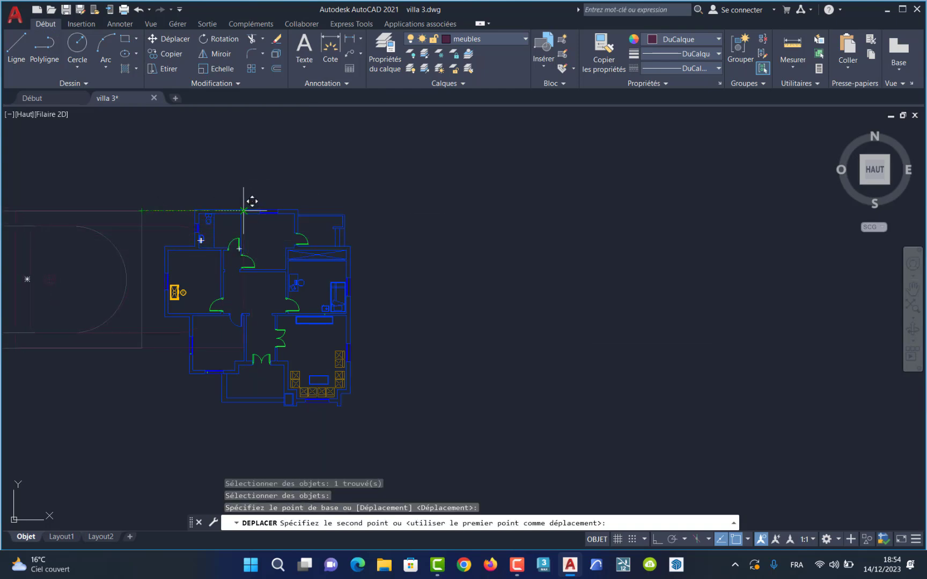
scroll(240, 214, "up", 5)
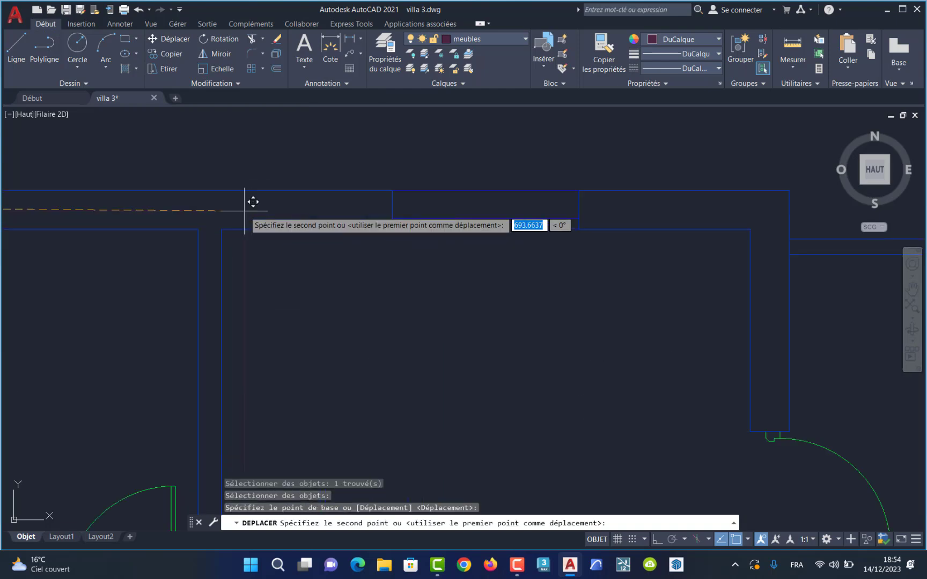
left_click(203, 219)
scroll(199, 273, "down", 5)
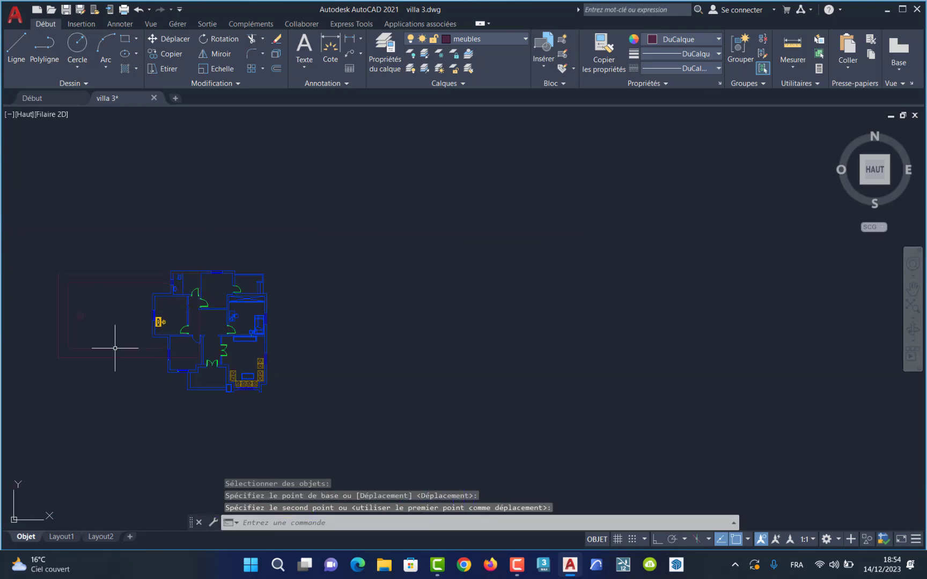
Try scaling the bathtub by reference from its upper-right corner, using the diagonal to its lower-left corner as the reference length.
left_click(203, 68)
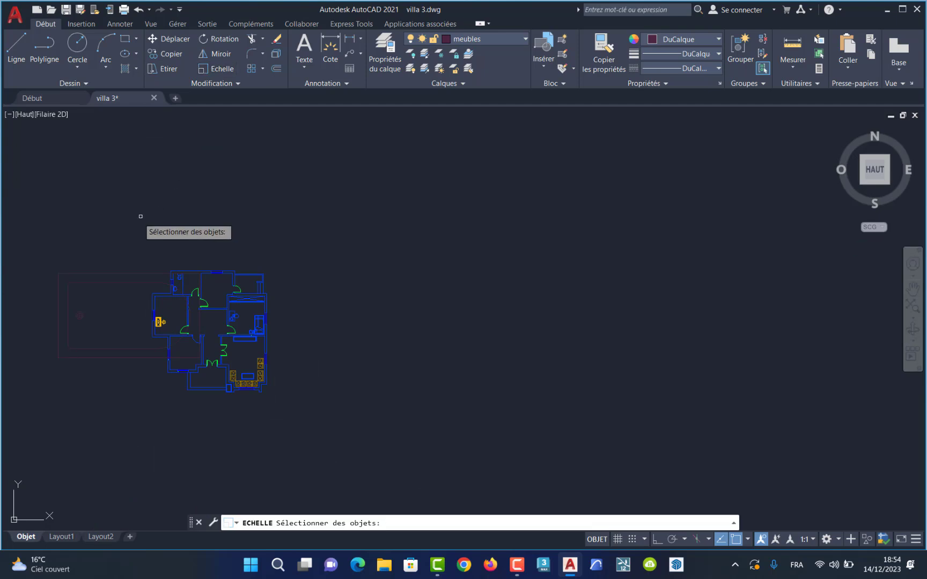
left_click(101, 272)
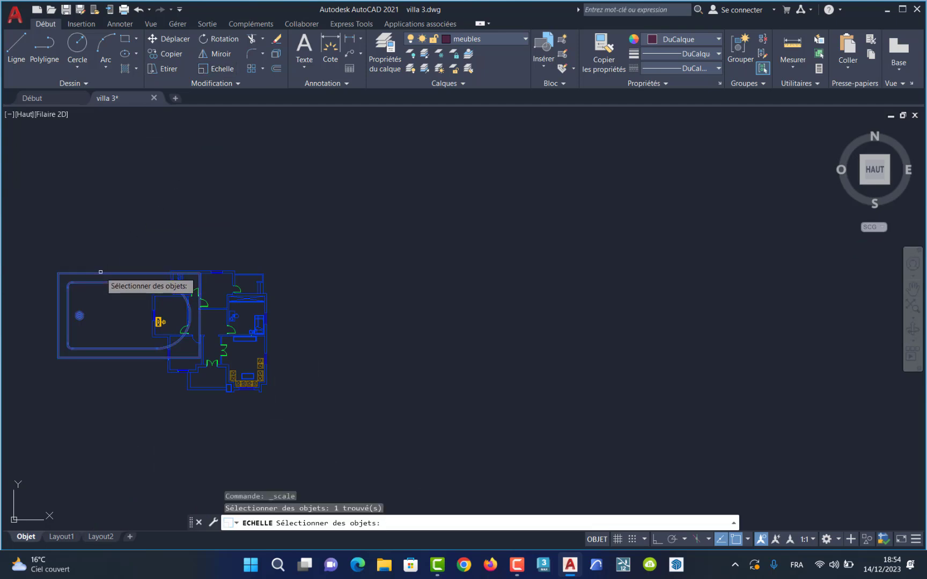
key("Return")
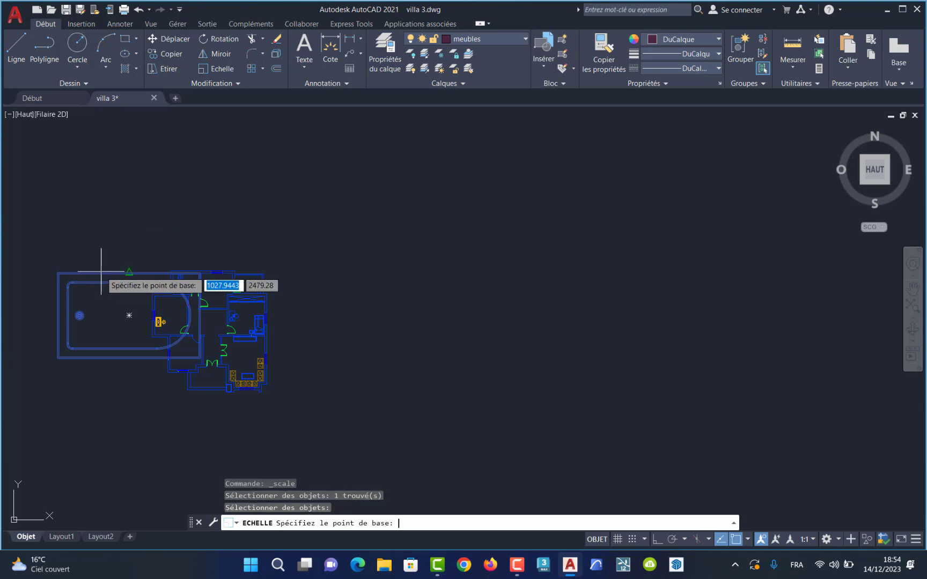
scroll(171, 271, "up", 8)
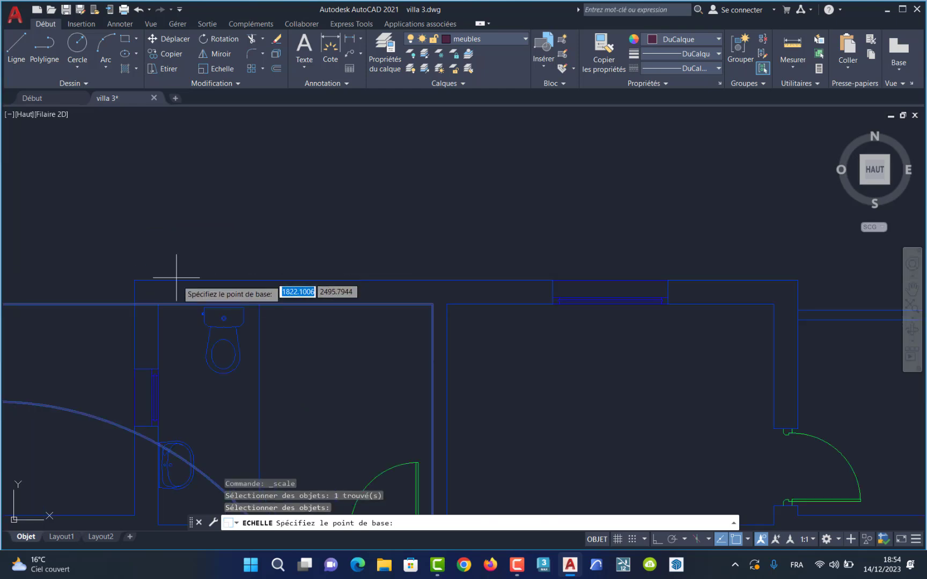
left_click(432, 304)
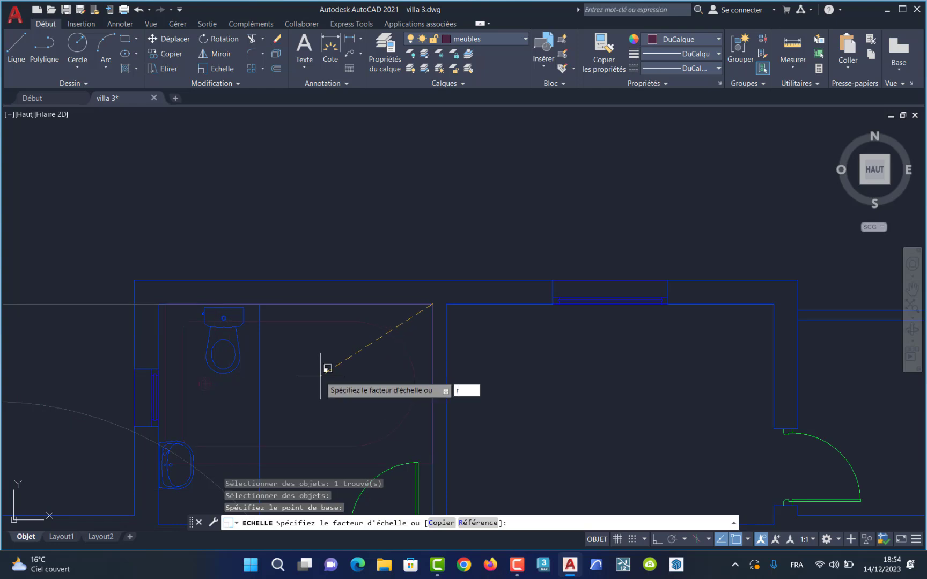
key("Return")
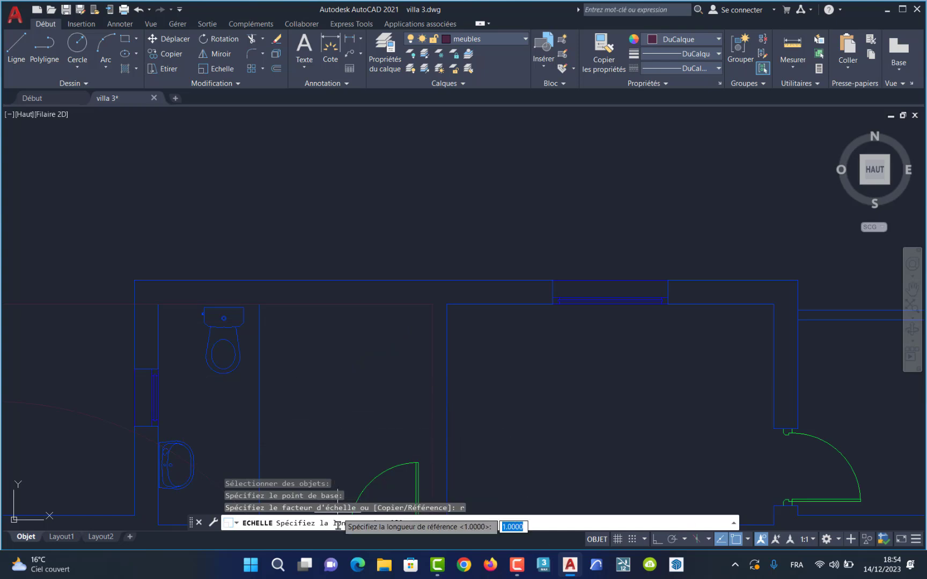
left_click(430, 304)
scroll(348, 403, "down", 6)
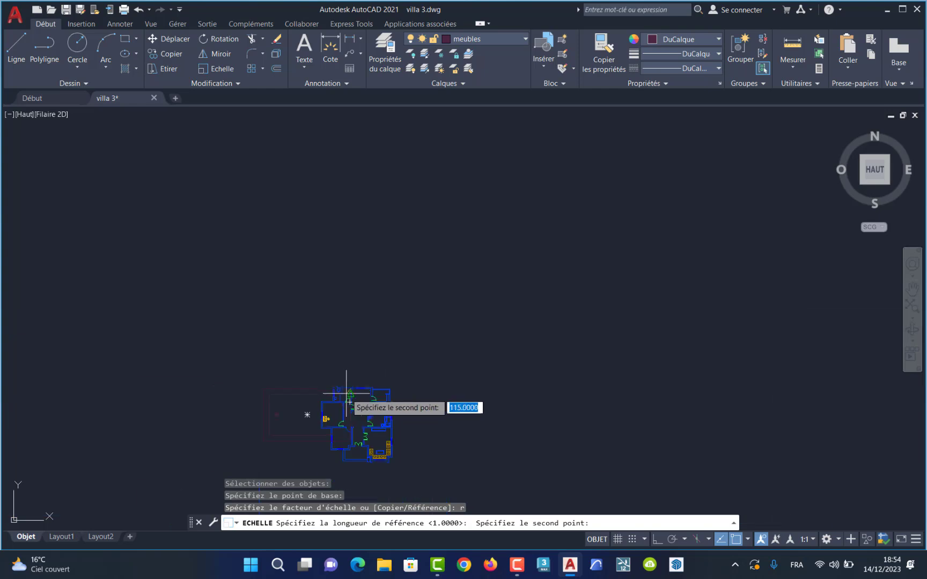
left_click(263, 440)
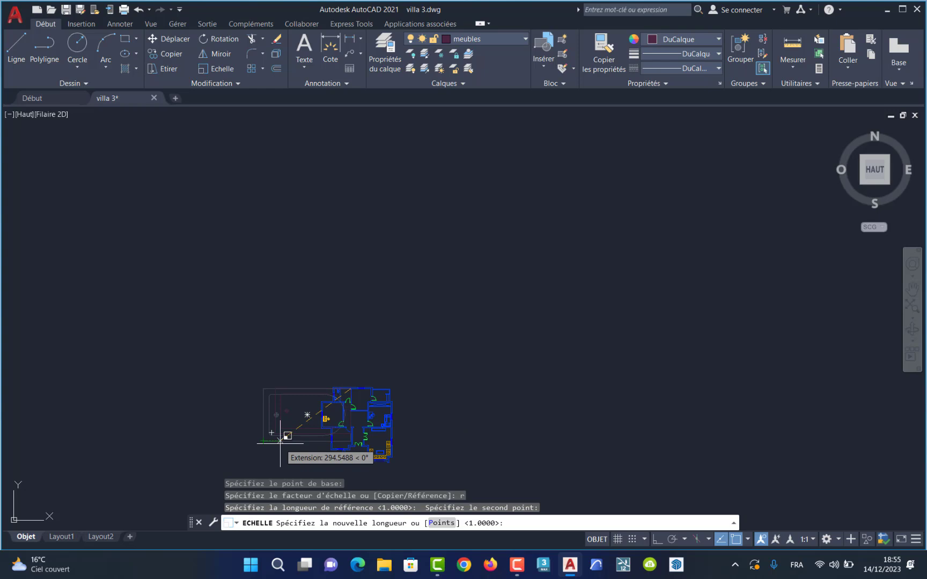
Pick a new length that brings the bathtub's left edge to the offset reference line, and undo the scaling.
scroll(325, 424, "up", 8)
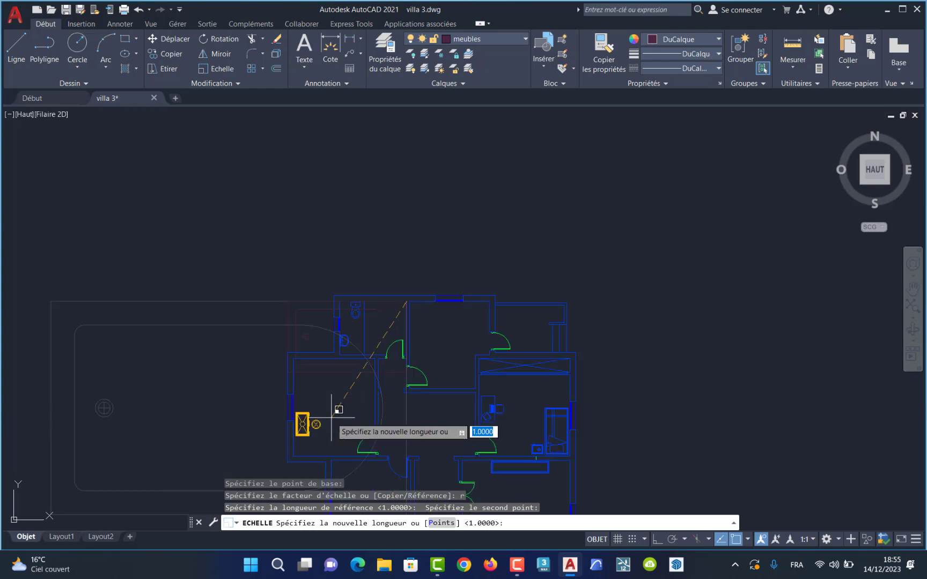
scroll(335, 413, "up", 2)
scroll(354, 399, "down", 2)
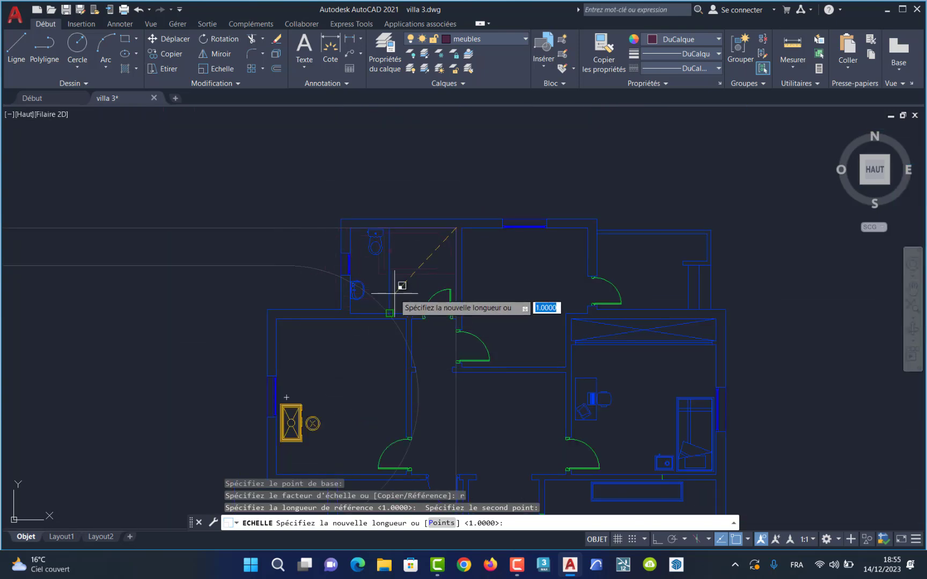
scroll(395, 294, "up", 2)
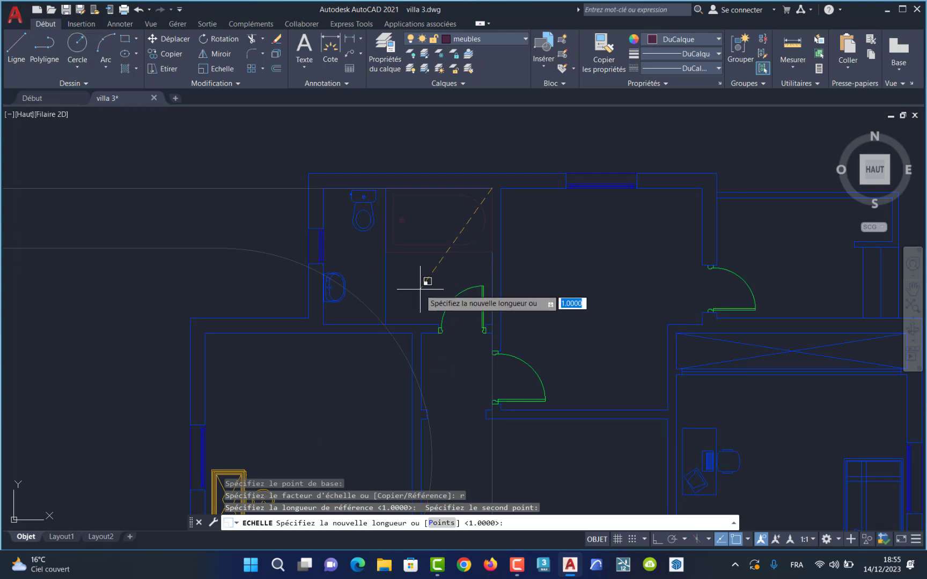
left_click(420, 289)
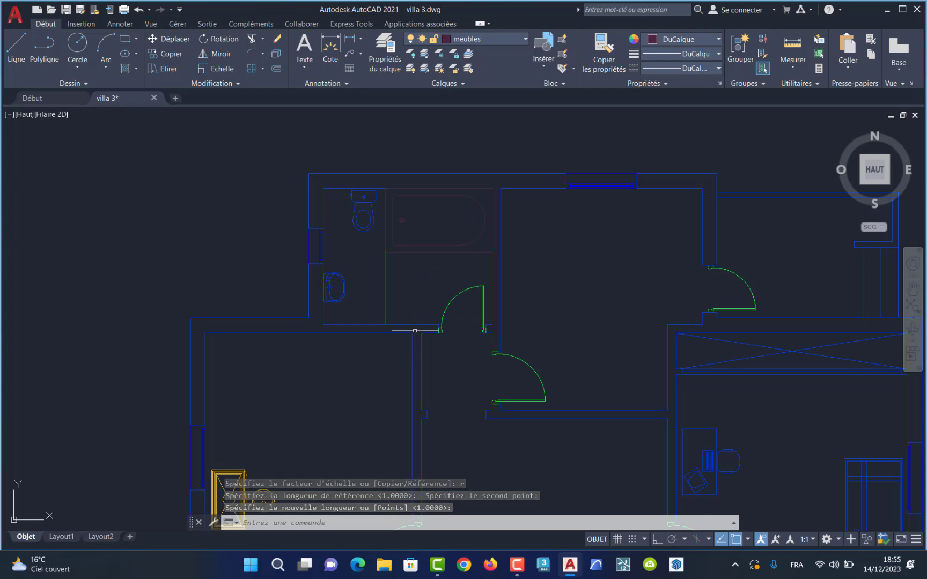
key("ctrl+z")
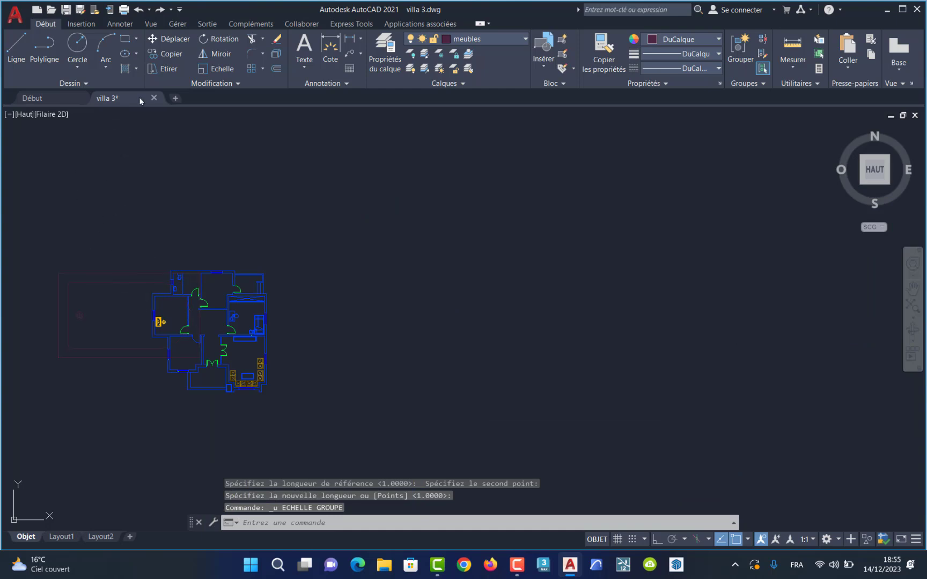
left_click(204, 72)
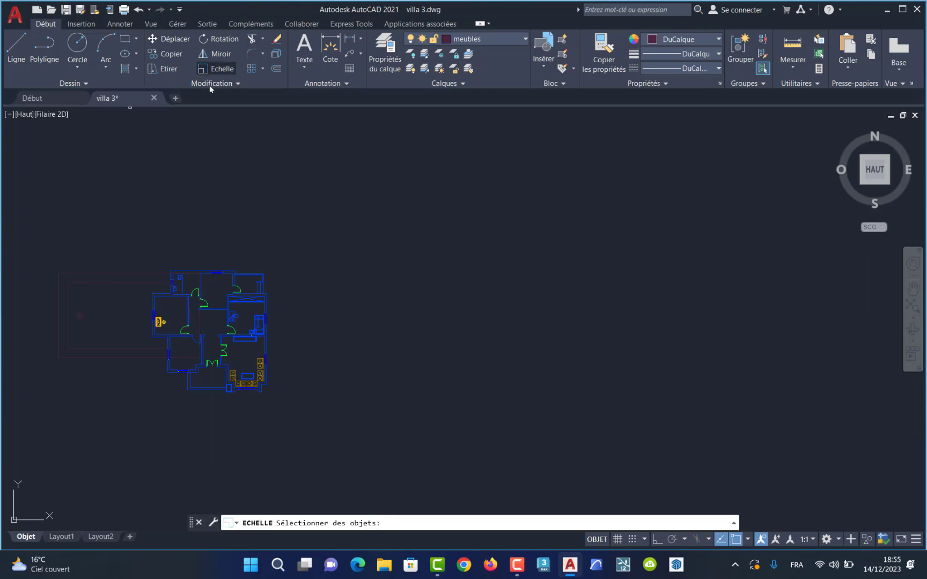
left_click(121, 274)
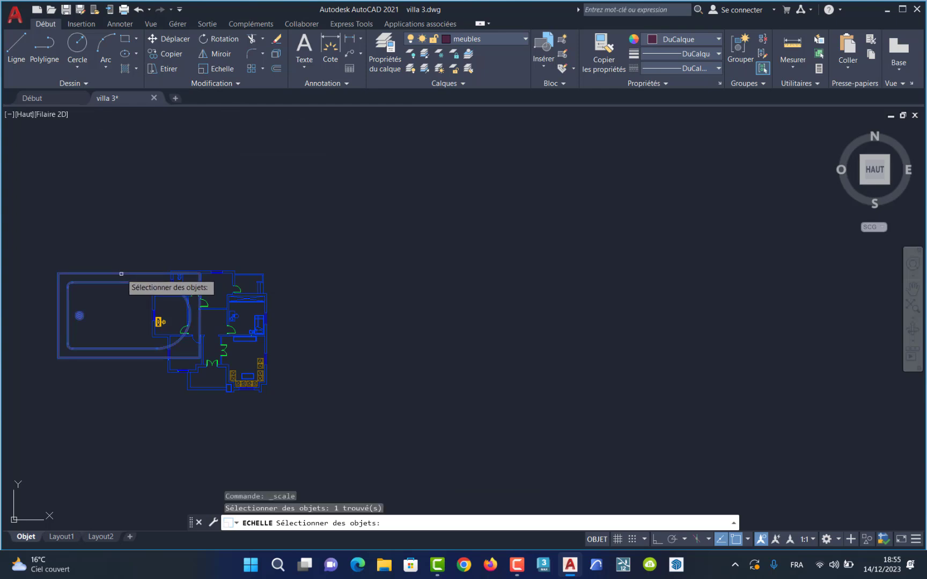
key("Return")
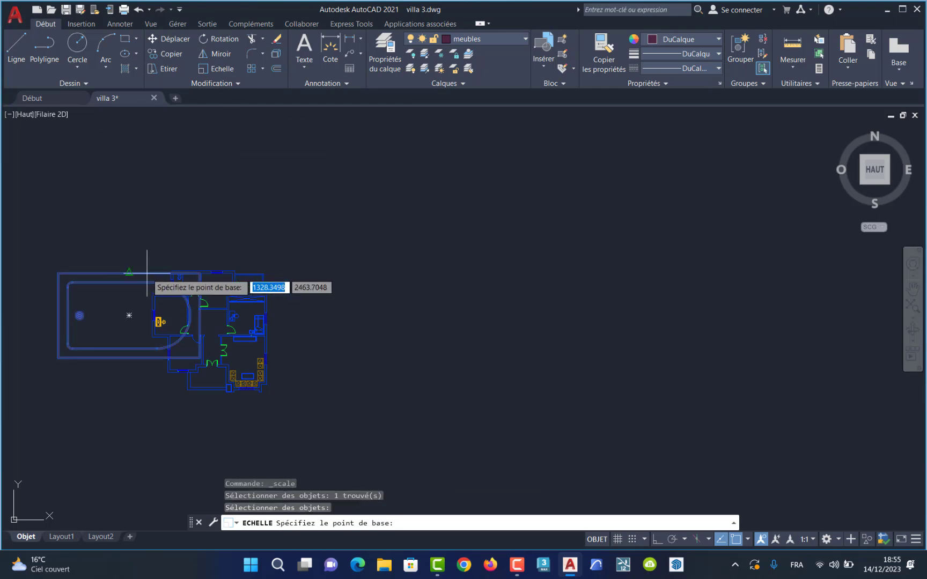
left_click(59, 357)
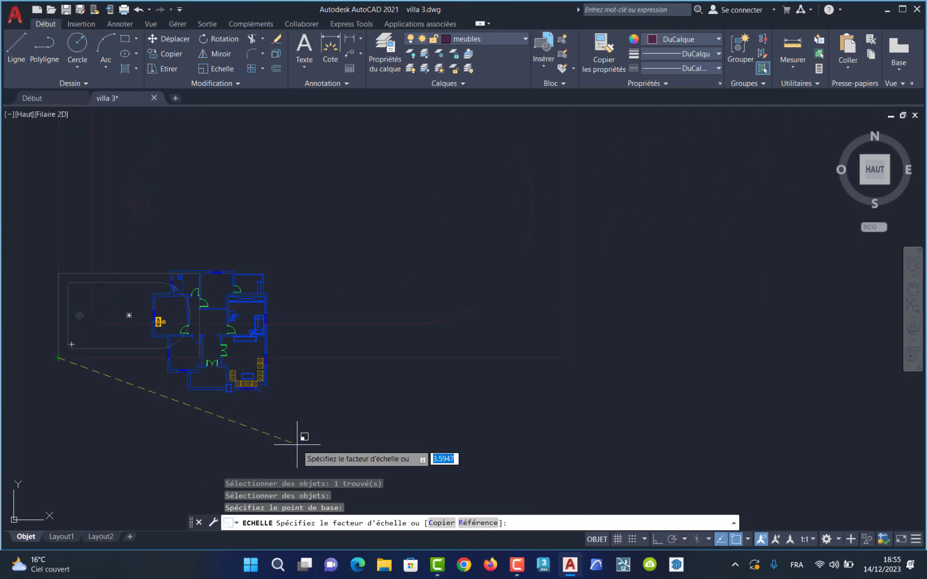
left_click(477, 523)
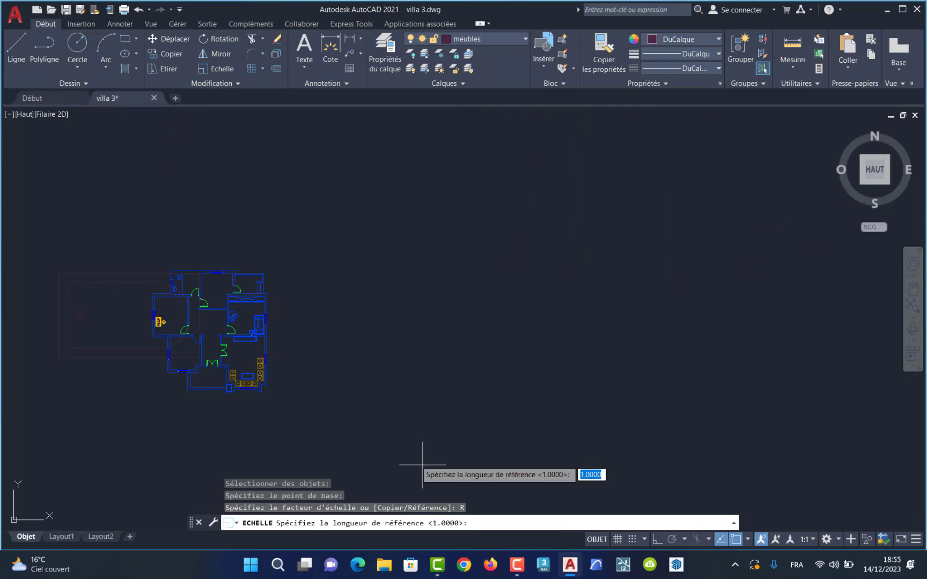
scroll(198, 271, "up", 5)
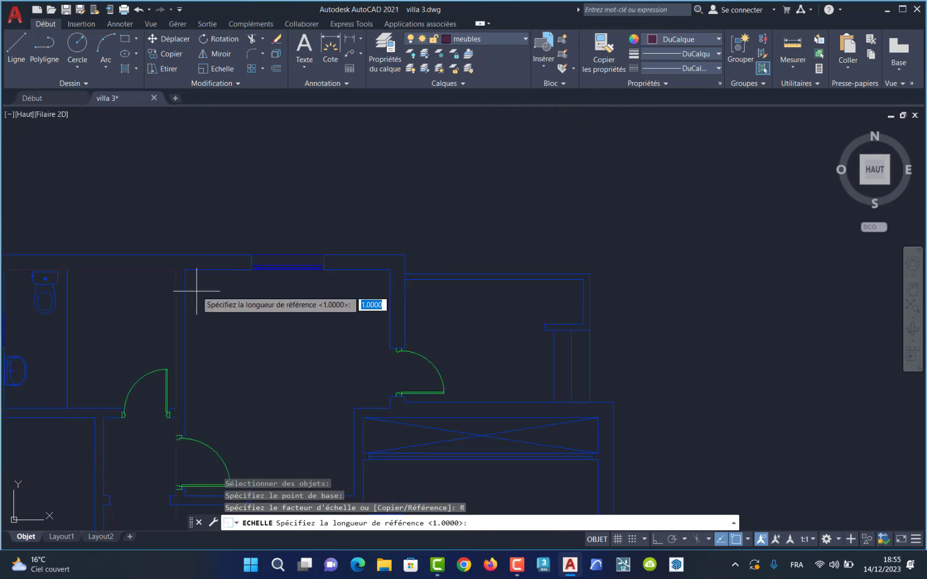
left_click(176, 269)
scroll(179, 278, "down", 5)
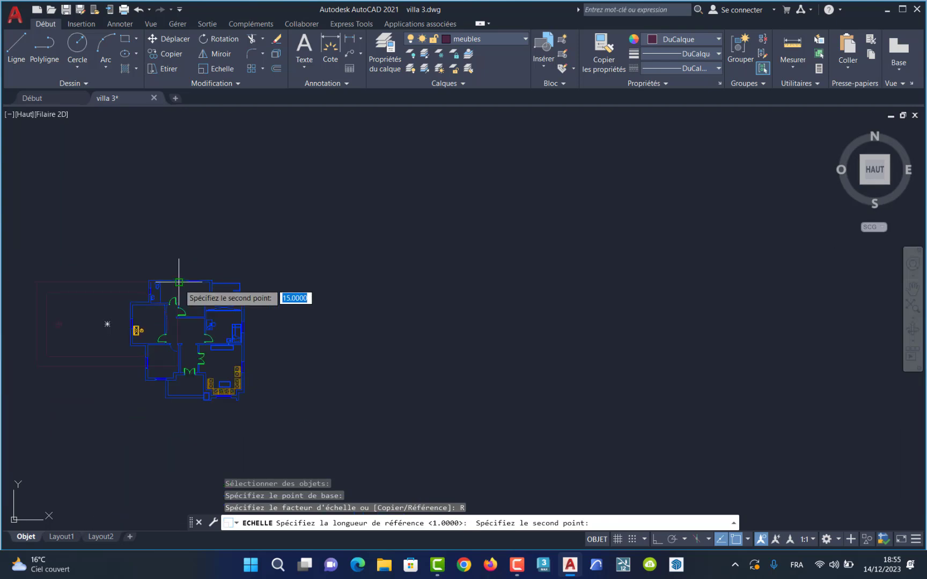
left_click(37, 282)
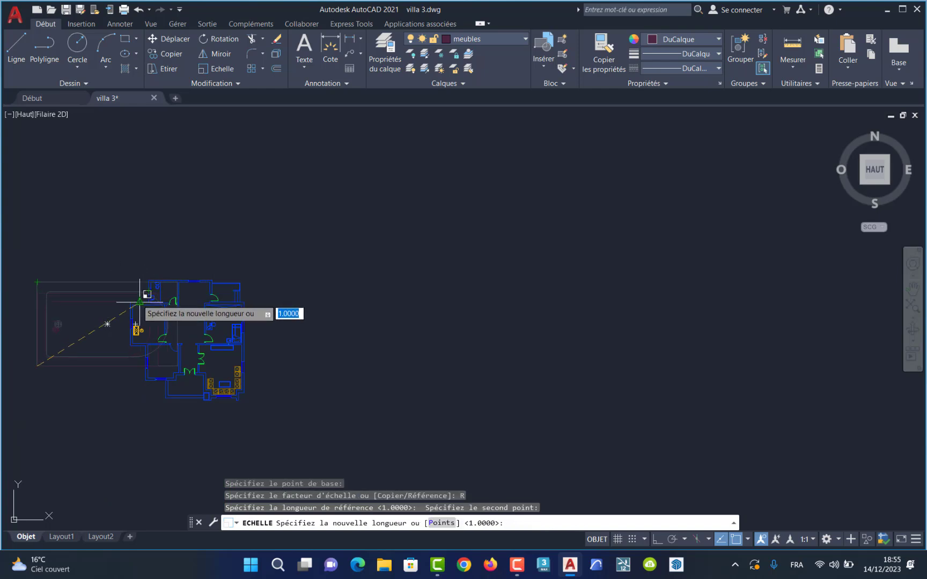
key("Escape")
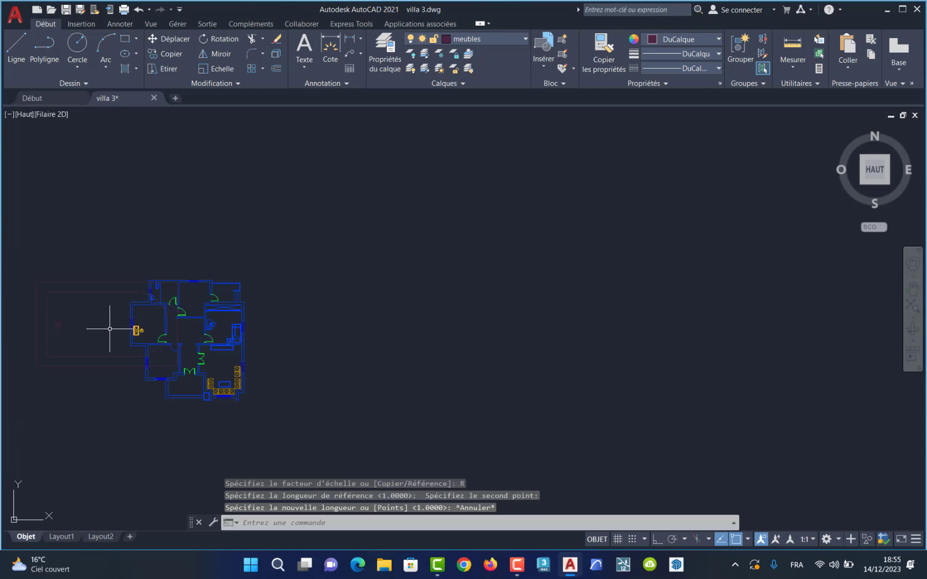
left_click(208, 72)
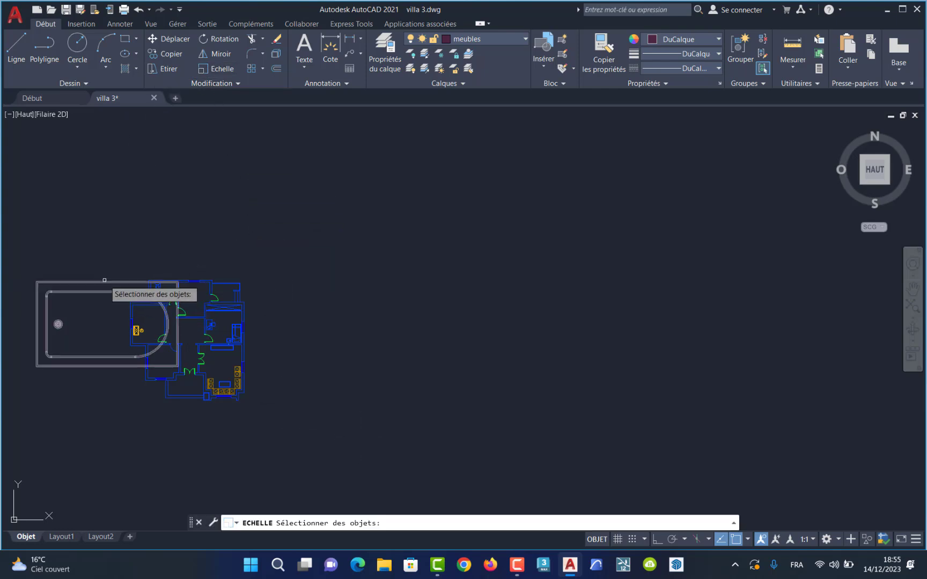
left_click(106, 279)
key("Return")
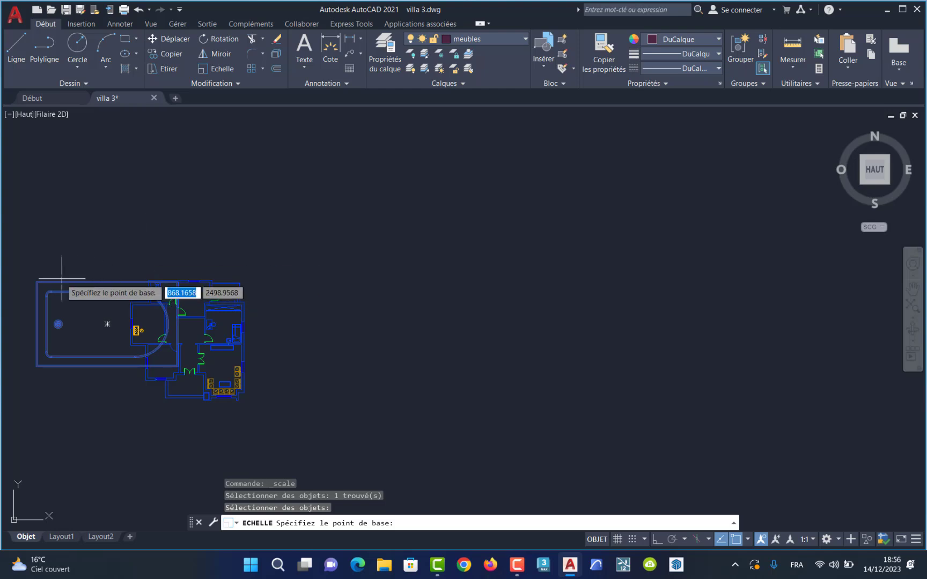
left_click(38, 281)
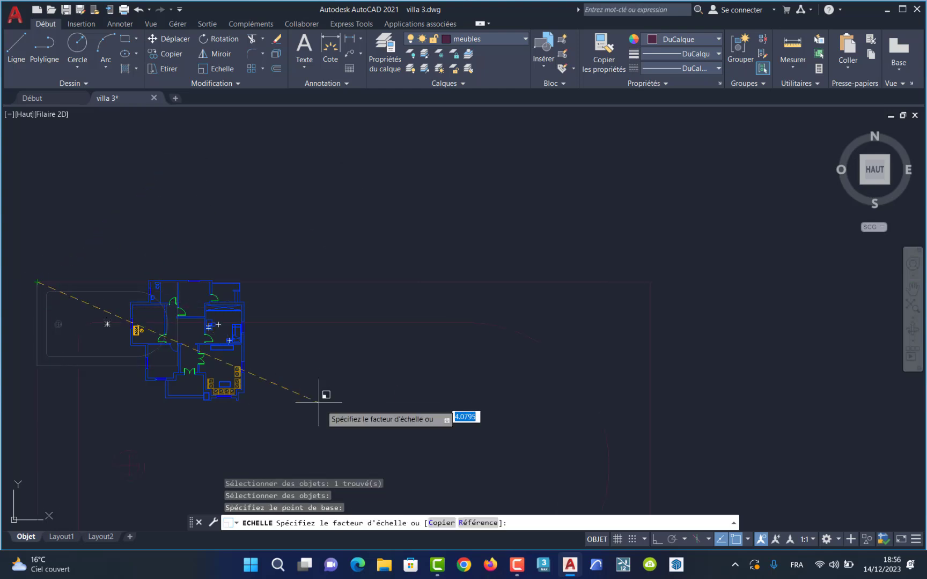
left_click(475, 523)
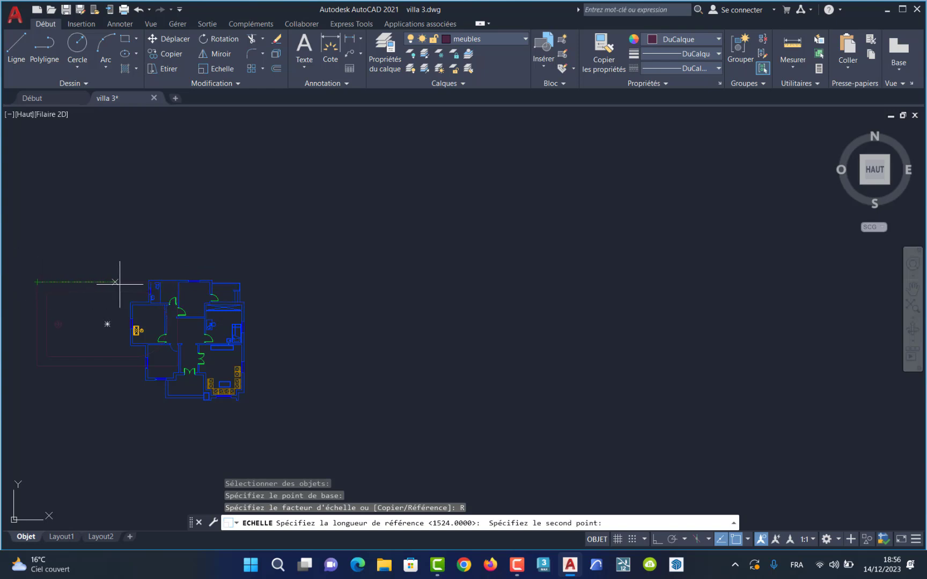
scroll(158, 285, "up", 8)
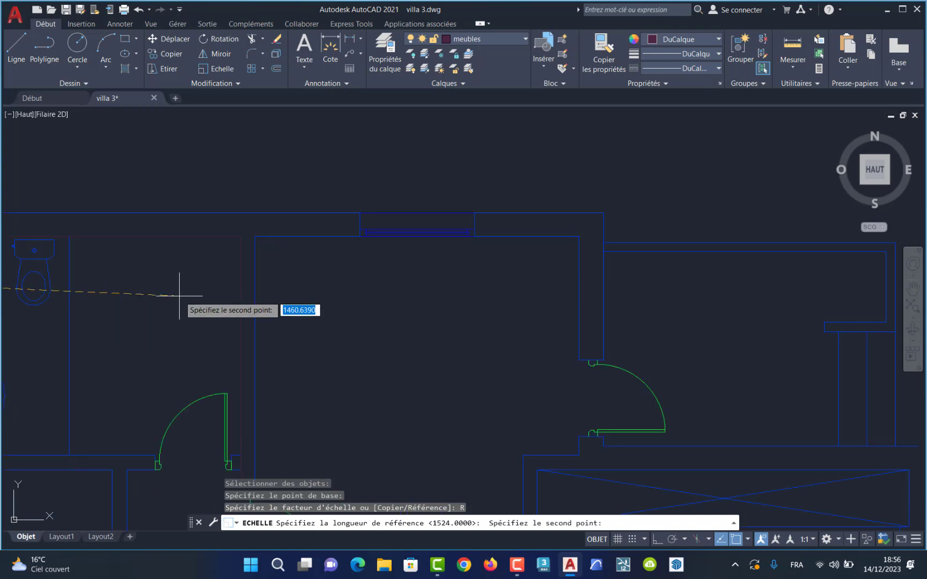
left_click(241, 249)
scroll(184, 282, "down", 8)
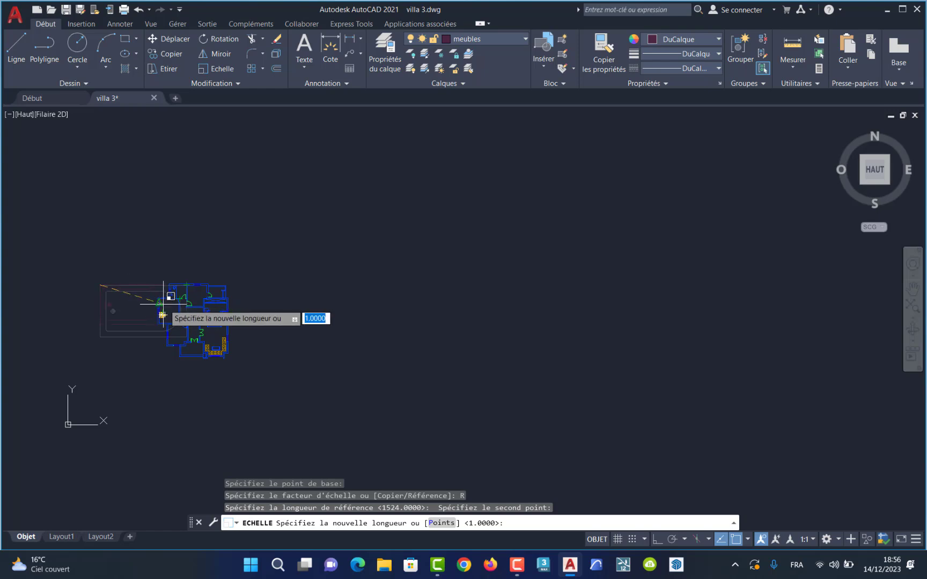
key("Escape")
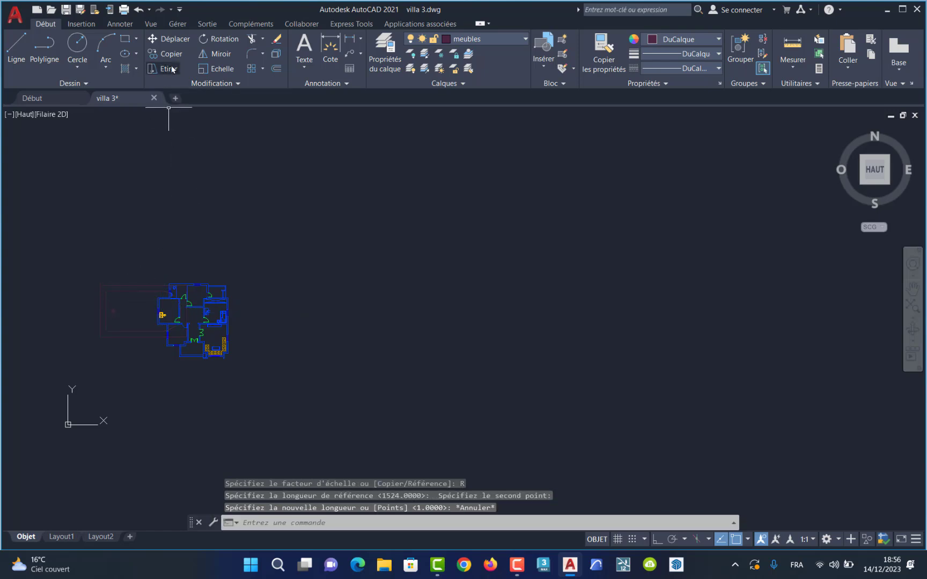
left_click(202, 69)
left_click(132, 286)
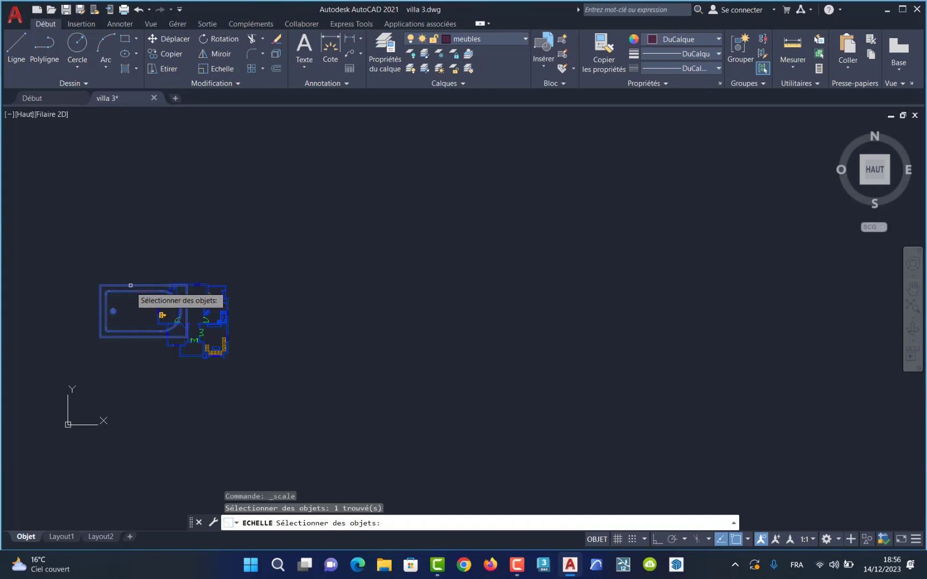
key("Return")
scroll(189, 289, "up", 8)
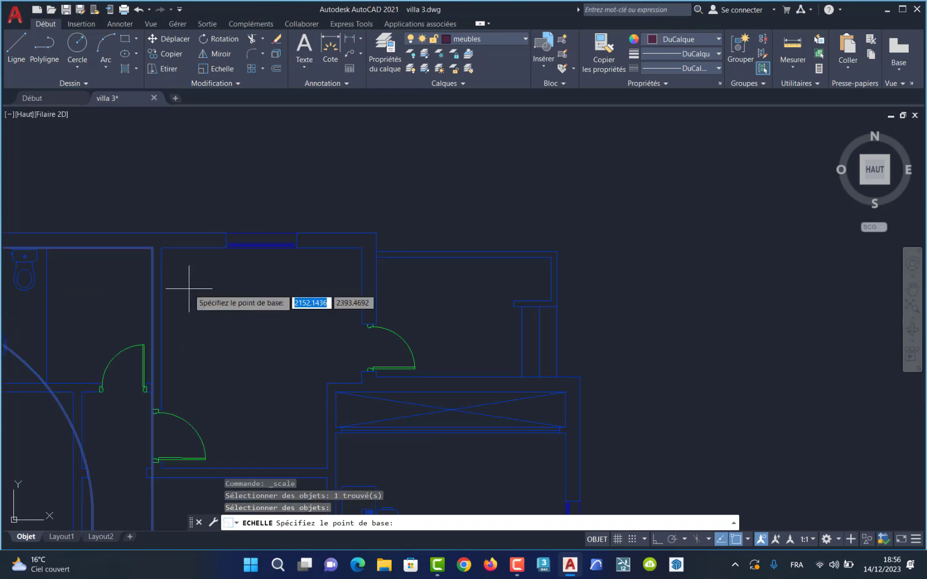
left_click(153, 248)
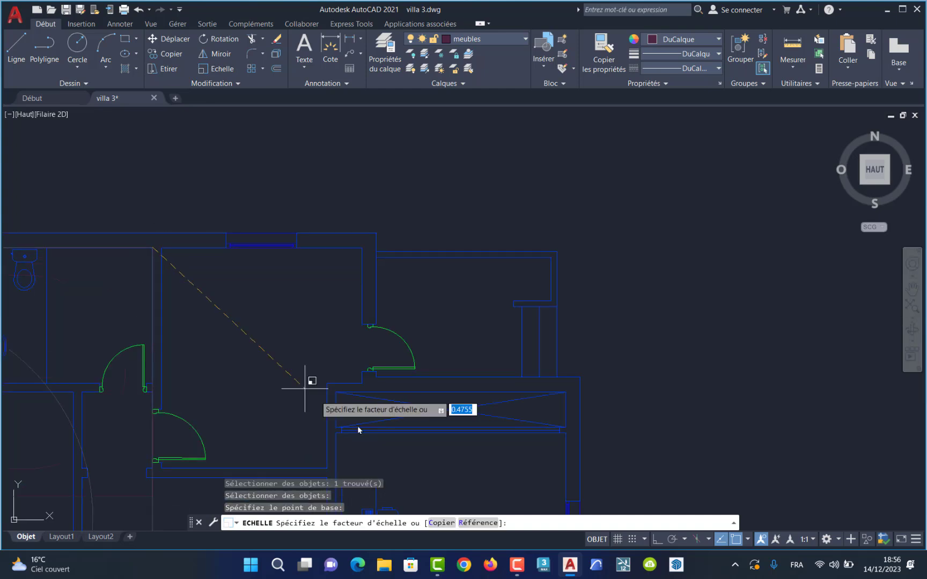
left_click(484, 523)
left_click(159, 247)
key("Escape")
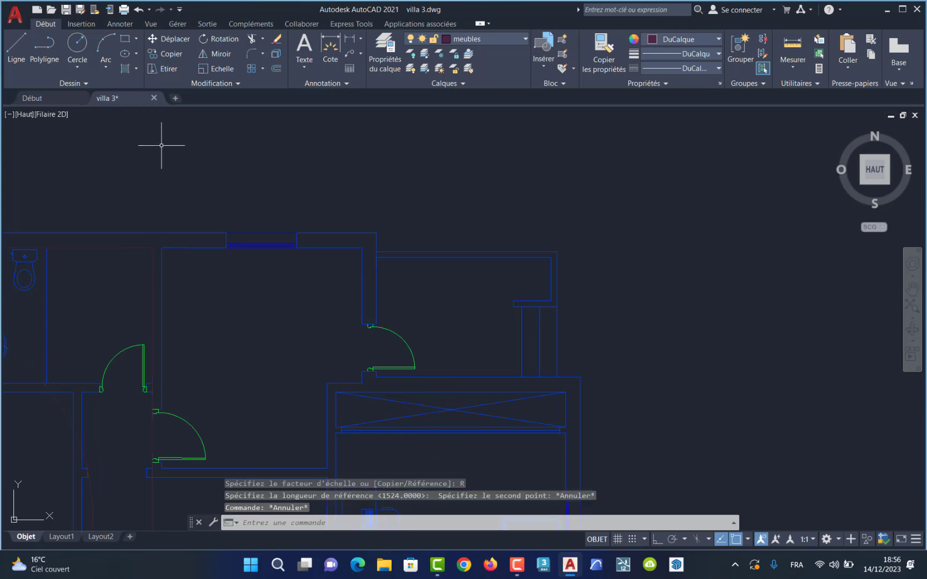
Try scaling the bathtub freehand from its upper-right corner at the bathroom's inner corner.
left_click(214, 69)
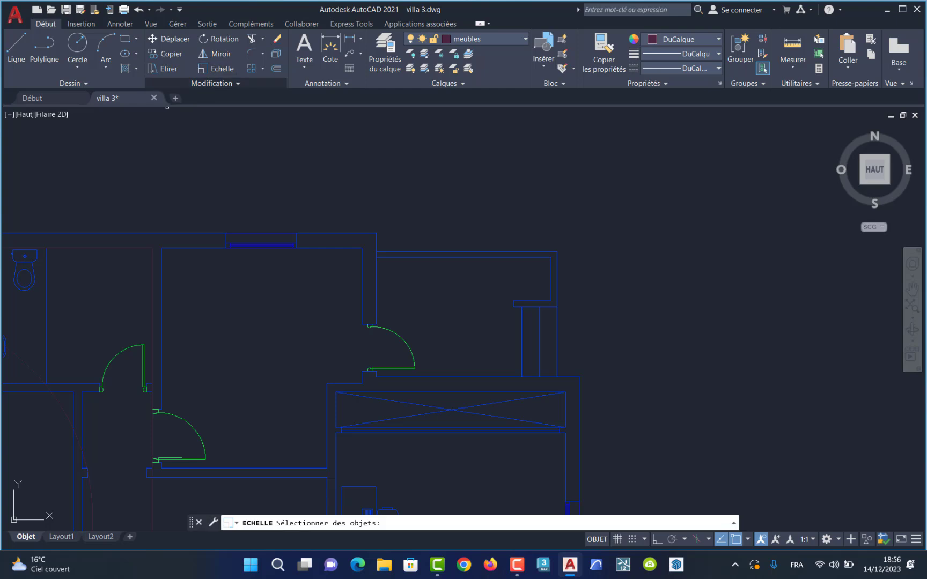
left_click(153, 288)
key("Return")
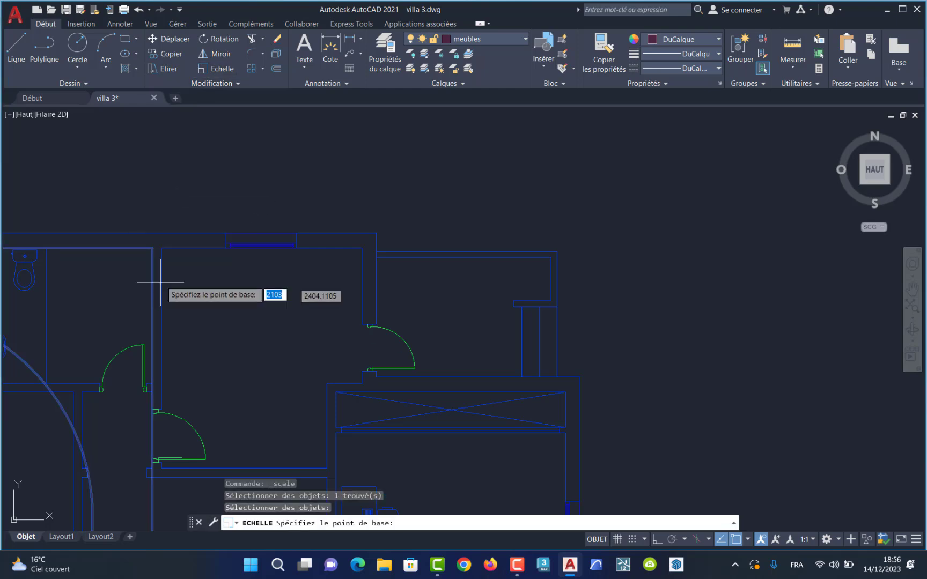
left_click(155, 244)
scroll(141, 313, "down", 5)
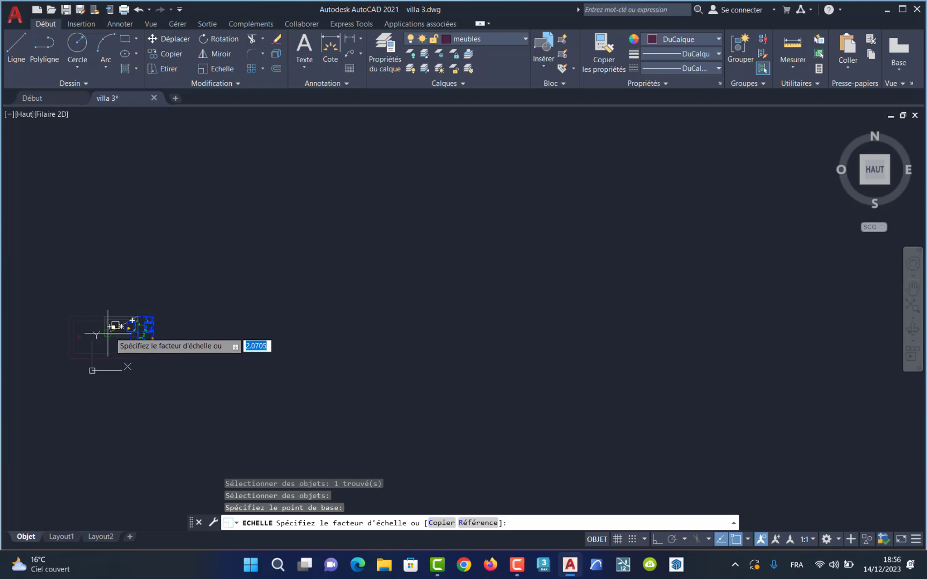
scroll(115, 324, "up", 6)
left_click(88, 356)
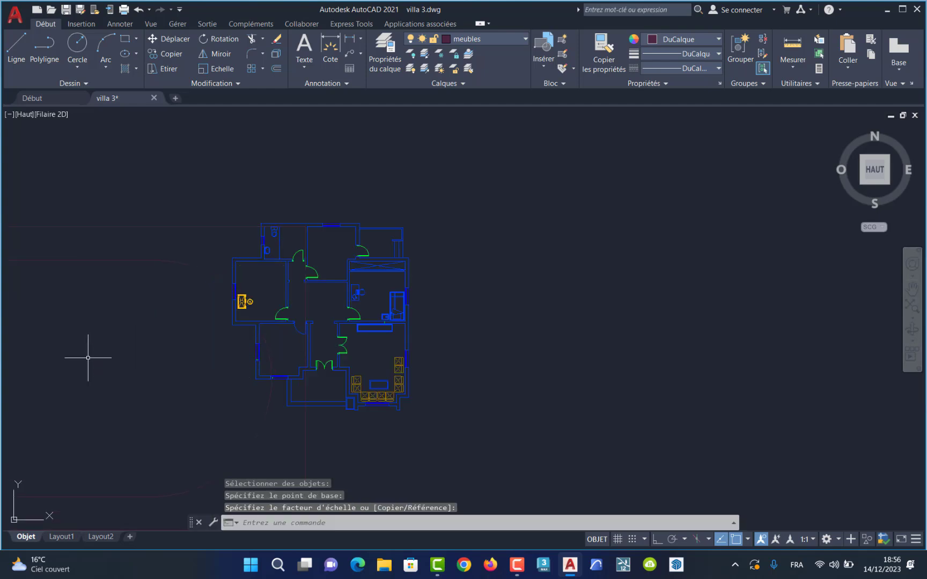
Try scaling the bathtub freehand from its upper-right corner down to the bathroom's size, and undo the scaling.
scroll(226, 288, "down", 5)
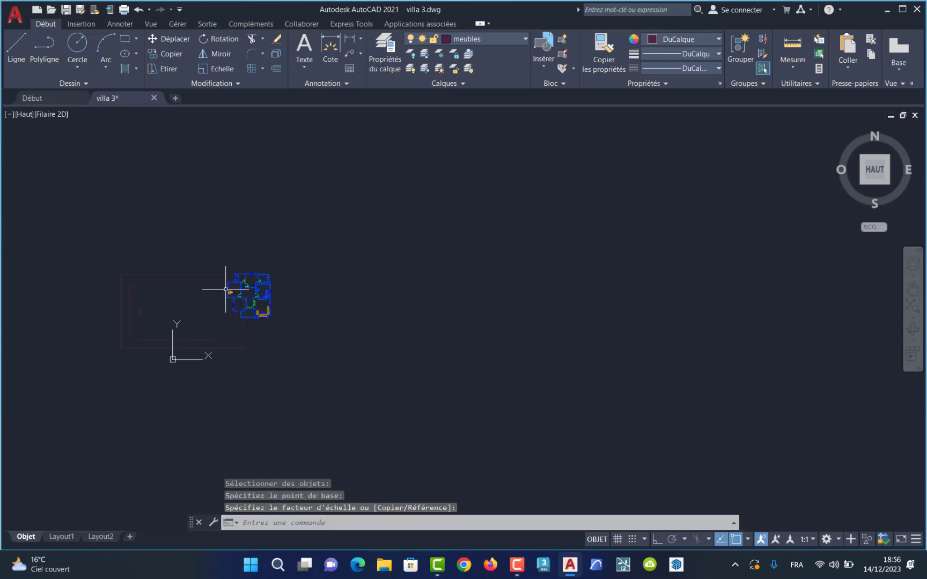
left_click(221, 68)
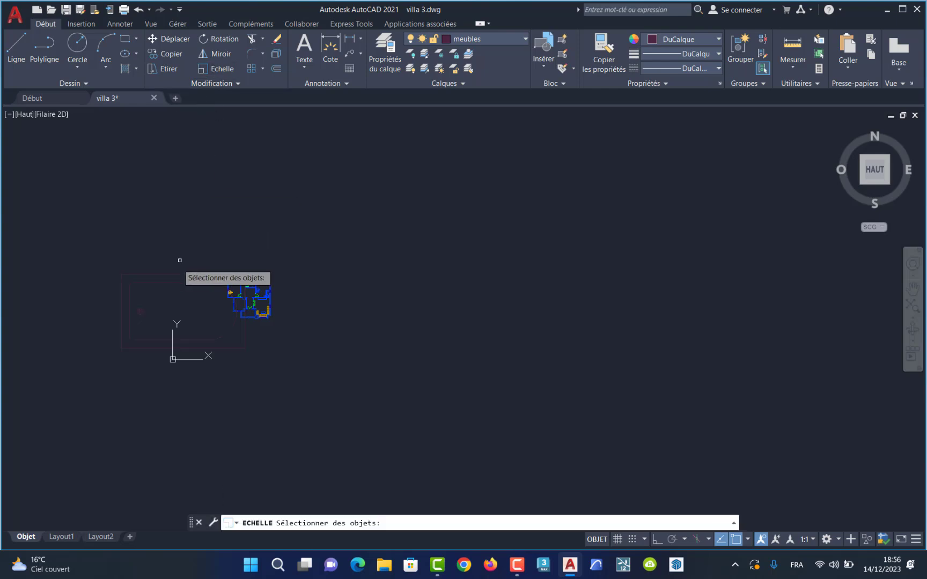
left_click(171, 277)
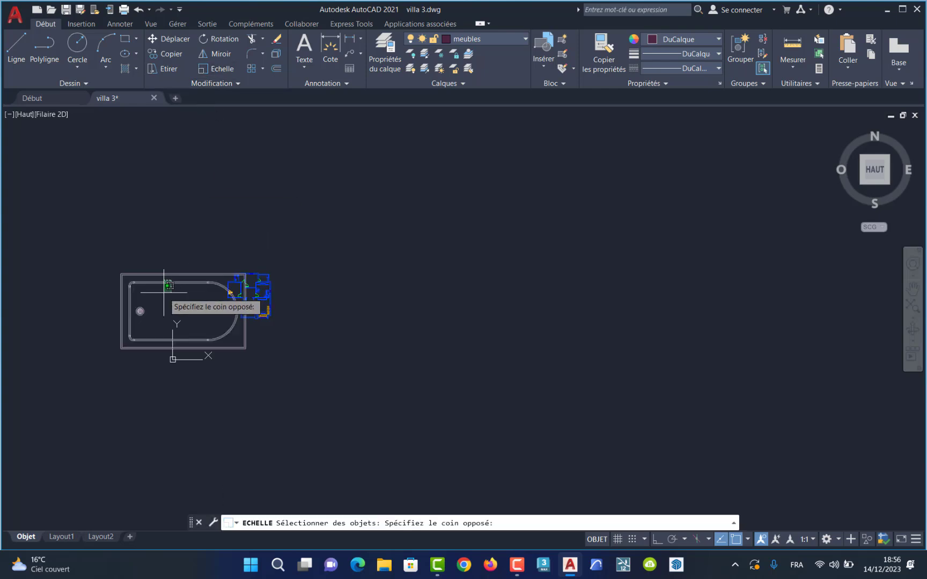
left_click(159, 285)
key("Return")
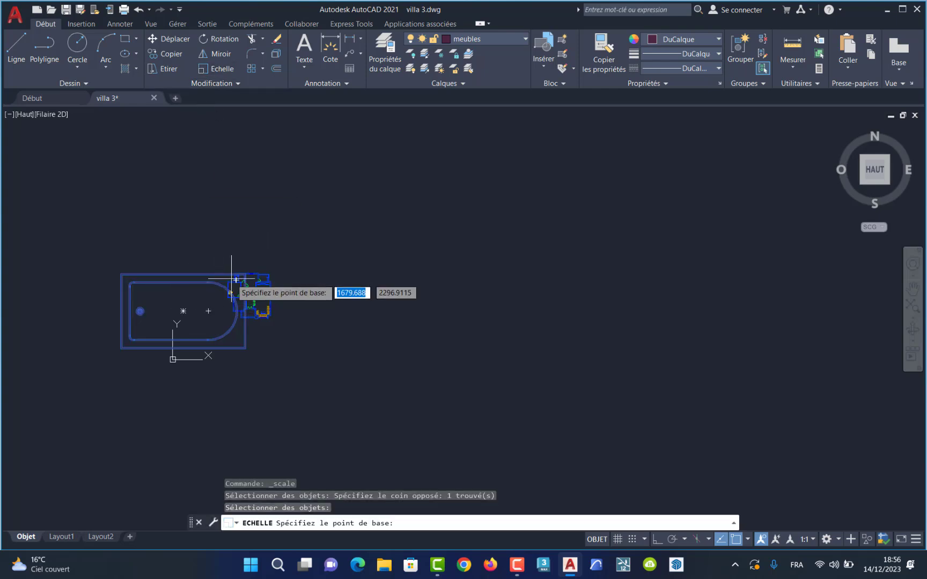
scroll(243, 278, "up", 5)
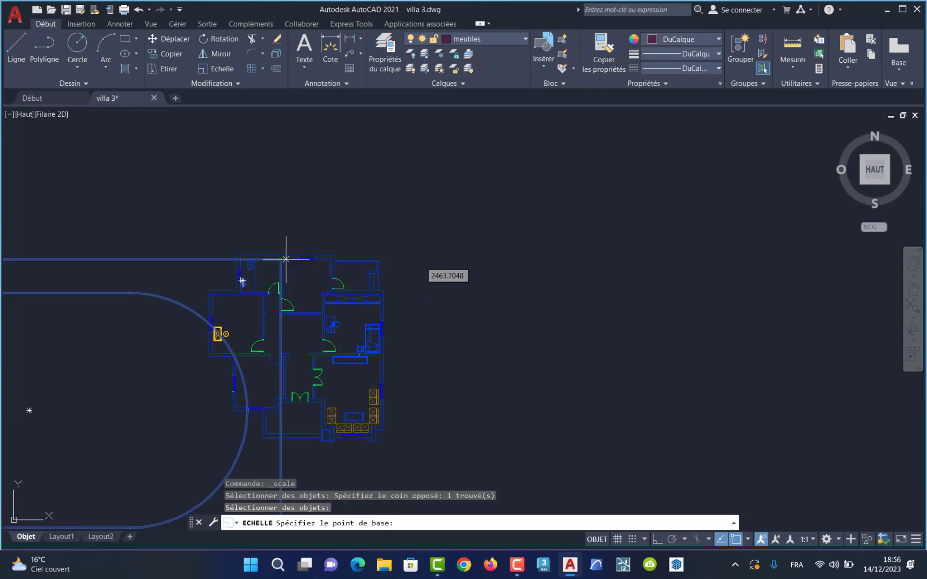
scroll(283, 256, "up", 5)
left_click(281, 231)
scroll(243, 298, "down", 8)
scroll(243, 297, "up", 6)
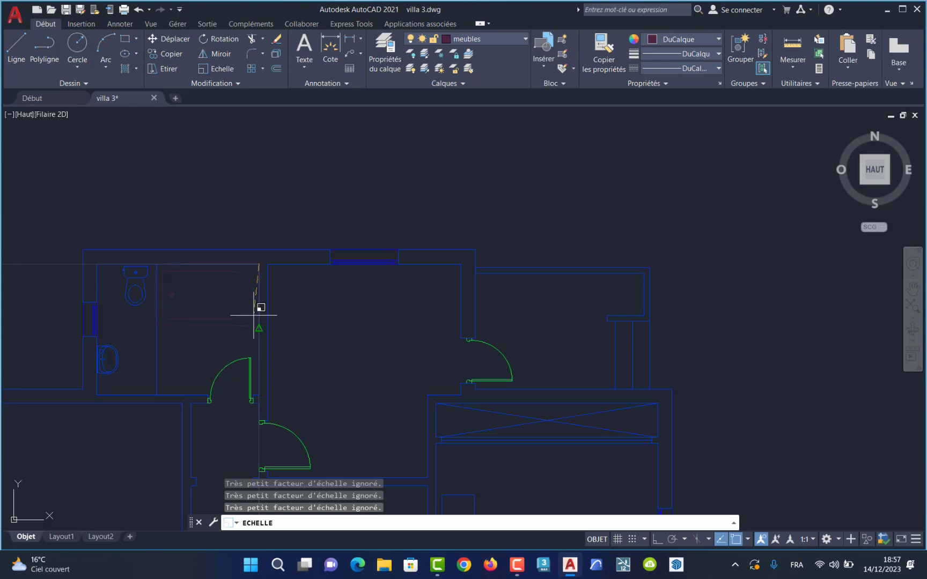
key("Escape")
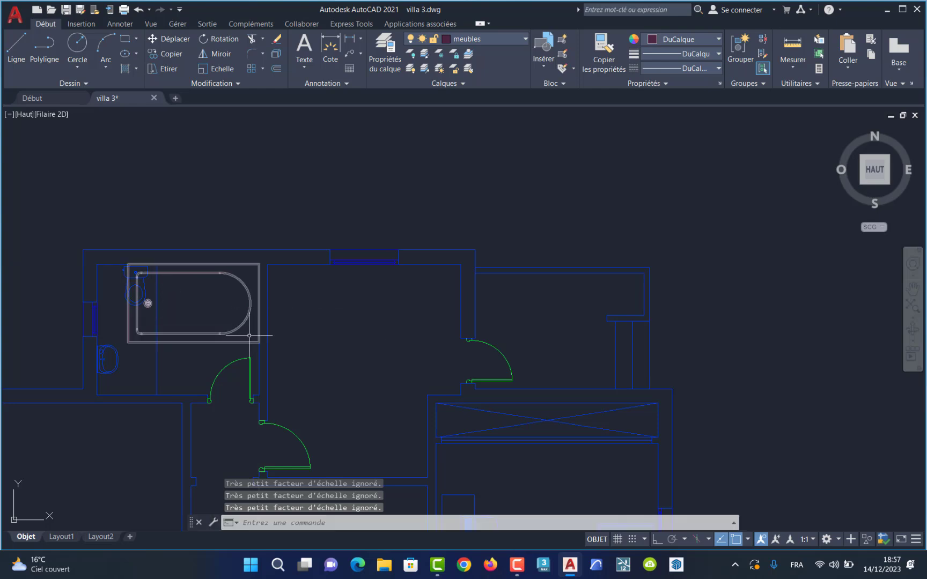
key("ctrl+z")
Turn off object snapping so that the scale can be picked freely.
scroll(241, 292, "up", 5)
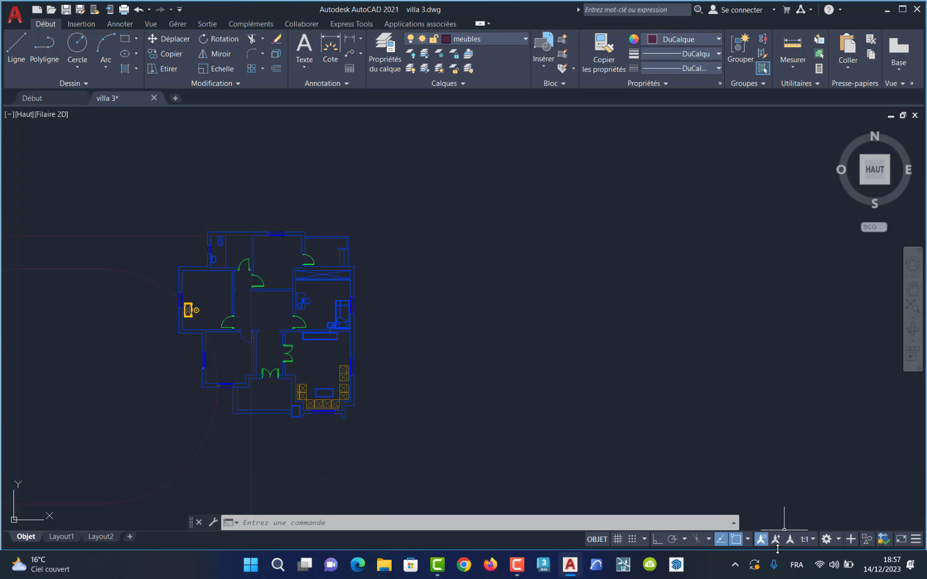
left_click(746, 541)
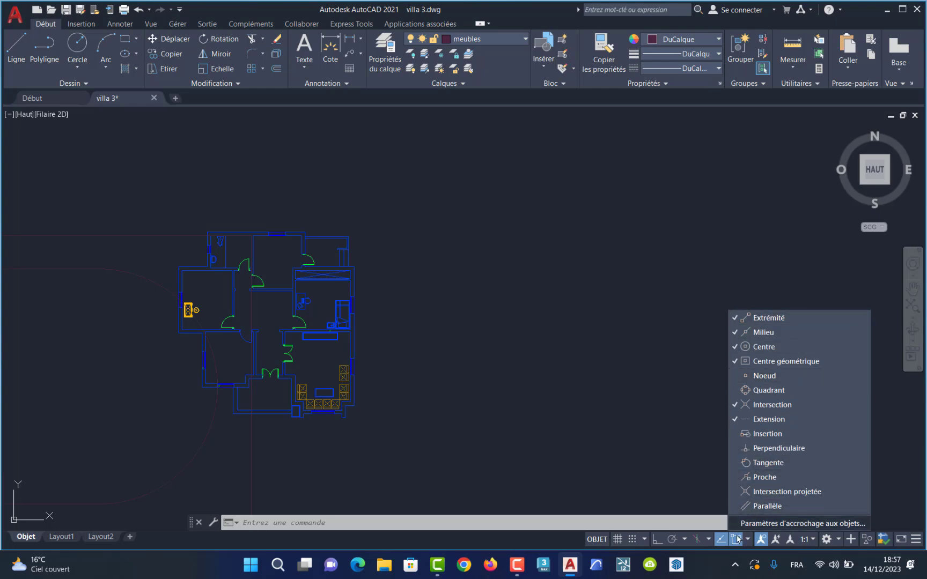
left_click(736, 540)
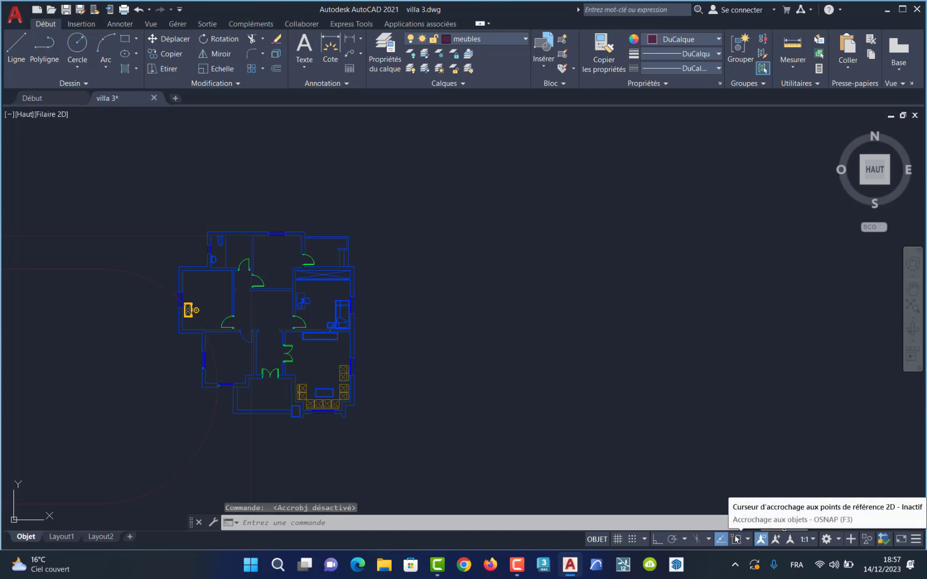
left_click(736, 540)
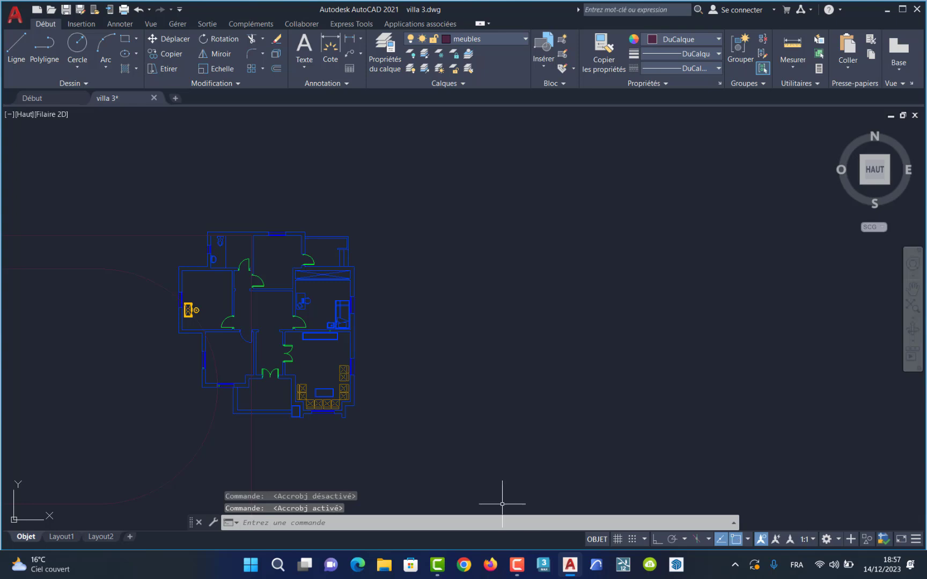
left_click(736, 541)
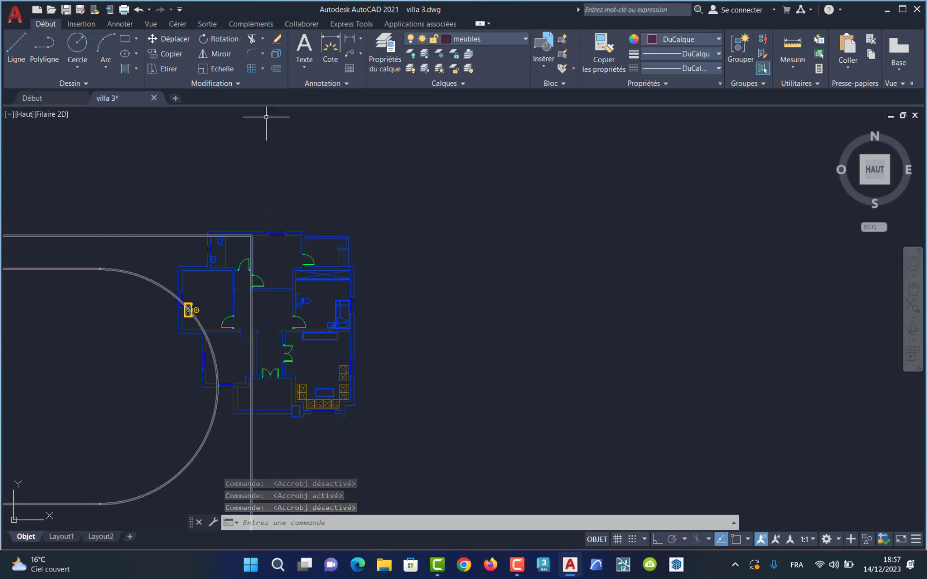
Scale the bathtub from its upper-right corner by a factor of about 0.05 so its left edge meets the offset reference line.
left_click(202, 68)
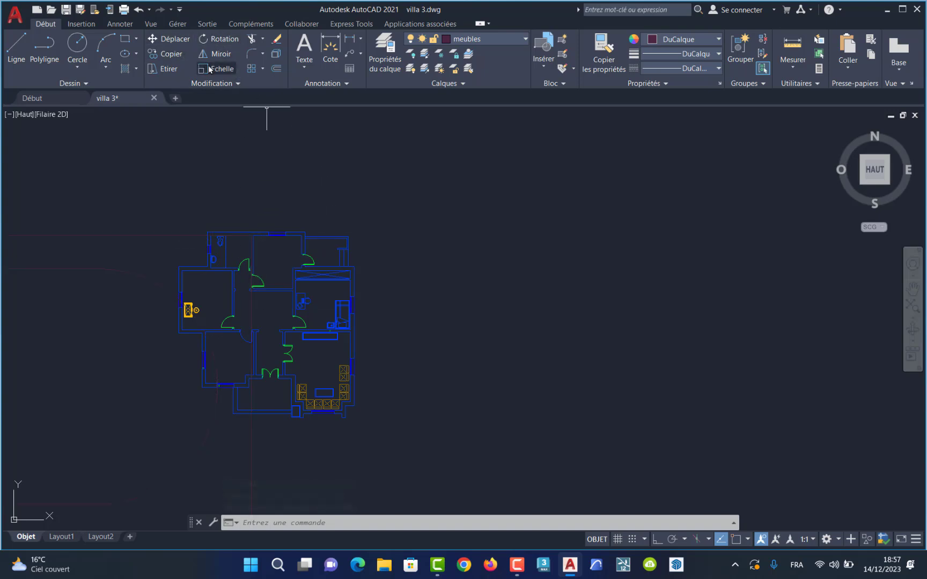
left_click(140, 233)
left_click(116, 245)
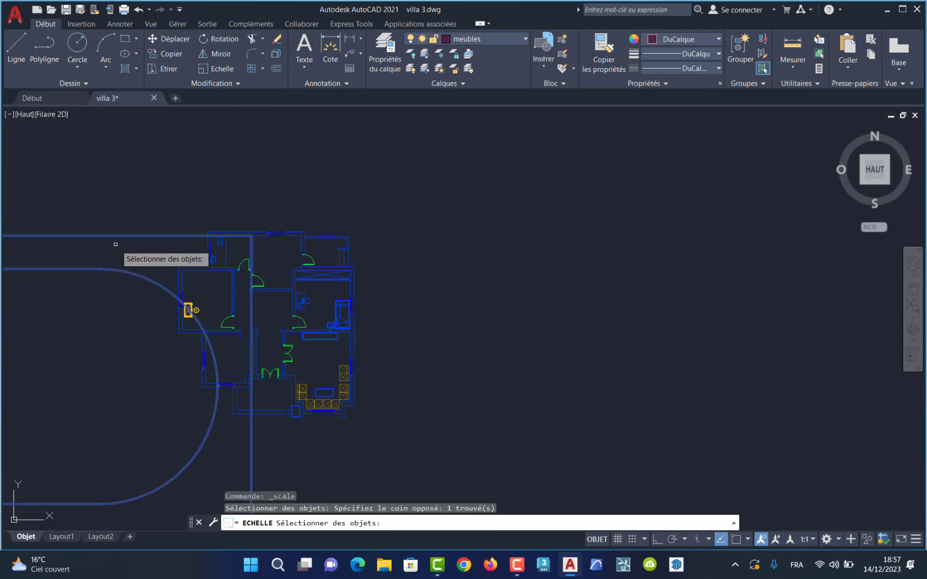
key("Return")
scroll(262, 250, "up", 7)
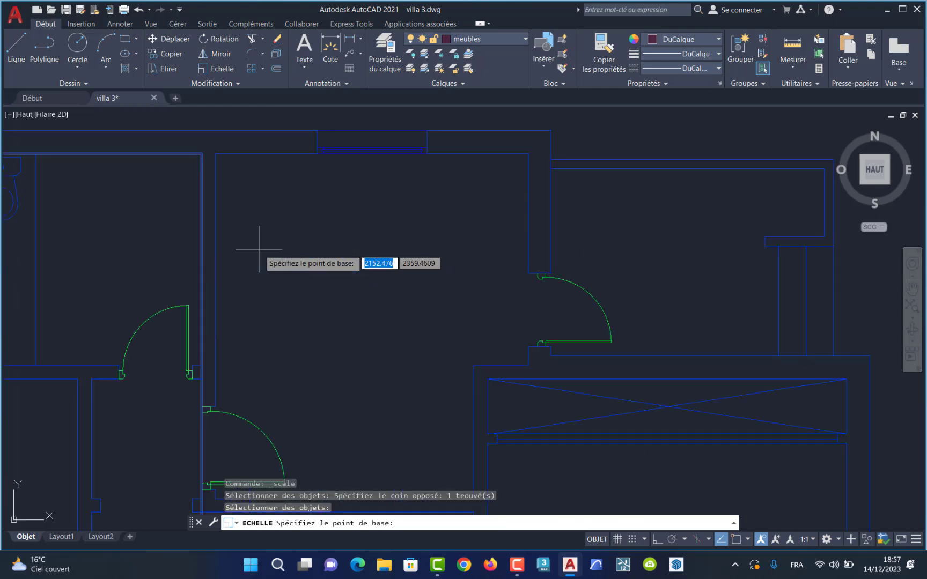
left_click(202, 153)
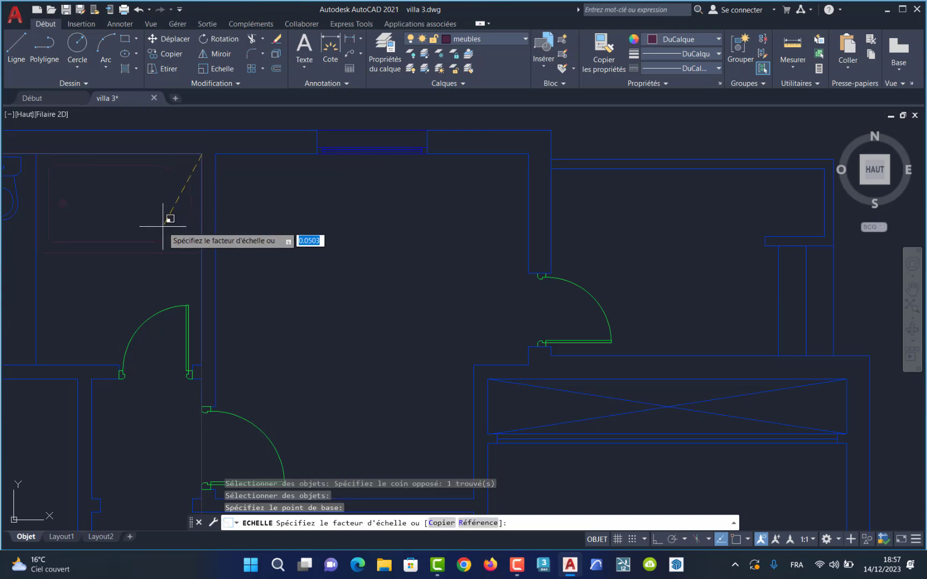
left_click(163, 225)
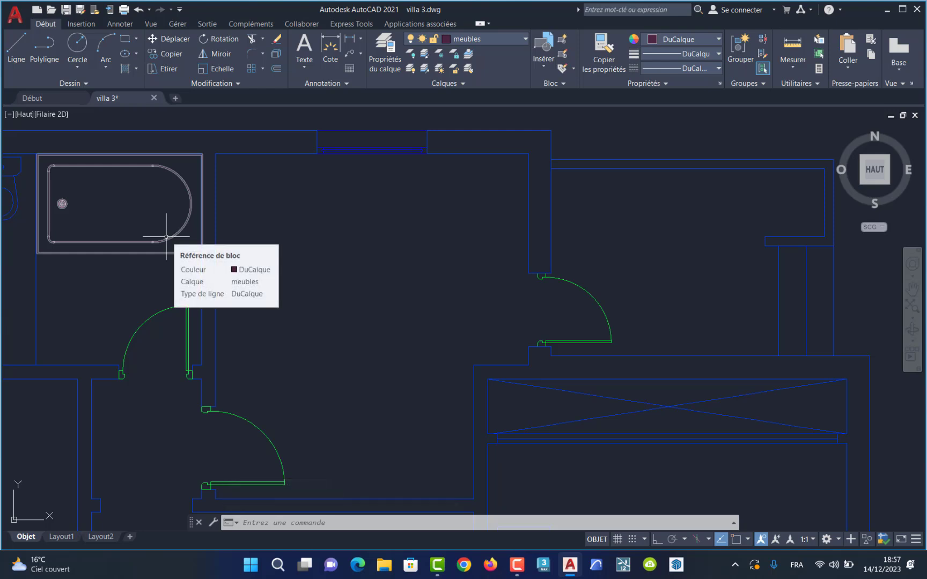
Delete the vertical offset reference line beside the bathtub in the bathroom and turn object snapping back on.
scroll(105, 279, "down", 6)
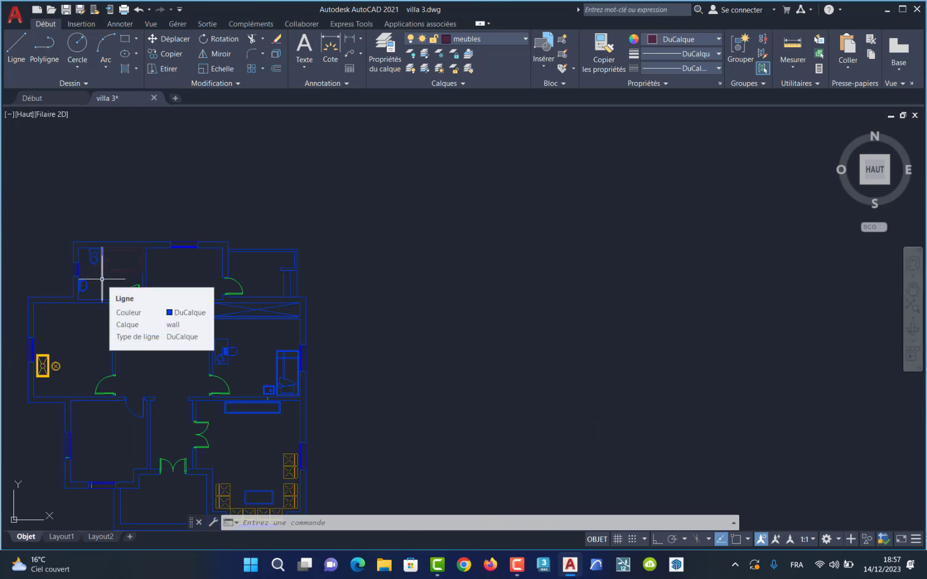
left_click(102, 279)
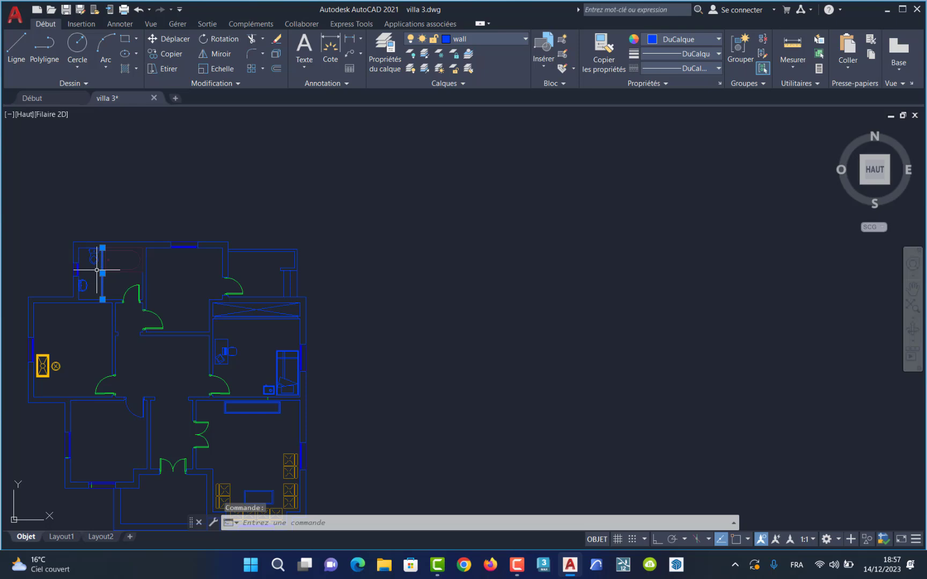
scroll(102, 282, "up", 5)
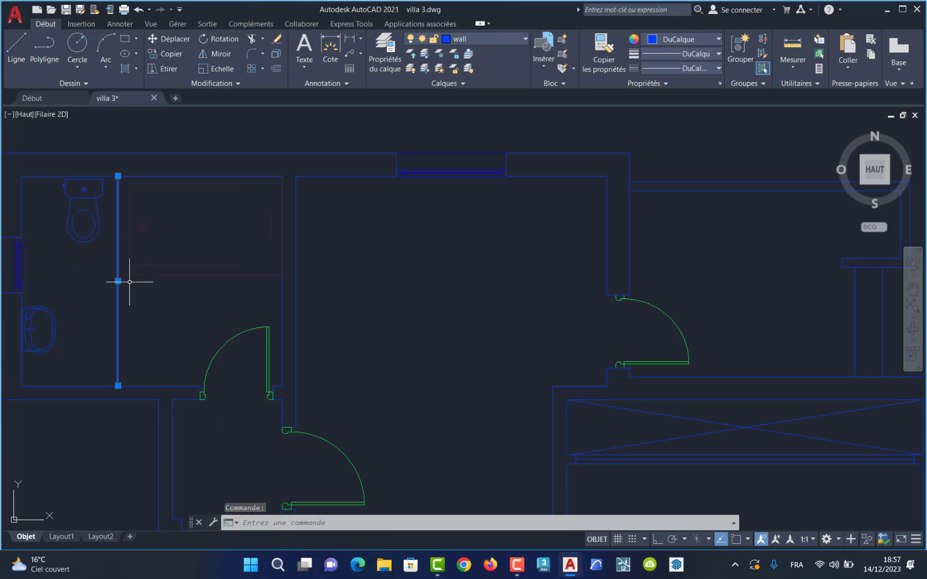
key("Delete")
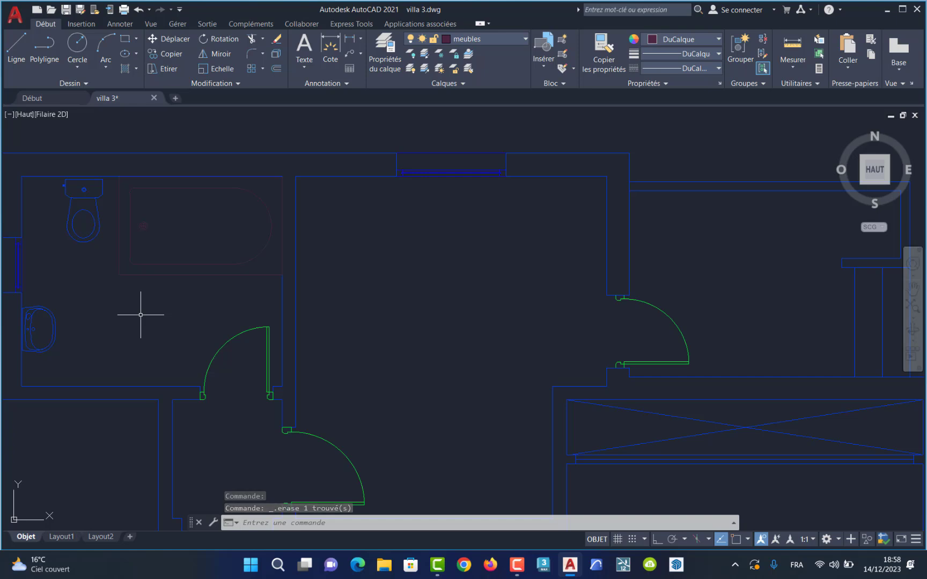
left_click(736, 539)
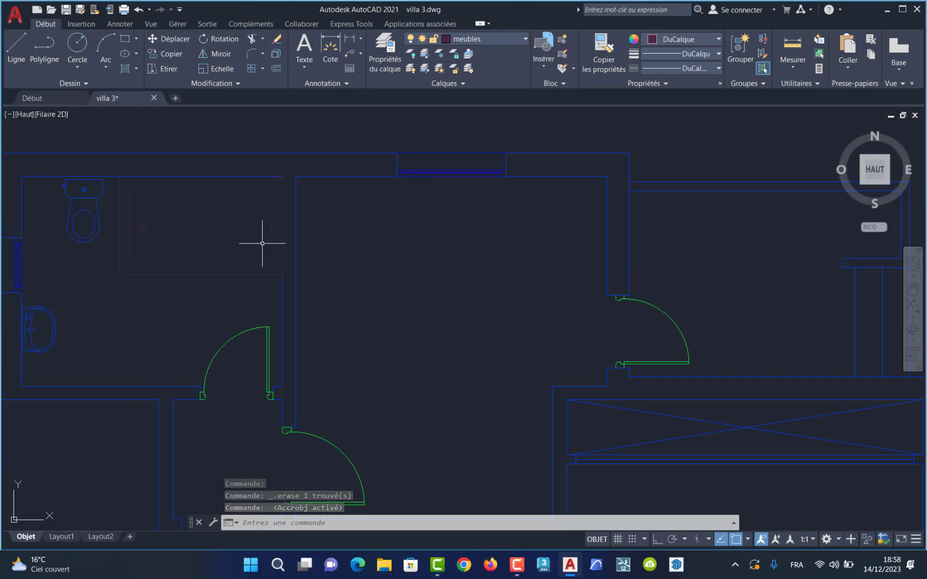
mouse_move(518, 567)
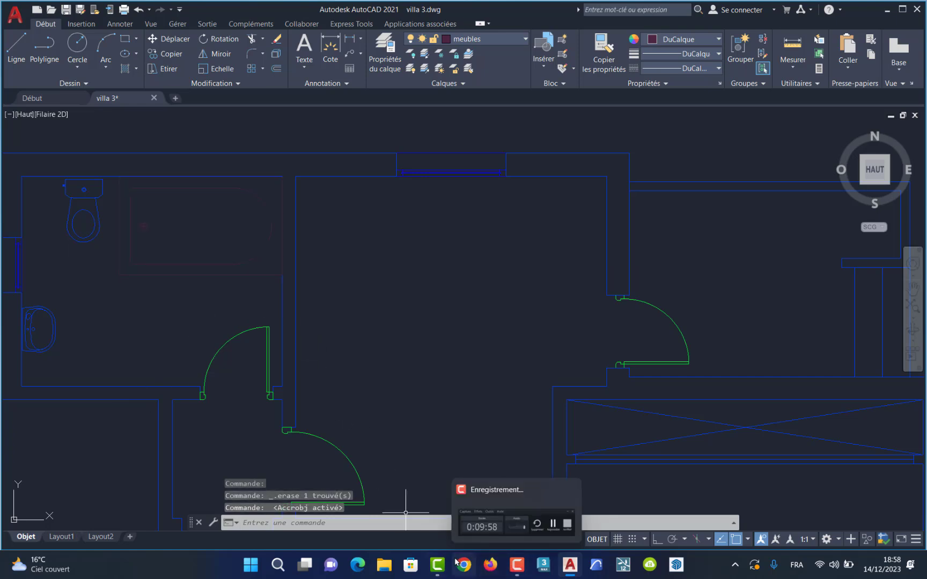
left_click(518, 566)
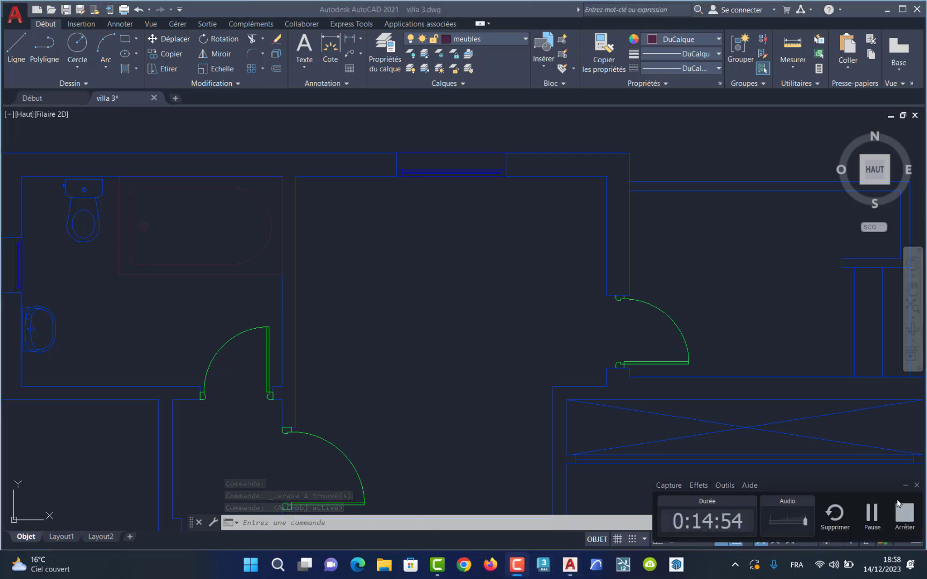
left_click(870, 522)
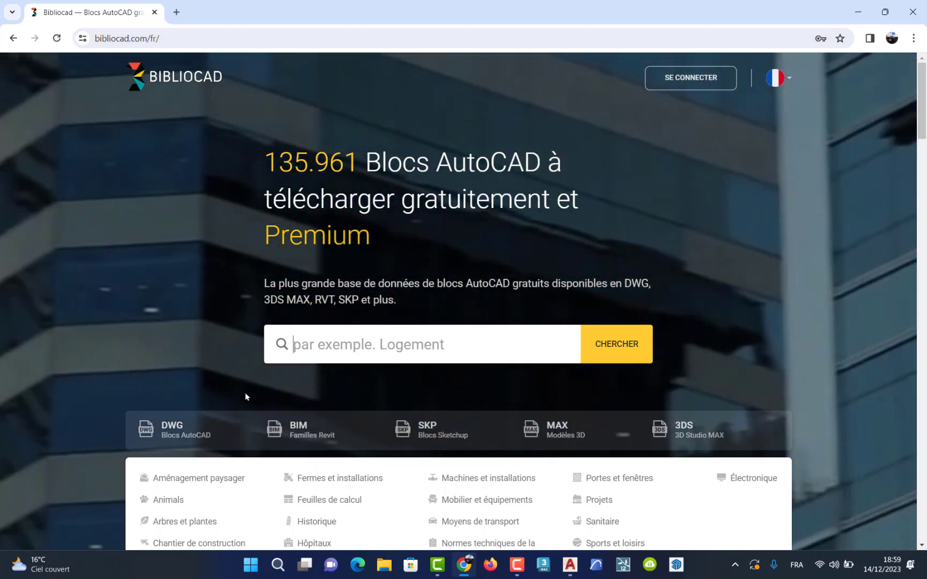
Look over the Bibliocad home page in the browser and sign in with the Google account.
scroll(215, 437, "down", 7)
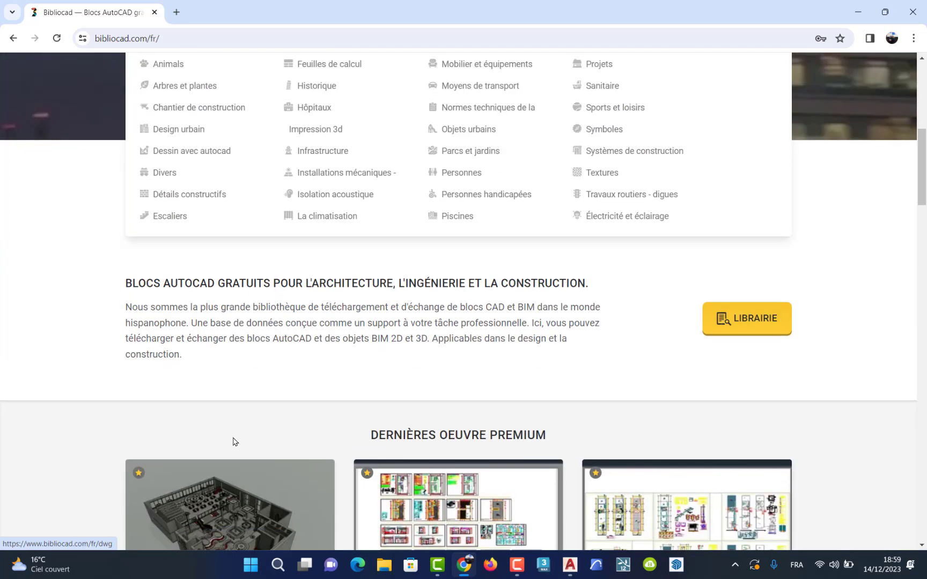
scroll(251, 413, "up", 2)
scroll(251, 413, "up", 5)
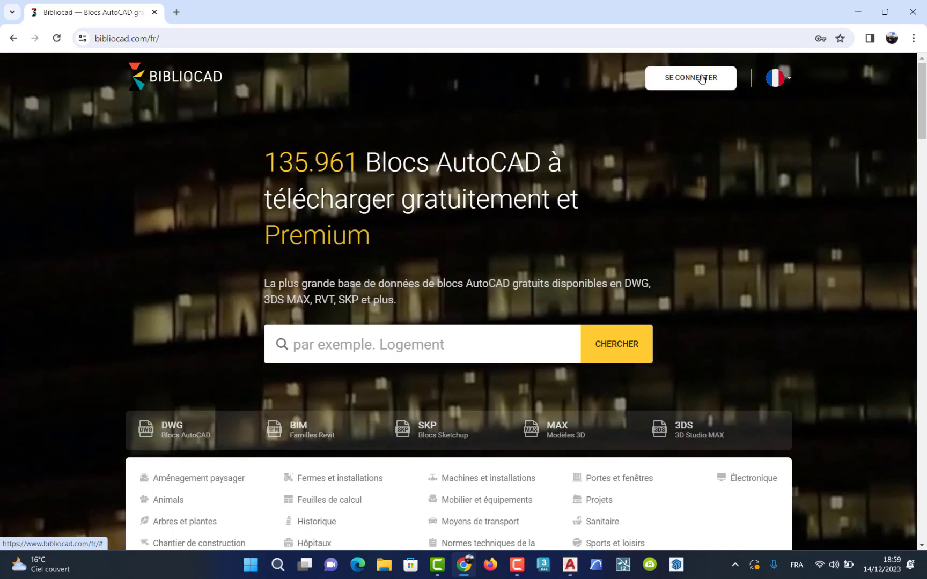
left_click(701, 79)
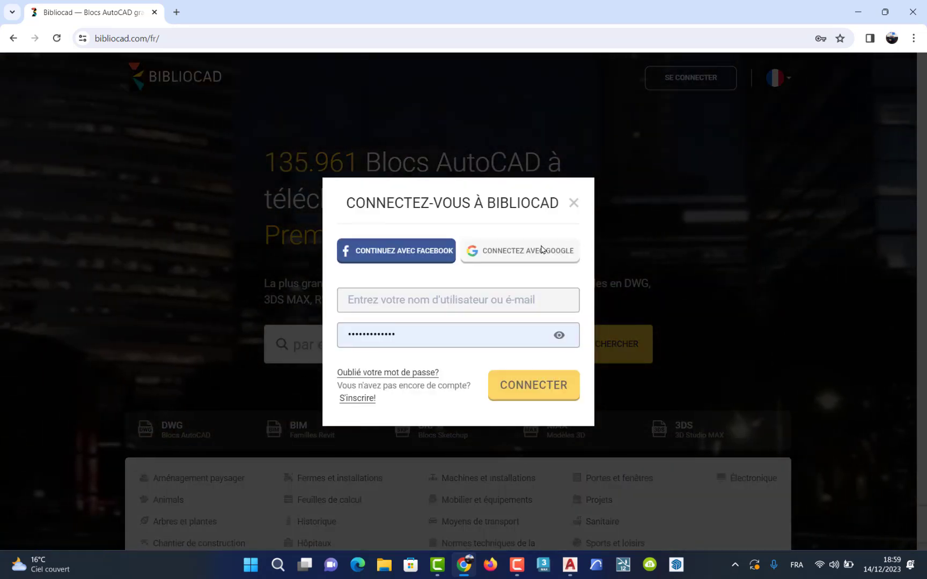
left_click(526, 252)
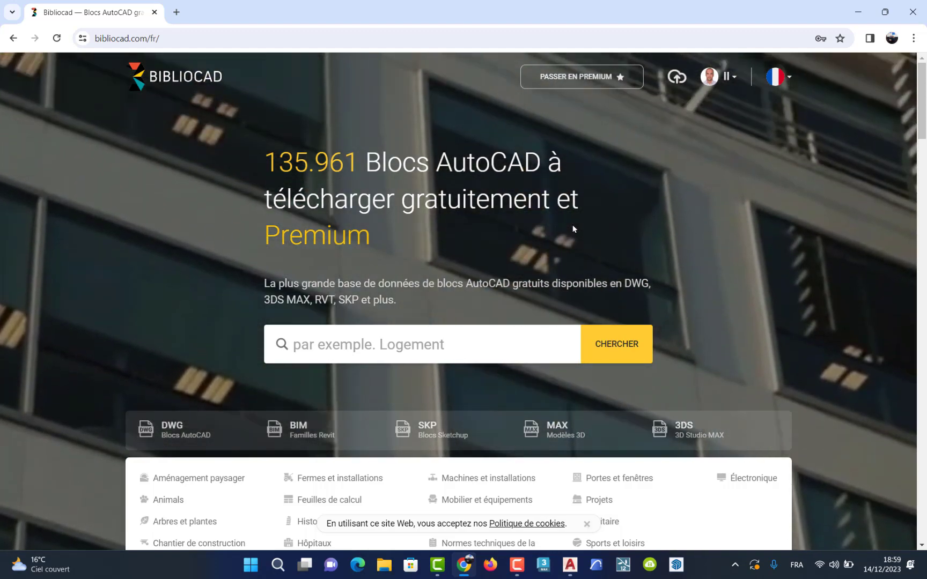
Download the free DWG "Installation domotique de maison familiale" from Bibliocad's free AutoCAD blocks.
scroll(446, 355, "down", 15)
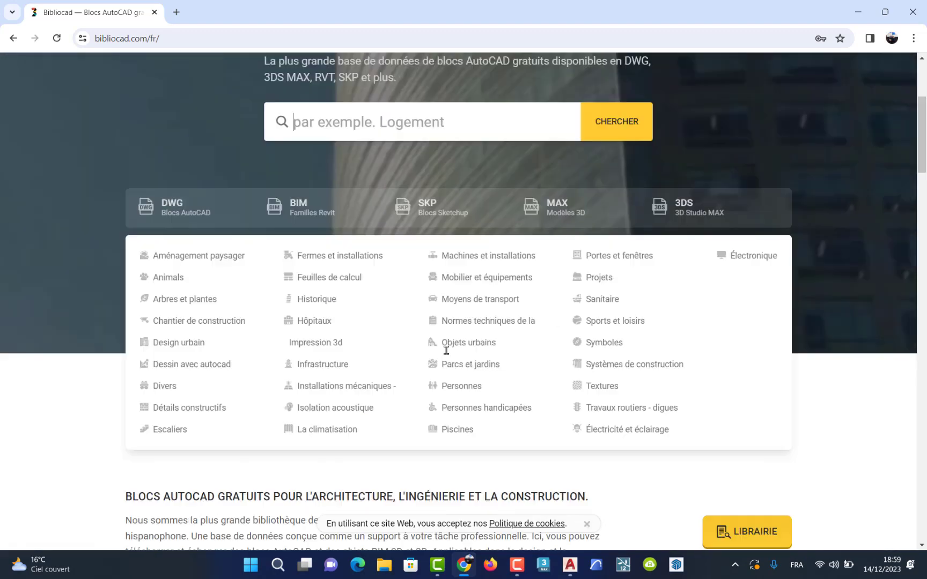
scroll(449, 352, "down", 12)
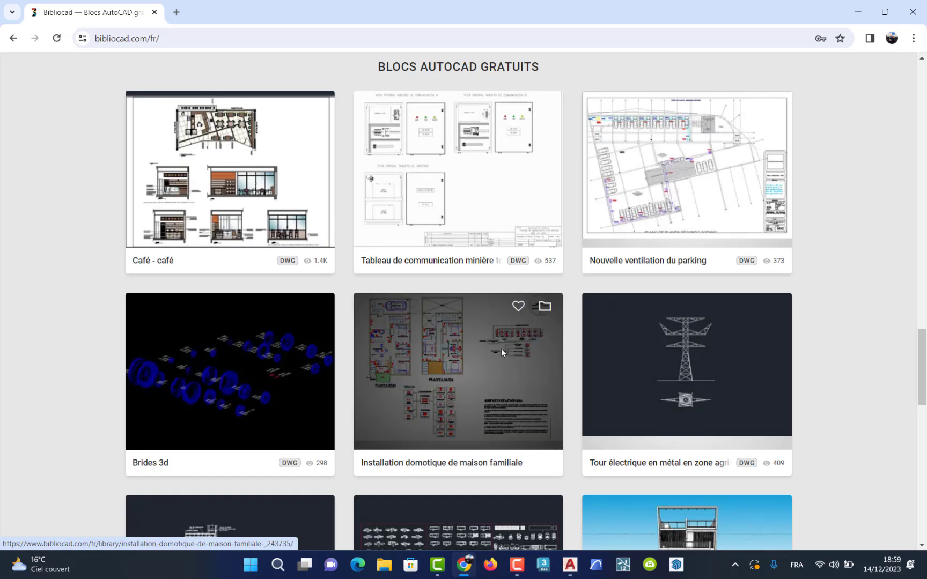
left_click(449, 339)
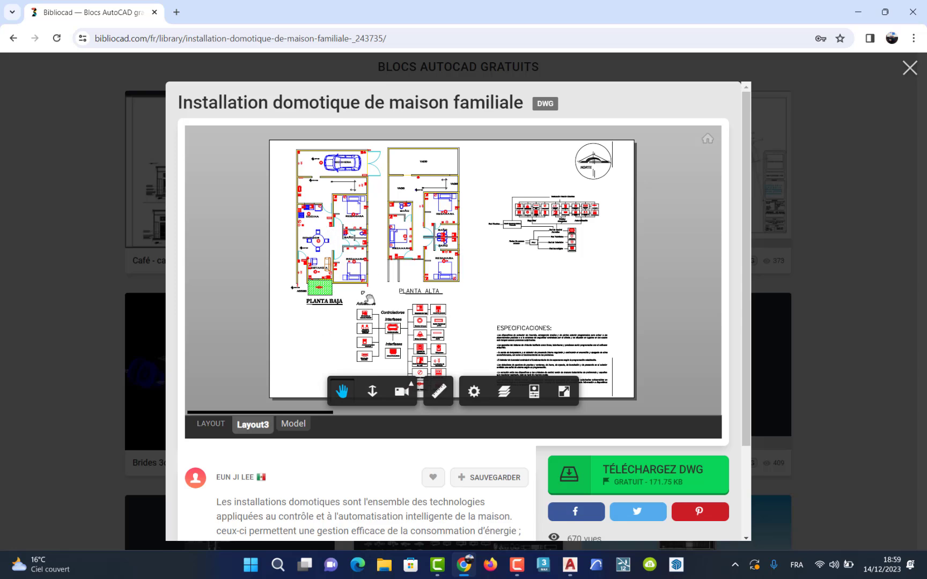
left_click(661, 478)
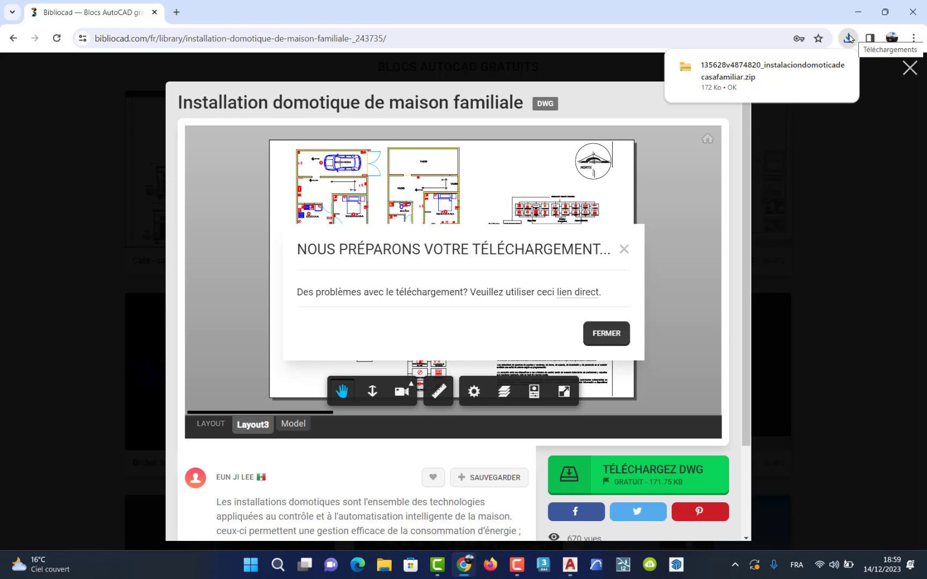
Show the downloaded zip archive in its folder, with the files listed in the Détails view.
left_click(849, 37)
left_click(849, 38)
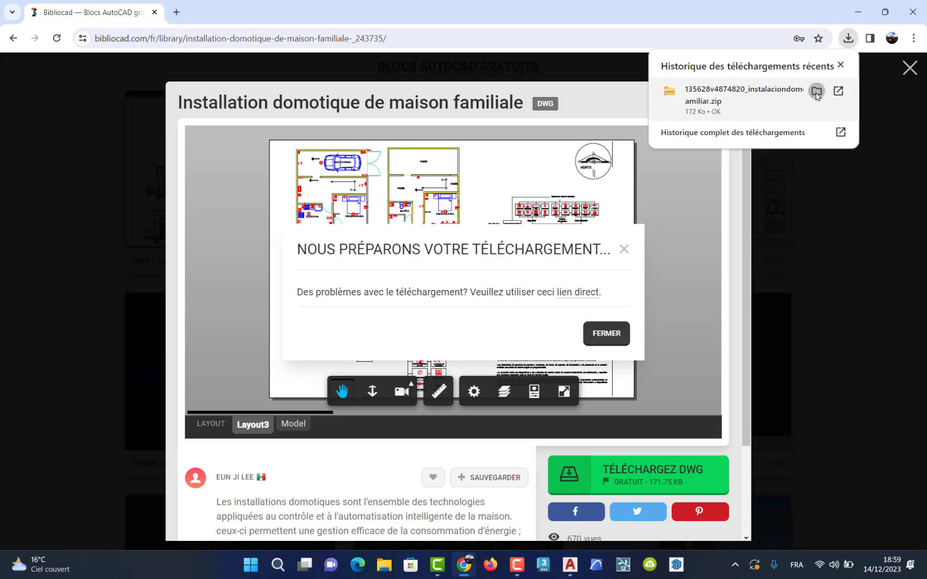
left_click(816, 92)
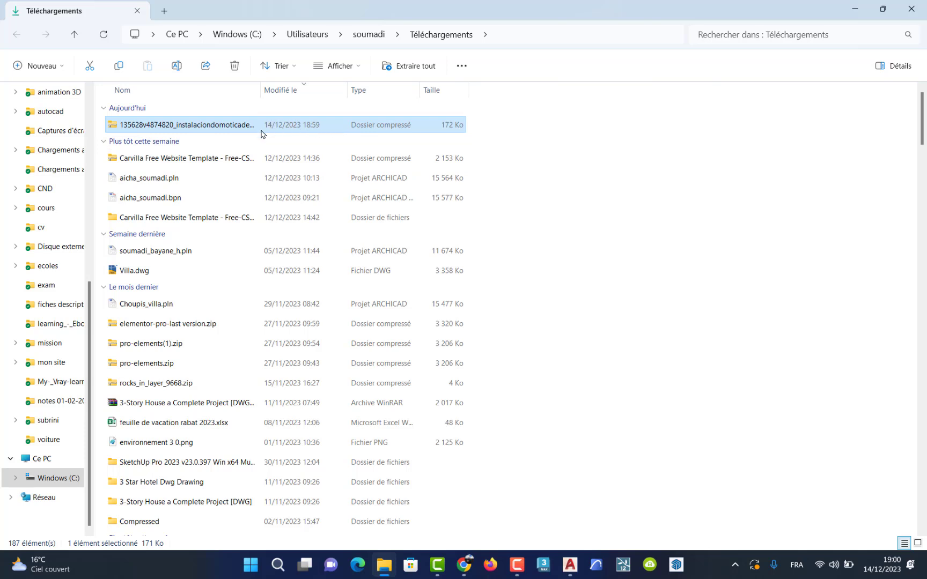
left_click(358, 72)
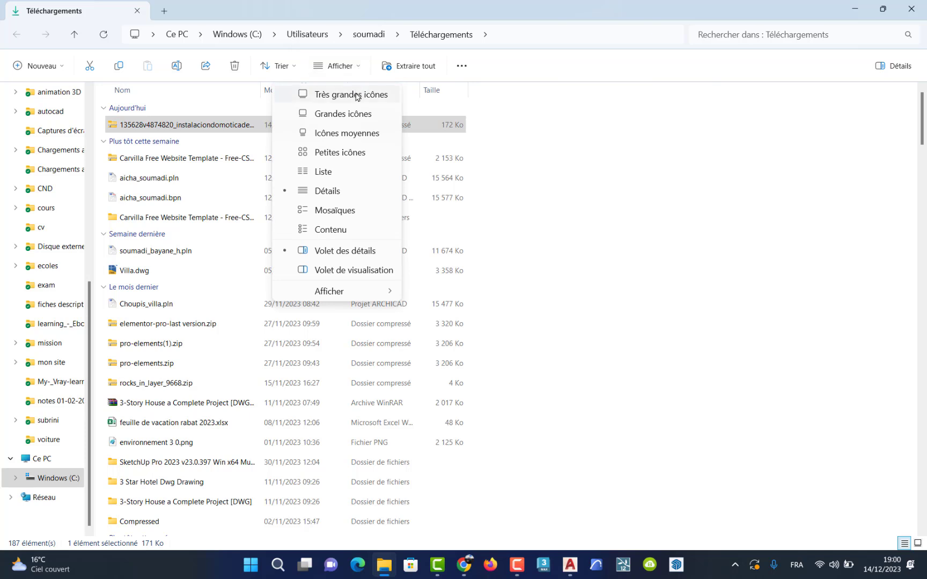
left_click(339, 191)
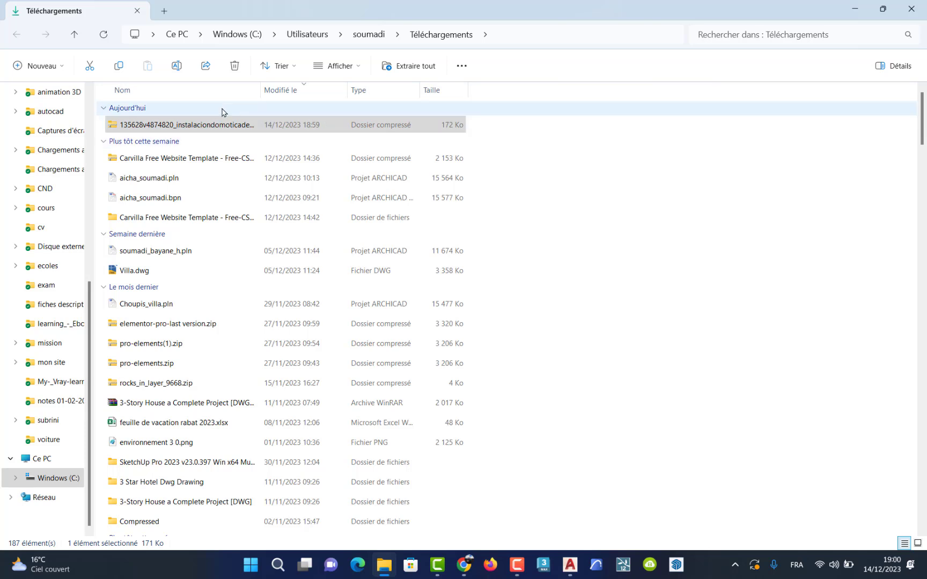
Extract the downloaded archive with 7-Zip into the folder 135628v4874820_instalaciondomoticadecasafamiliar and delete the zip file.
right_click(183, 129)
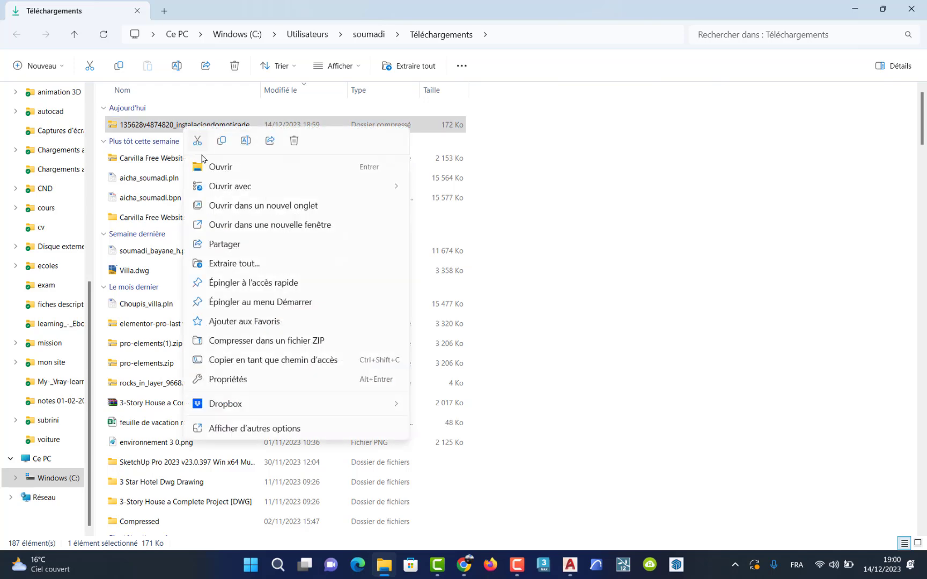
left_click(258, 428)
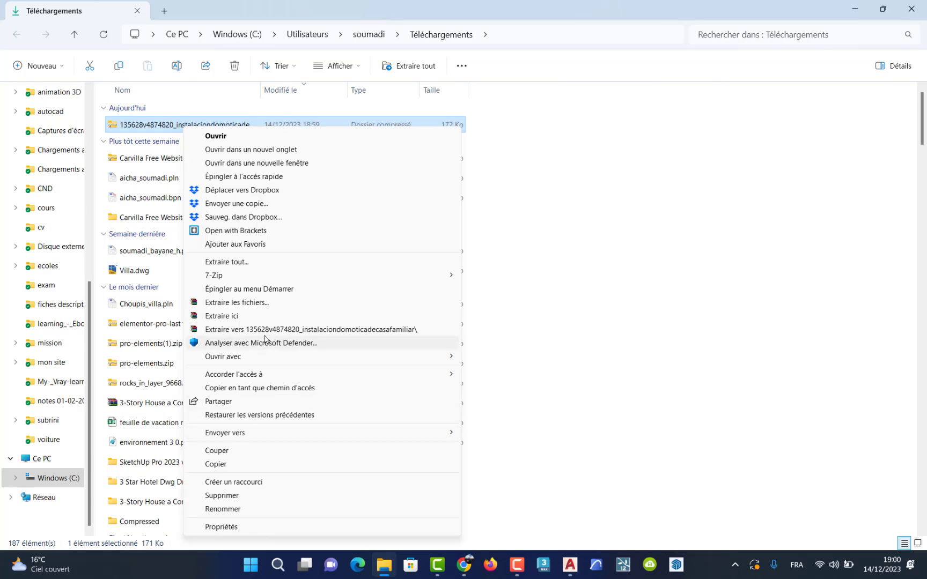
mouse_move(269, 283)
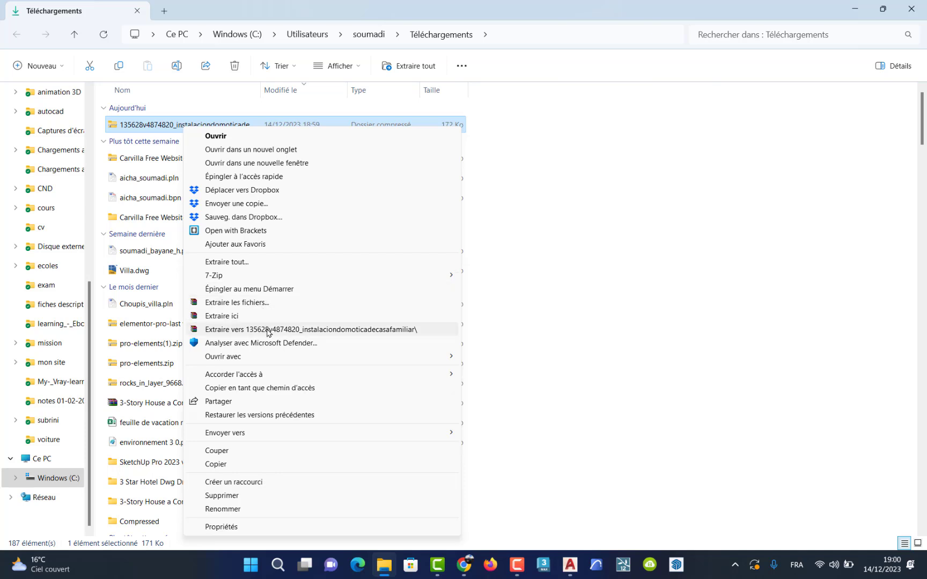
mouse_move(312, 282)
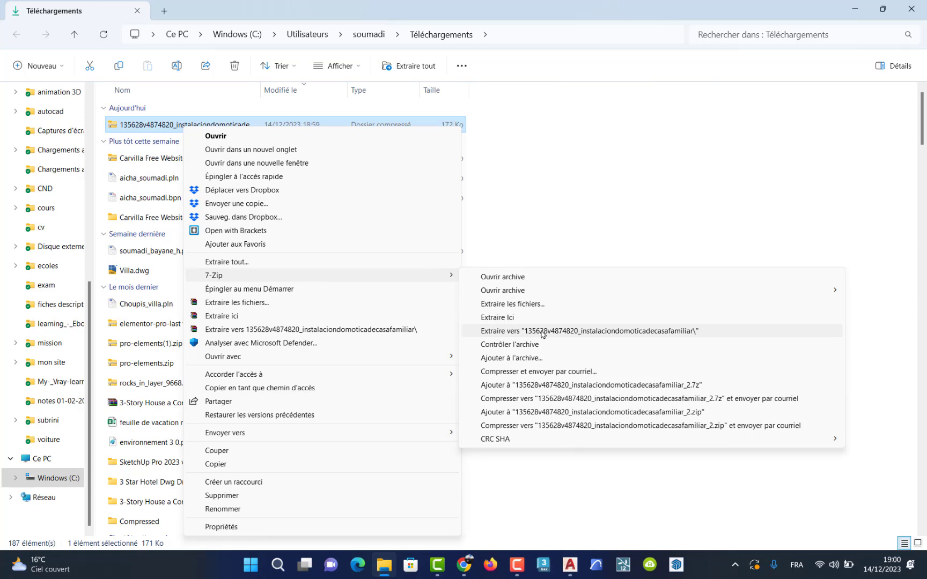
left_click(579, 332)
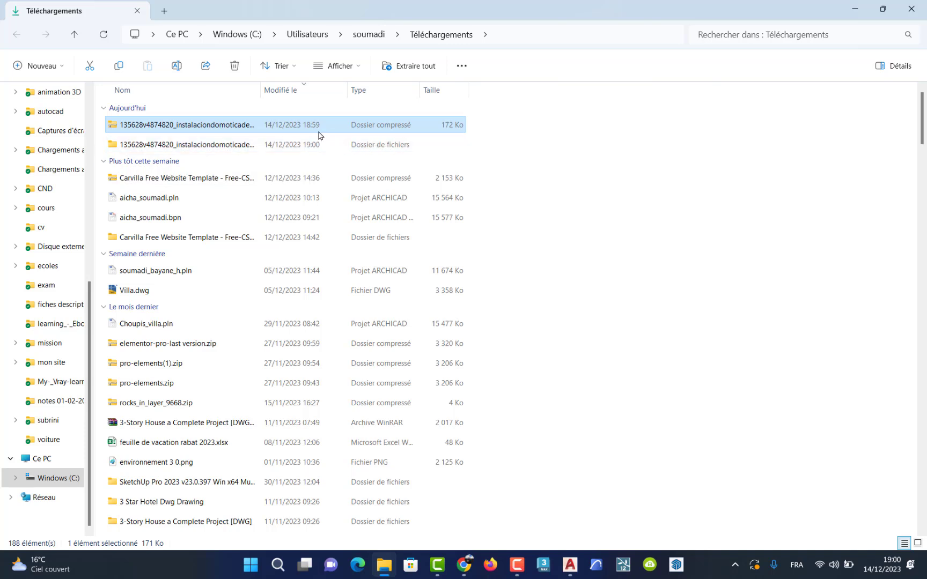
key("Delete")
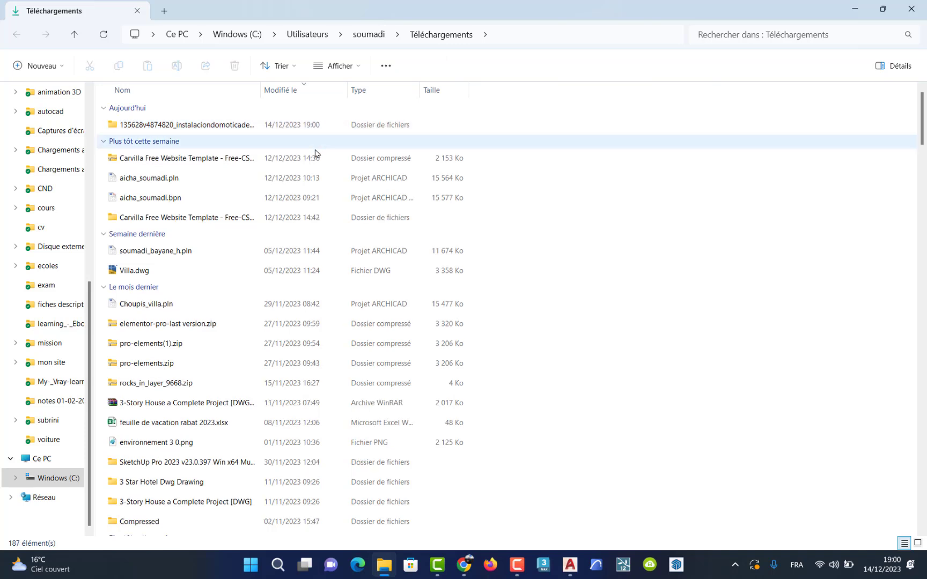
Open Instalacion Domótica.dwg from the extracted folder in AutoCAD and switch the drawing to model space.
double_click(206, 126)
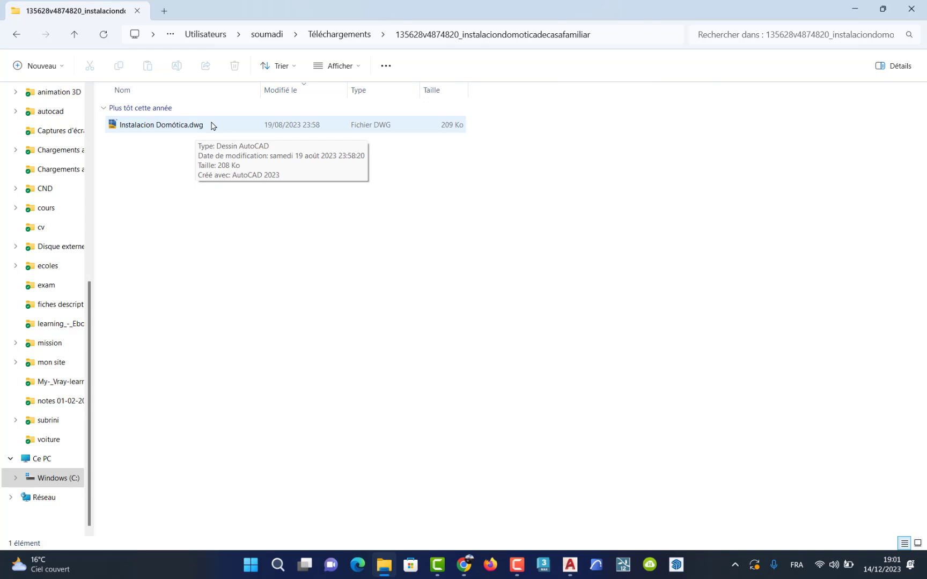
double_click(178, 125)
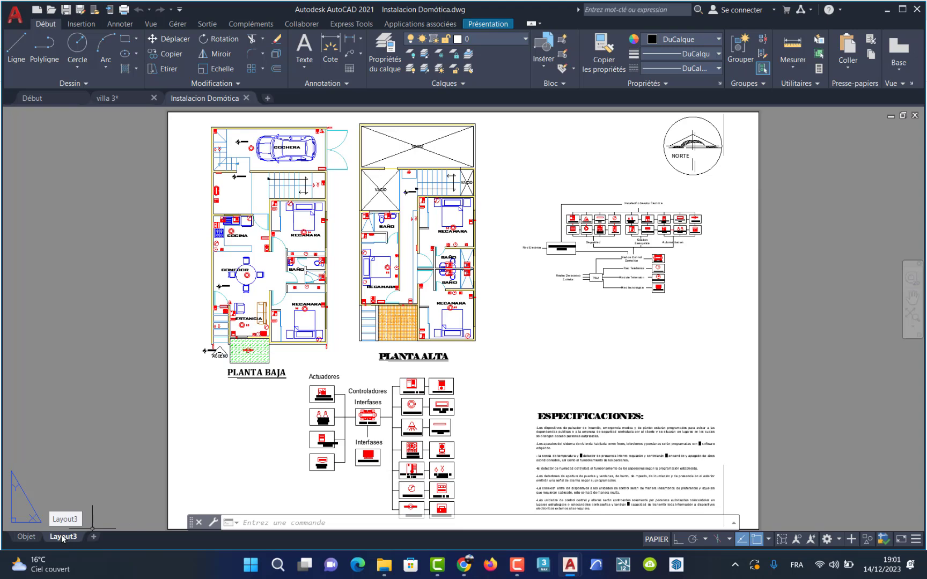
left_click(32, 537)
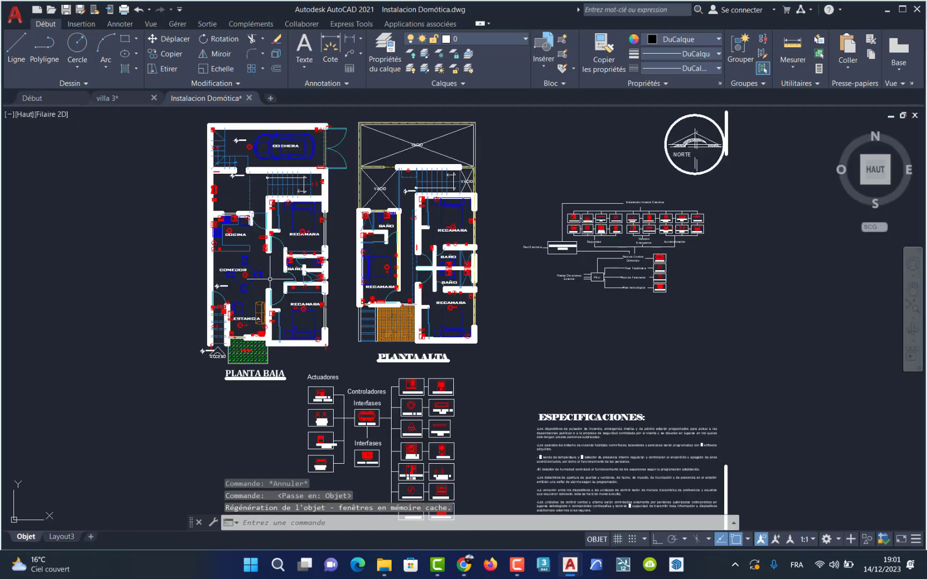
Copy the double bed with its two nightstands from the lower RECAMARA of the PLANTA BAJA plan to the clipboard.
scroll(308, 306, "up", 4)
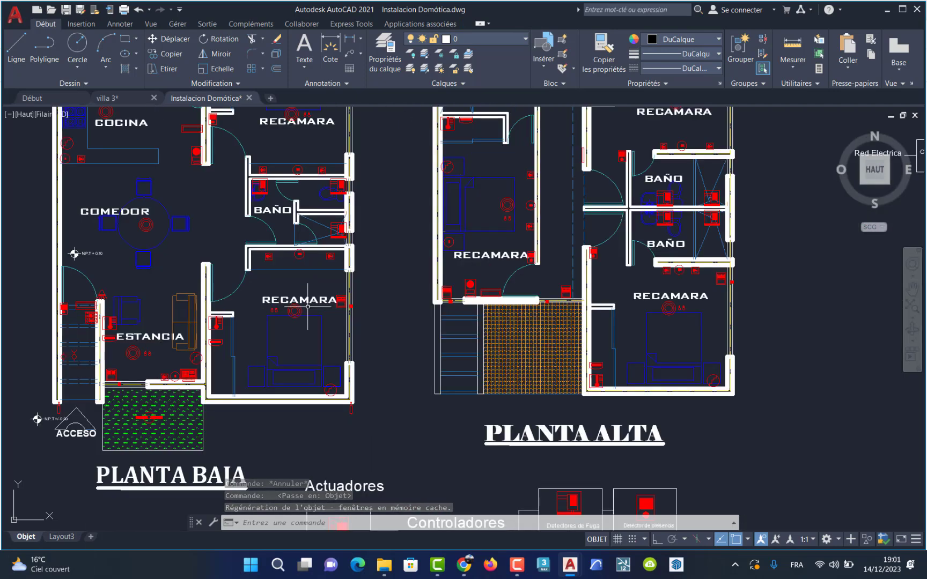
scroll(330, 348, "up", 2)
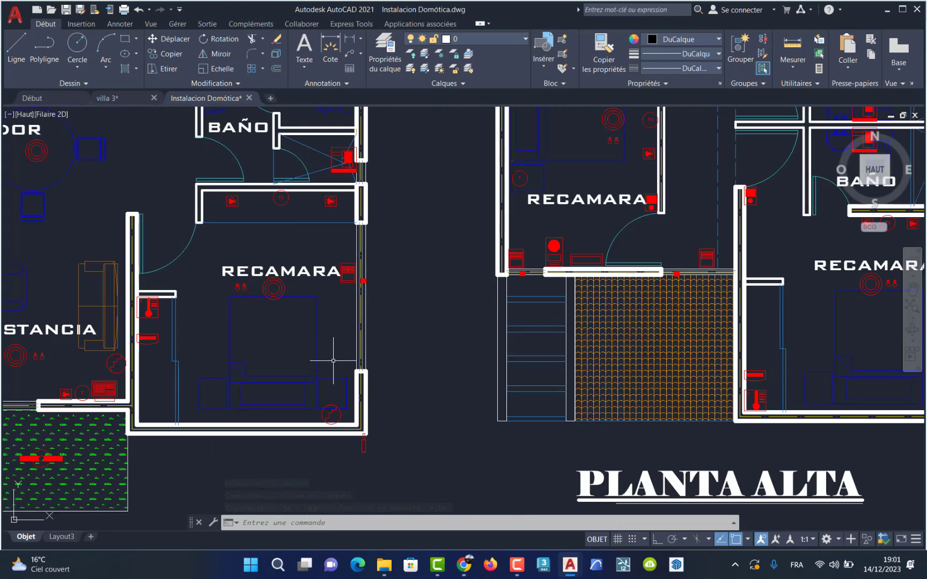
left_click(333, 361)
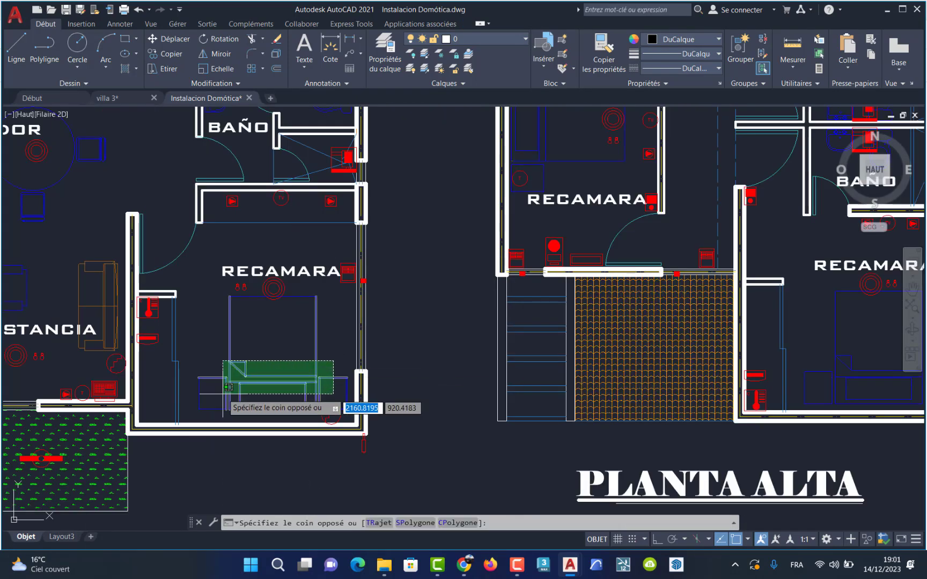
left_click(336, 353)
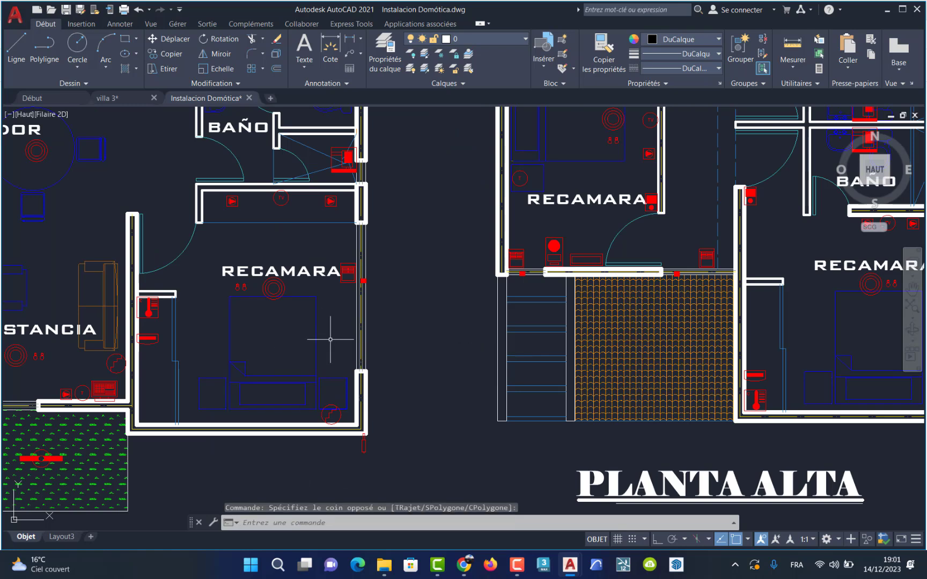
left_click(351, 290)
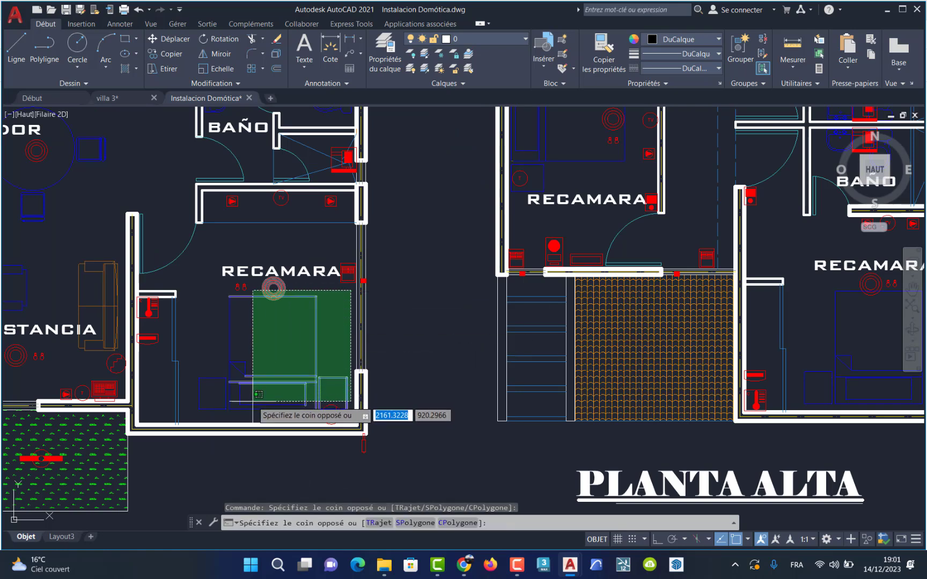
left_click(194, 419)
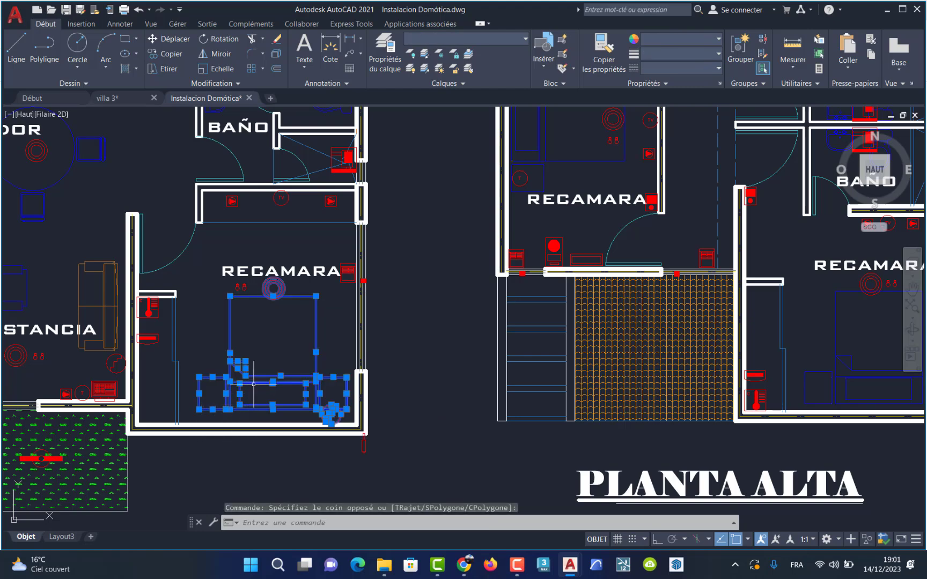
key("ctrl+c")
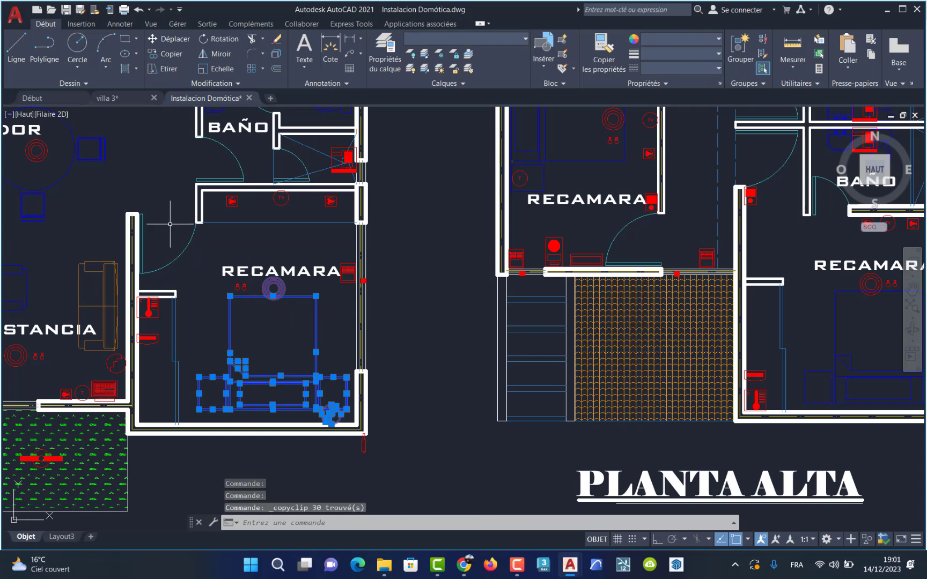
Paste the copied bed set into the villa 3 drawing, in the empty space beside the floor plan.
left_click(114, 99)
scroll(245, 310, "down", 10)
scroll(351, 363, "up", 3)
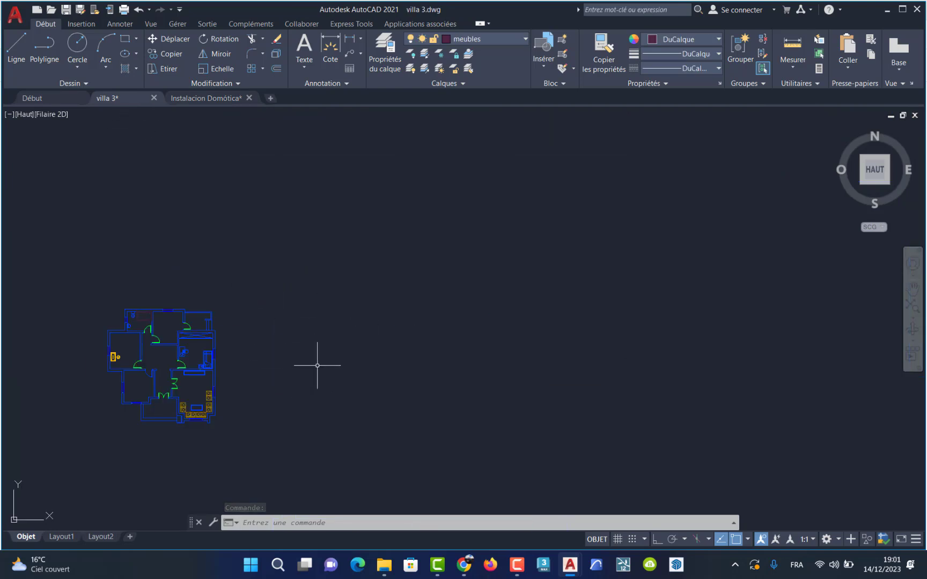
key("ctrl+v")
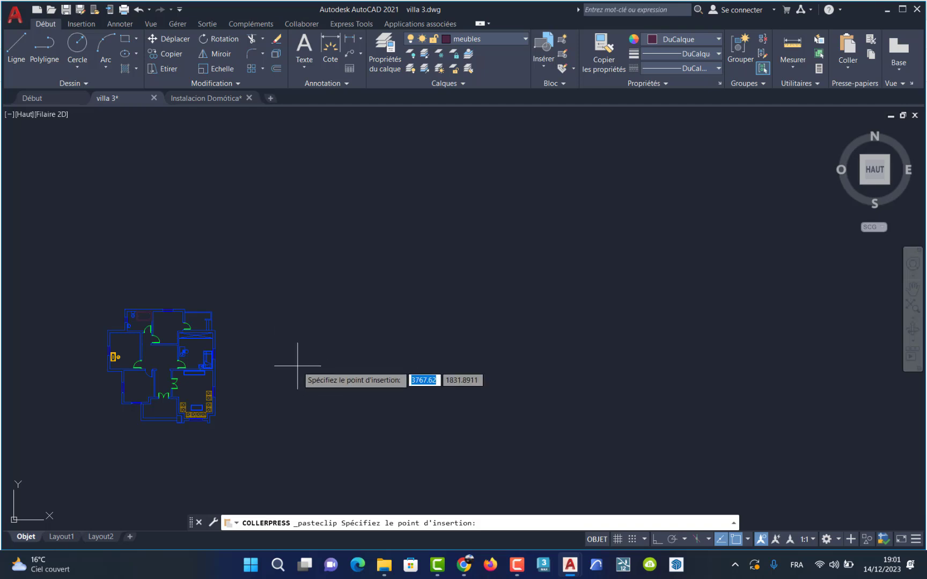
left_click(296, 368)
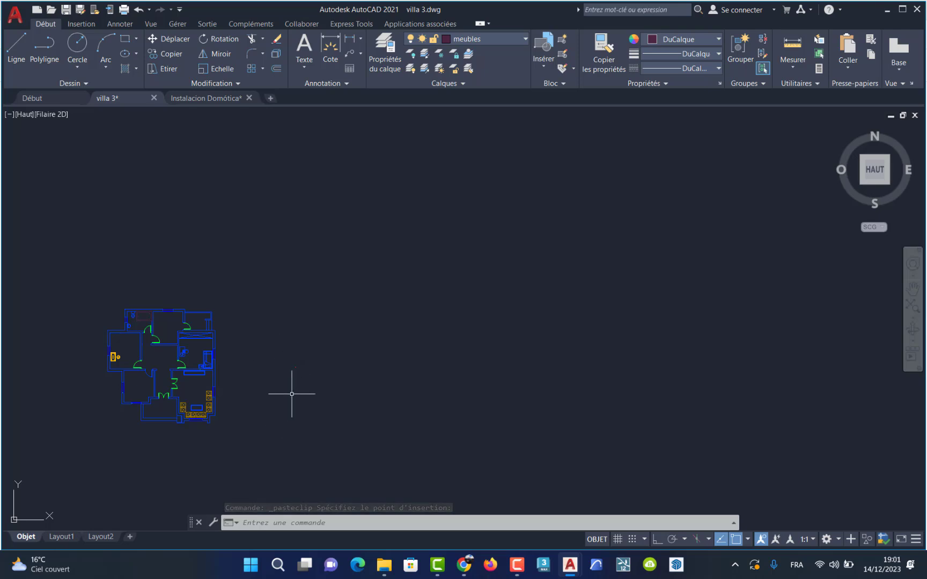
Scale the pasted bed set by a factor of 100 from a base point on the set.
left_click(220, 69)
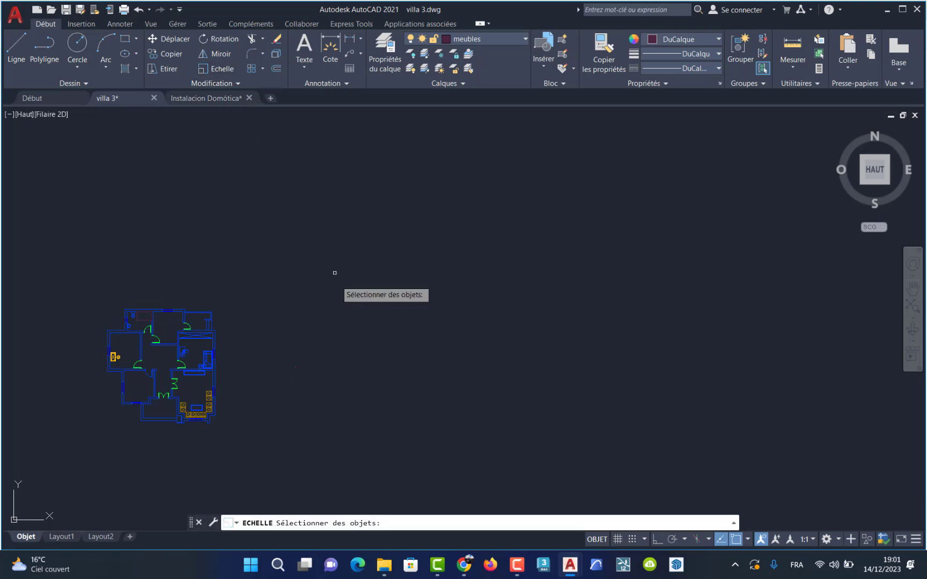
left_click(307, 354)
left_click(282, 385)
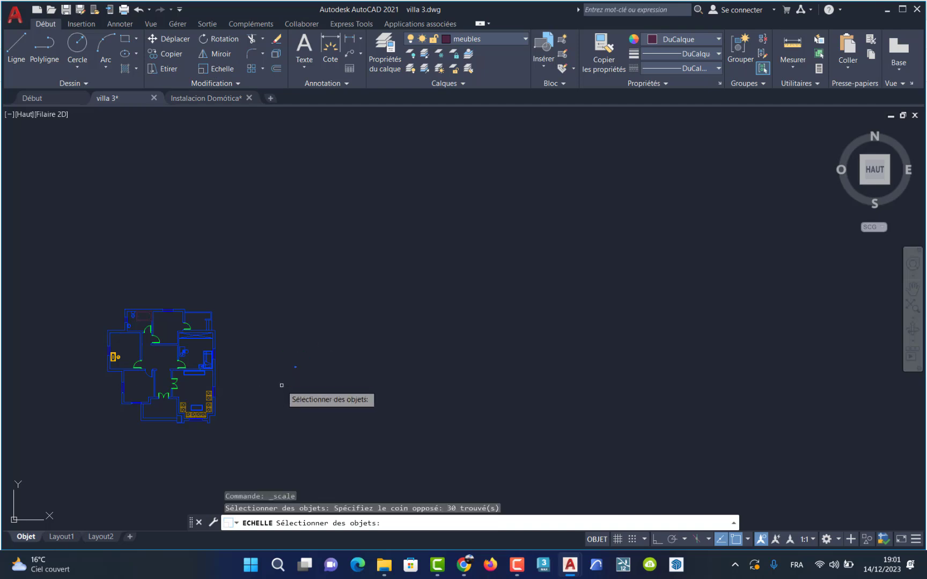
key("Return")
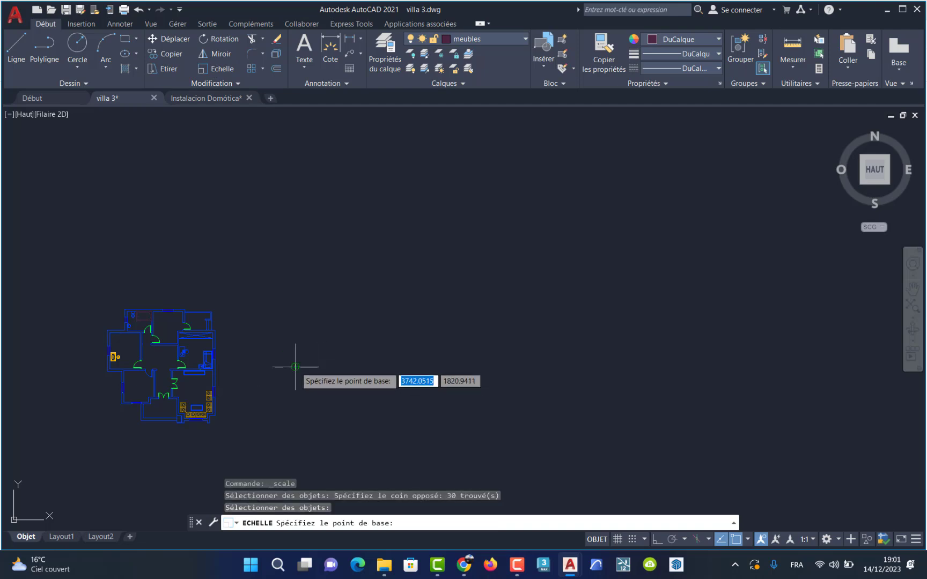
left_click(296, 367)
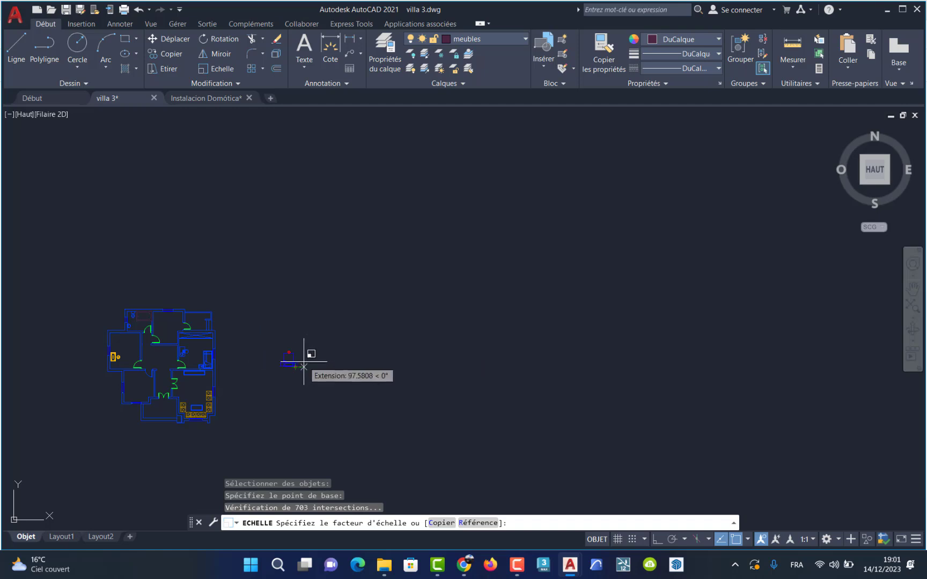
type("100")
key("Return")
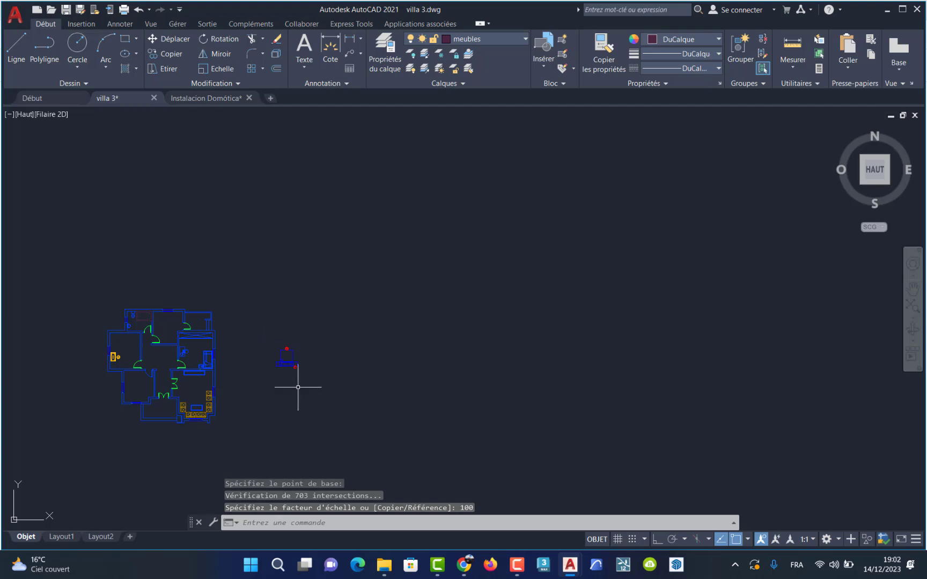
Delete the red electrical symbols at the foot of the bed and by the nightstand from the pasted set.
scroll(300, 366, "up", 8)
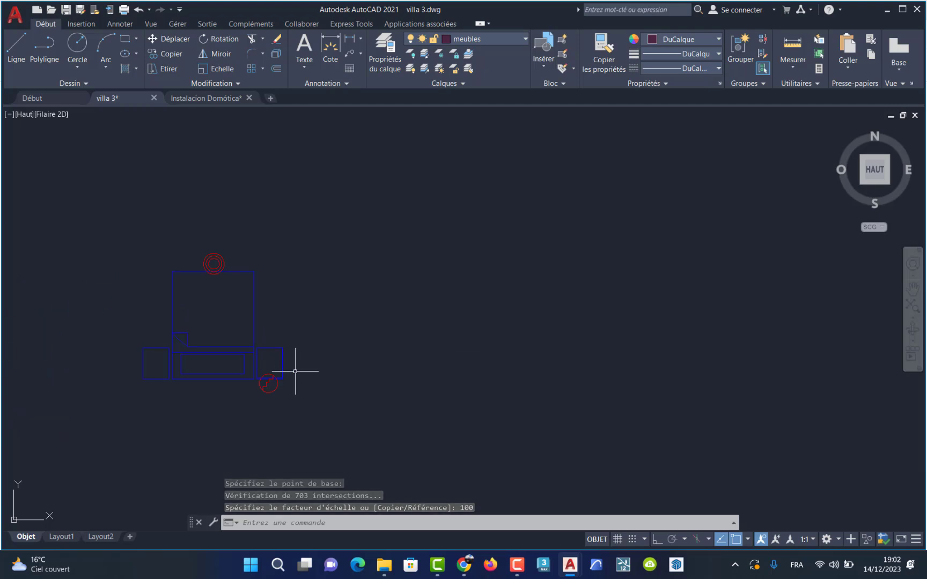
left_click(263, 385)
mouse_move(263, 387)
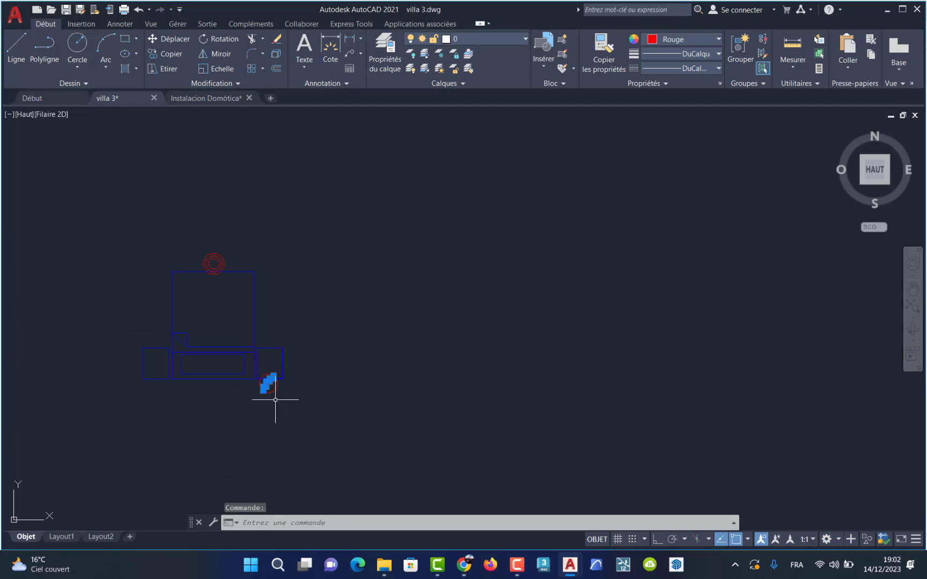
scroll(264, 395, "up", 4)
key("Delete")
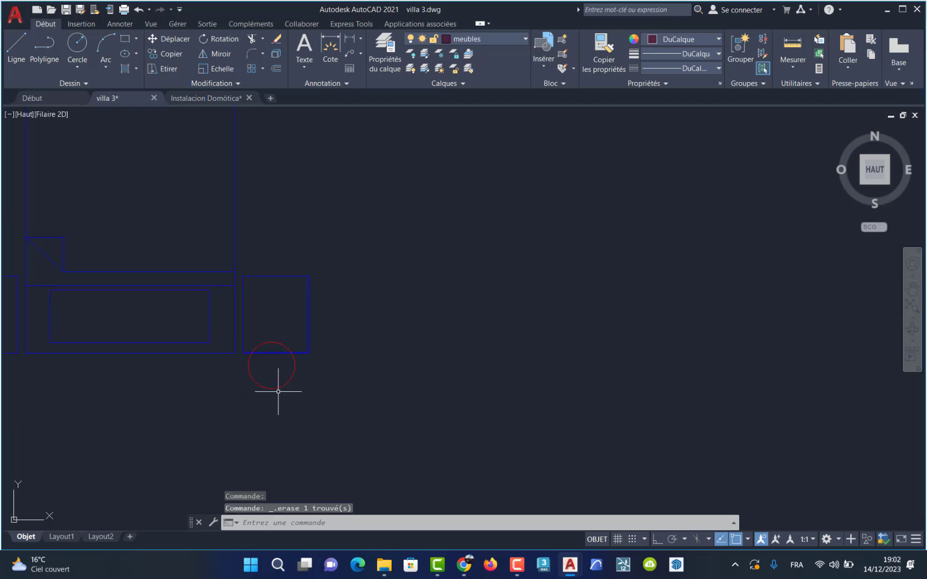
scroll(274, 384, "down", 6)
scroll(254, 338, "up", 5)
left_click(260, 301)
left_click(243, 330)
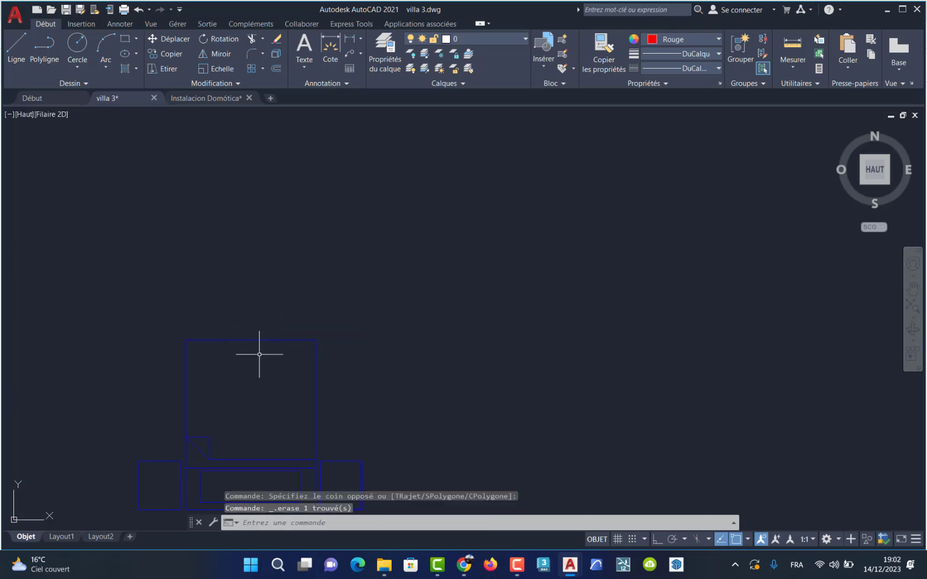
Group all the lines of the bed and its two nightstands into one object.
left_click(459, 283)
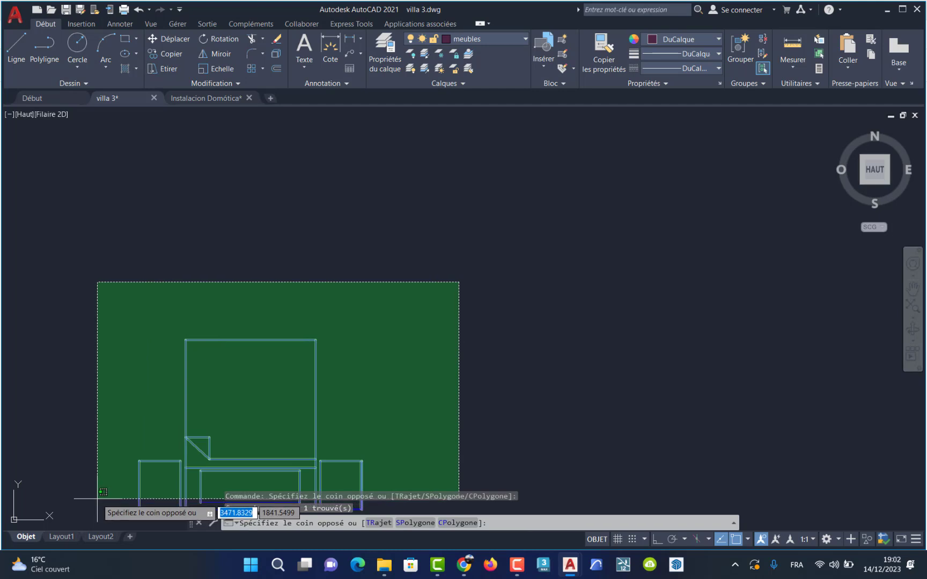
left_click(98, 515)
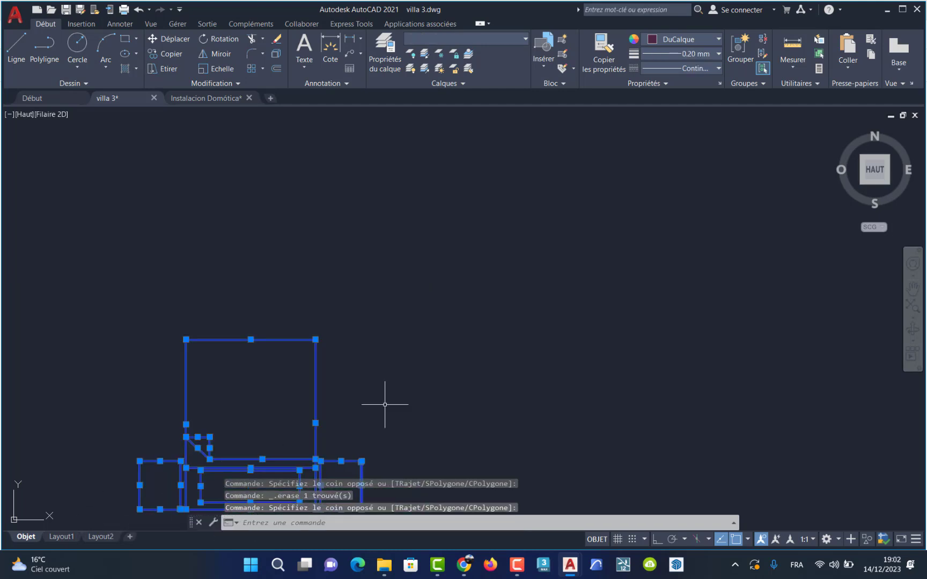
right_click(288, 363)
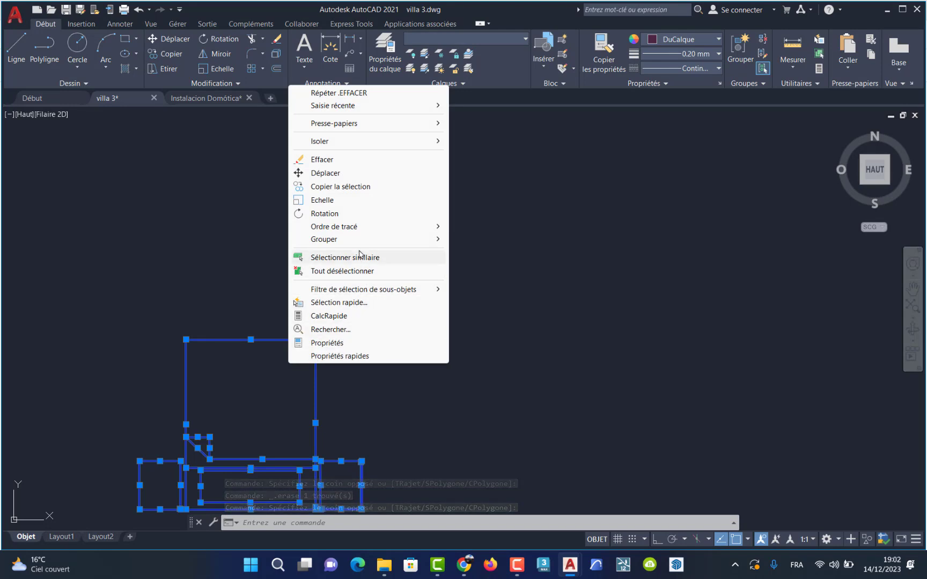
mouse_move(418, 240)
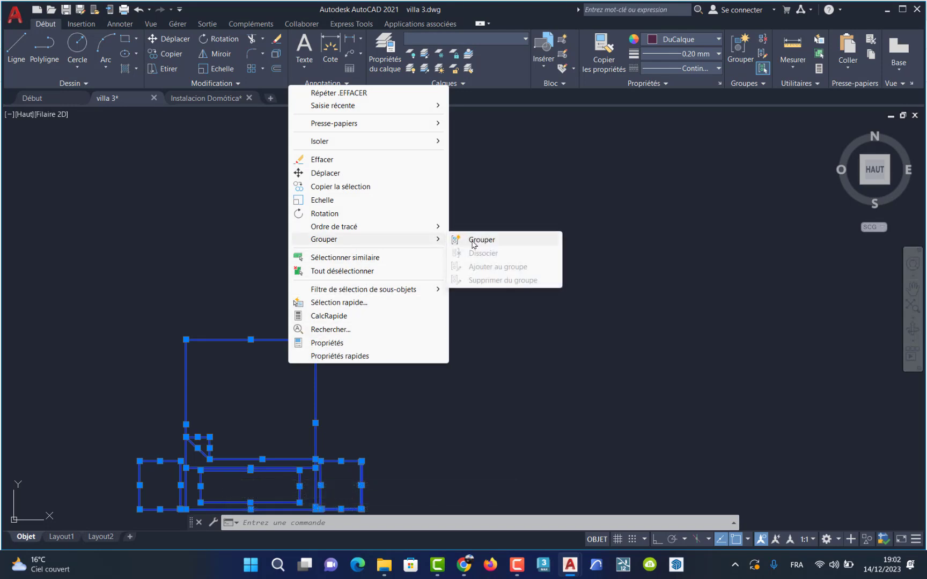
left_click(474, 241)
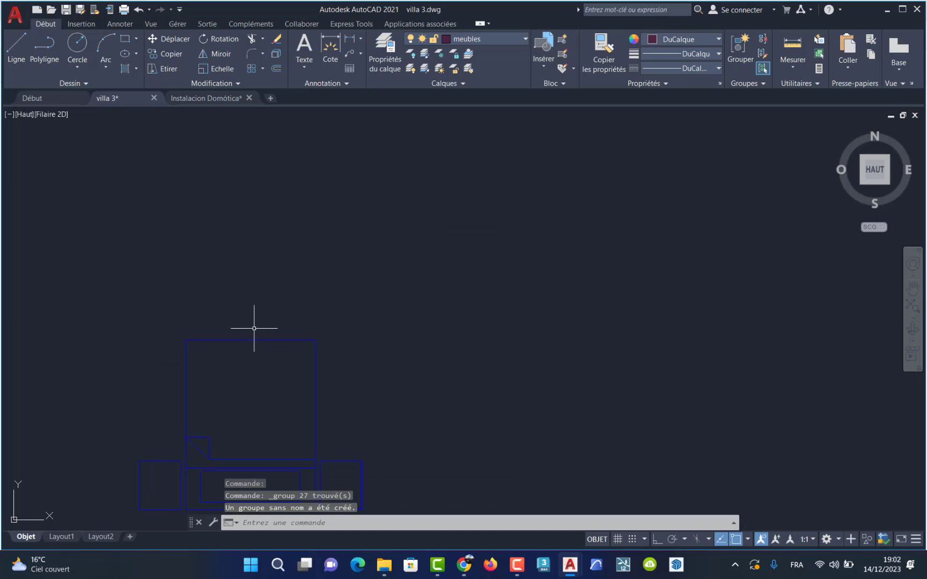
Assign the grouped bed set to the meuble layer.
left_click(315, 353)
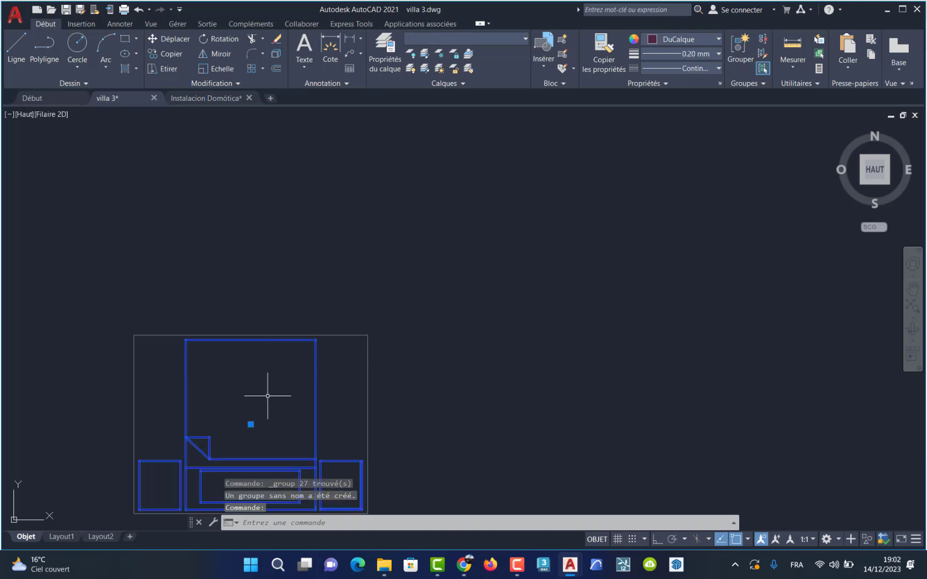
scroll(288, 395, "down", 6)
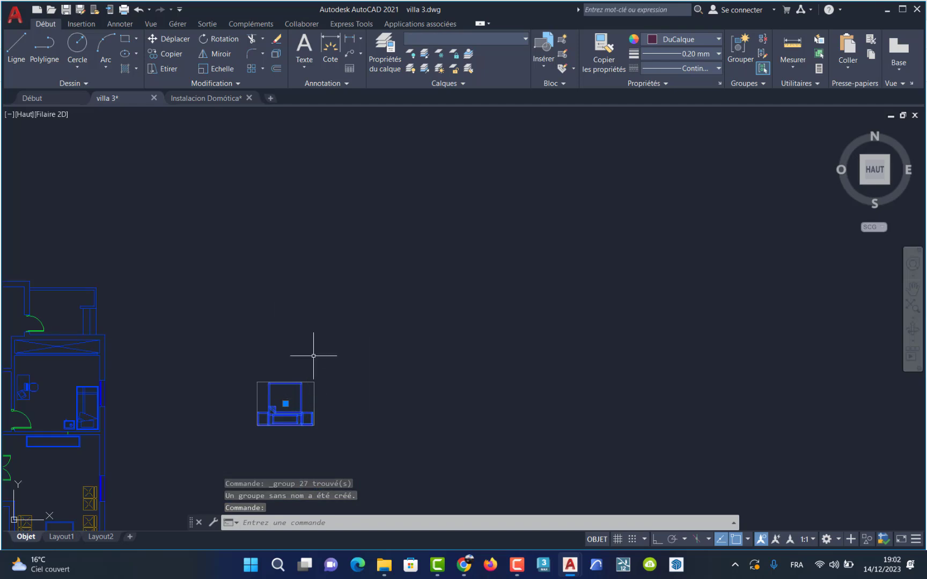
left_click(474, 38)
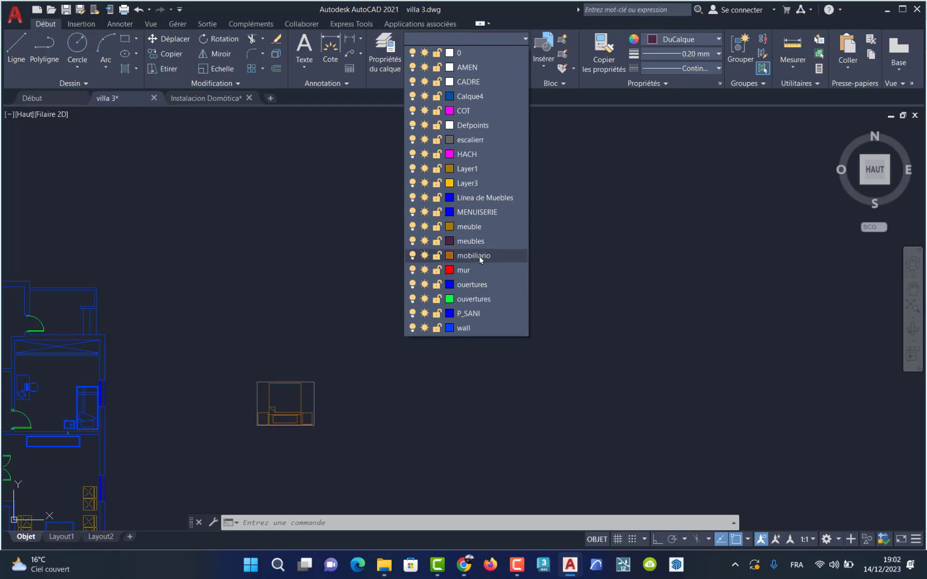
left_click(474, 227)
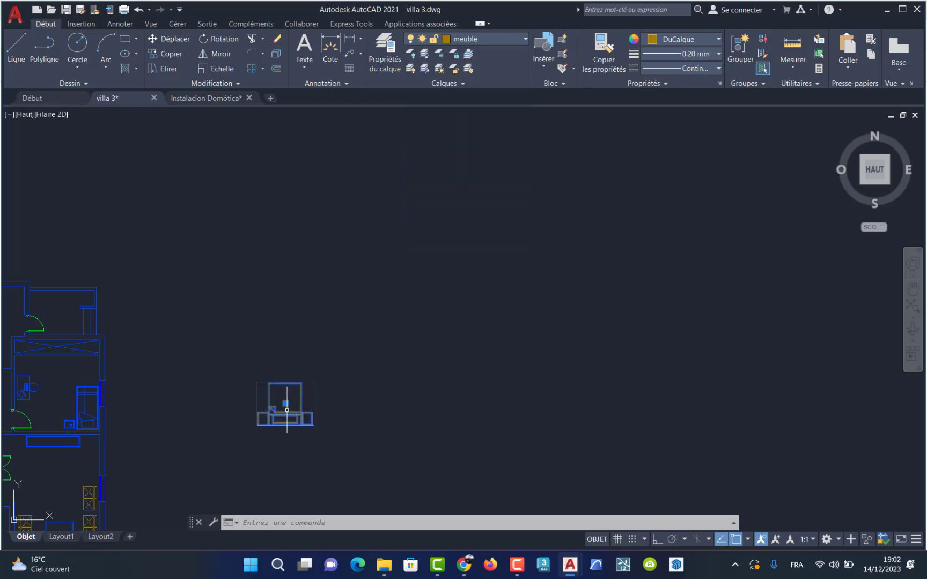
Move the bed group by its lower nightstand corner into the villa's southwest bedroom, with the headboard against the window wall.
scroll(287, 410, "down", 4)
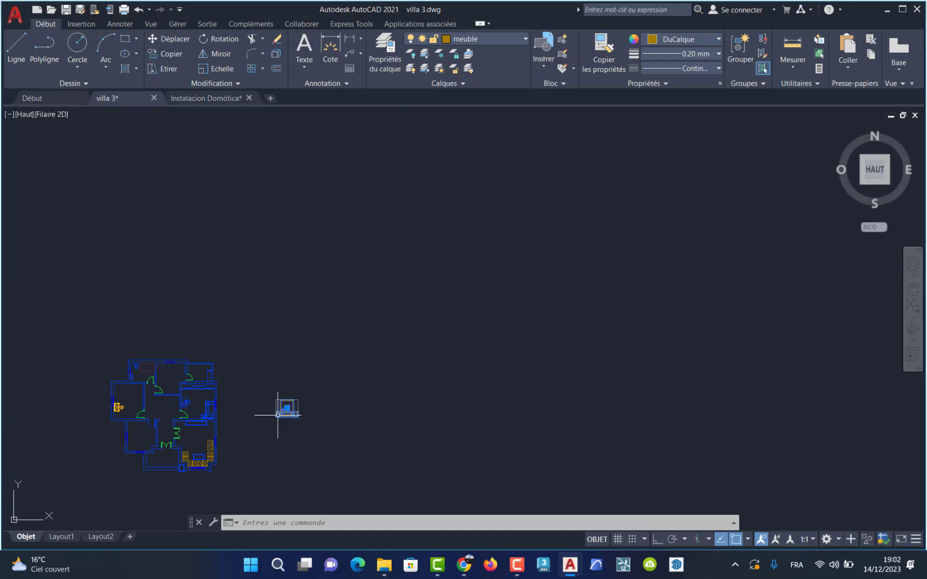
left_click(161, 40)
scroll(289, 410, "up", 6)
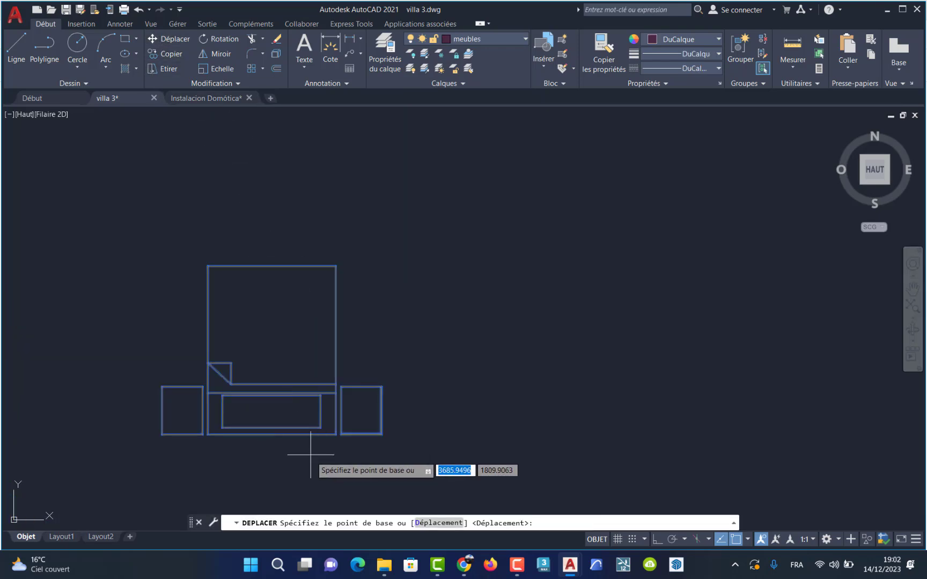
left_click(382, 433)
scroll(352, 410, "down", 6)
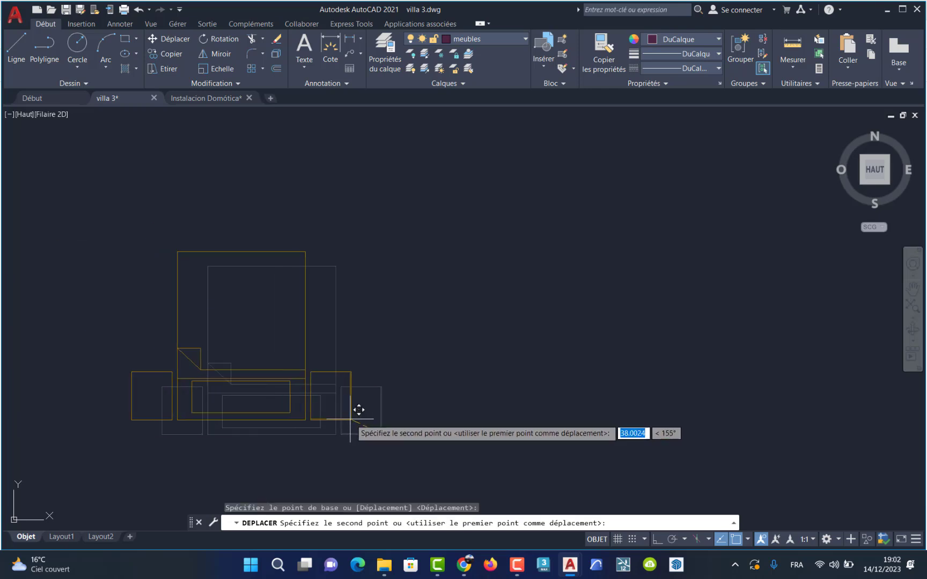
scroll(331, 410, "up", 6)
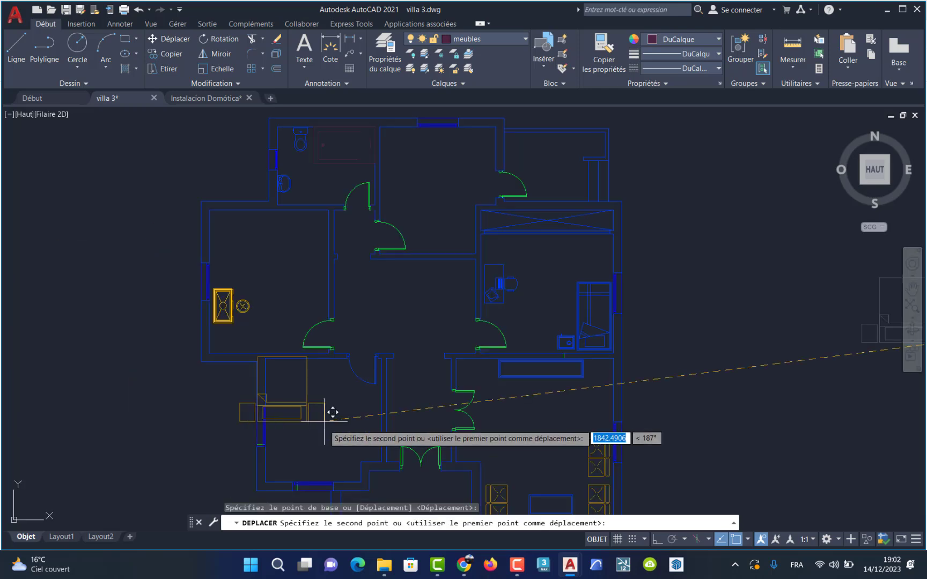
left_click(354, 482)
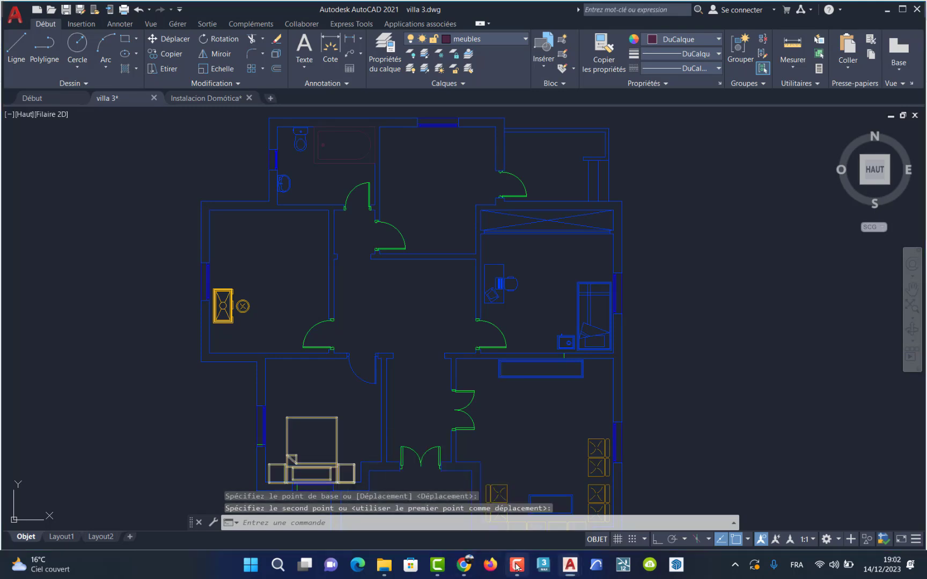
left_click(512, 564)
left_click(869, 515)
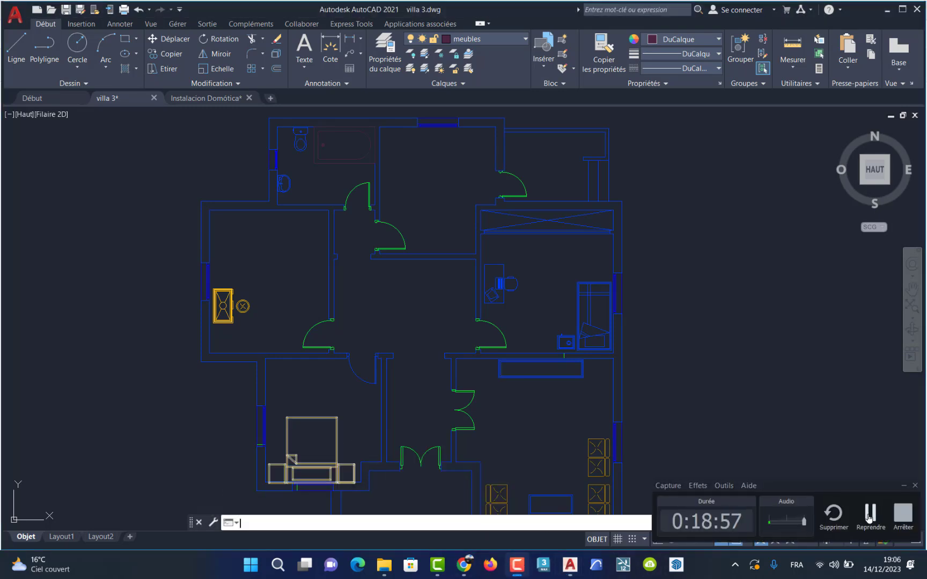
left_click(869, 515)
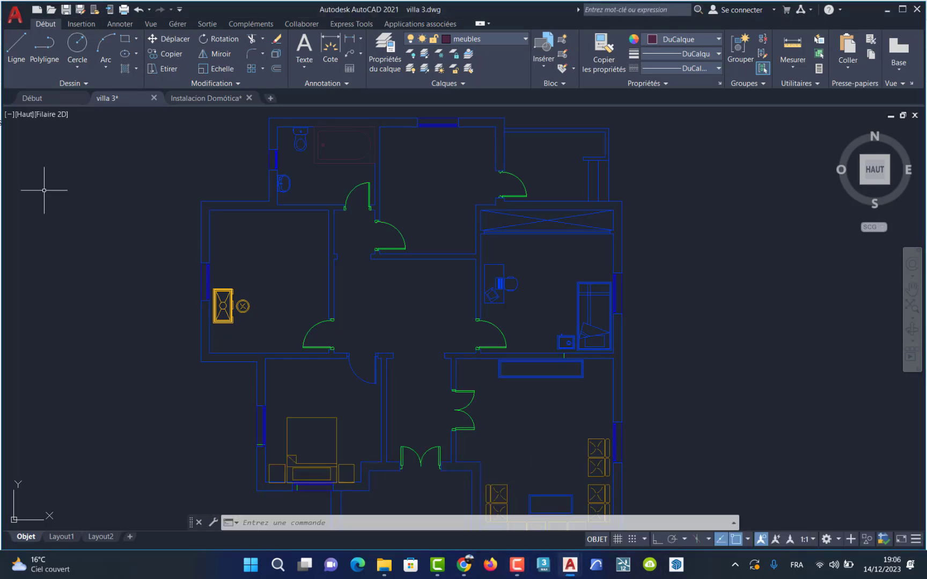
Define a block named lit 180-200 from the bed group, specifying its base point on screen in the empty area west of the villa.
left_click(82, 24)
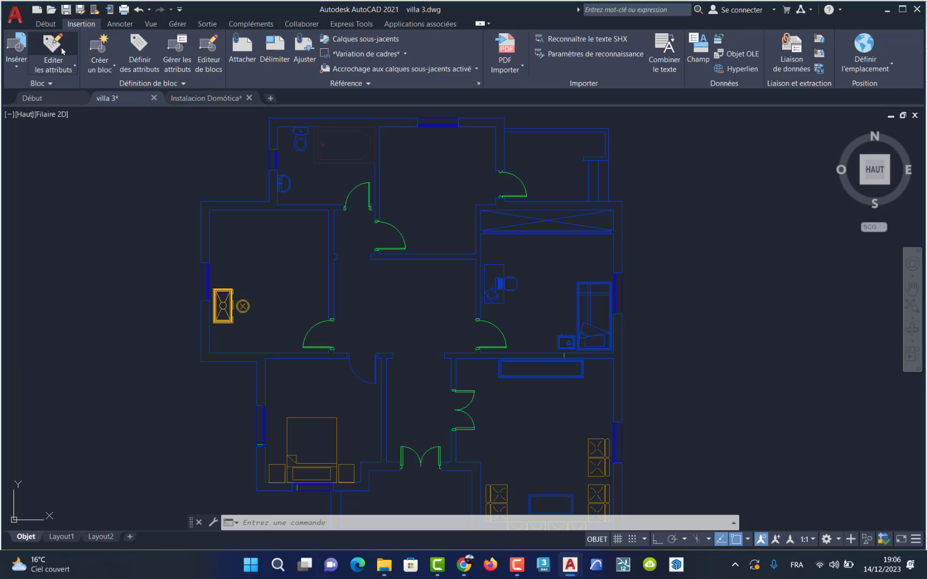
left_click(93, 71)
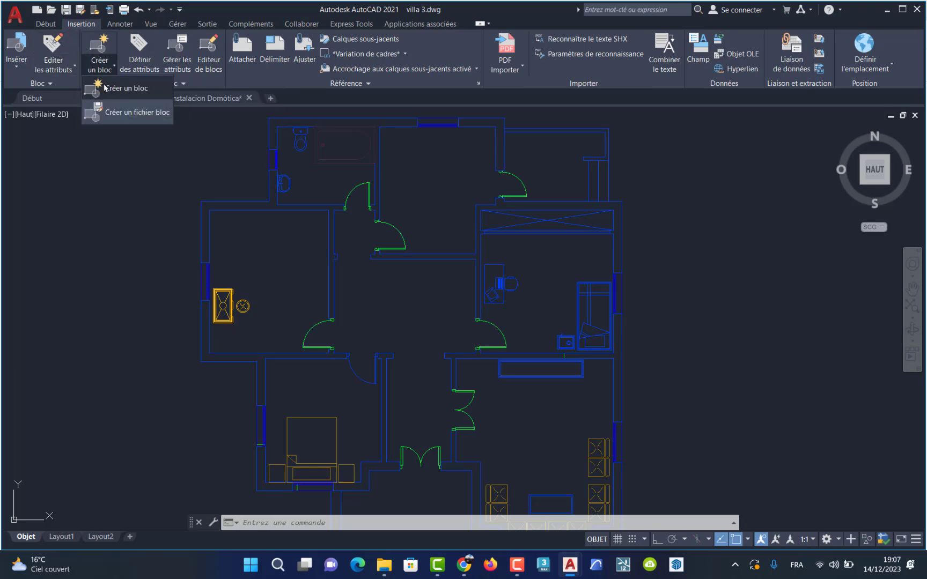
left_click(124, 88)
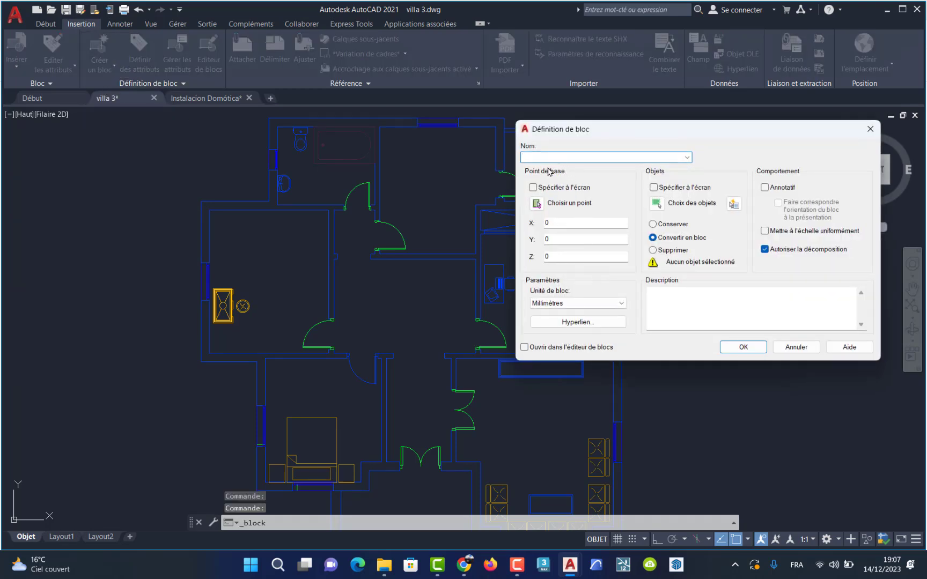
type("lit")
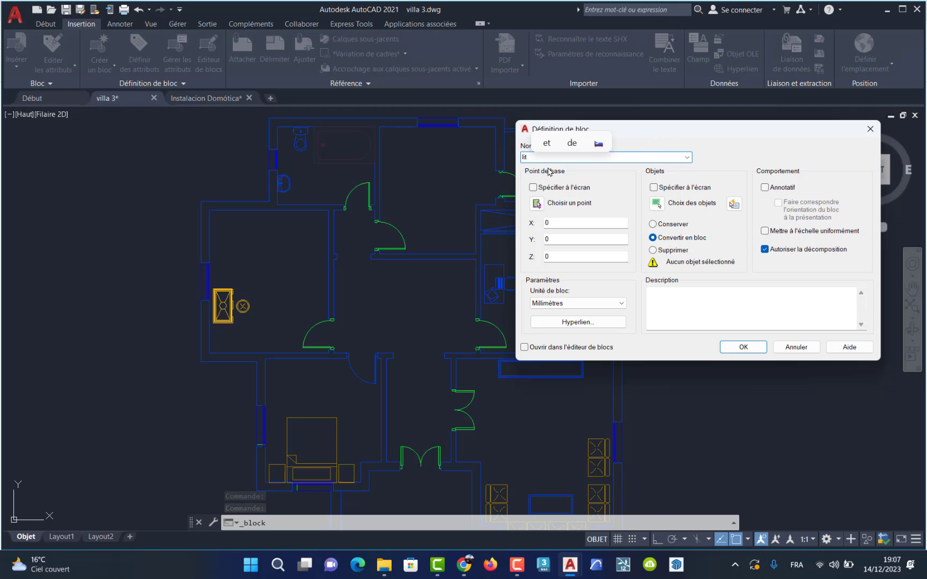
type(" 180-200")
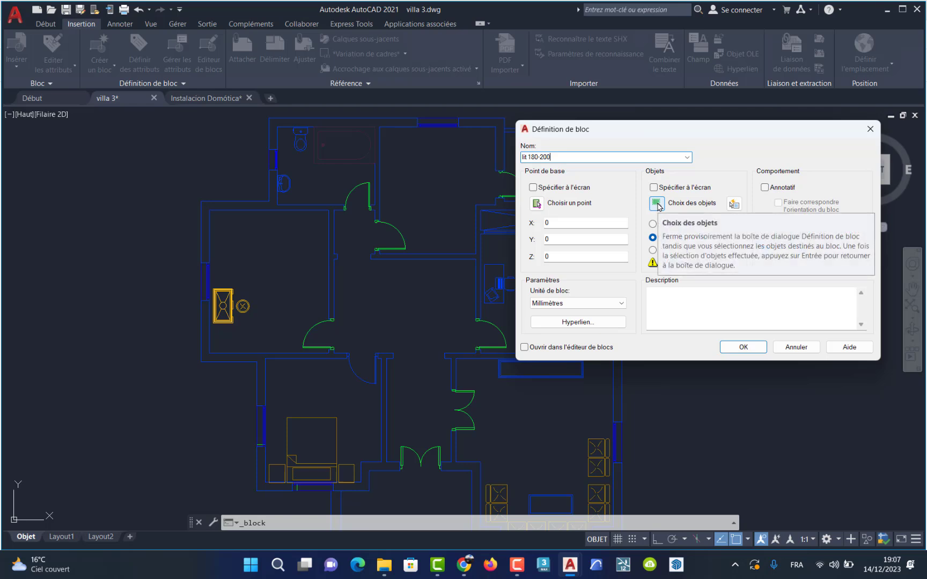
left_click(533, 188)
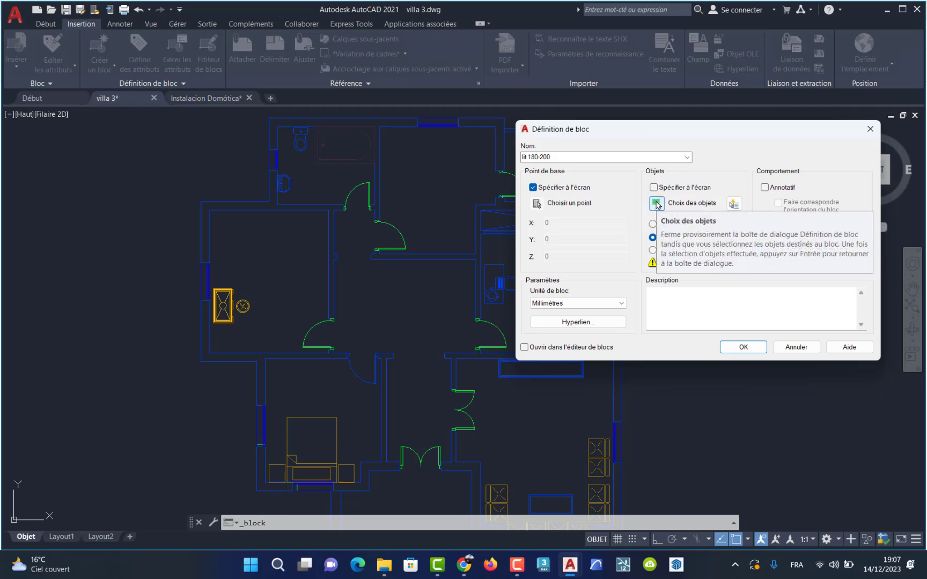
left_click(657, 204)
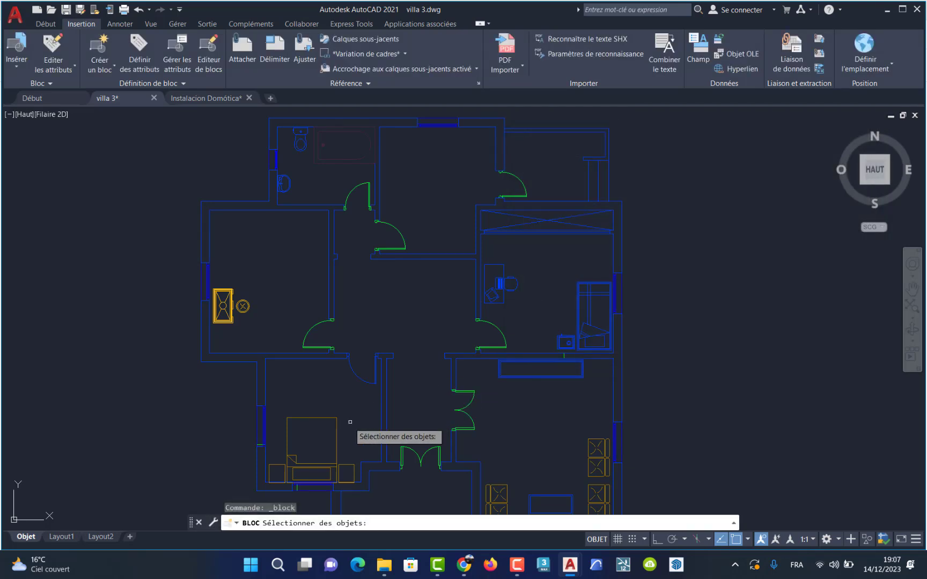
left_click(337, 436)
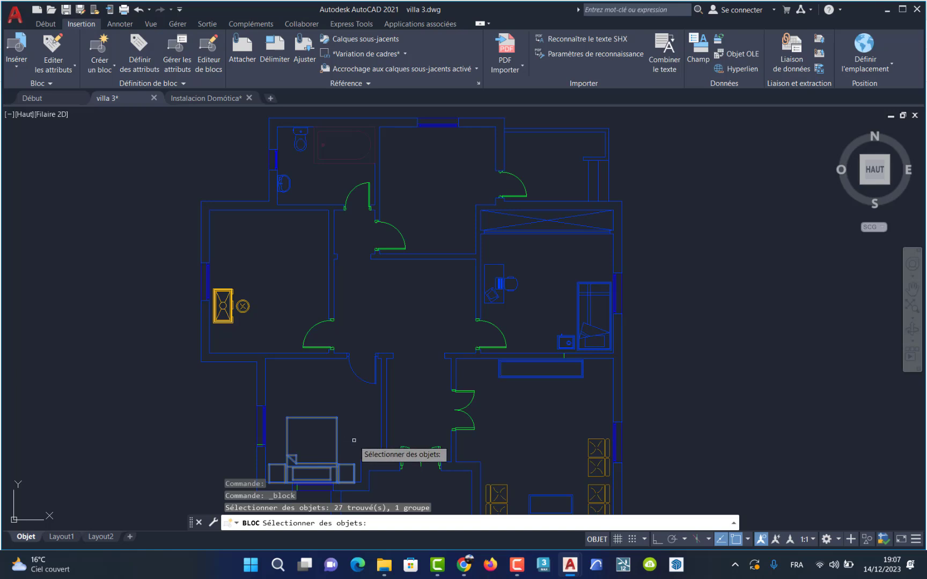
key("Return")
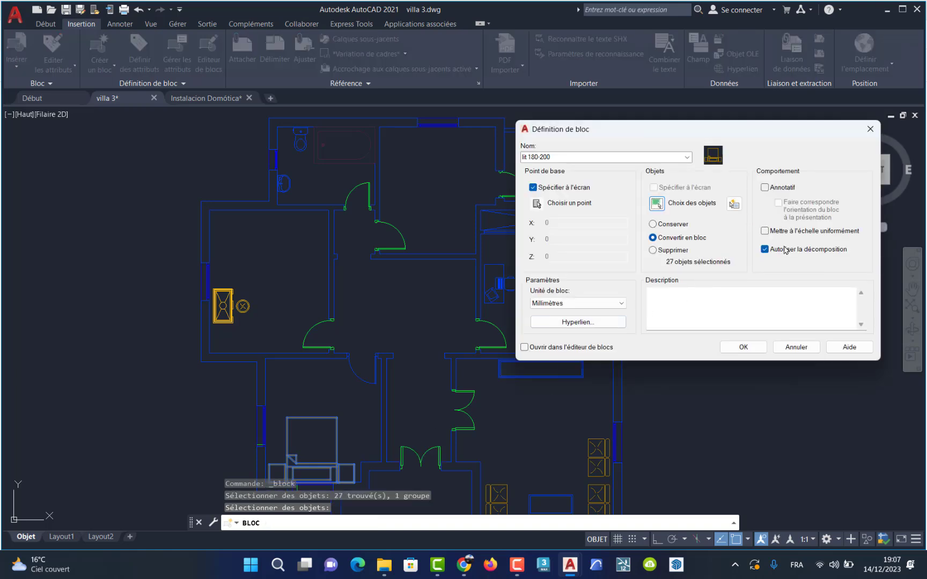
left_click(743, 347)
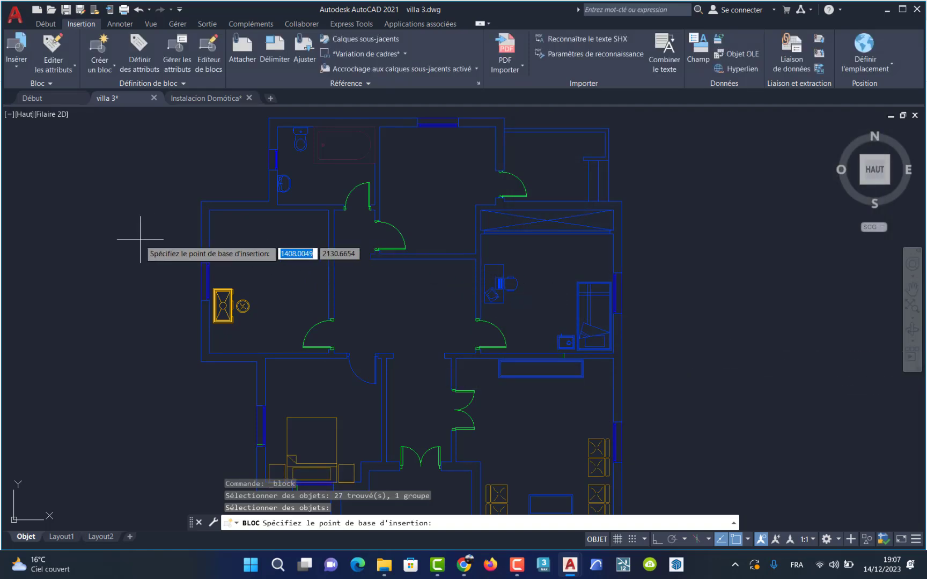
left_click(67, 239)
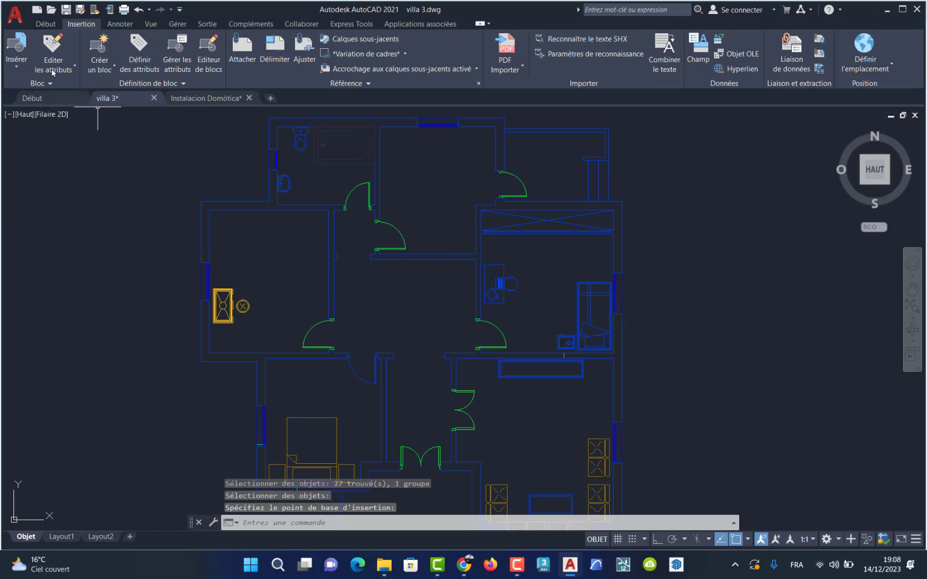
Try inserting the lit 180-200 block with its insertion point just east of the villa, and undo the insertion.
left_click(19, 68)
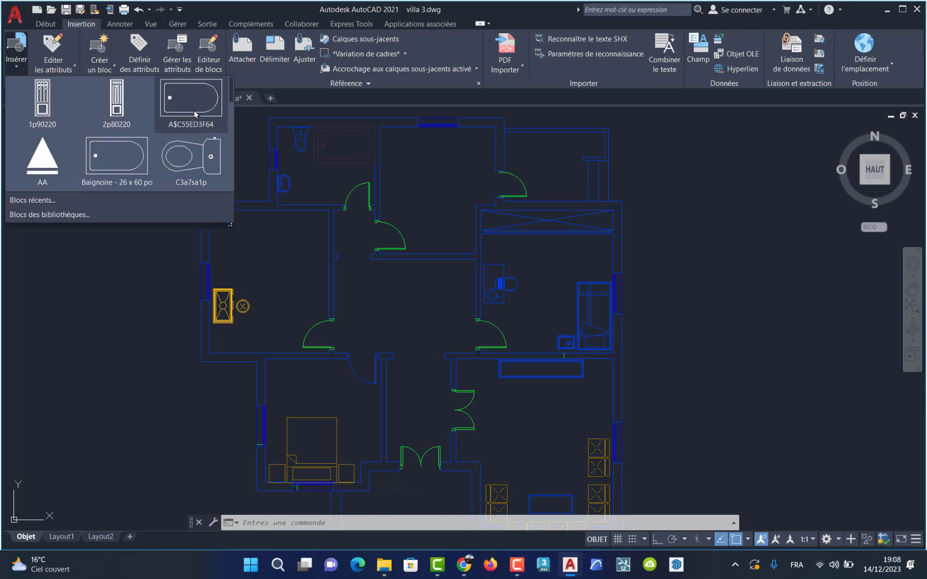
left_click_drag(232, 90, 234, 148)
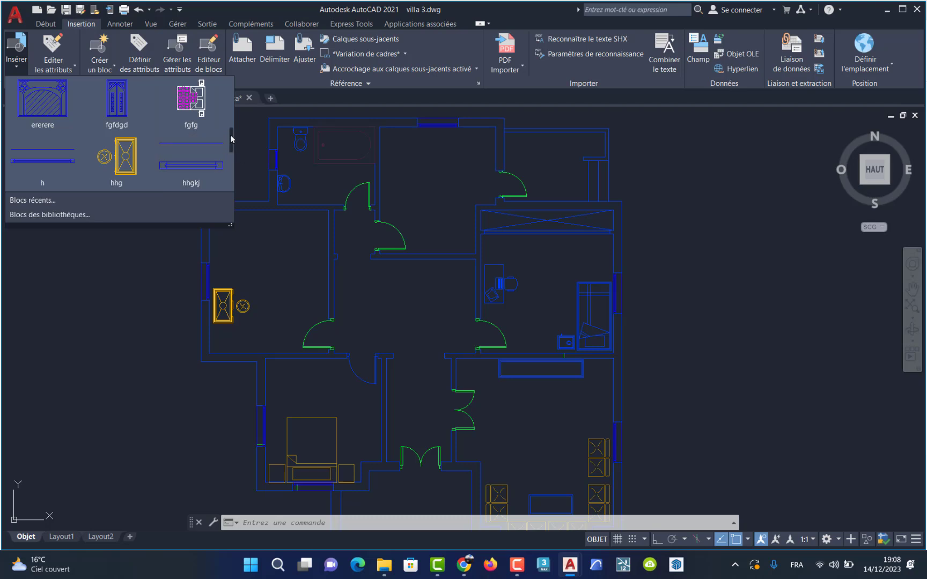
scroll(232, 151, "down", 1)
scroll(232, 151, "down", 1)
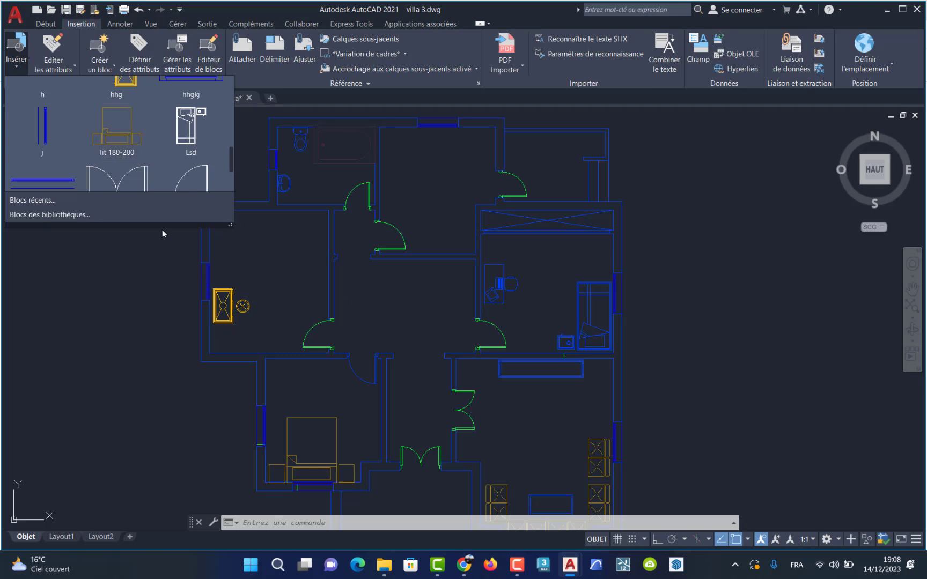
scroll(116, 134, "down", 1)
scroll(116, 134, "up", 1)
left_click(117, 131)
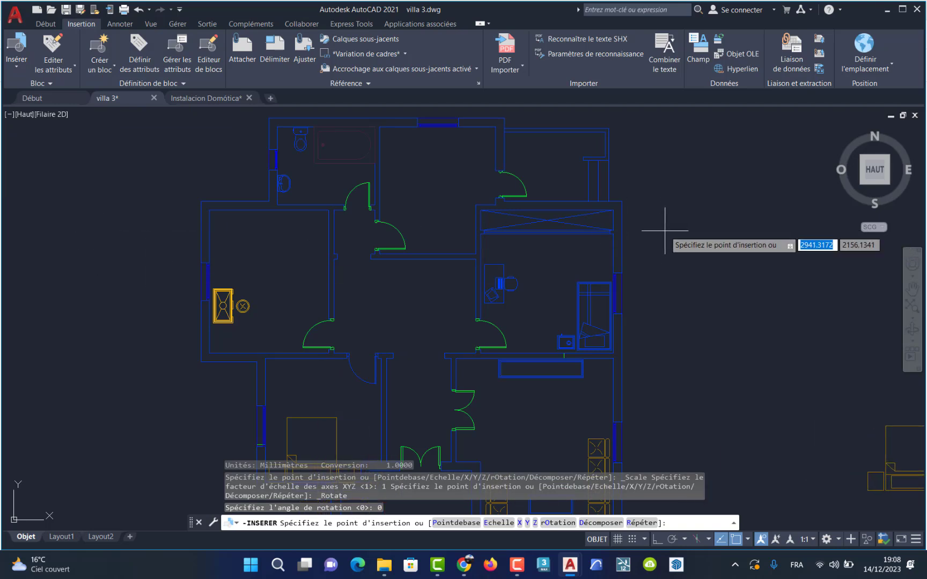
left_click(662, 230)
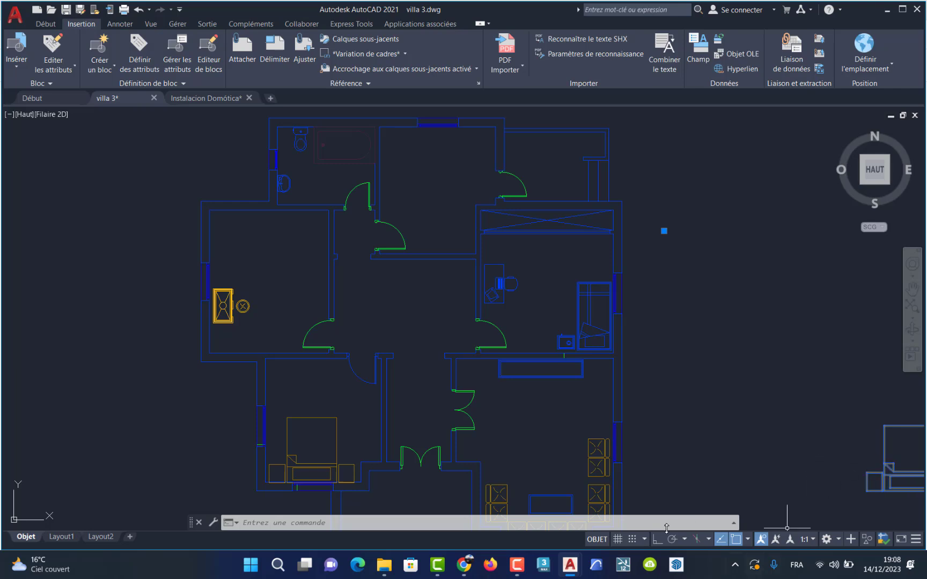
mouse_move(516, 572)
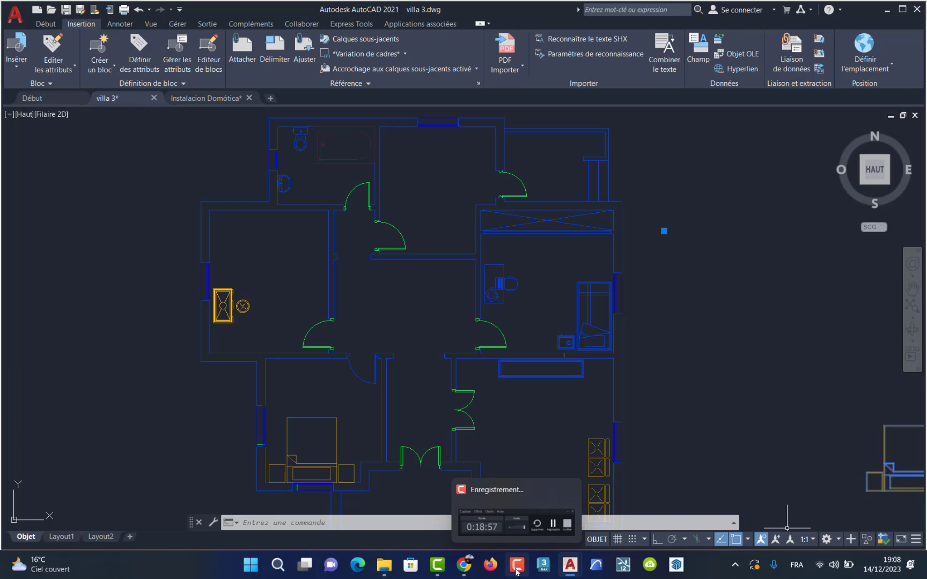
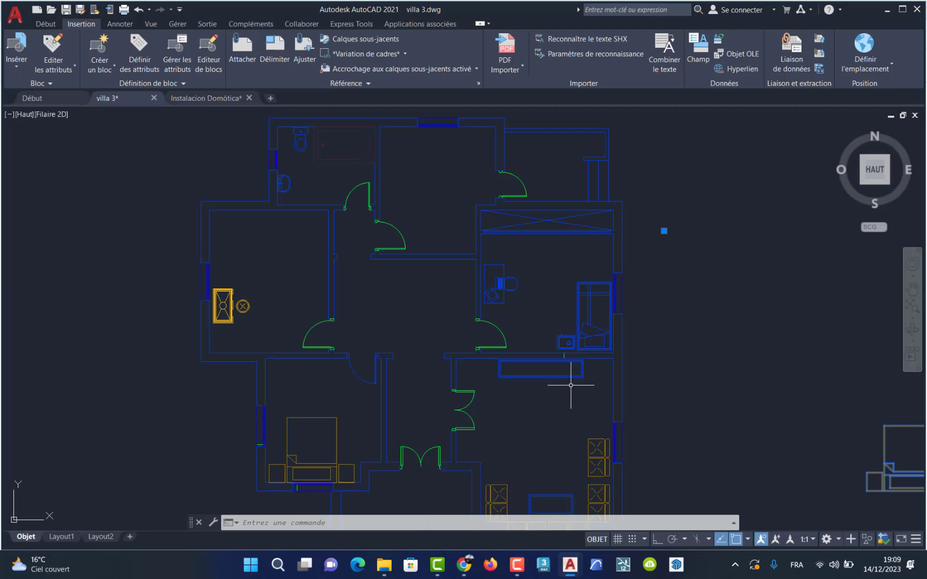
key("ctrl+z")
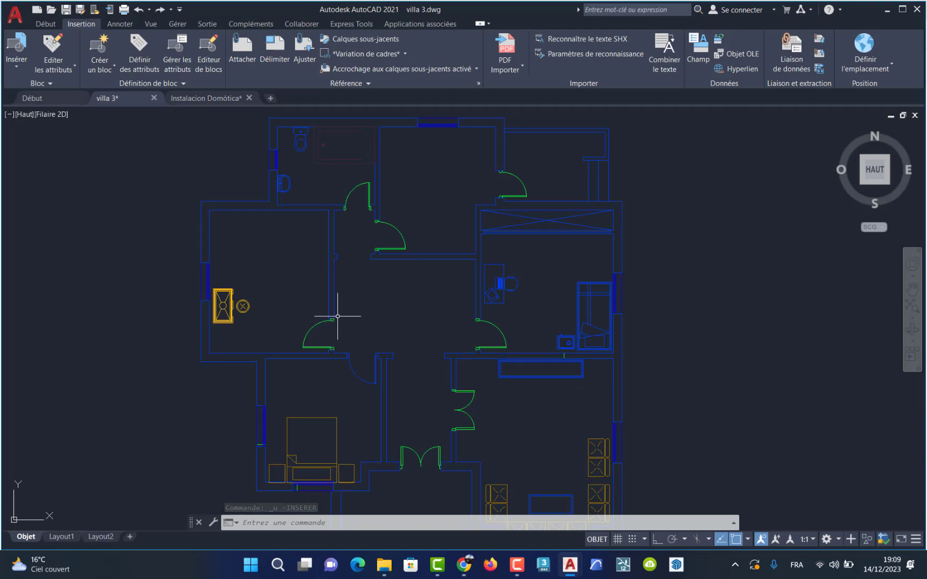
Make COT the current layer.
left_click(45, 24)
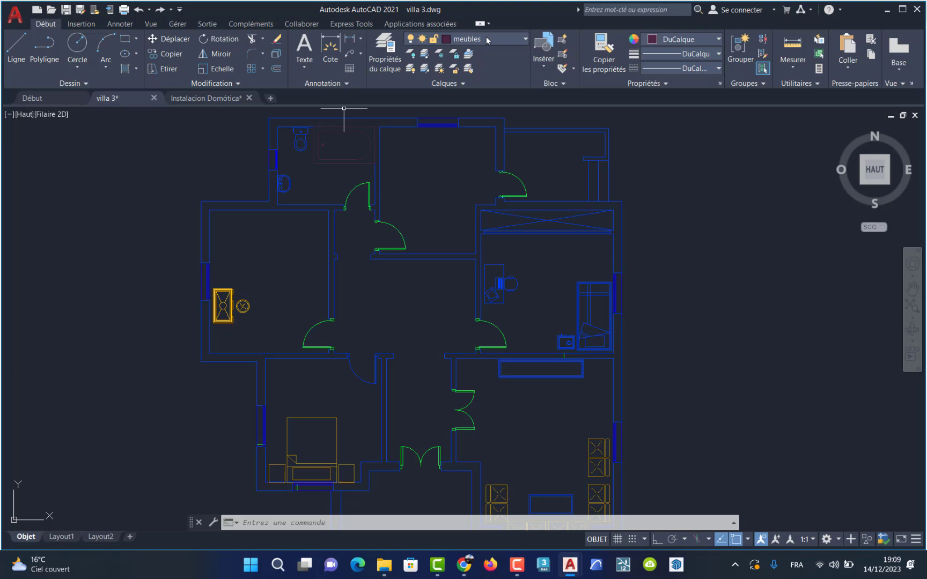
left_click(385, 51)
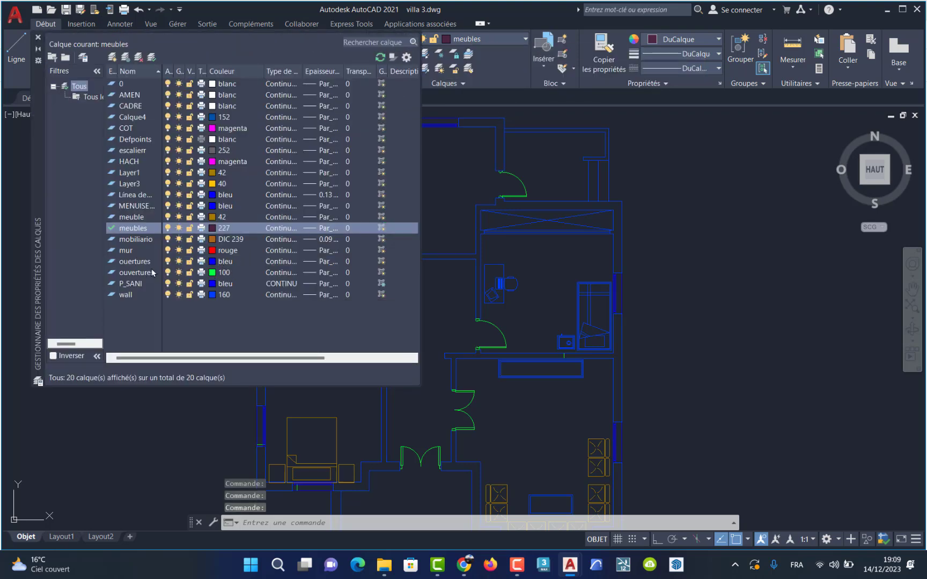
left_click(130, 129)
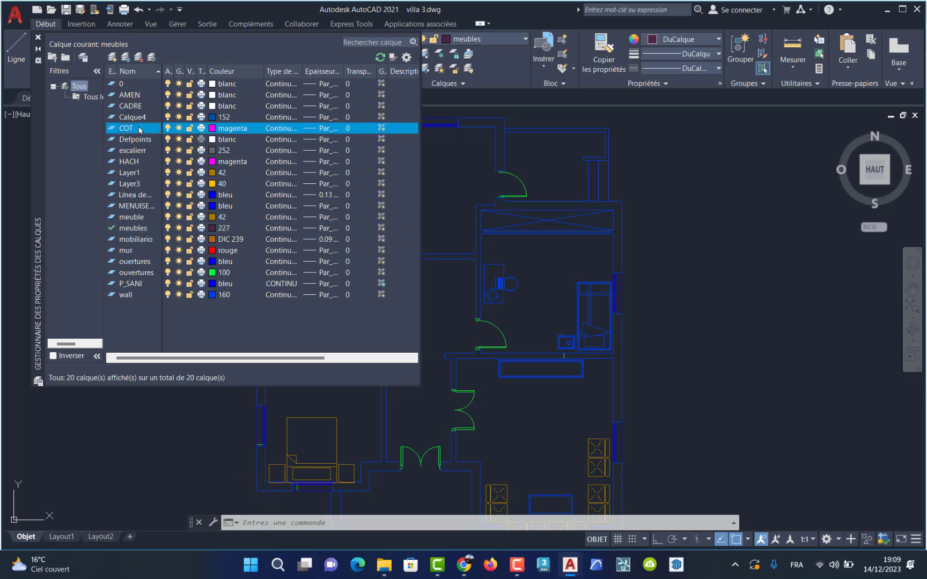
left_click(151, 57)
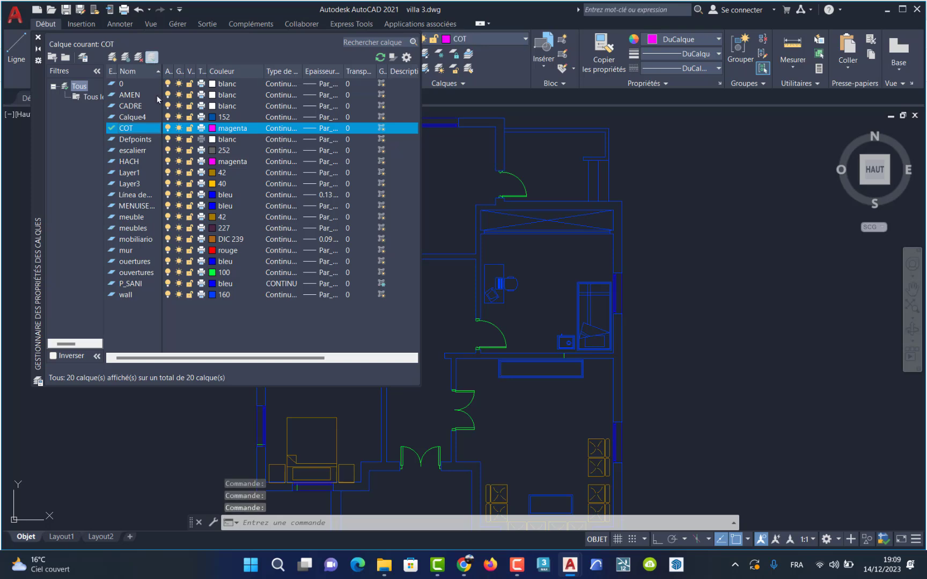
left_click(38, 37)
Add a linear dimension along the northernmost outer wall, from its west corner to its east corner, with the dimension line north of the wall.
scroll(372, 144, "down", 5)
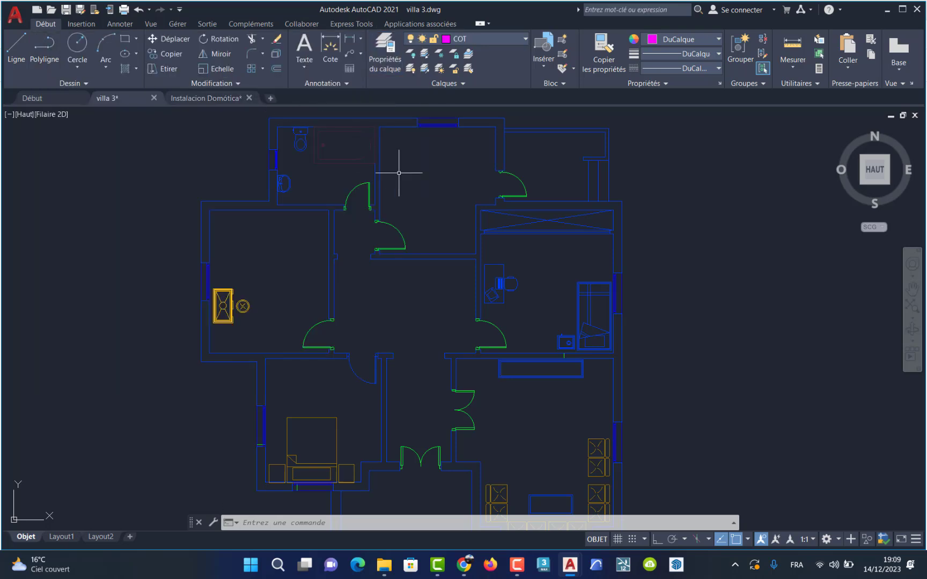
scroll(405, 133, "up", 5)
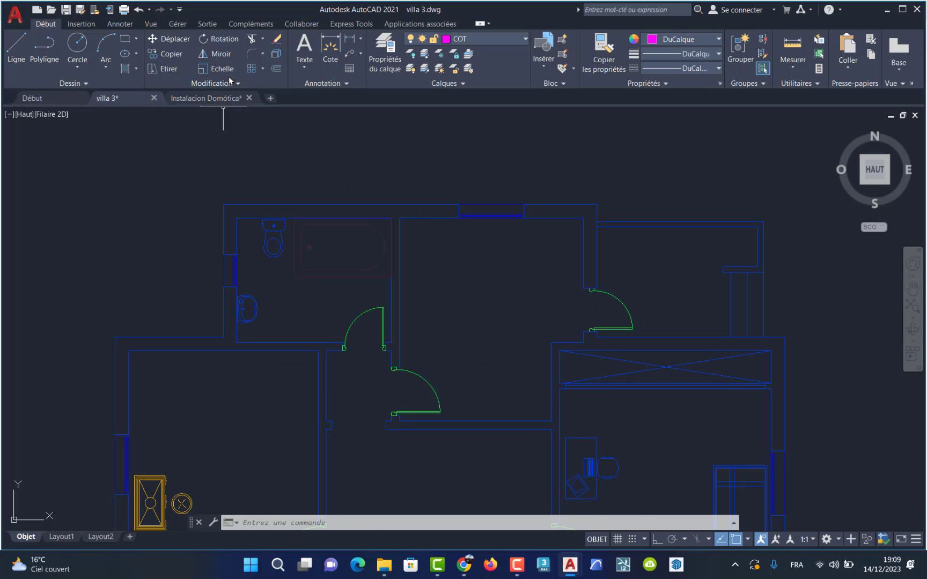
left_click(113, 24)
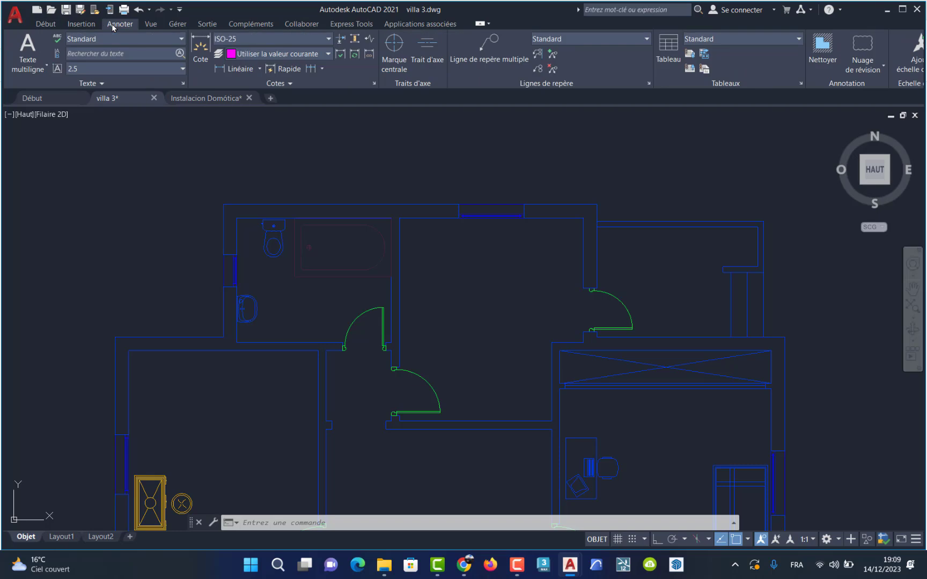
left_click(515, 564)
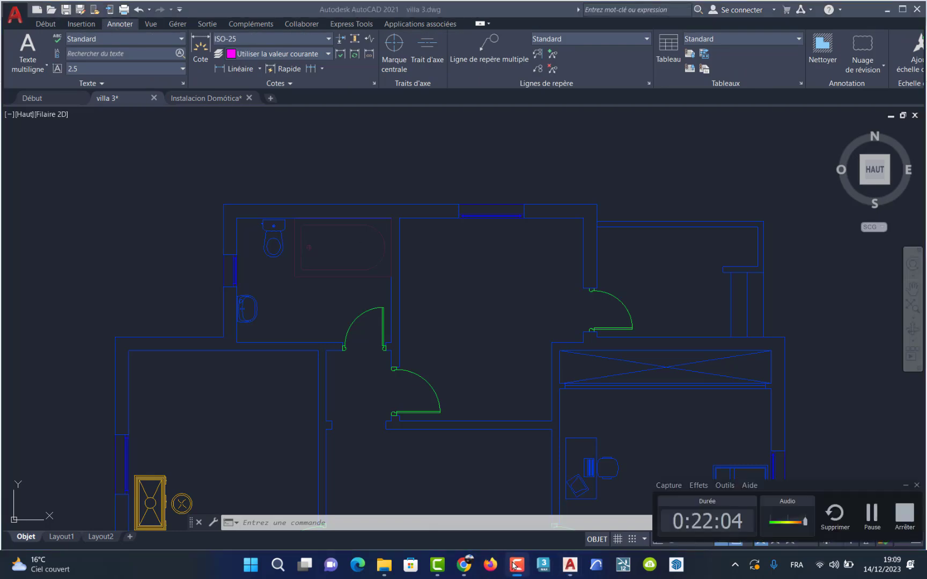
left_click(261, 69)
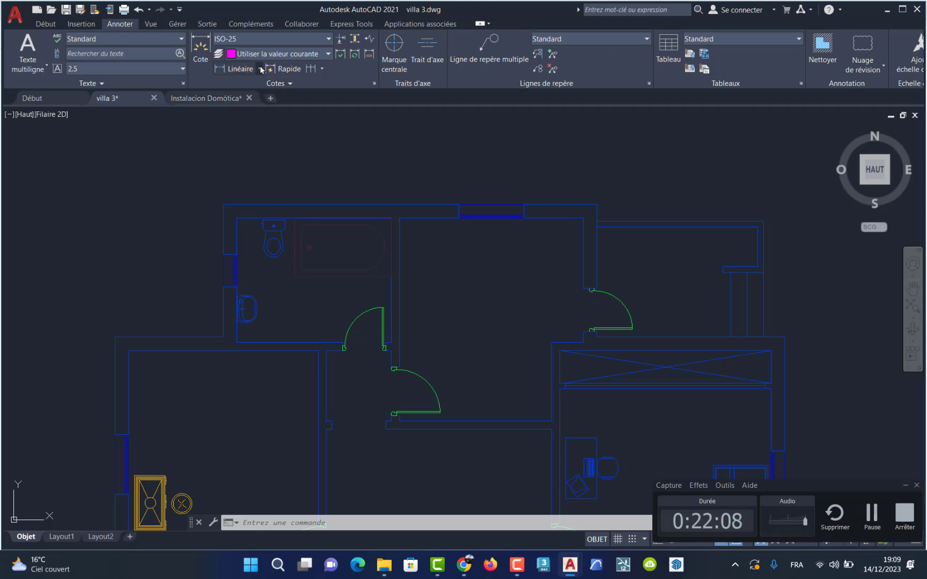
left_click(261, 70)
left_click(224, 85)
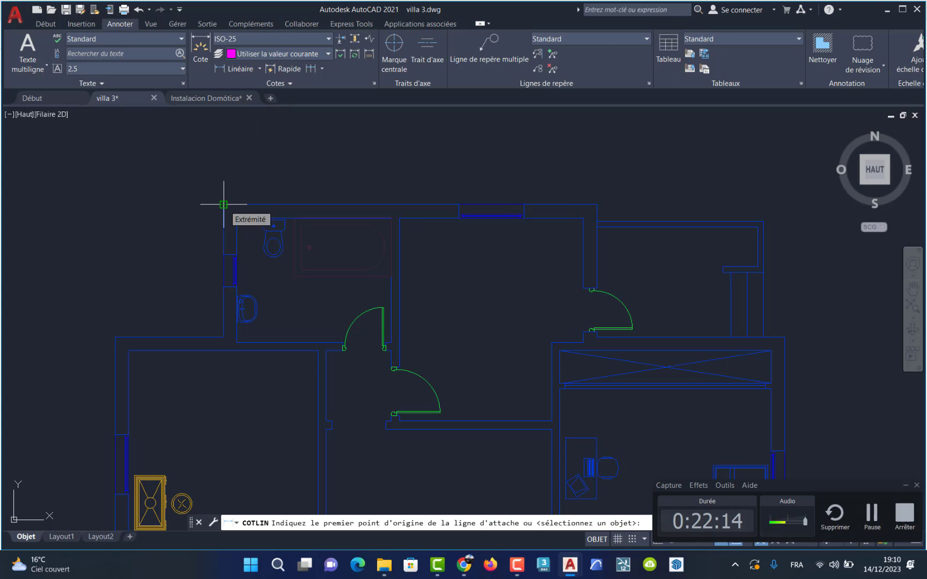
left_click(223, 205)
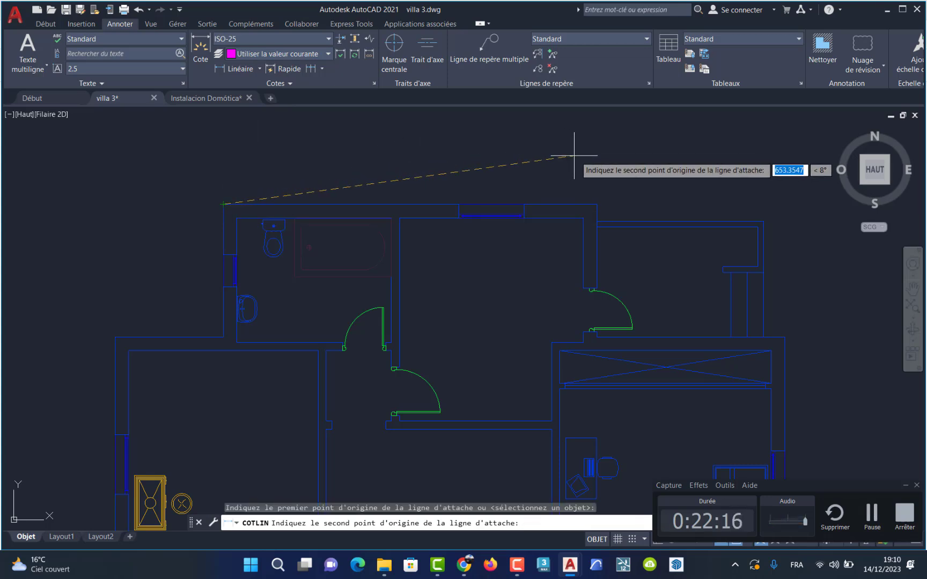
left_click(597, 205)
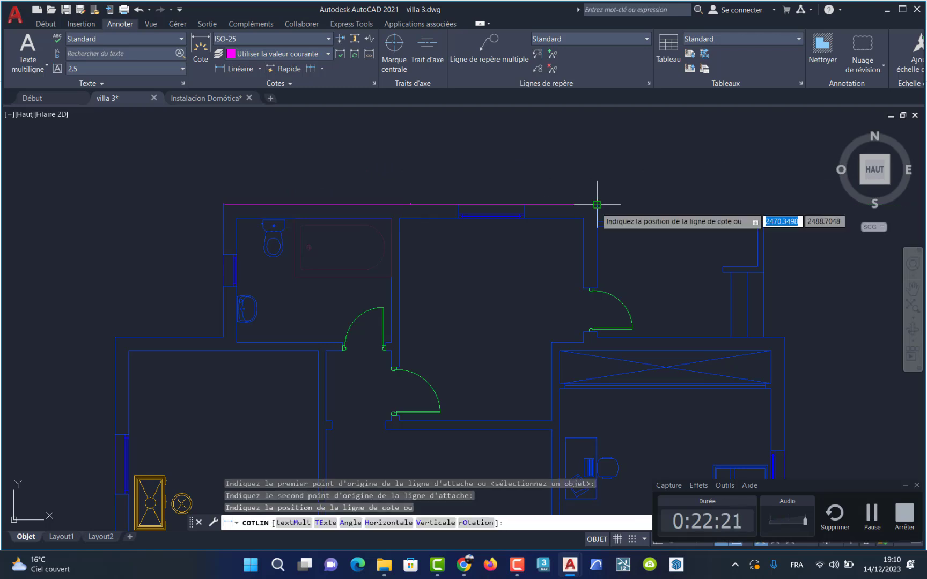
left_click(597, 156)
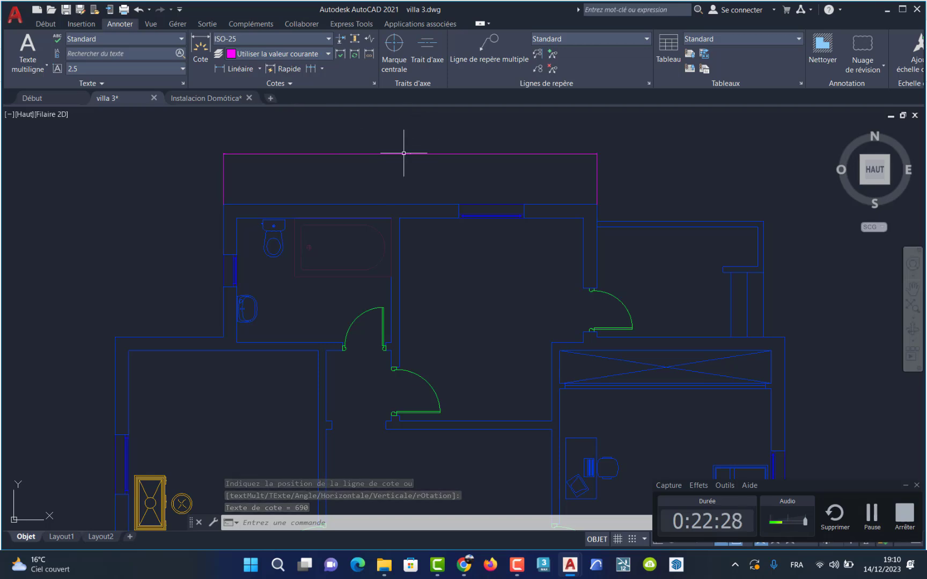
Modify the ISO-25 dimension style to suppress extension line 1 and extension line 2.
left_click(375, 84)
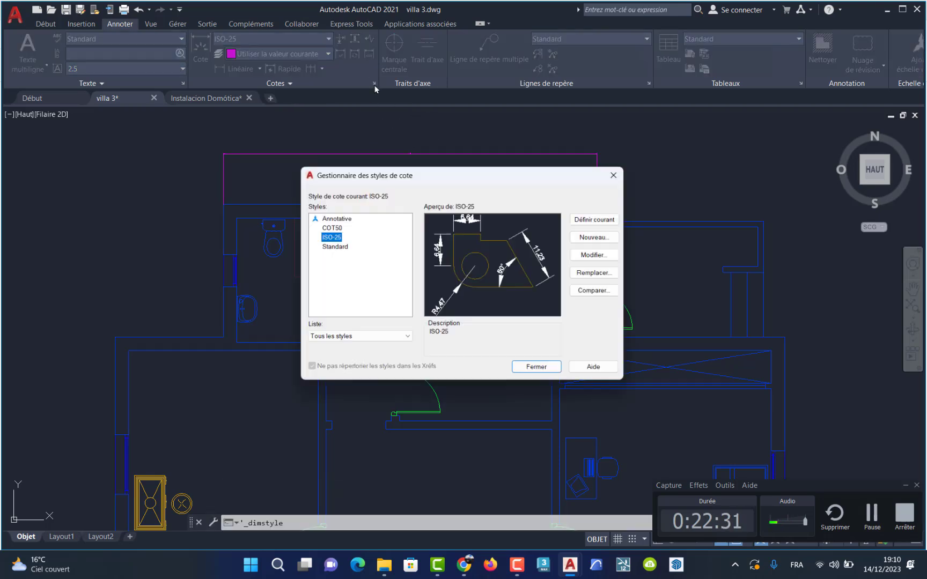
left_click(595, 256)
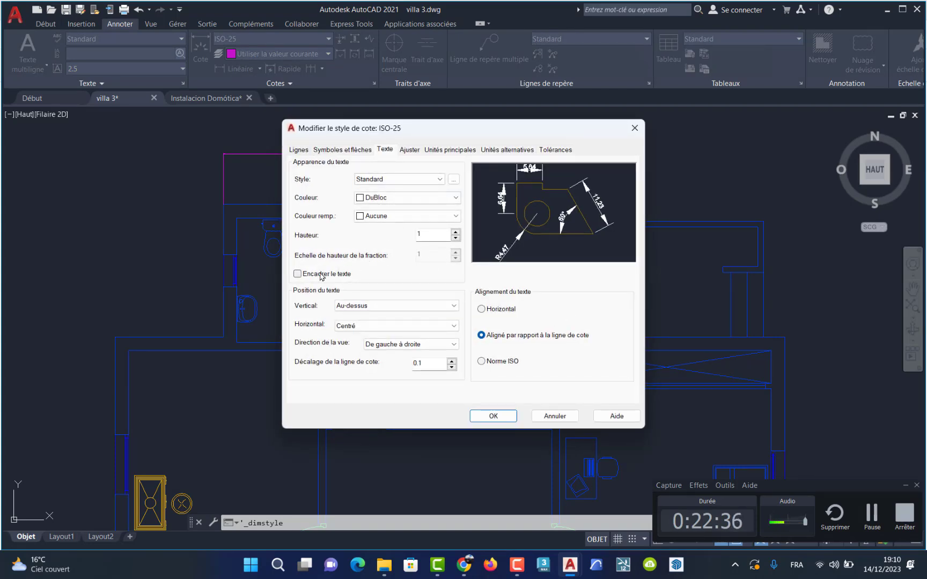
left_click(299, 150)
left_click(347, 364)
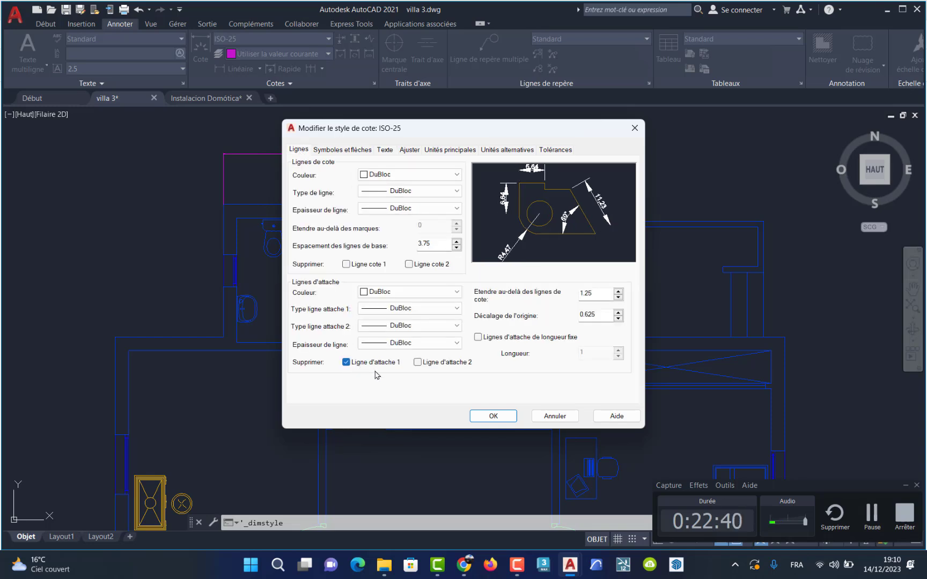
left_click(420, 365)
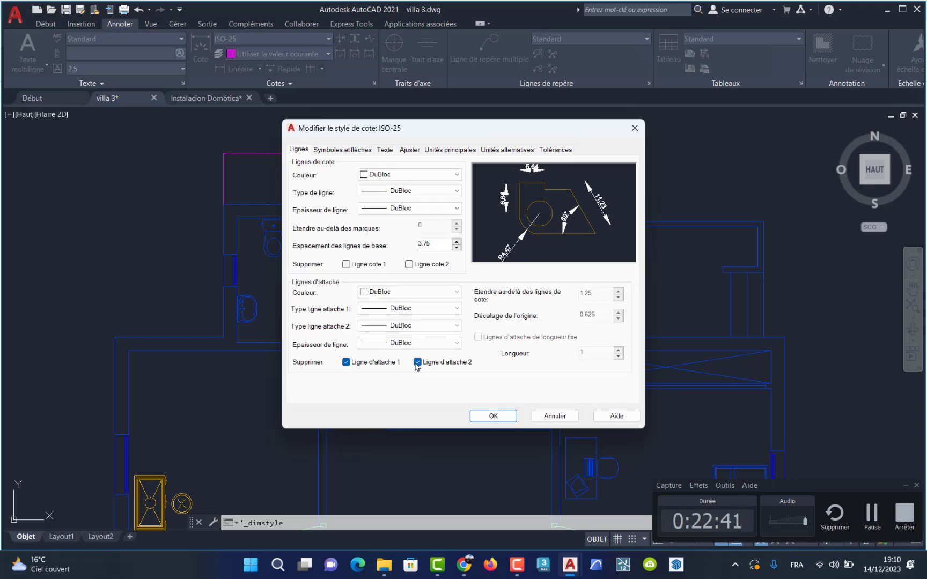
Set the ISO-25 style's dimension arrowheads to the architectural tick (Marque architecturale).
left_click(340, 152)
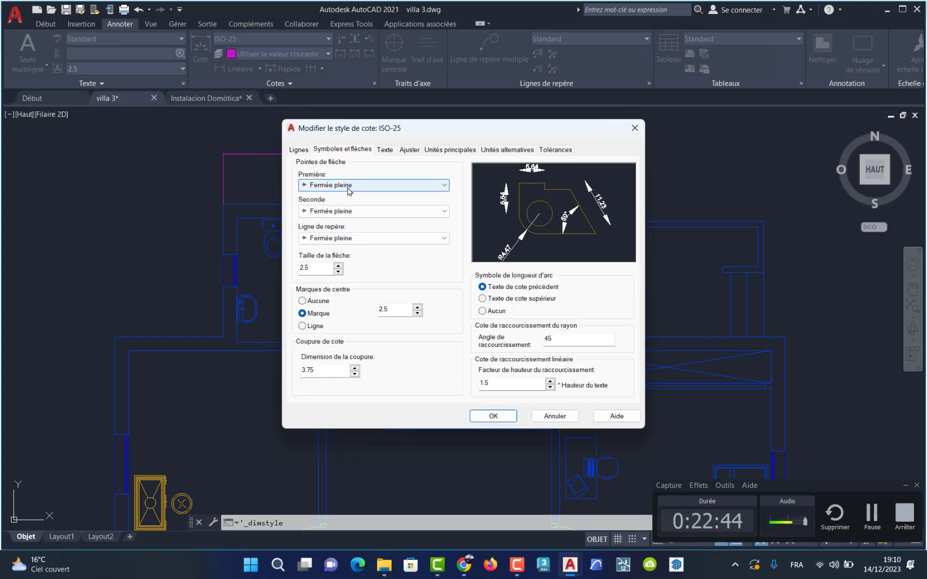
left_click(348, 186)
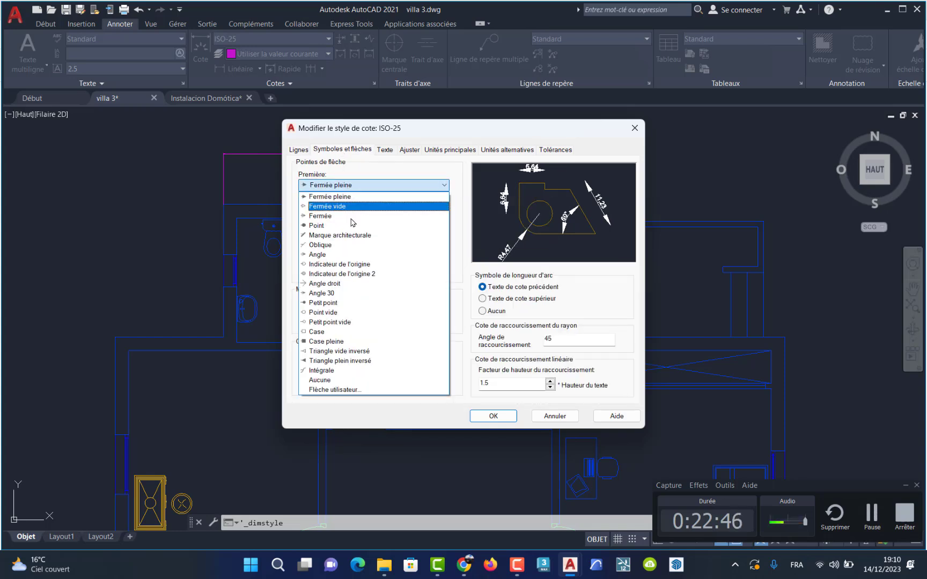
left_click(353, 237)
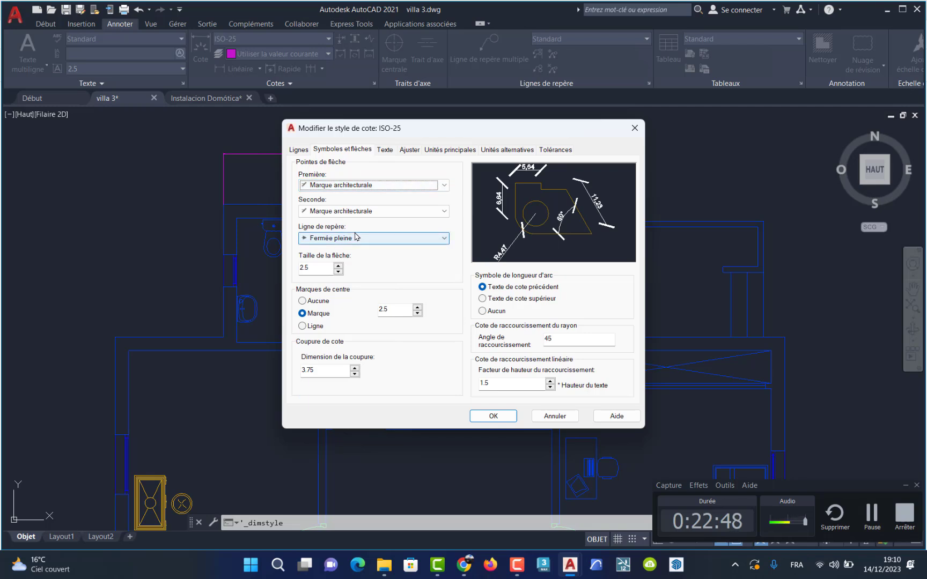
Set the ISO-25 style's text height to 10, then apply the changes and close the dimension style manager.
left_click(384, 150)
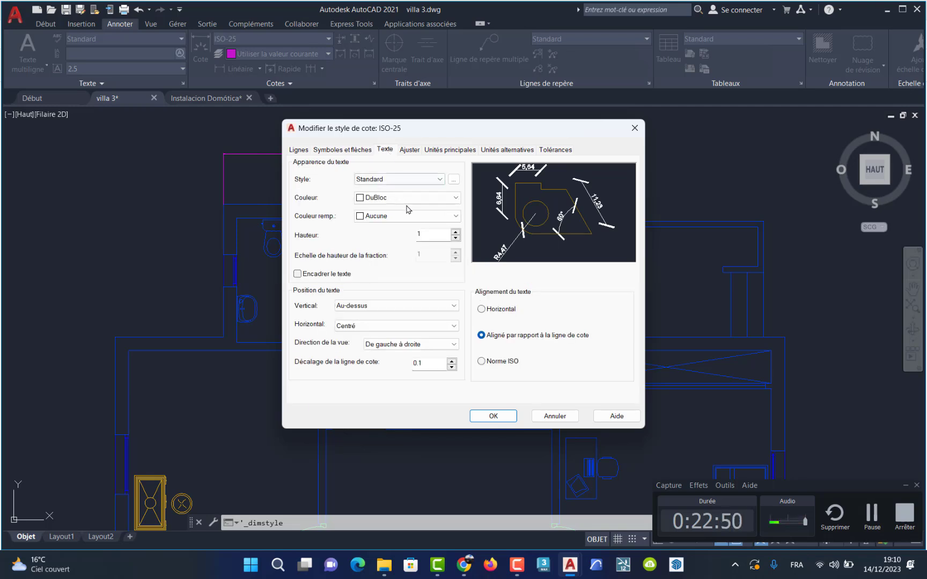
double_click(429, 233)
type("10")
left_click(494, 416)
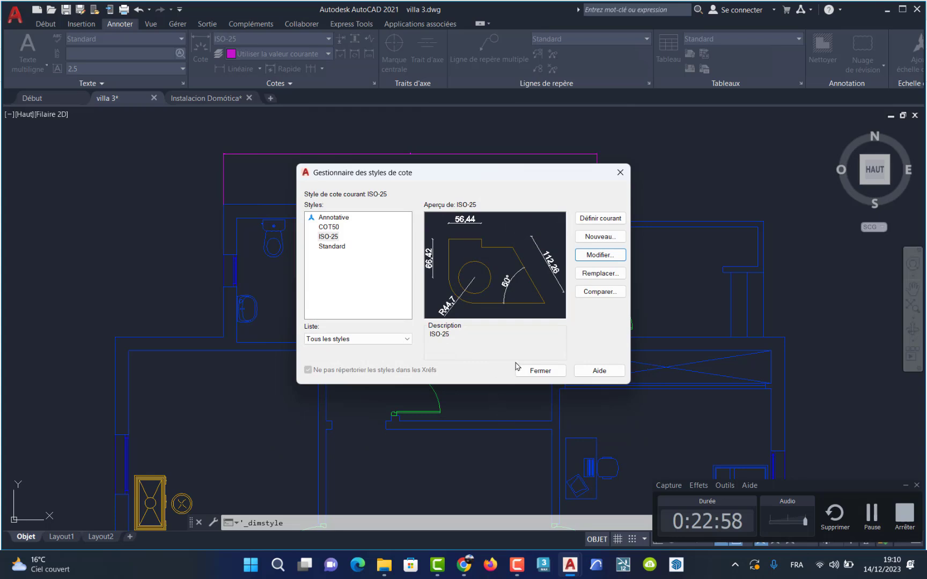
left_click(535, 370)
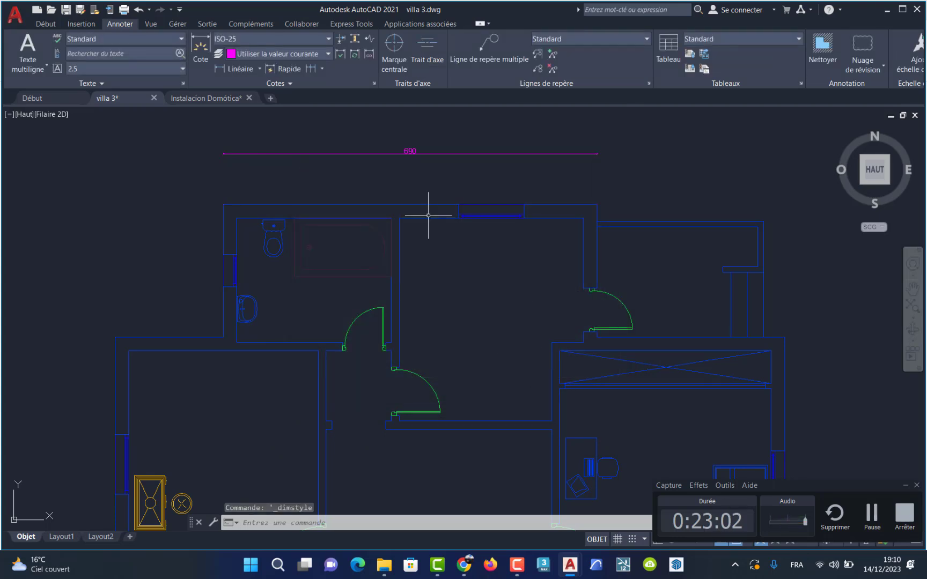
Delete the linear dimension north of the northernmost wall.
left_click(616, 141)
left_click(188, 184)
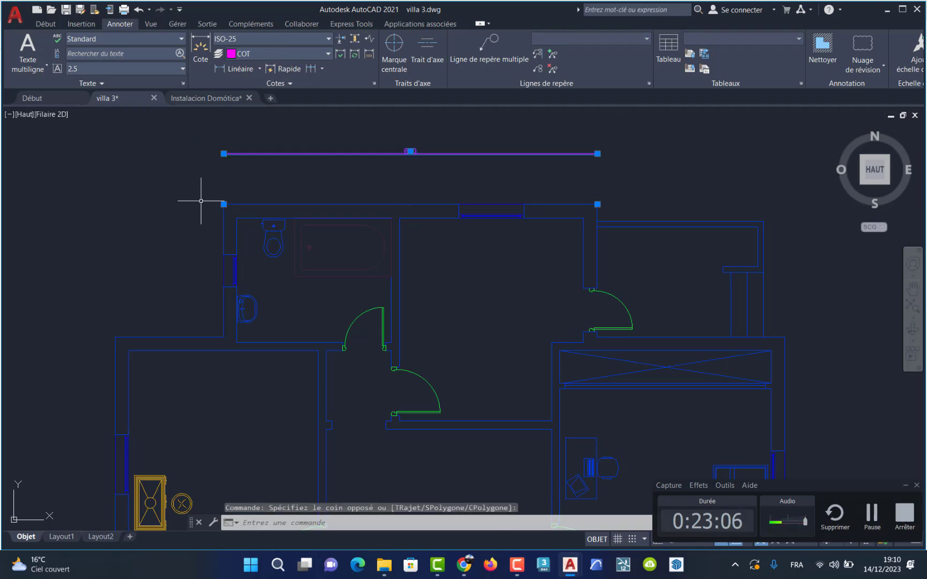
key("Delete")
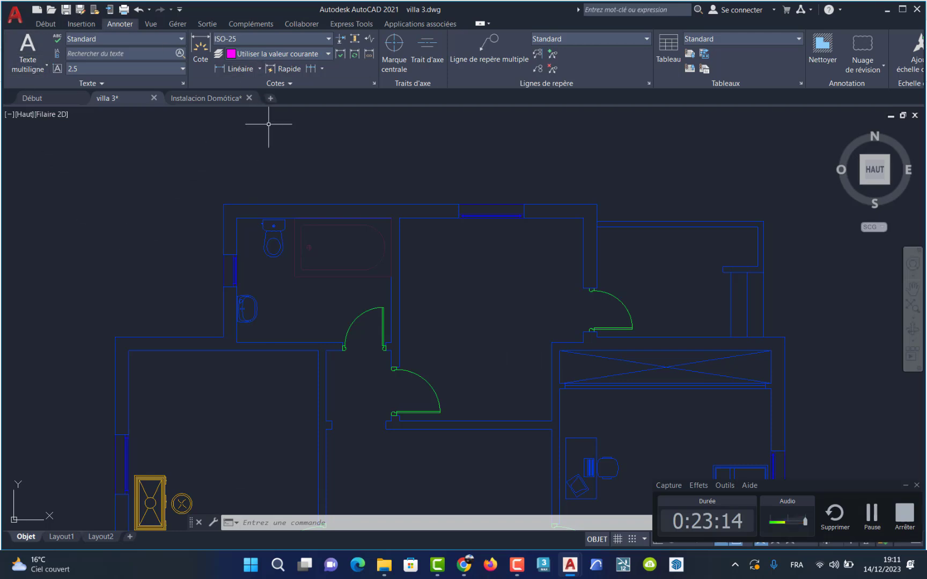
With ortho on, draw a horizontal guide line from the northernmost wall's outer west corner, extending west past the villa's west wall.
scroll(535, 326, "down", 5)
scroll(483, 244, "up", 8)
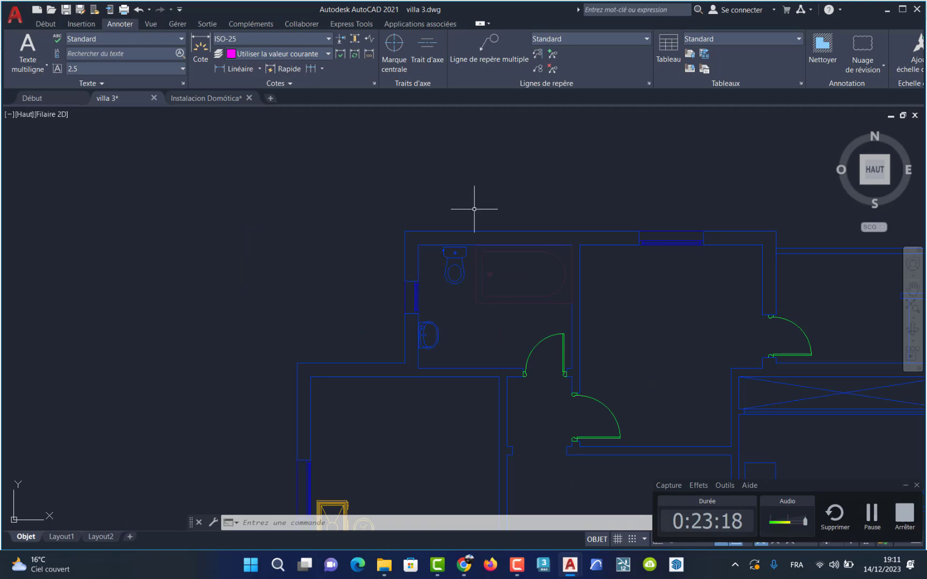
scroll(703, 265, "down", 6)
scroll(732, 253, "up", 2)
scroll(732, 254, "up", 2)
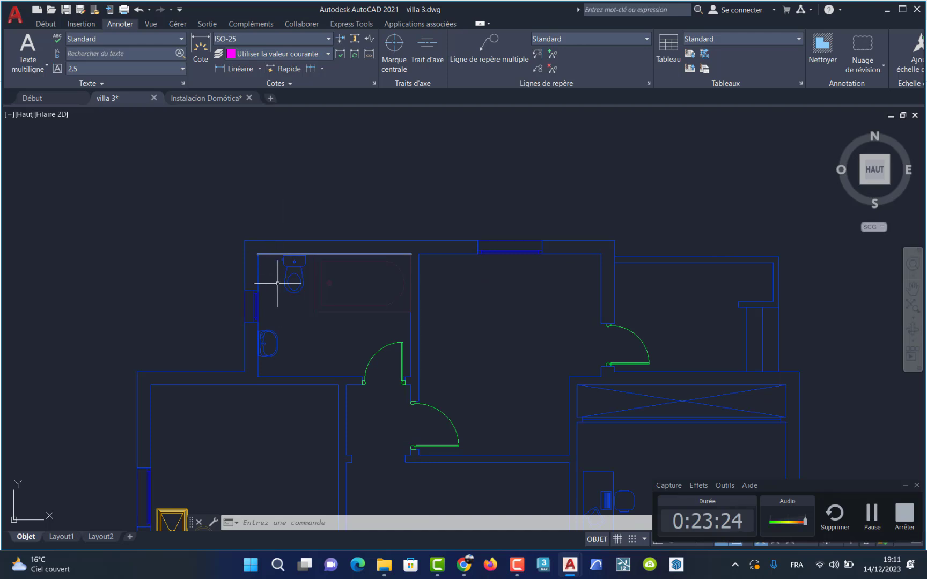
left_click(216, 68)
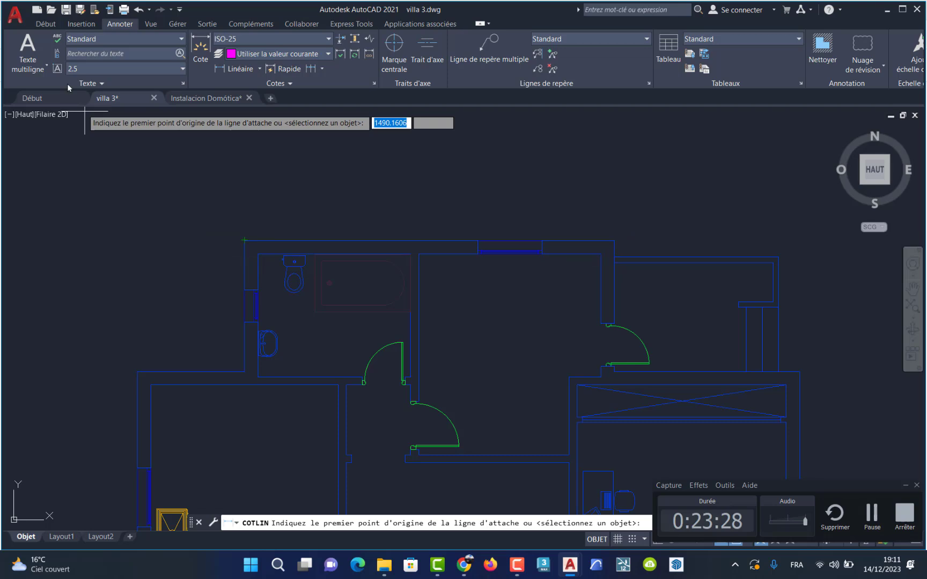
left_click(41, 25)
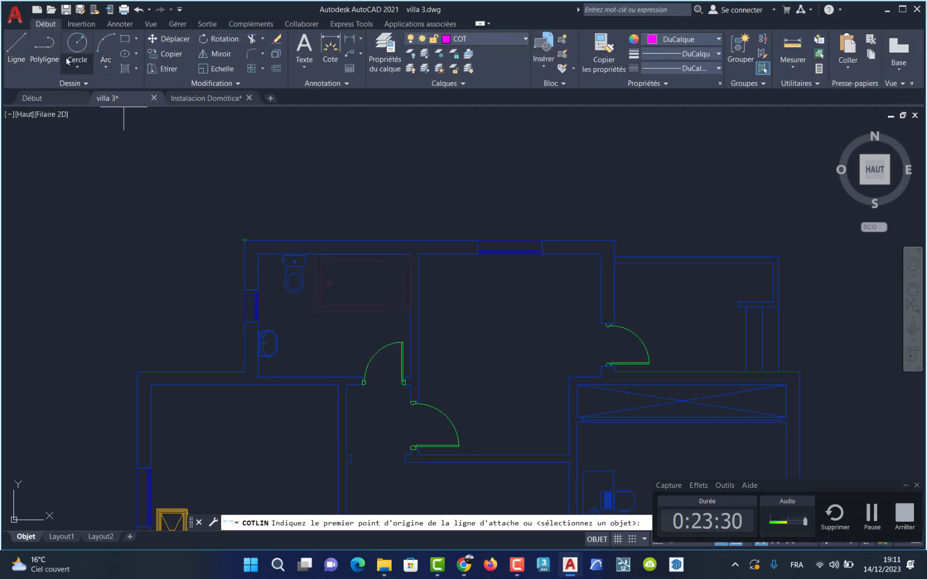
left_click(16, 45)
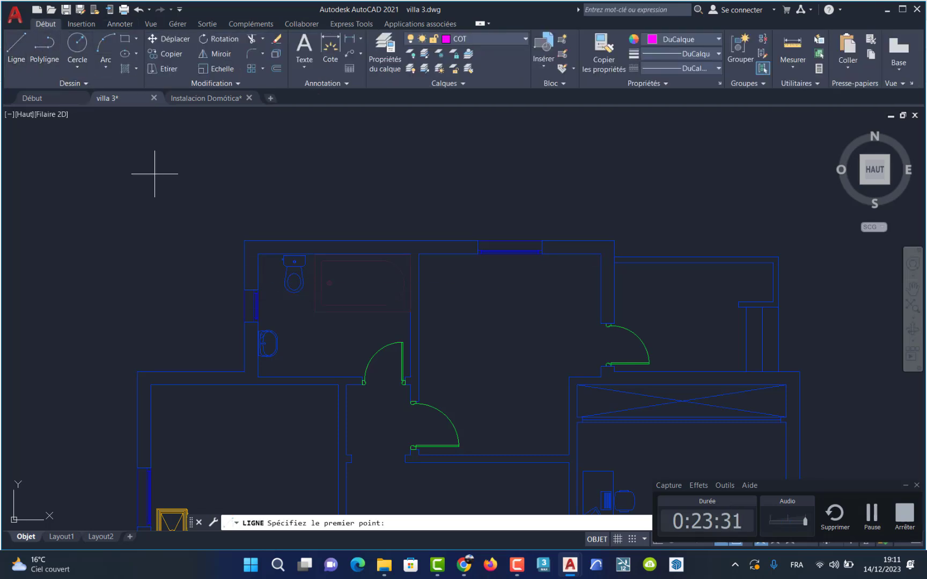
left_click(245, 240)
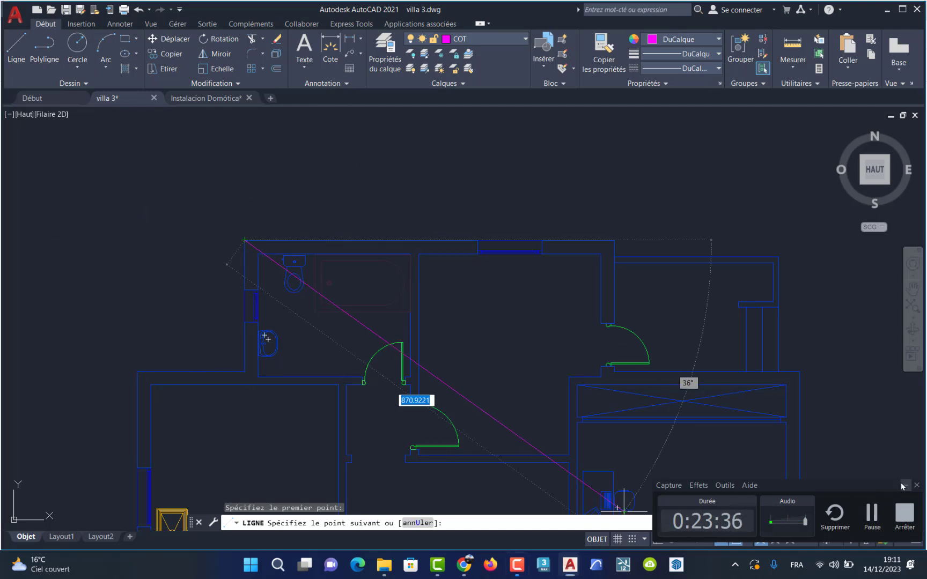
left_click(655, 540)
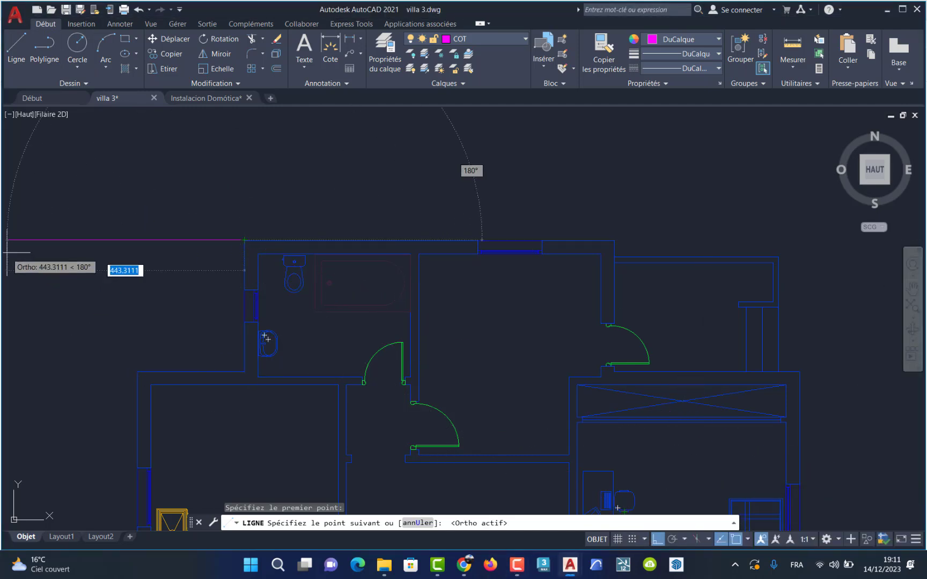
left_click(51, 250)
key("Return")
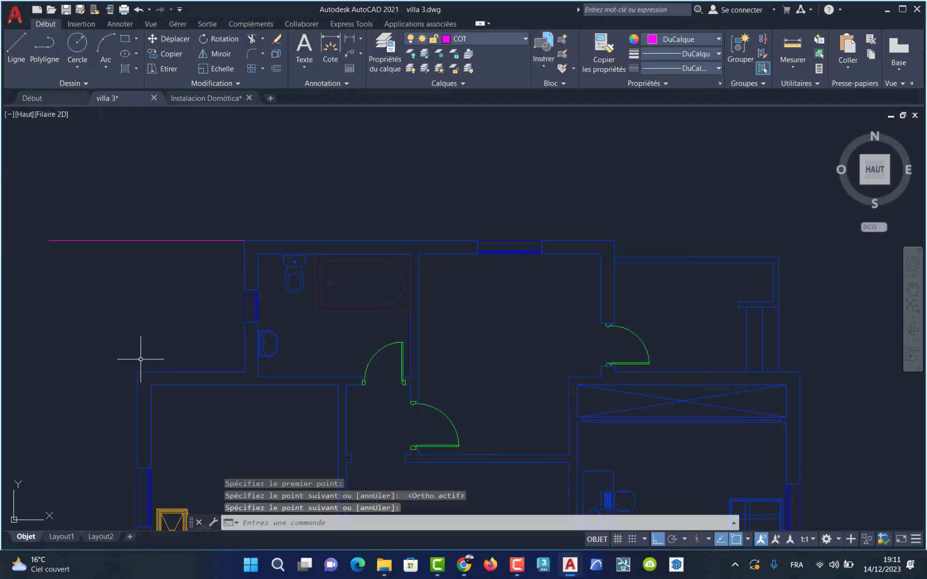
Draw a vertical guide line from the west wing's outer northwest corner north across the horizontal guide line.
key("Return")
left_click(138, 372)
left_click(117, 176)
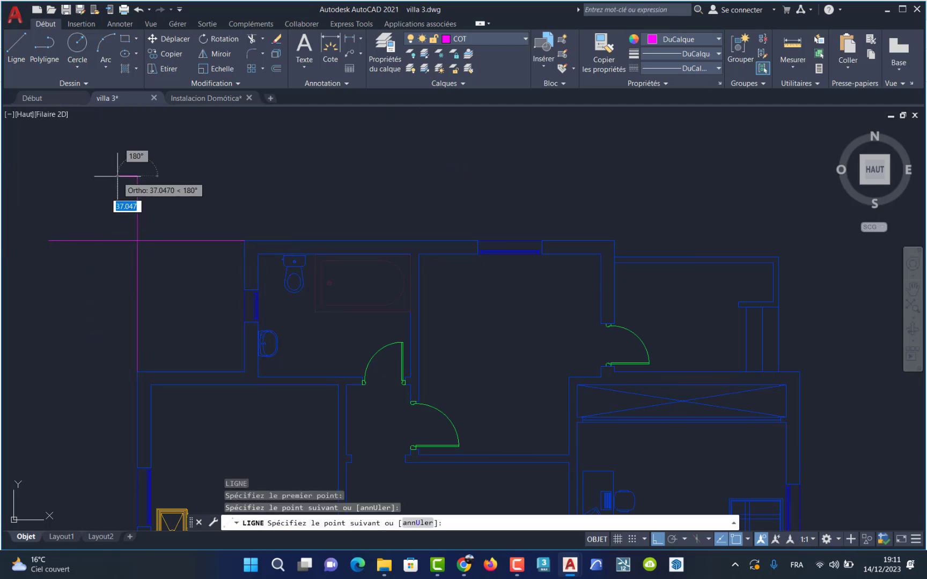
key("Return")
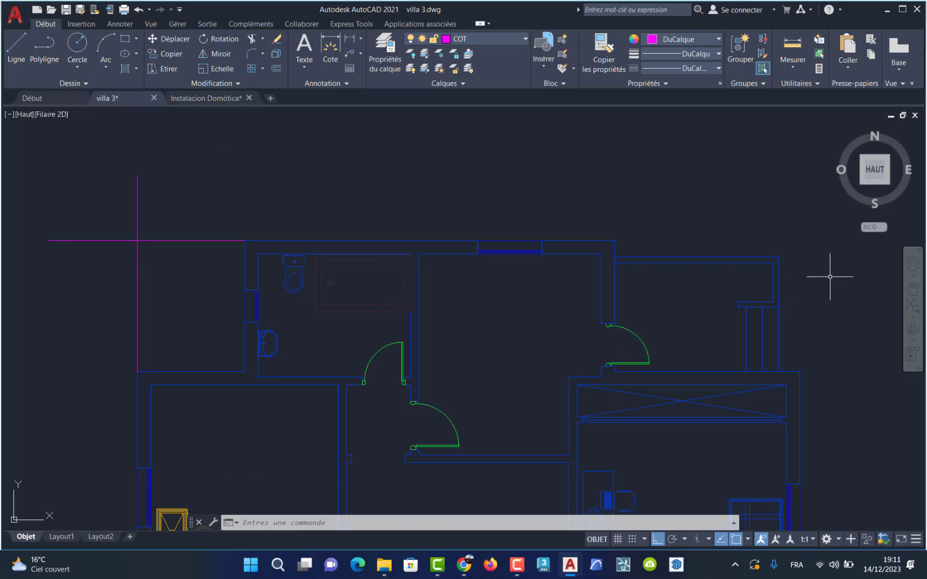
Draw a vertical guide line north from the outer northeast corner of the small northeast space with the stepped wall.
type("l")
key("Return")
left_click(779, 257)
left_click(759, 186)
key("Return")
Draw a horizontal guide line from the northernmost wall's outer east corner, extending east past the villa's east wall.
key("Return")
left_click(615, 241)
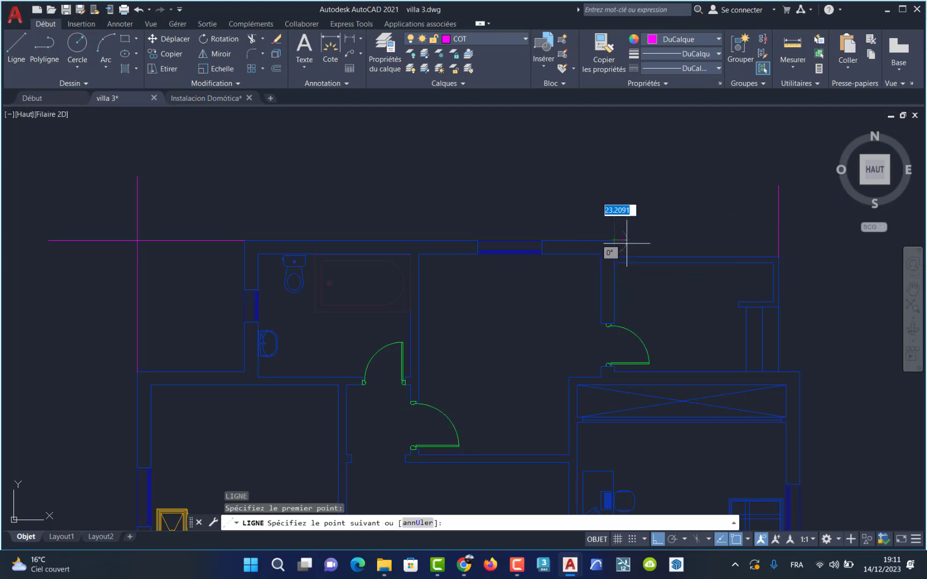
left_click(831, 233)
key("Return")
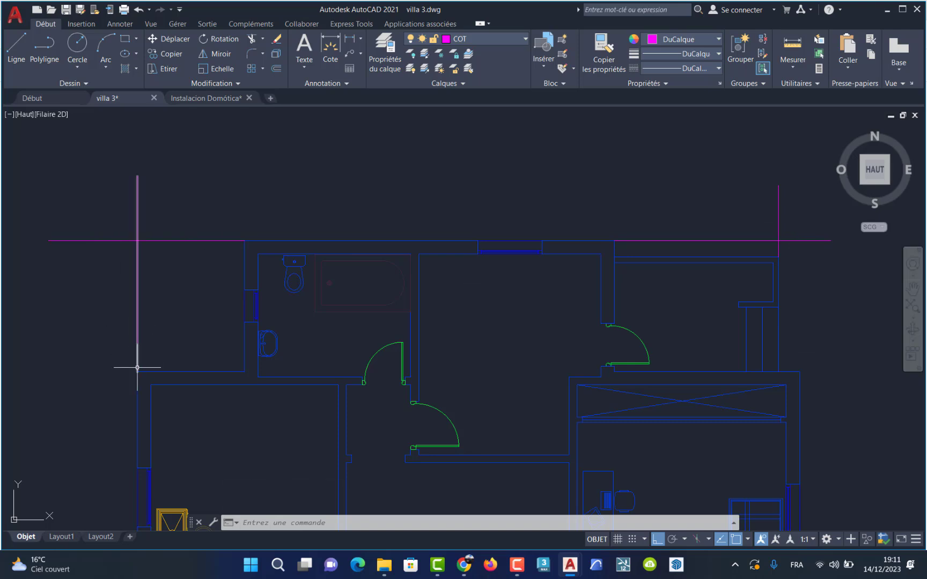
Draw a vertical guide line from the east wing's outer northeast corner north past the horizontal guide line.
left_click(16, 48)
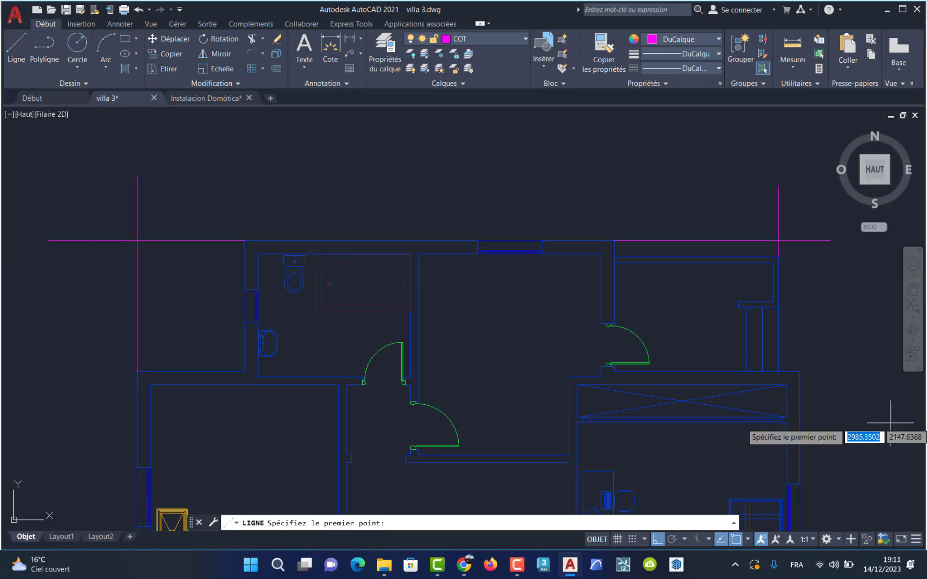
left_click(799, 372)
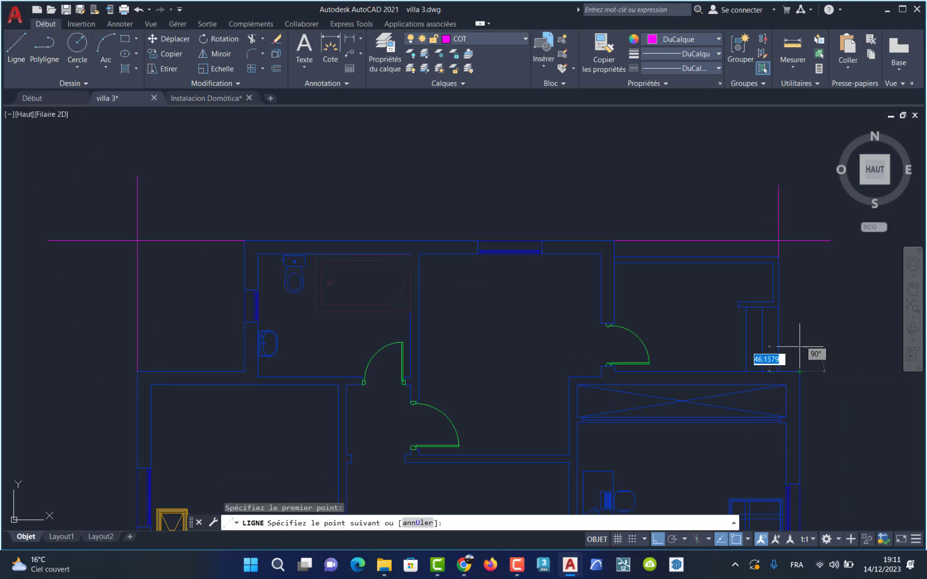
left_click(798, 192)
key("Return")
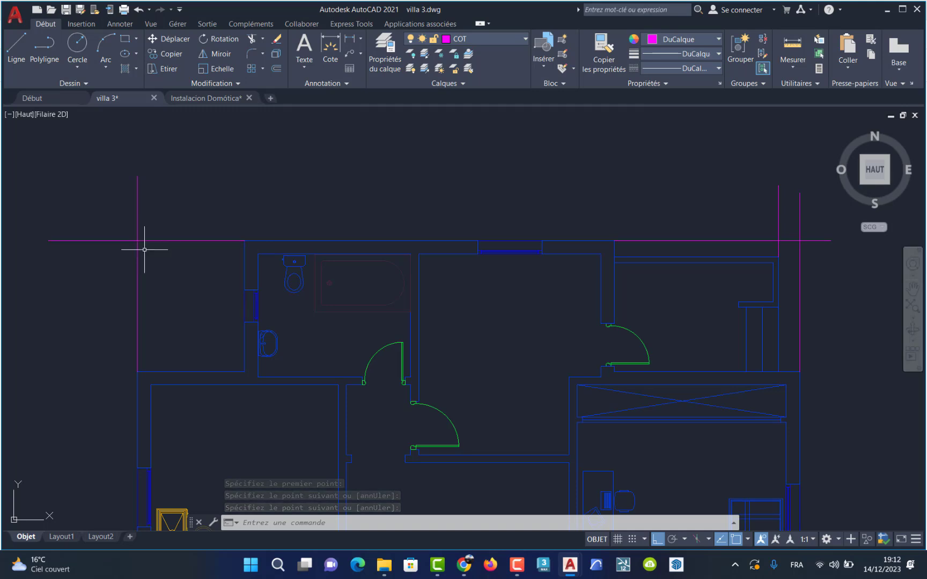
Add an overall linear dimension between the easternmost and westernmost guide line intersections, with its dimension line north of the villa.
left_click(131, 25)
left_click(226, 71)
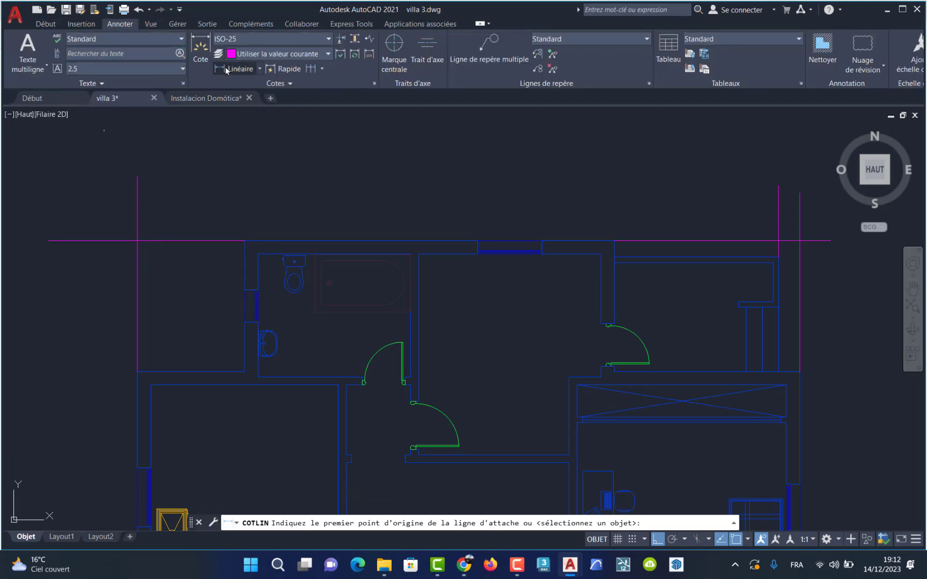
left_click(799, 240)
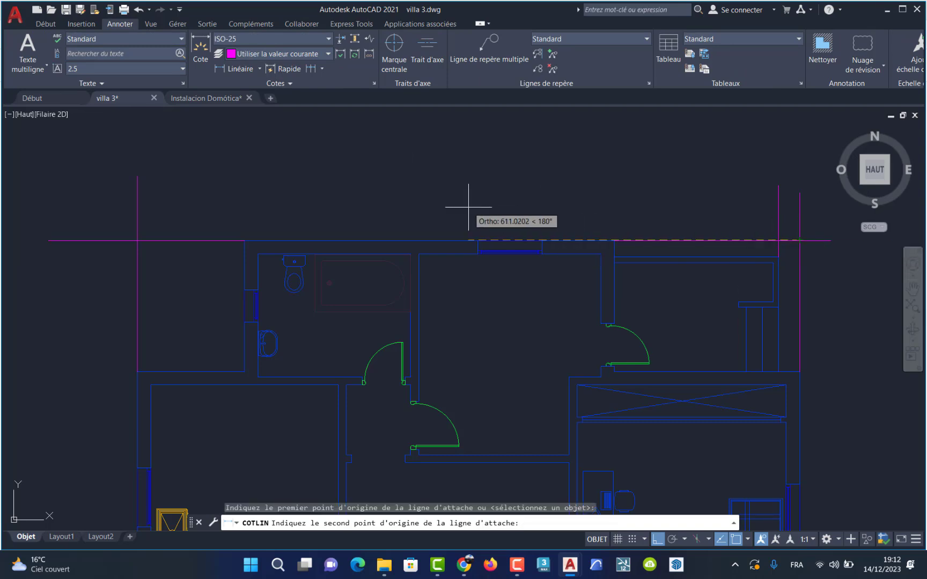
left_click(137, 240)
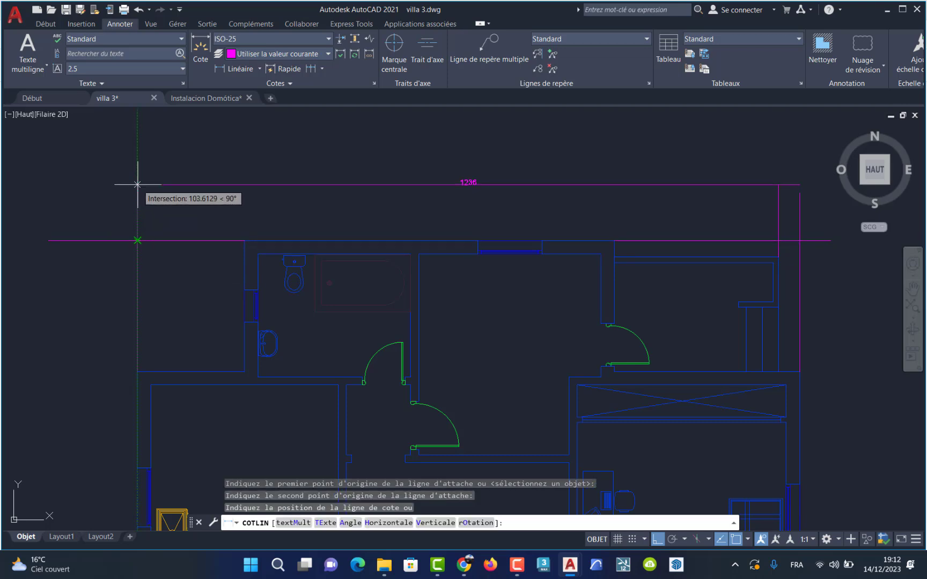
left_click(138, 184)
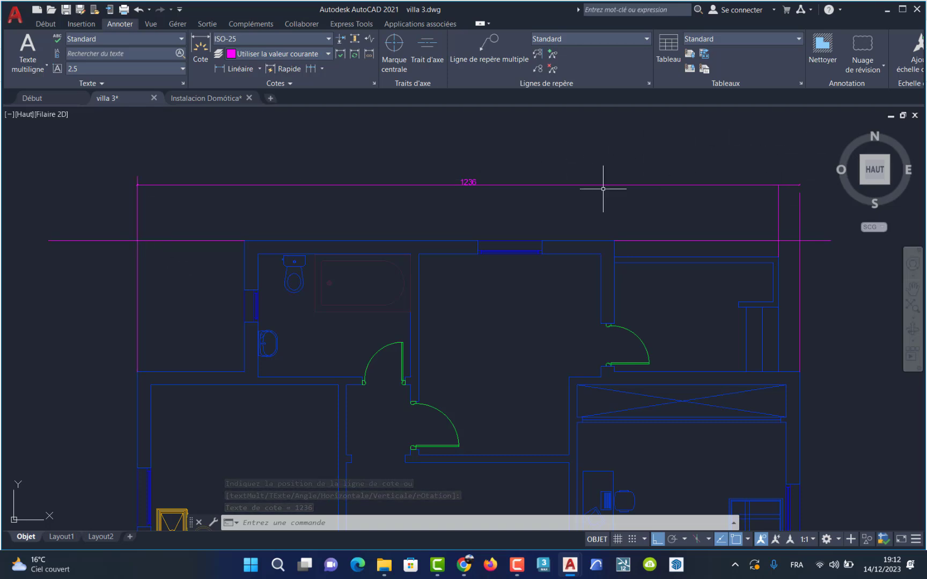
Add a linear dimension between the two eastern vertical guide lines, with its dimension line just below the overall dimension.
left_click(238, 69)
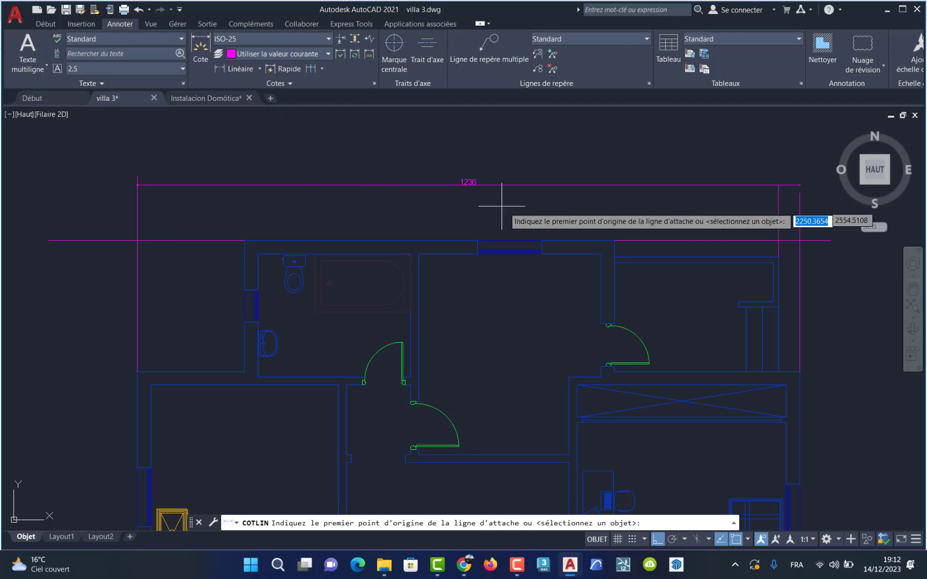
left_click(800, 240)
left_click(778, 239)
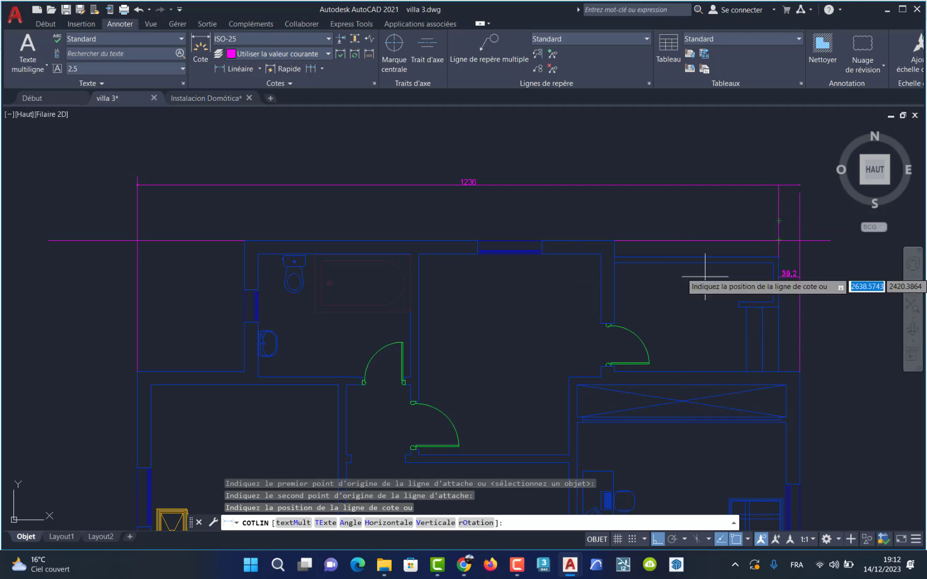
left_click(730, 204)
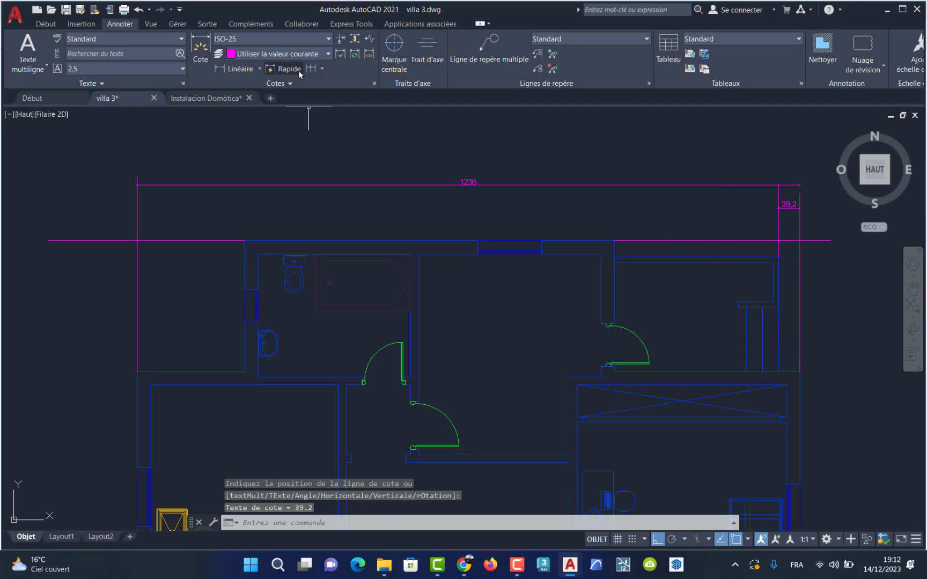
Continue the dimension chain west from the easternmost dimension through the north wall's east corner, both window edges and its west corner.
left_click(323, 69)
left_click(338, 83)
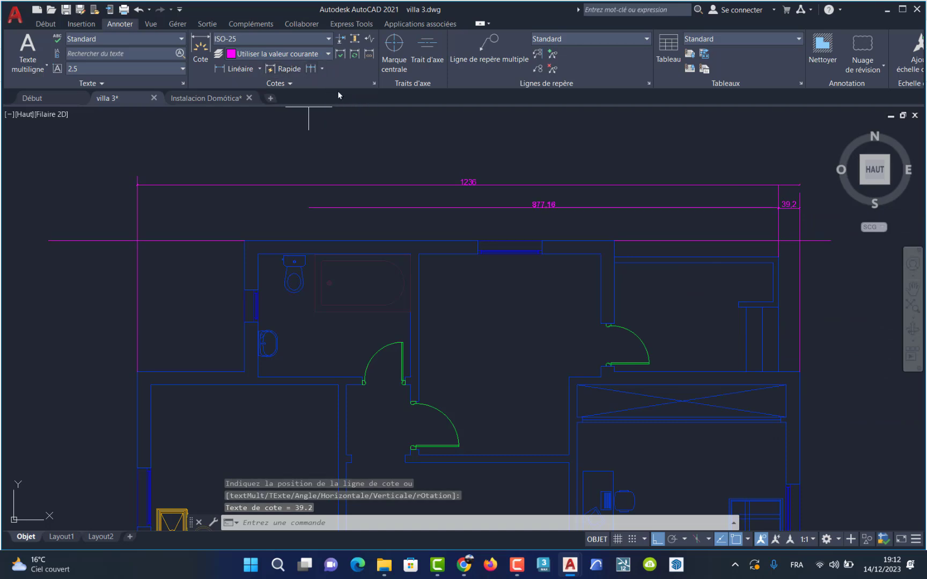
left_click(614, 240)
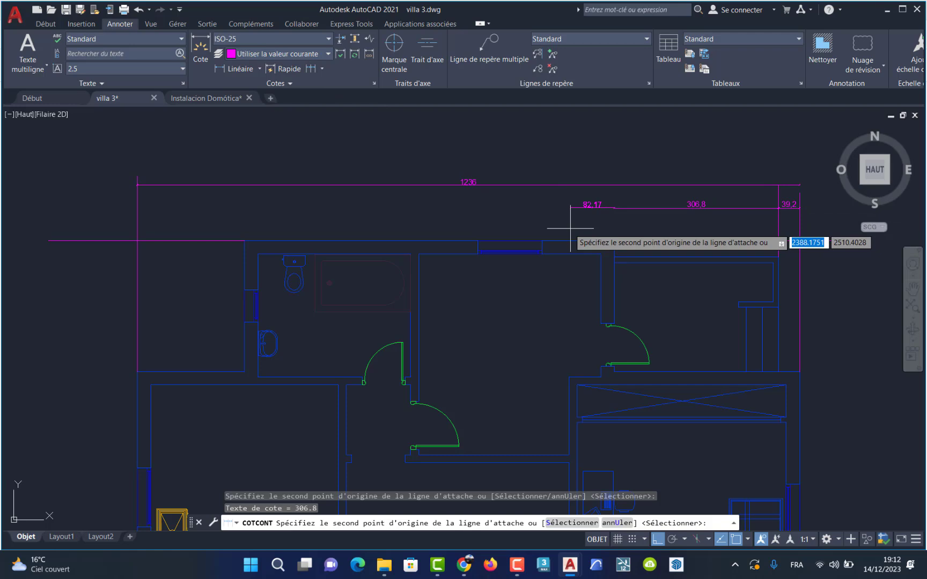
left_click(542, 241)
left_click(477, 240)
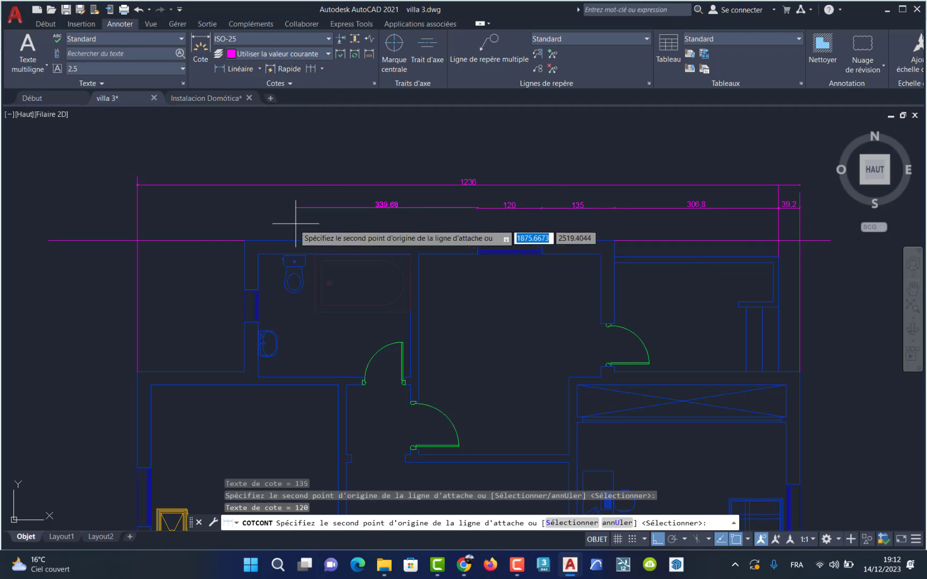
left_click(244, 240)
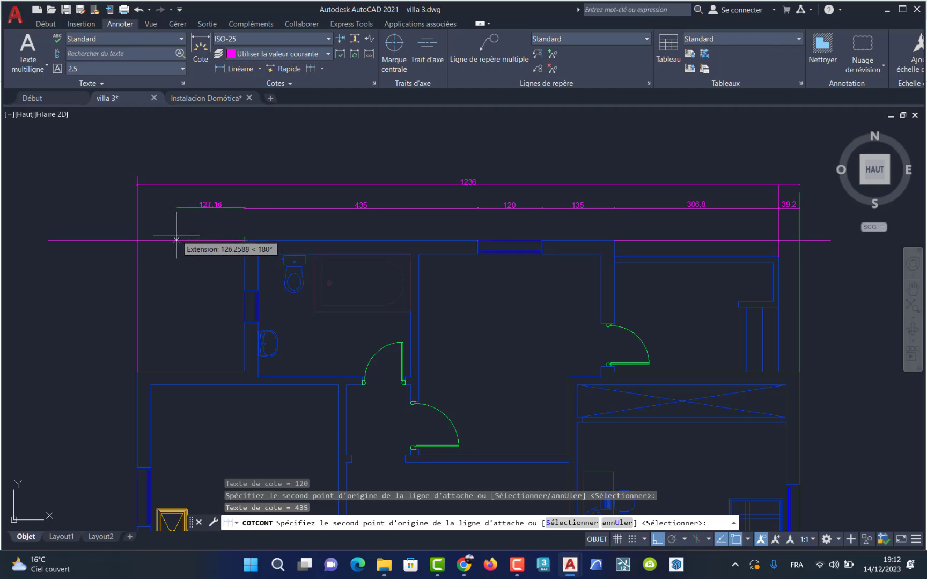
key("Return")
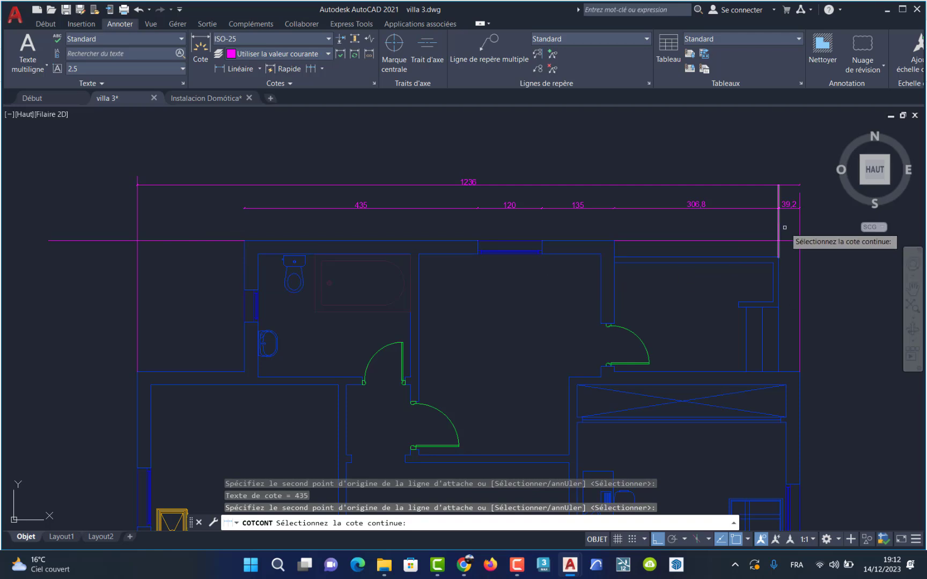
key("Escape")
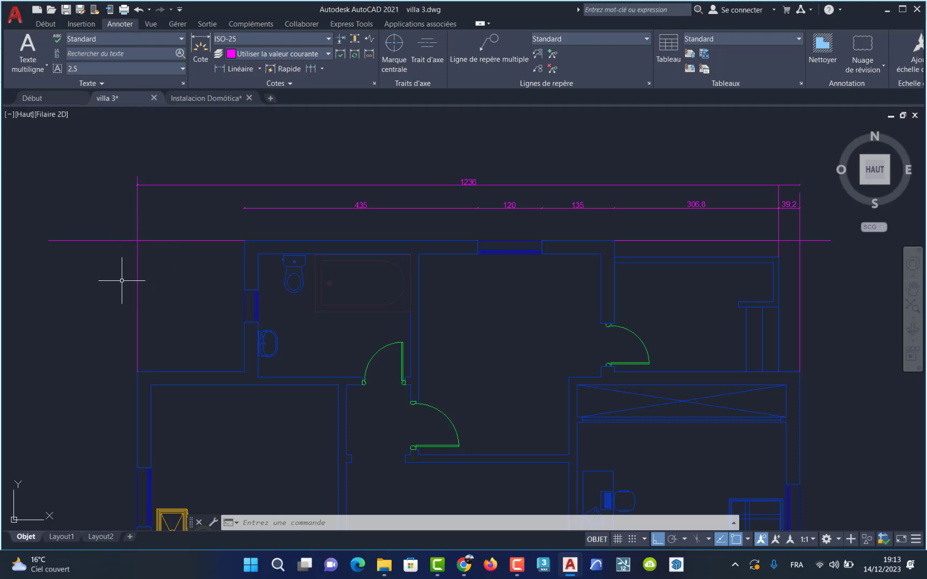
left_click(155, 232)
left_click(120, 265)
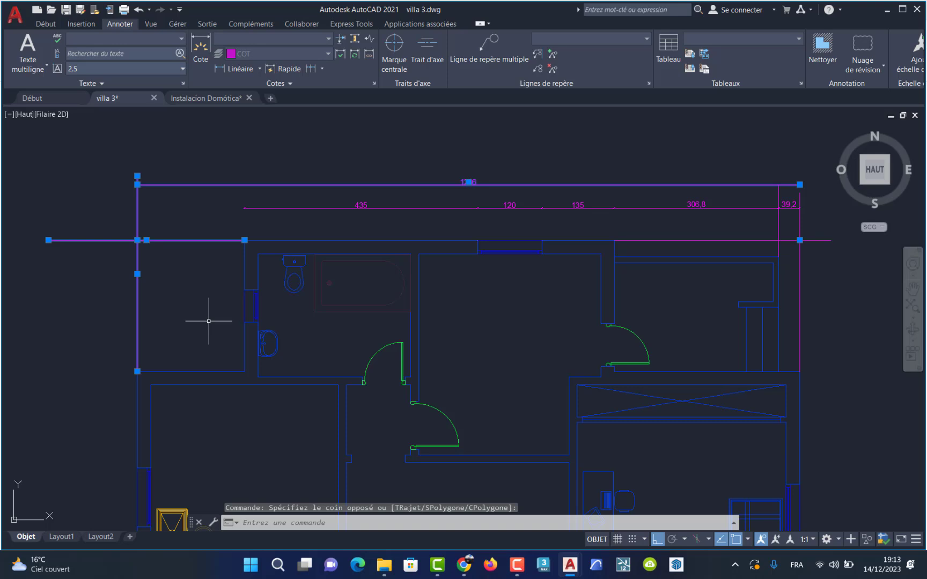
key("Delete")
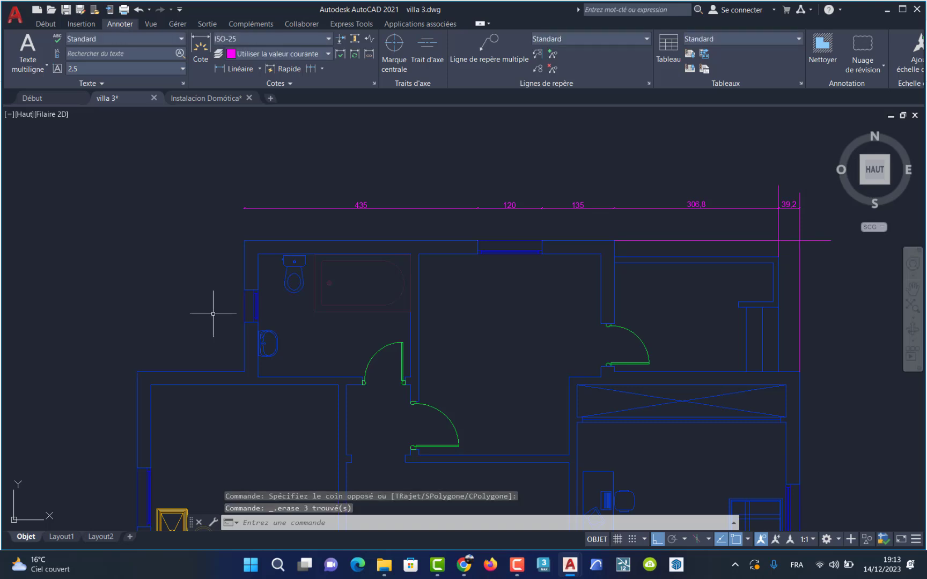
key("ctrl+z")
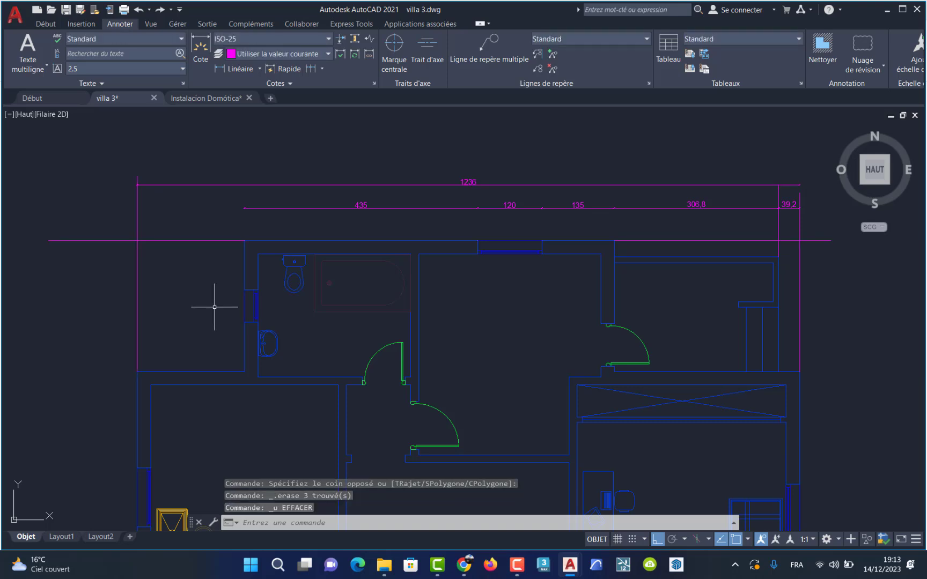
Delete the horizontal and vertical guide lines around the north side of the villa, keeping the dimensions.
left_click(176, 241)
key("Delete")
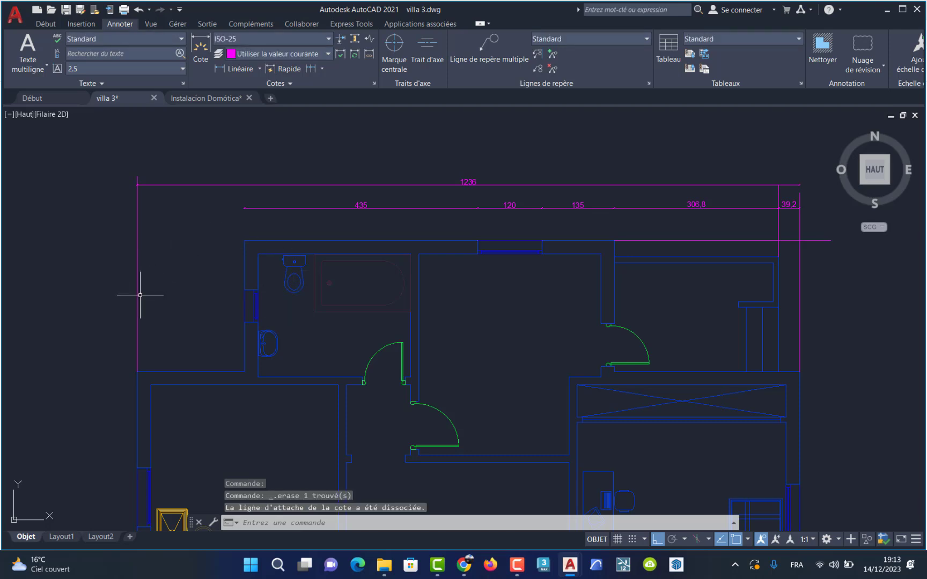
left_click(137, 295)
key("Delete")
left_click(797, 276)
key("Delete")
left_click(779, 229)
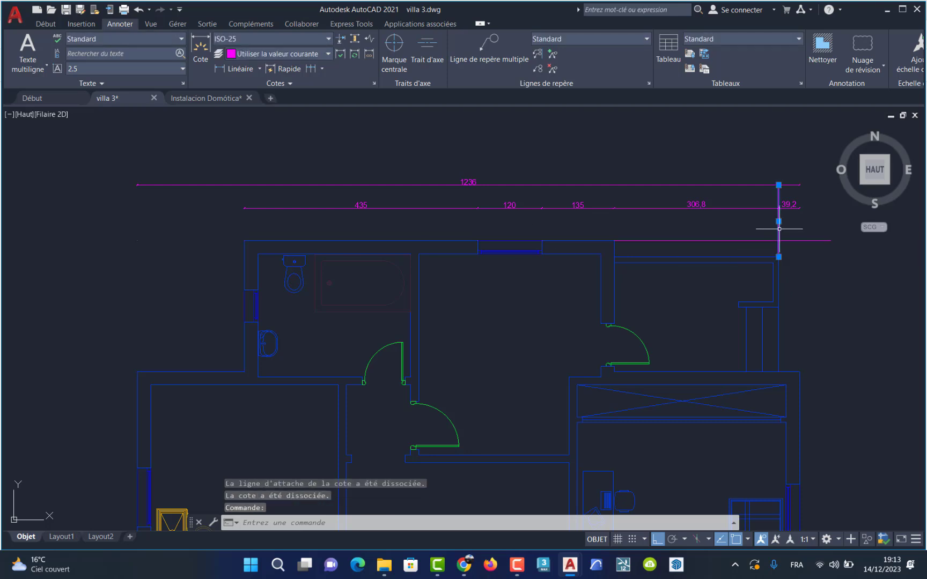
key("Delete")
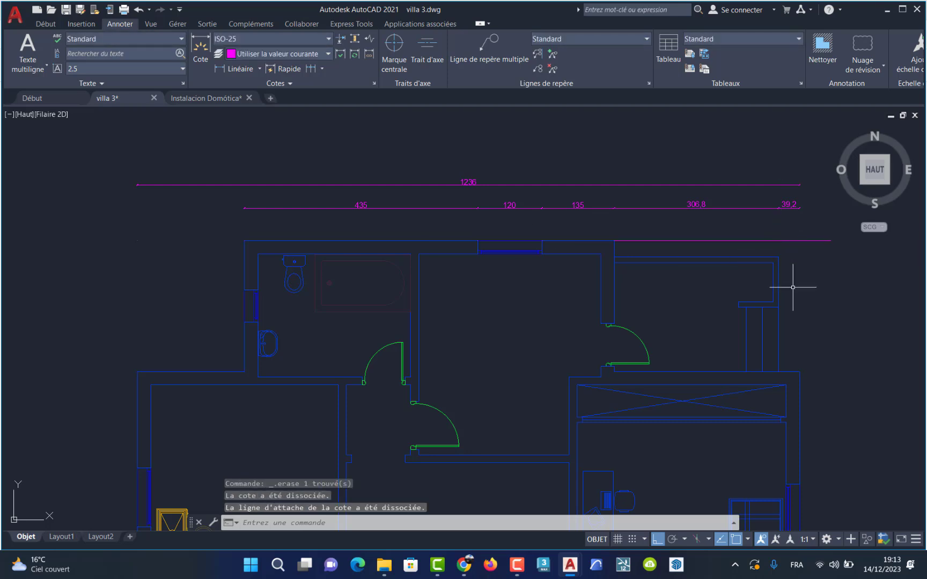
left_click(736, 241)
key("Delete")
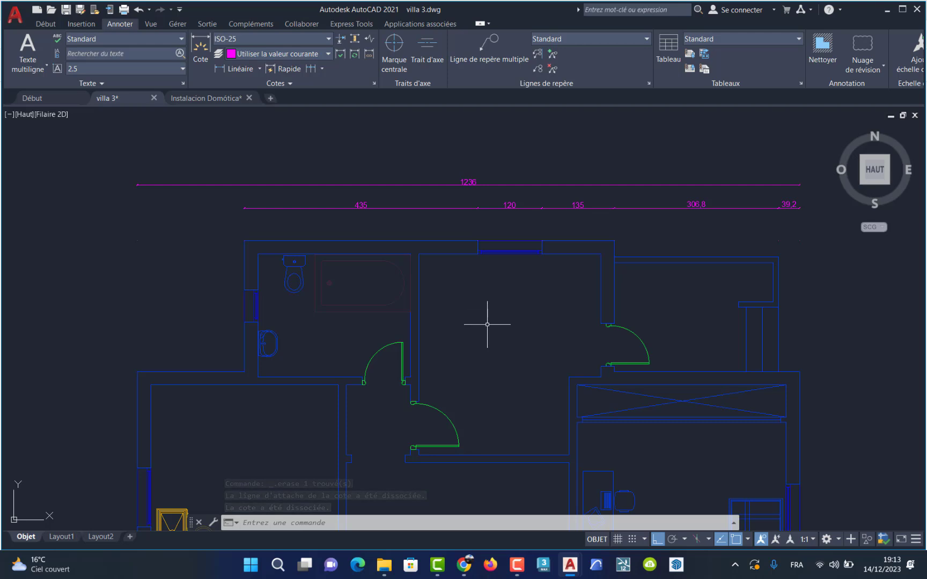
Switch to Layout1 and create a new page setup named "mine" for it.
scroll(470, 307, "down", 5)
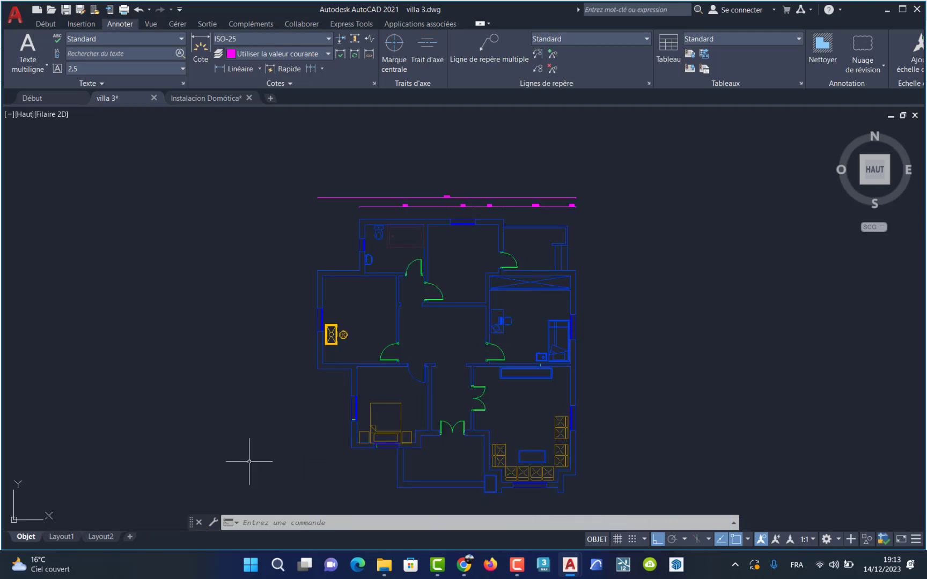
mouse_move(64, 537)
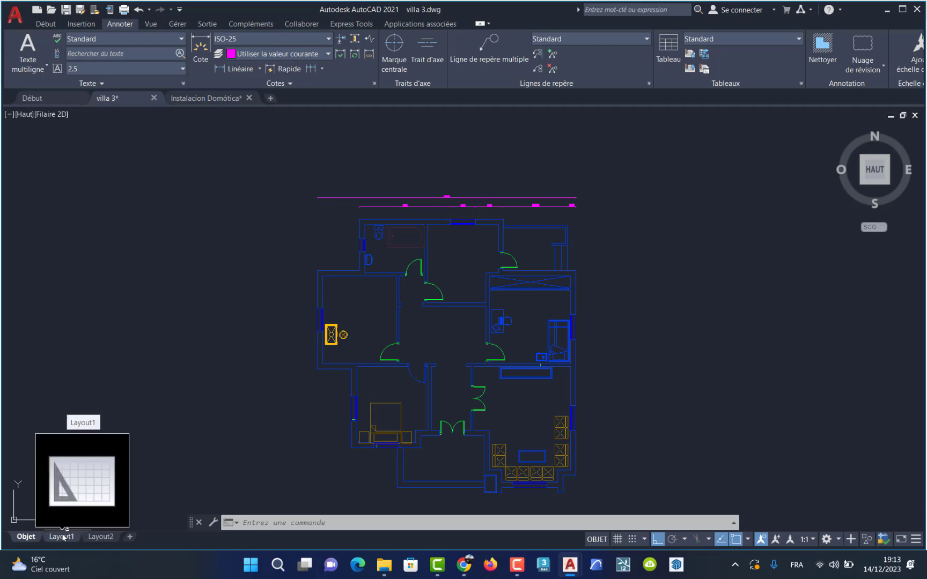
left_click(63, 537)
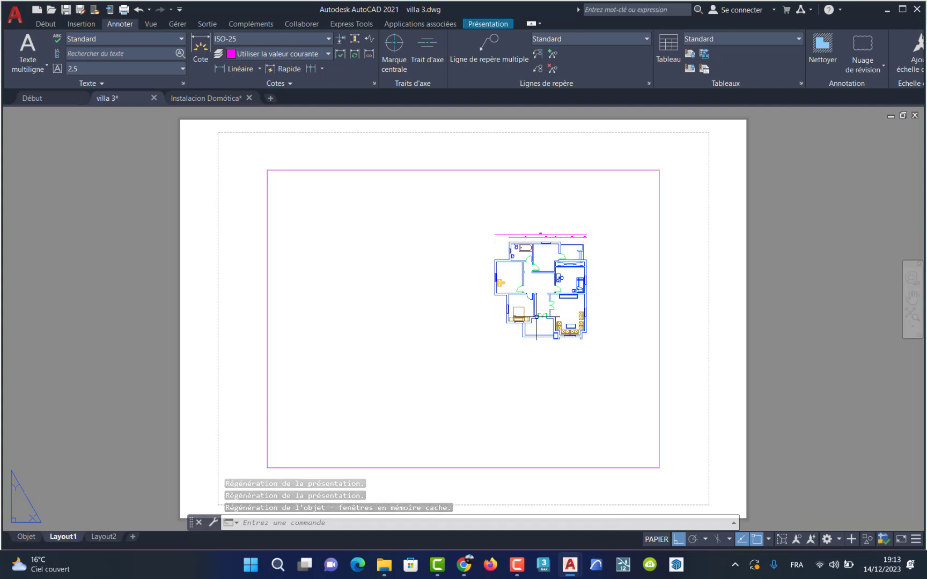
right_click(65, 539)
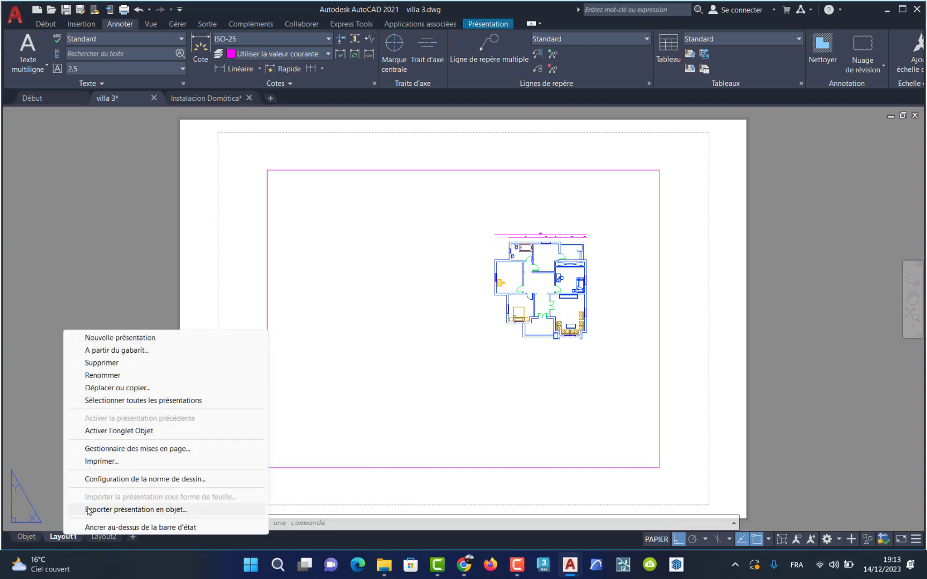
left_click(115, 449)
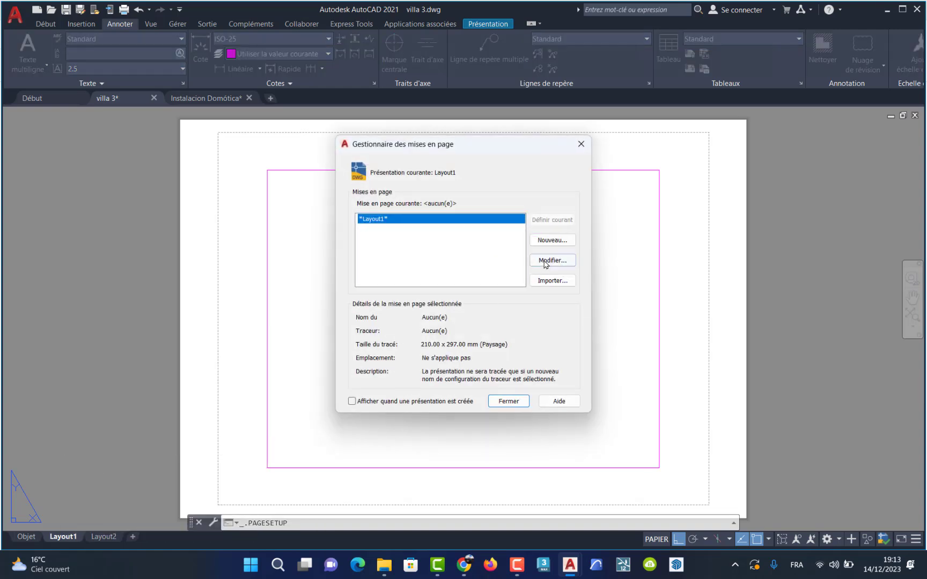
left_click(551, 241)
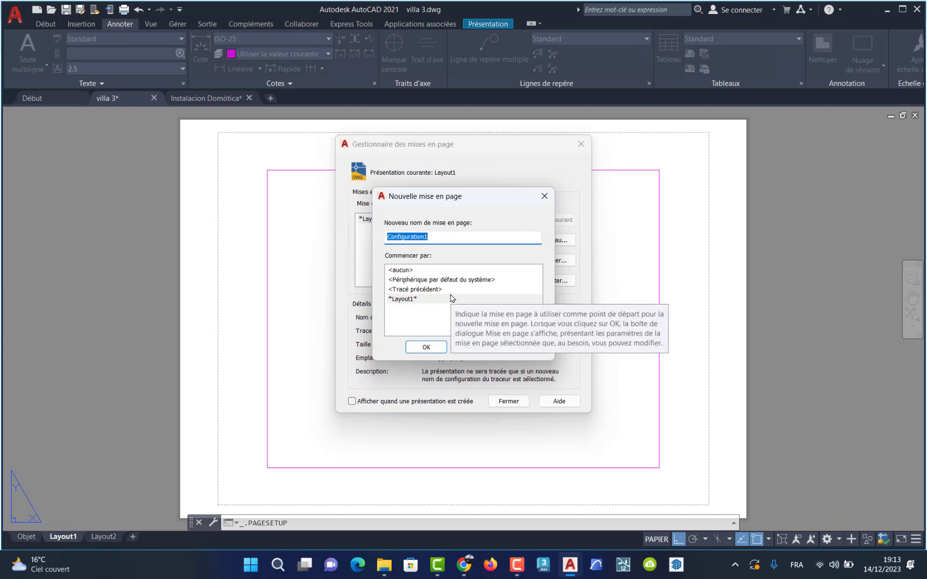
type("mine")
left_click(426, 347)
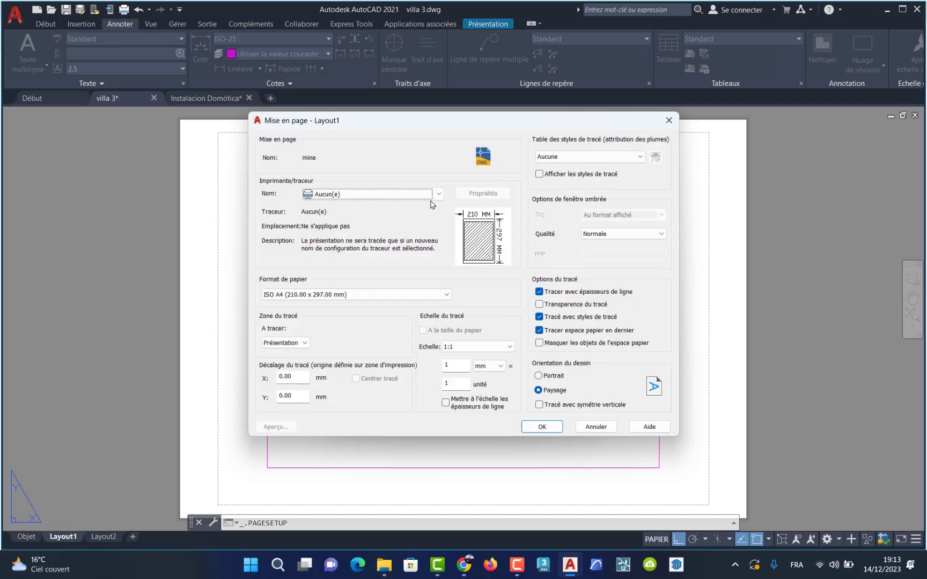
Set the page setup's plotter to AutoCAD PDF (High Quality Print).pc3 and its paper size to ISO expand A3 (420.00 x 297.00 mm).
left_click(439, 196)
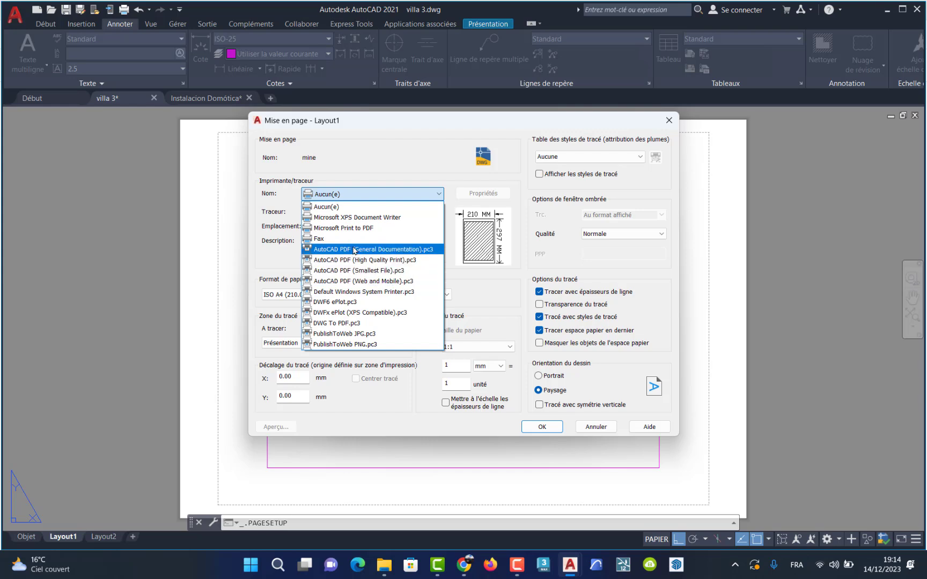
left_click(400, 260)
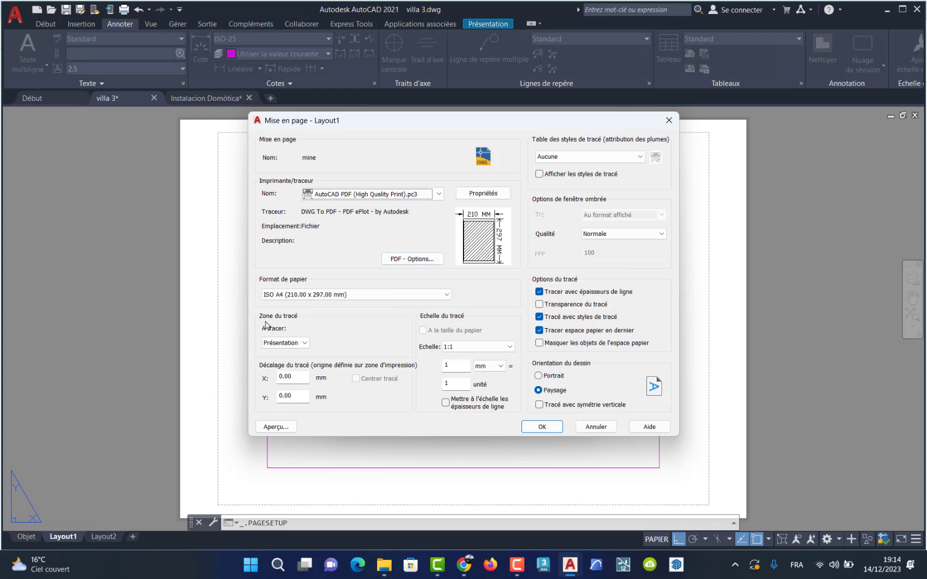
left_click(342, 296)
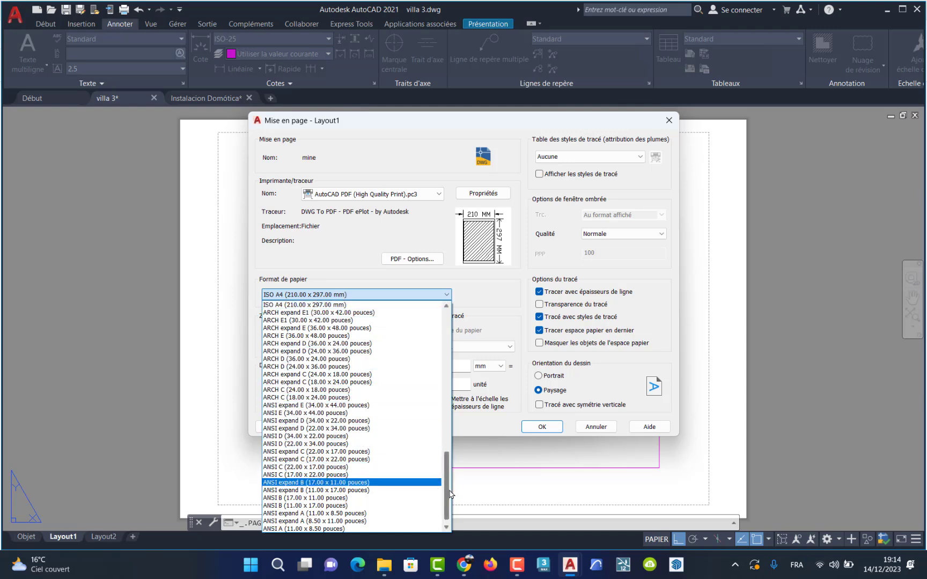
left_click_drag(449, 490, 450, 457)
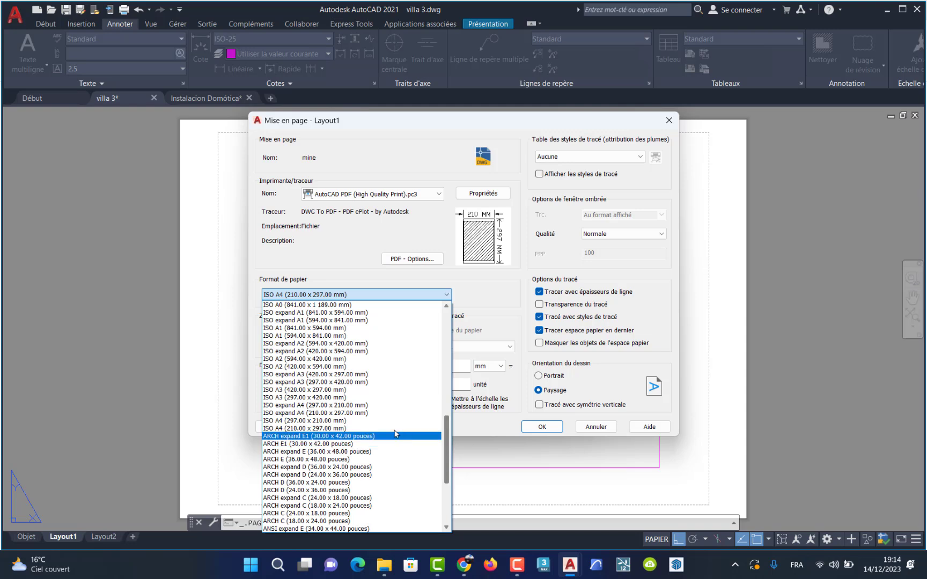
left_click(346, 375)
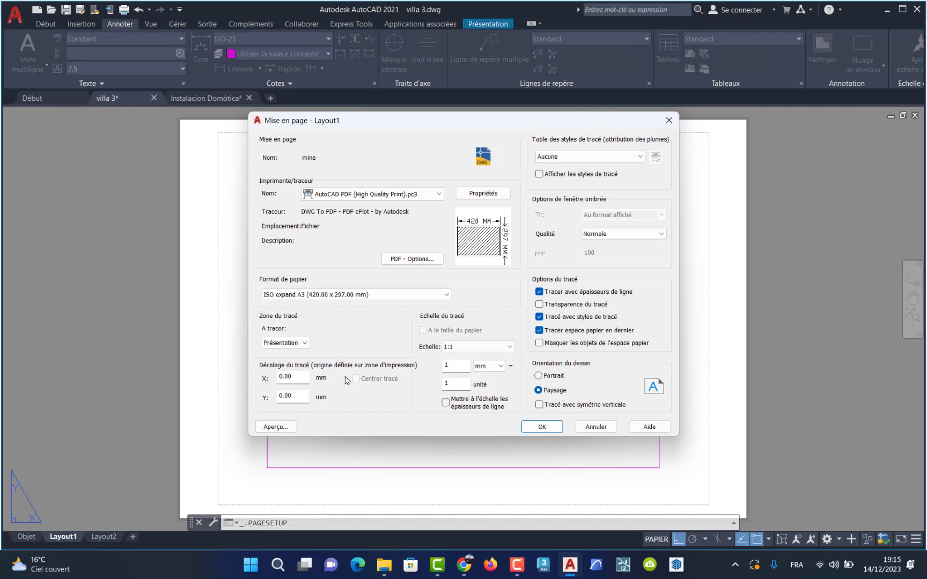
Define the plot area as a window spanning nearly the whole sheet and scale the plot to fit the paper.
left_click(305, 344)
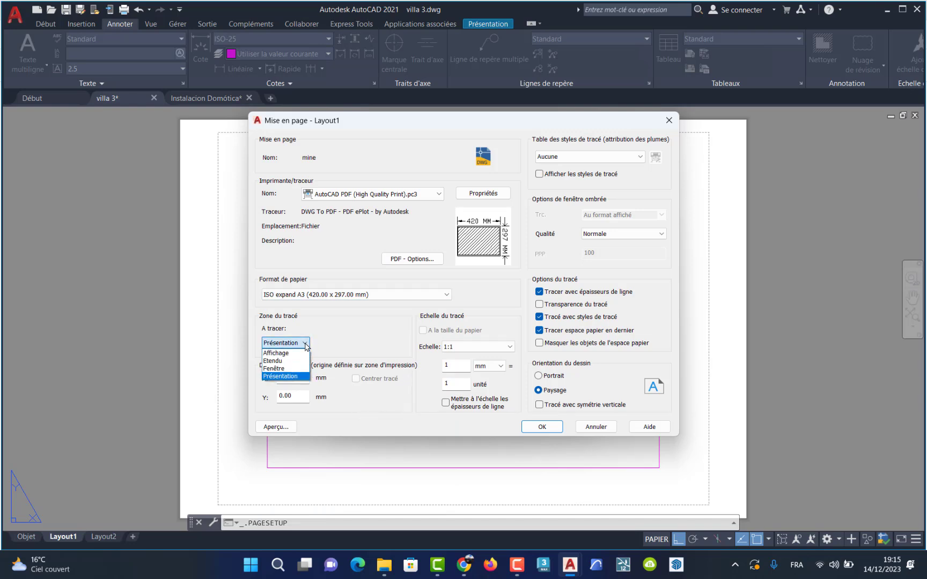
left_click(301, 370)
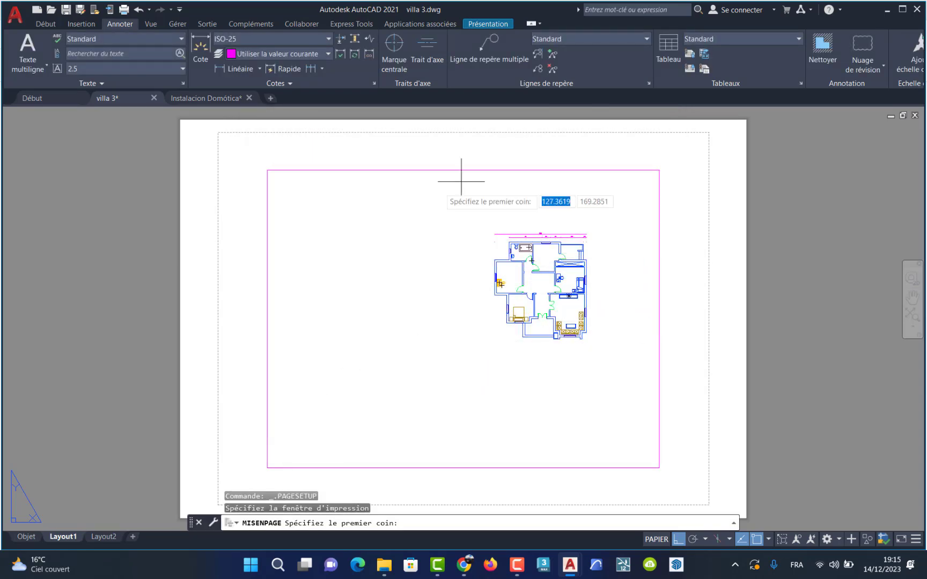
left_click(184, 124)
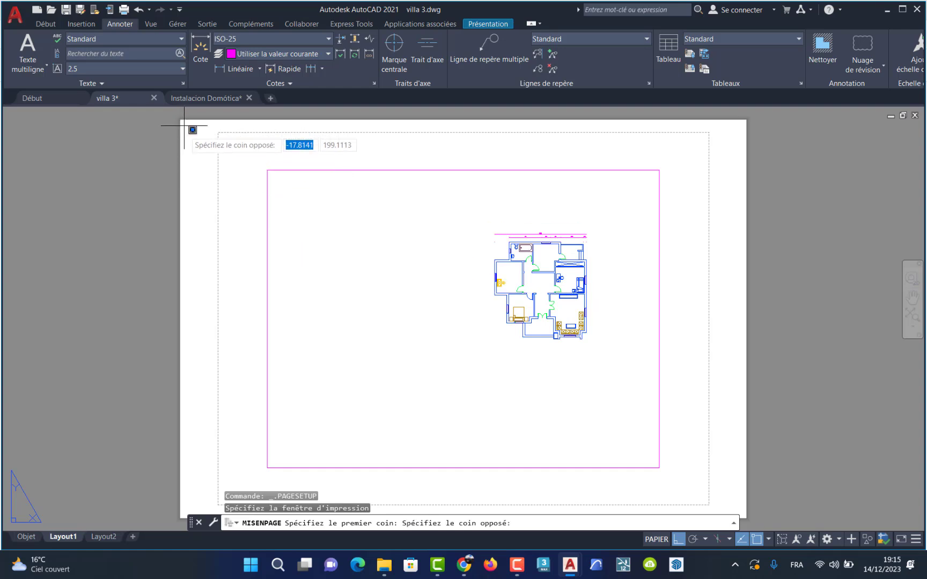
left_click(748, 505)
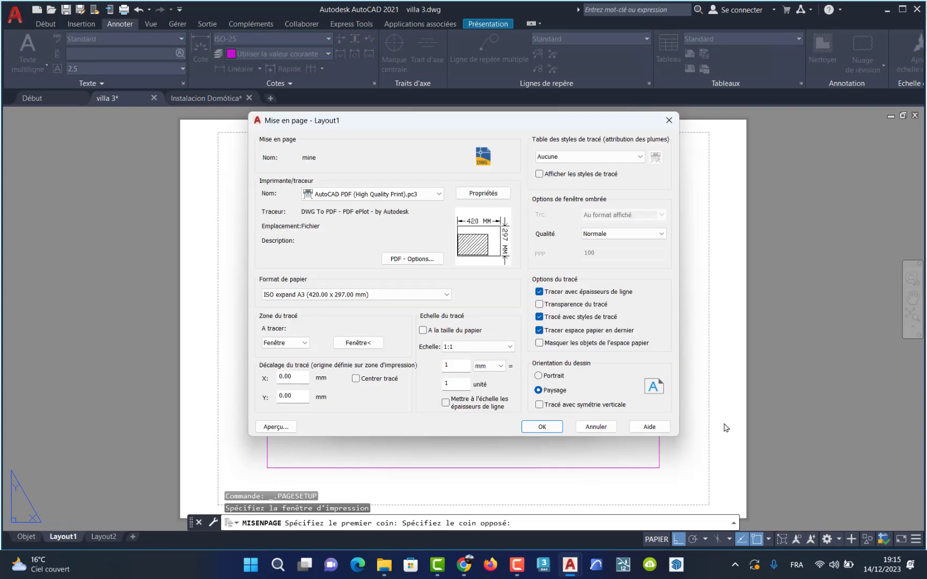
left_click(424, 330)
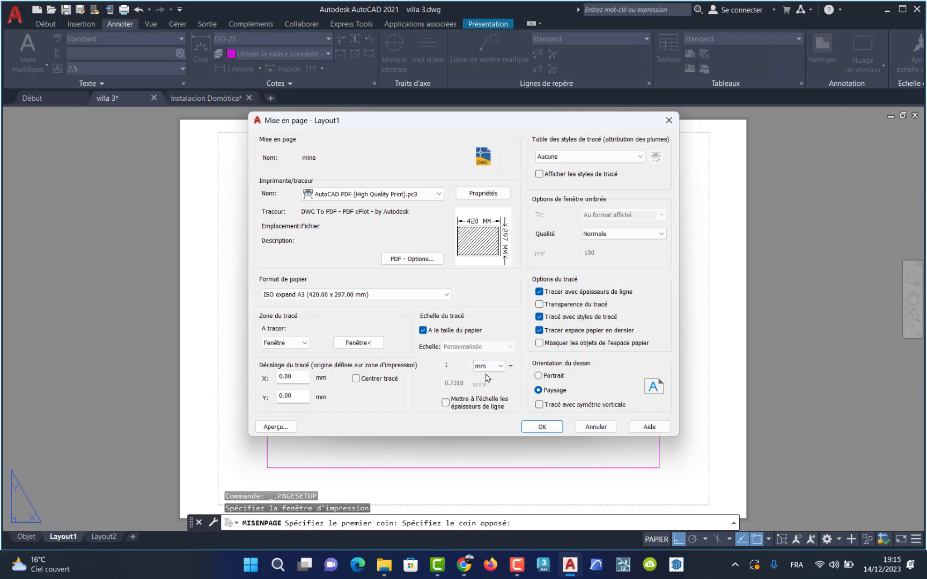
Choose Aucune as the plot style table, save the page setup and close the page setup manager.
left_click(638, 158)
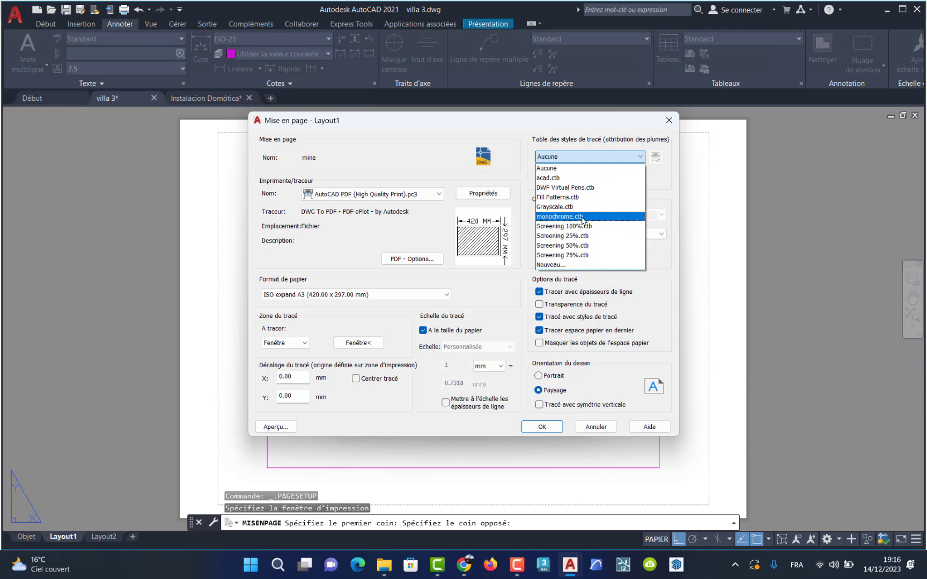
left_click(562, 169)
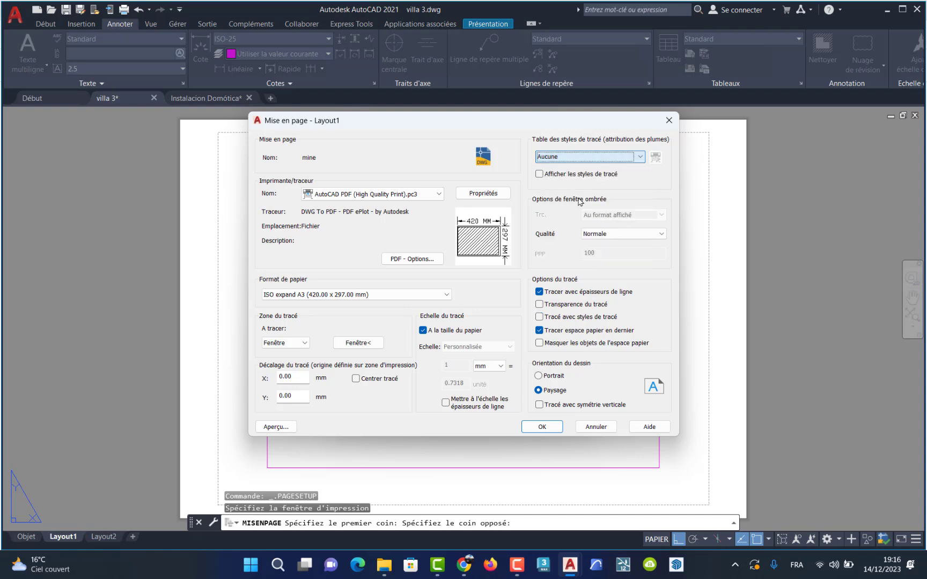
left_click(543, 427)
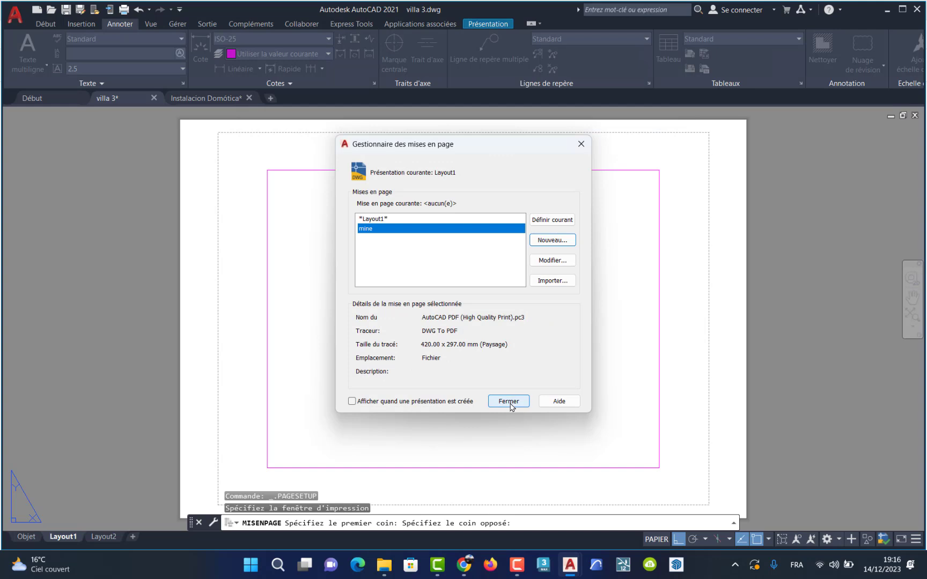
left_click(509, 402)
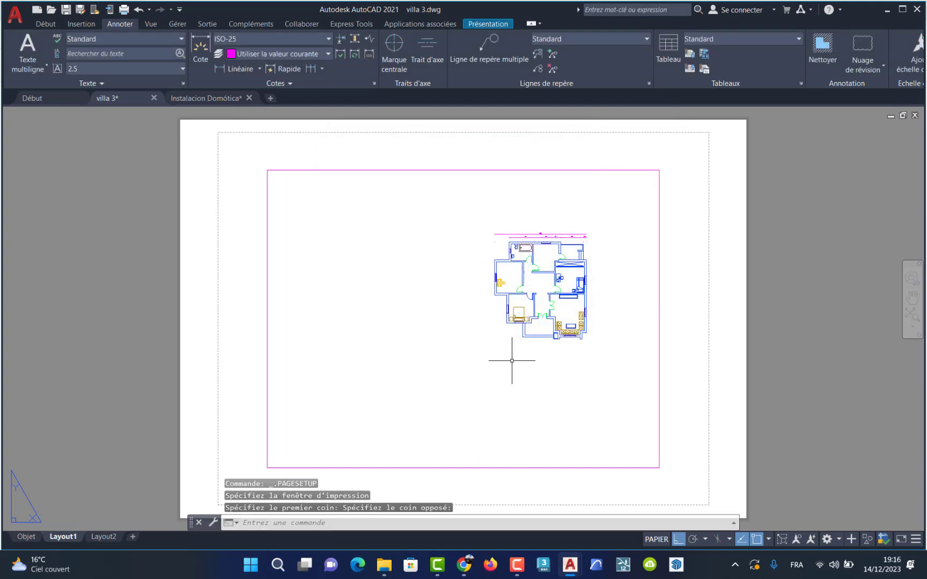
left_click(268, 171)
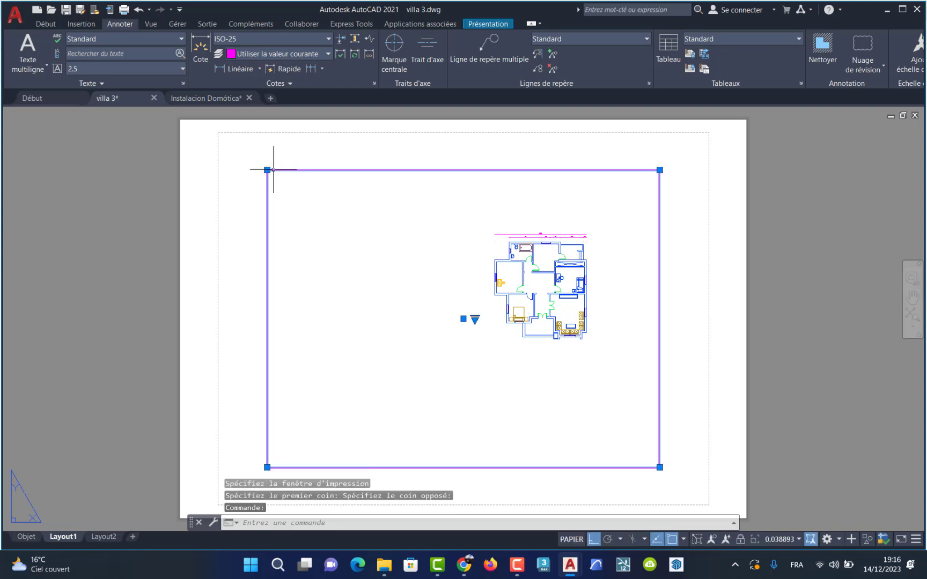
key("Delete")
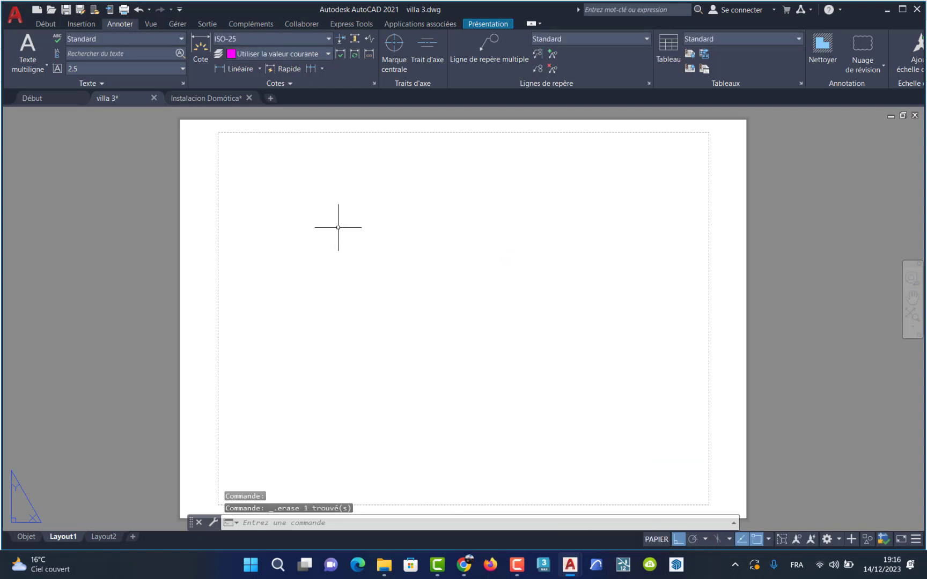
key("ctrl+z")
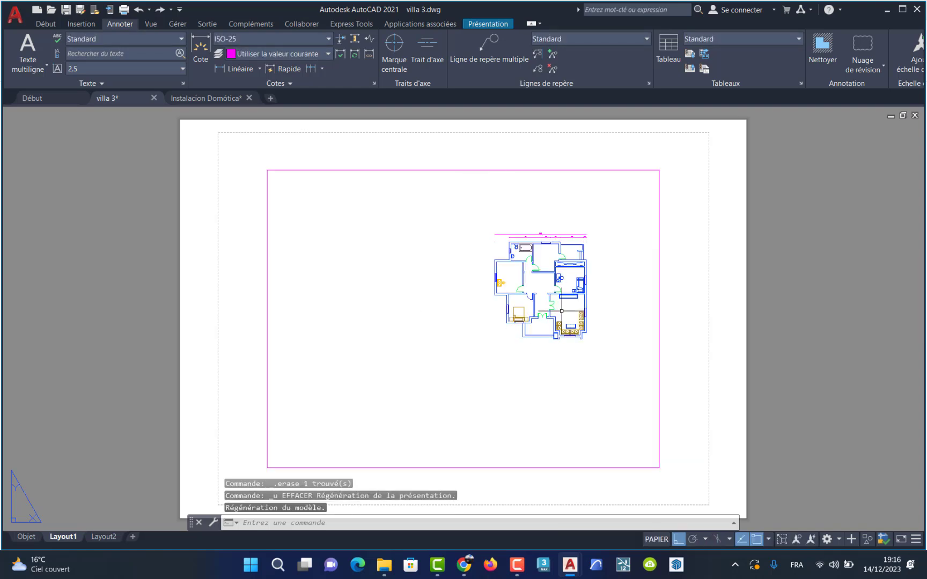
Stretch the Layout1 viewport horizontally on both sides so it spans nearly the full sheet width.
left_click(267, 169)
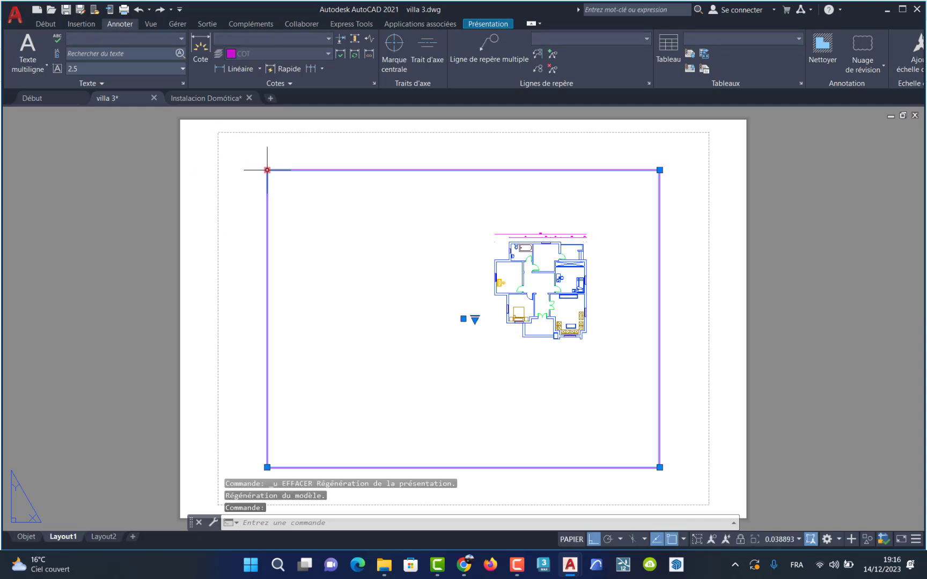
left_click(267, 170)
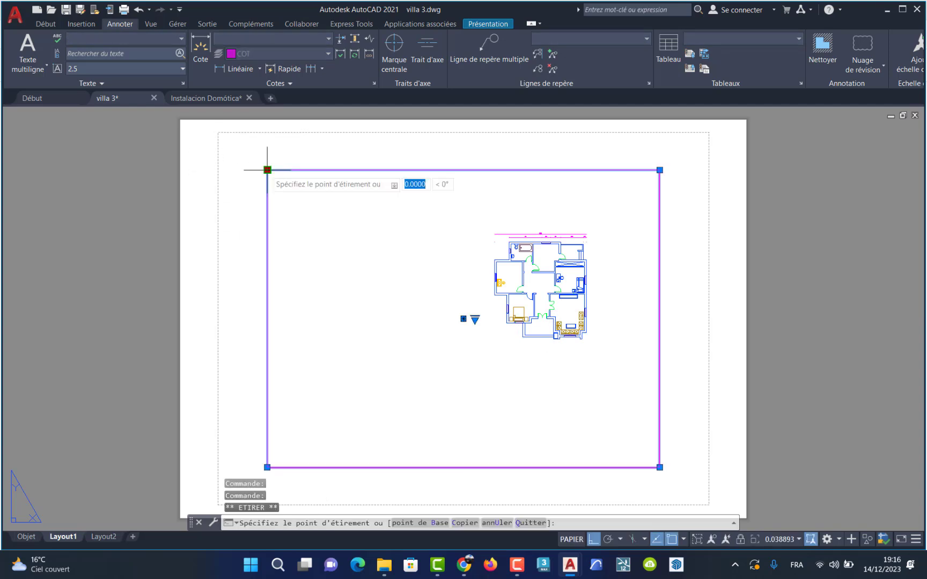
left_click(184, 170)
left_click(660, 170)
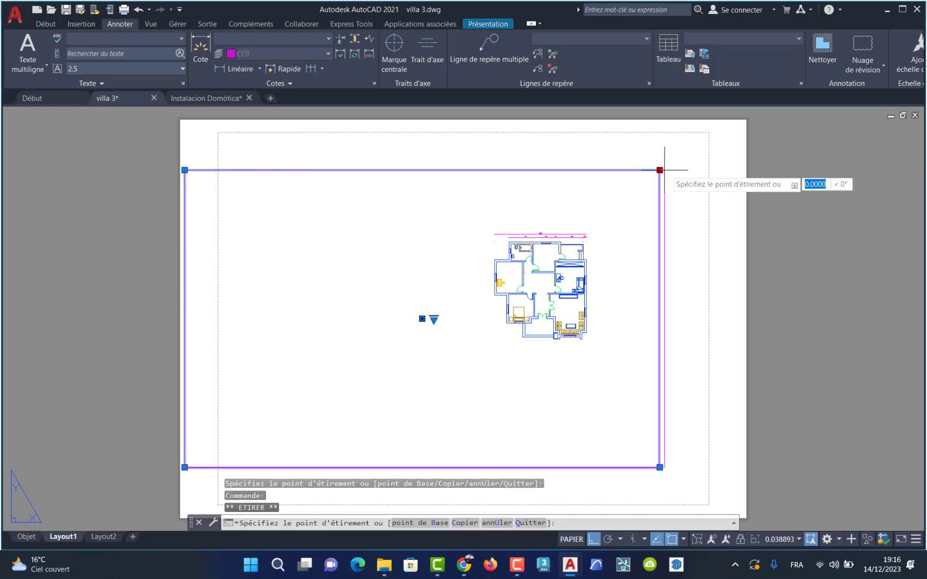
left_click(735, 170)
Maximize the Layout1 viewport to view the villa plan up close in model space.
double_click(735, 156)
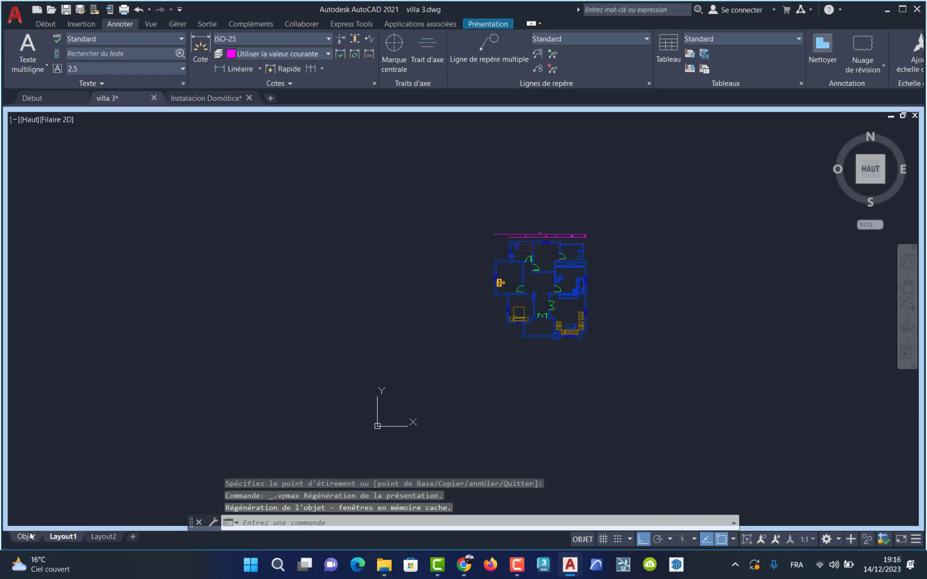
left_click(595, 306)
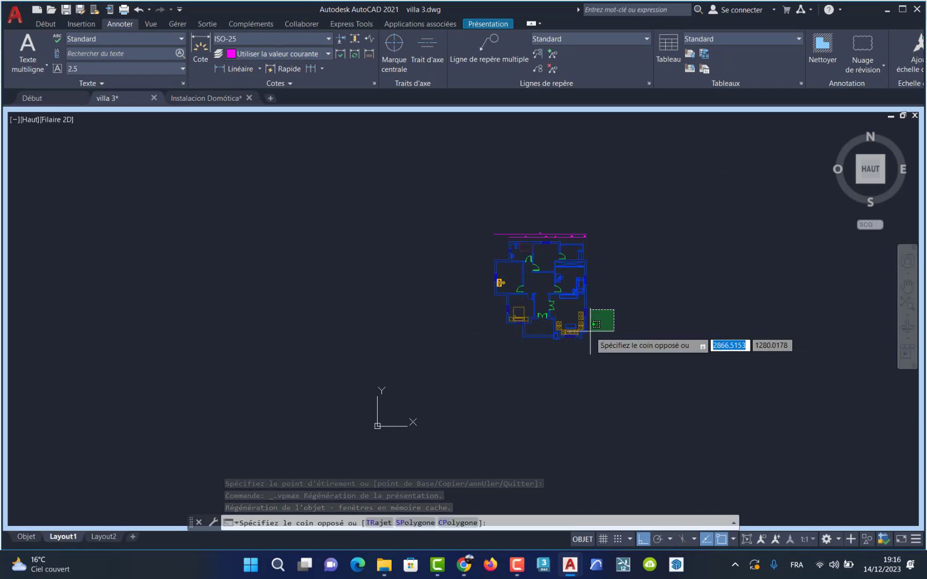
scroll(571, 310, "up", 4)
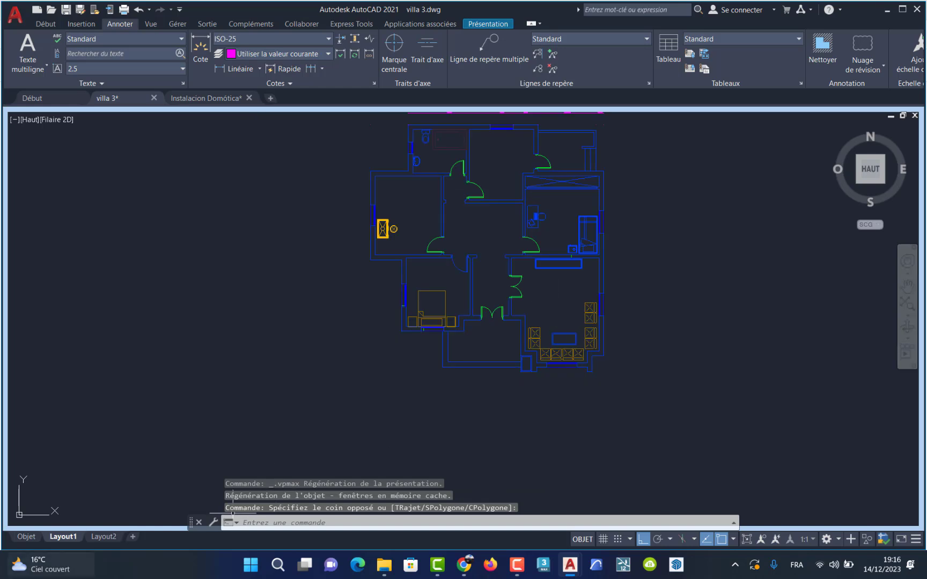
Switch to Layout2 and stretch its viewport's corners outward so the frame covers nearly the whole sheet.
left_click(103, 537)
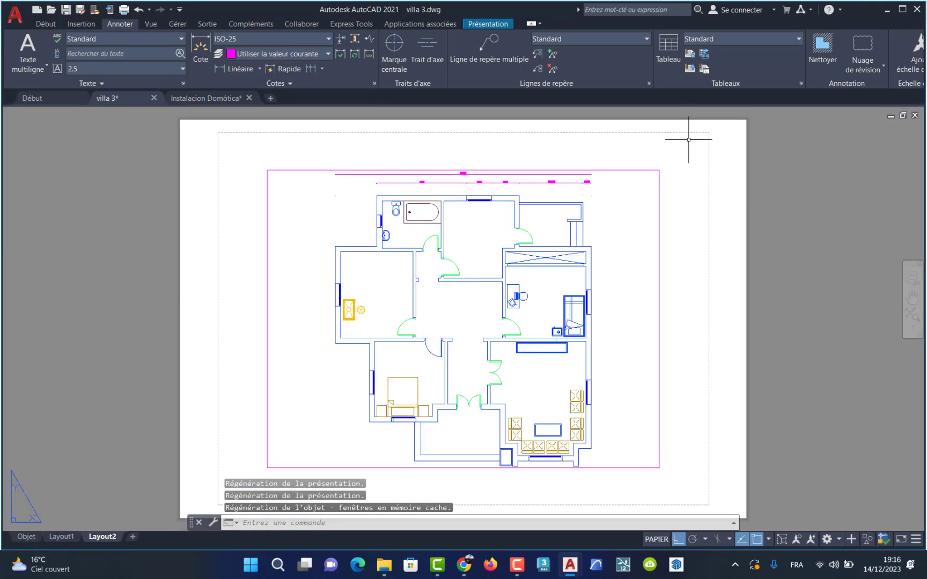
left_click(660, 170)
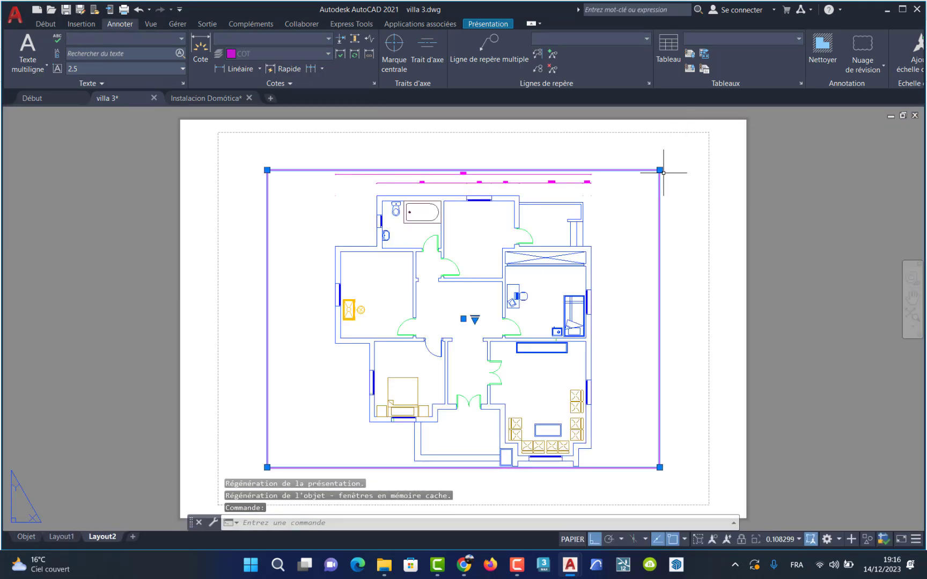
left_click(660, 170)
left_click(733, 163)
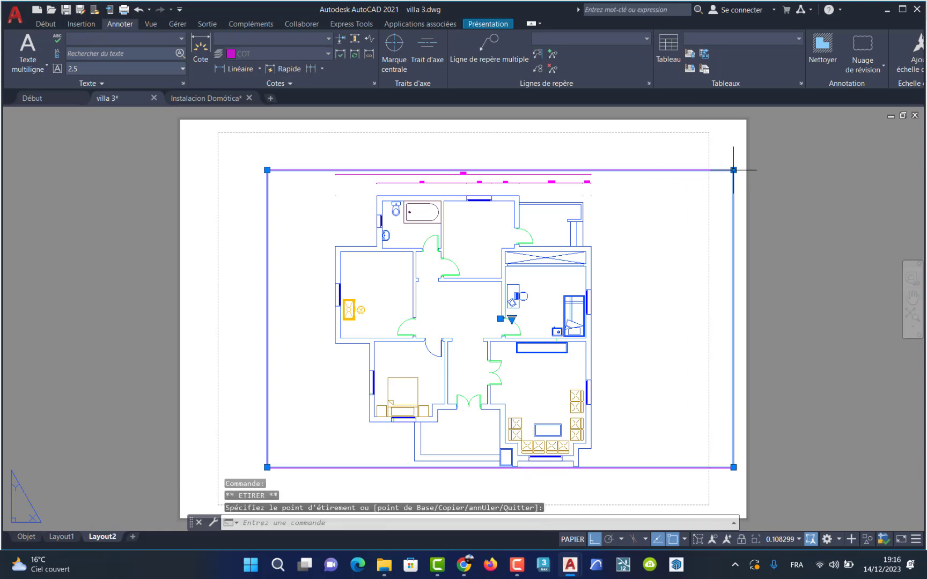
left_click(734, 170)
left_click(735, 129)
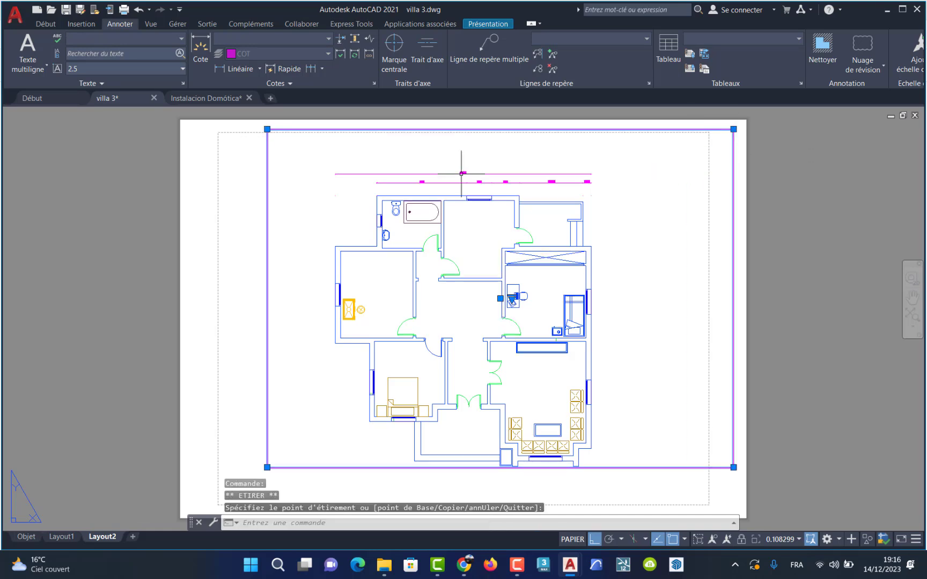
left_click(267, 129)
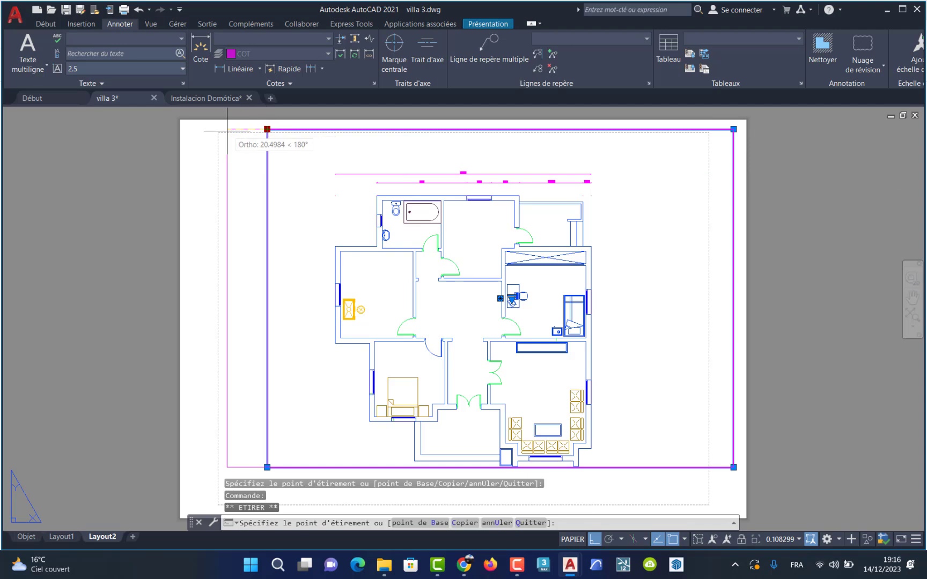
left_click(189, 129)
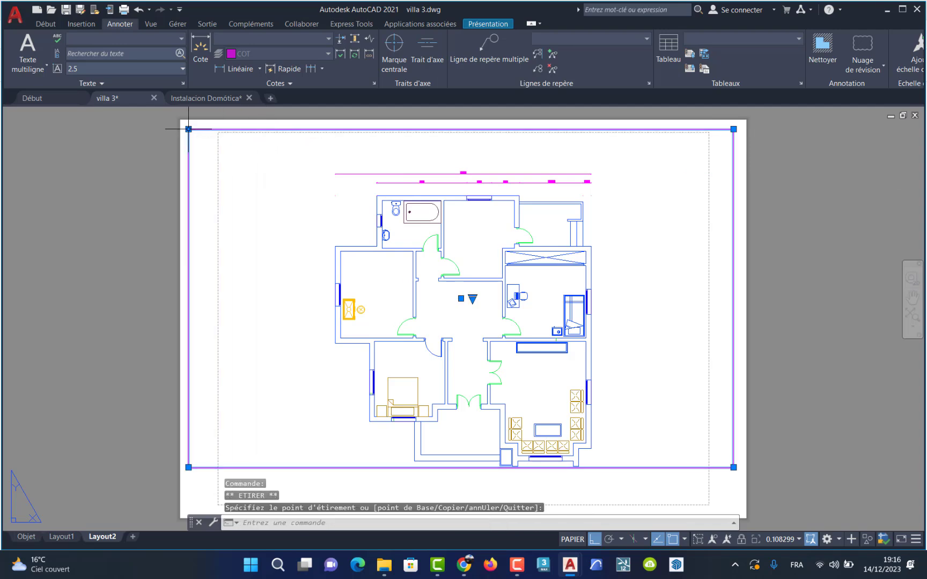
left_click(189, 467)
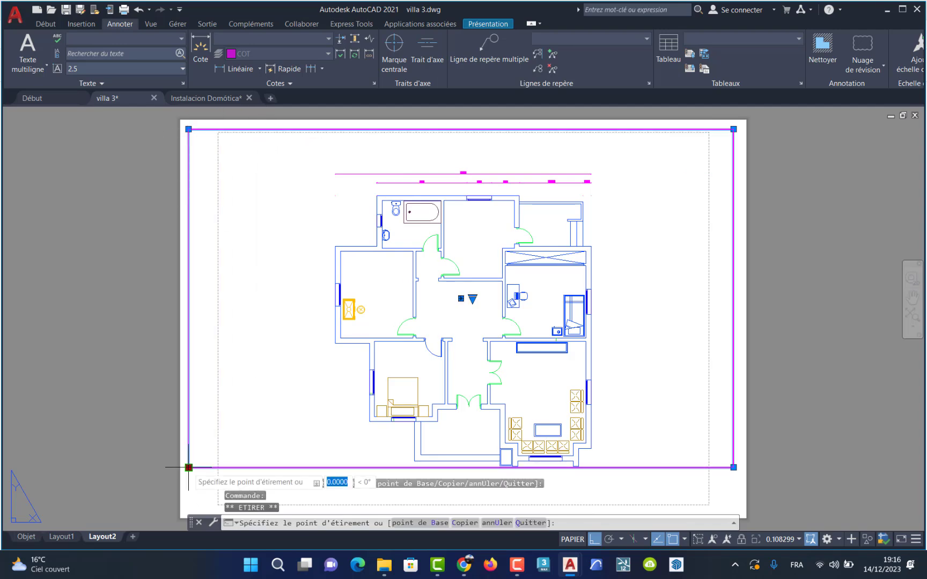
left_click(188, 506)
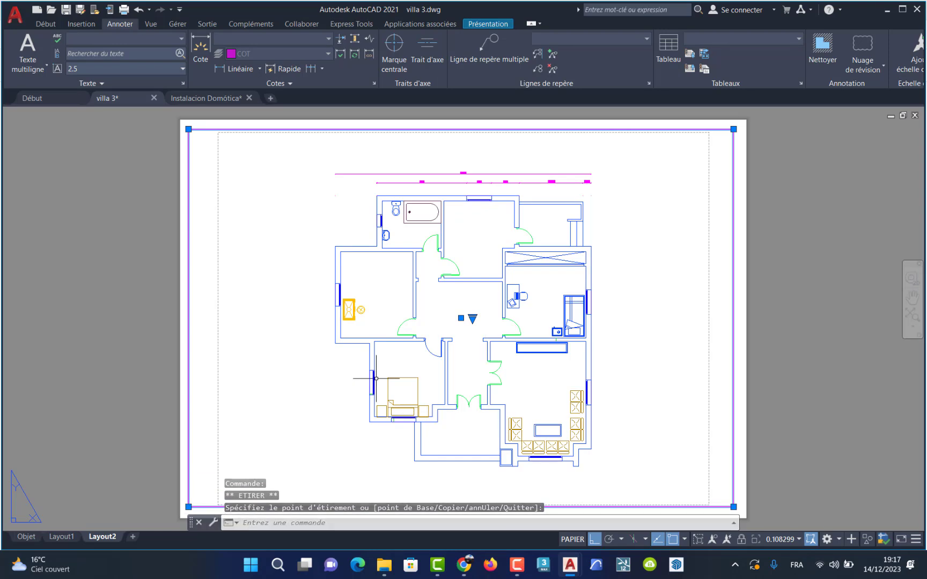
Activate the Layout2 viewport, fit the whole villa plan centrally inside the frame and return to paper space.
double_click(265, 397)
scroll(358, 385, "up", 2)
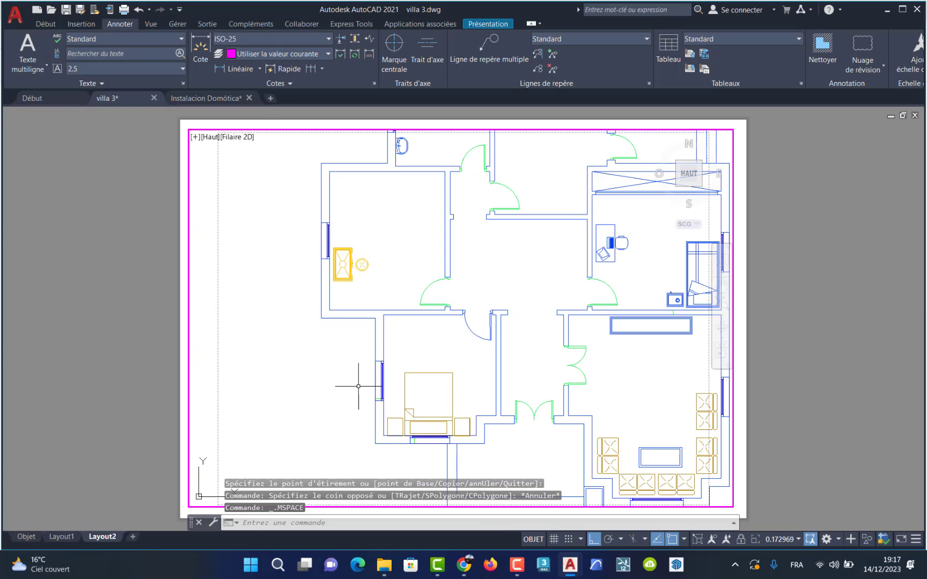
scroll(358, 385, "down", 2)
scroll(359, 385, "up", 2)
scroll(364, 380, "down", 2)
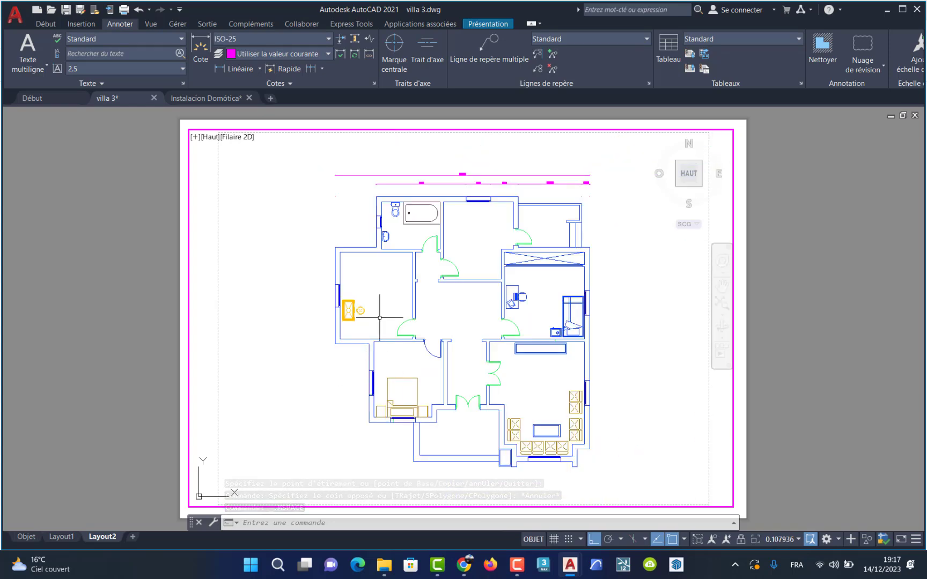
scroll(431, 293, "up", 4)
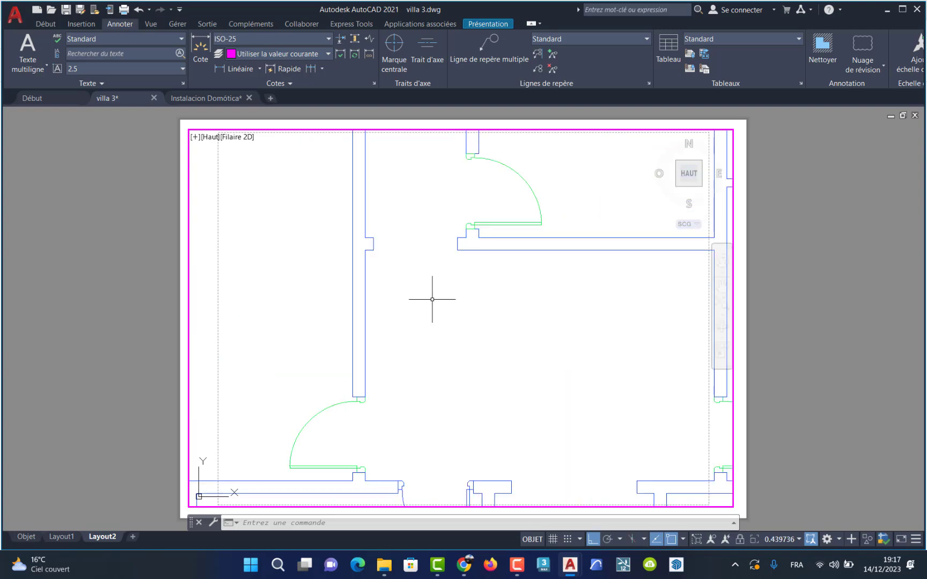
scroll(431, 294, "down", 12)
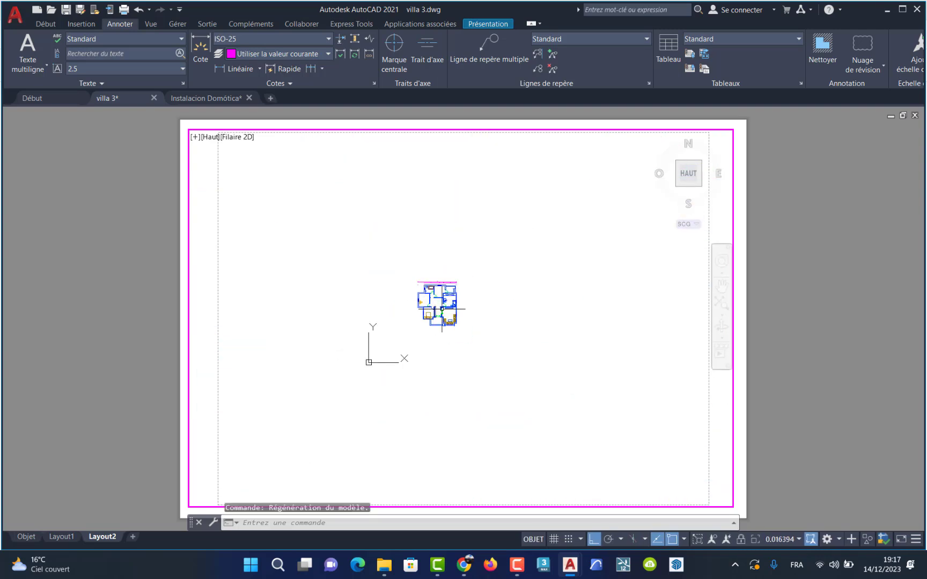
scroll(425, 303, "up", 4)
scroll(425, 303, "up", 4)
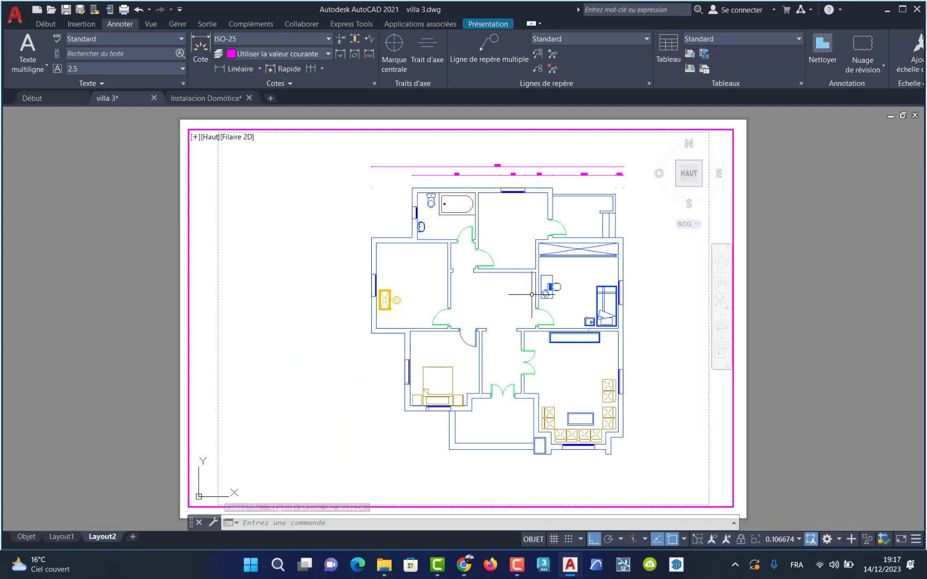
scroll(586, 282, "down", 3)
scroll(586, 287, "up", 3)
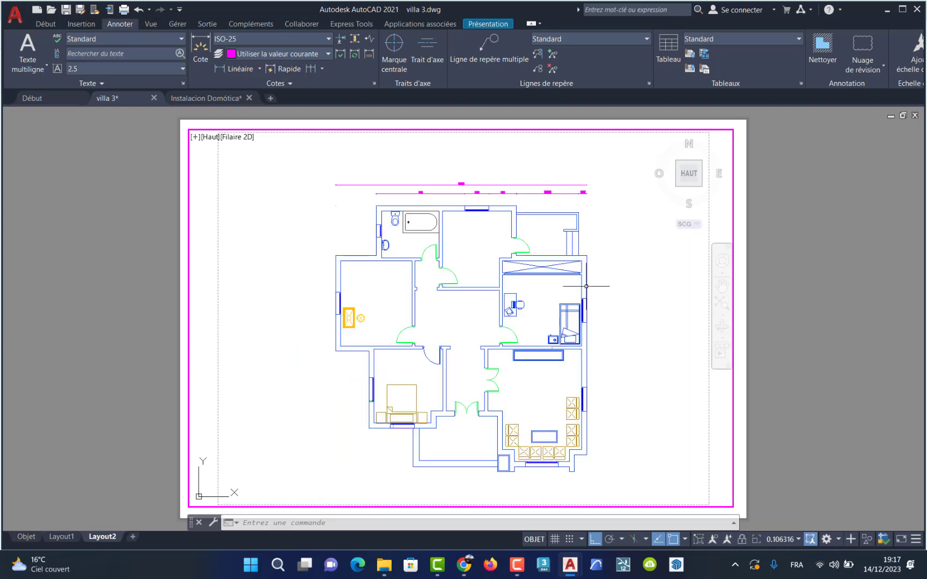
double_click(758, 301)
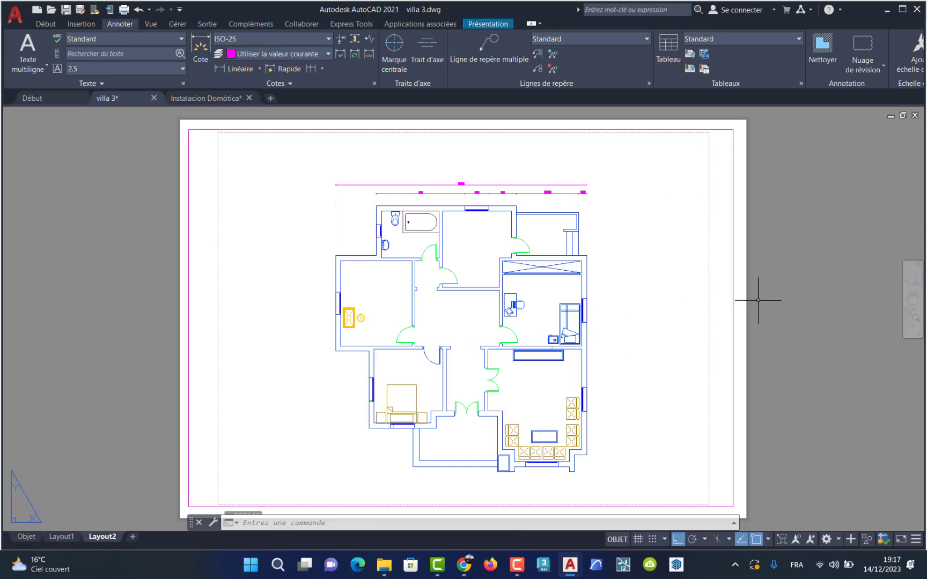
Make "mine" the current page setup for Layout2.
right_click(101, 537)
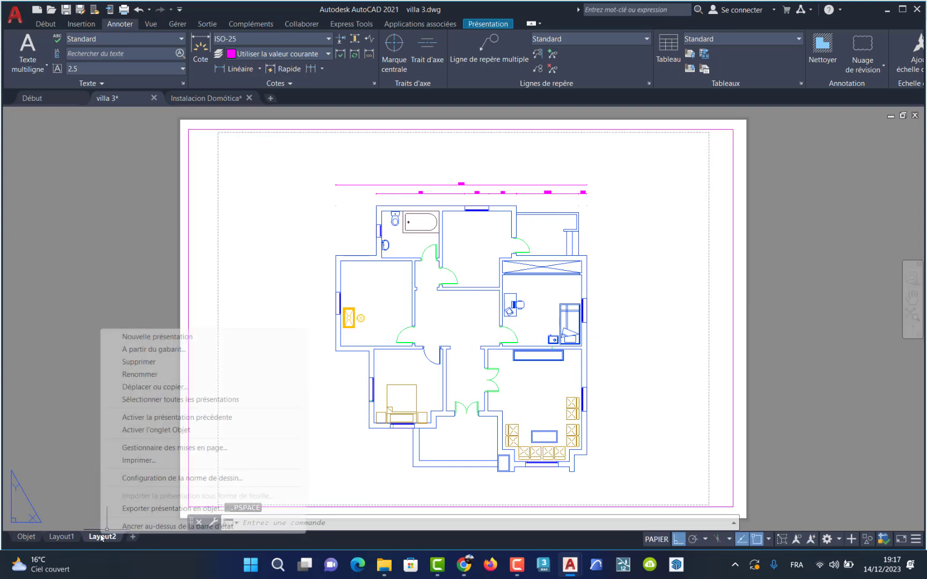
left_click(157, 448)
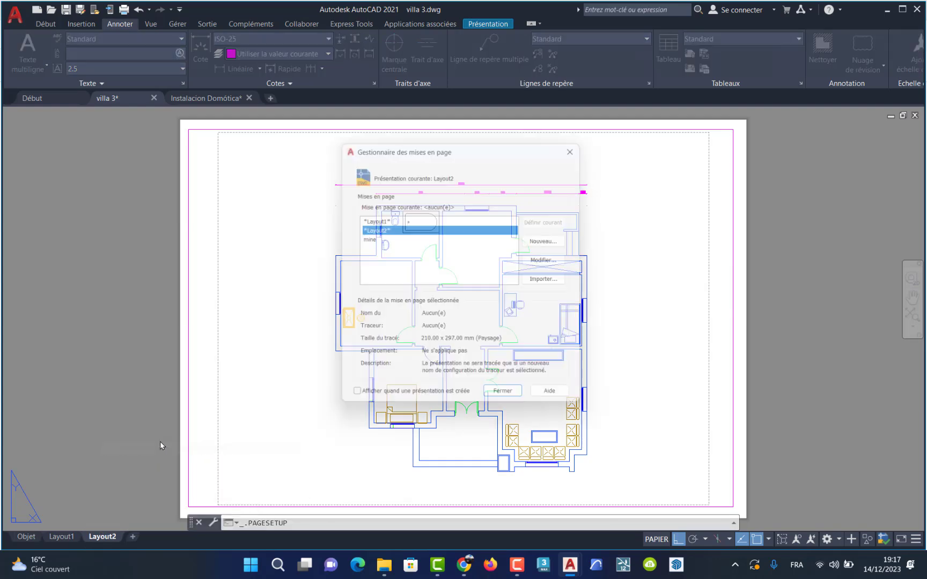
left_click(372, 239)
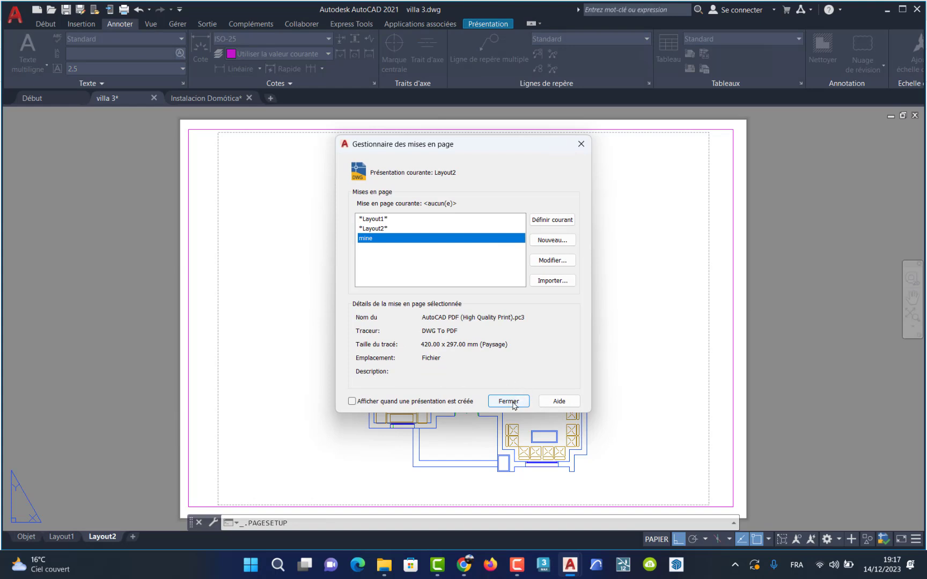
left_click(555, 221)
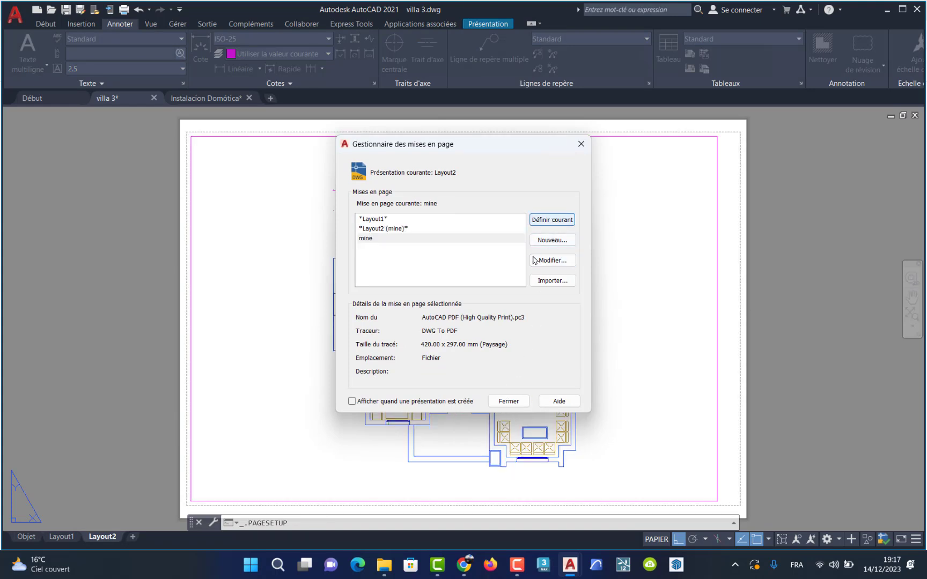
Review the plotter, paper and plot area settings of the "mine" page setup and close the page setup manager.
left_click(546, 260)
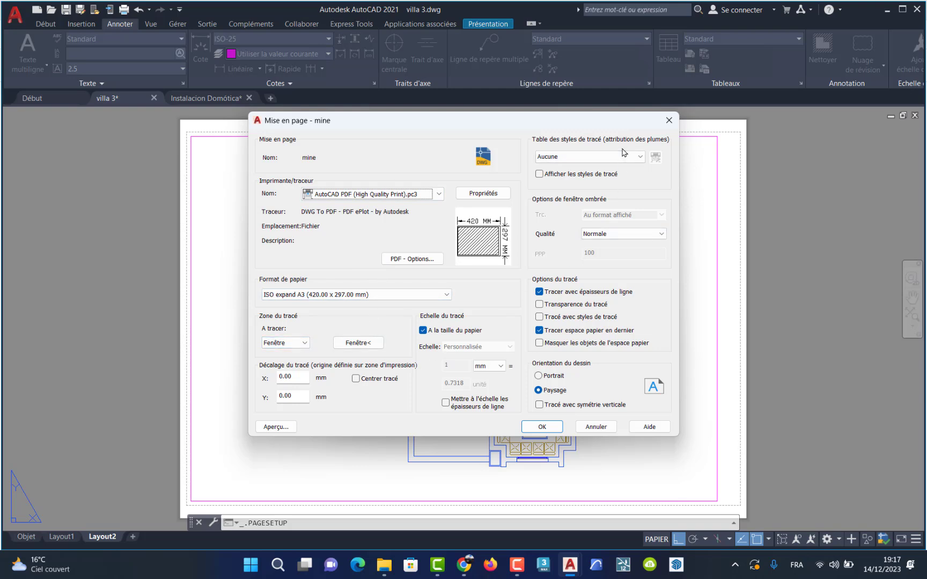
left_click(543, 427)
left_click(505, 323)
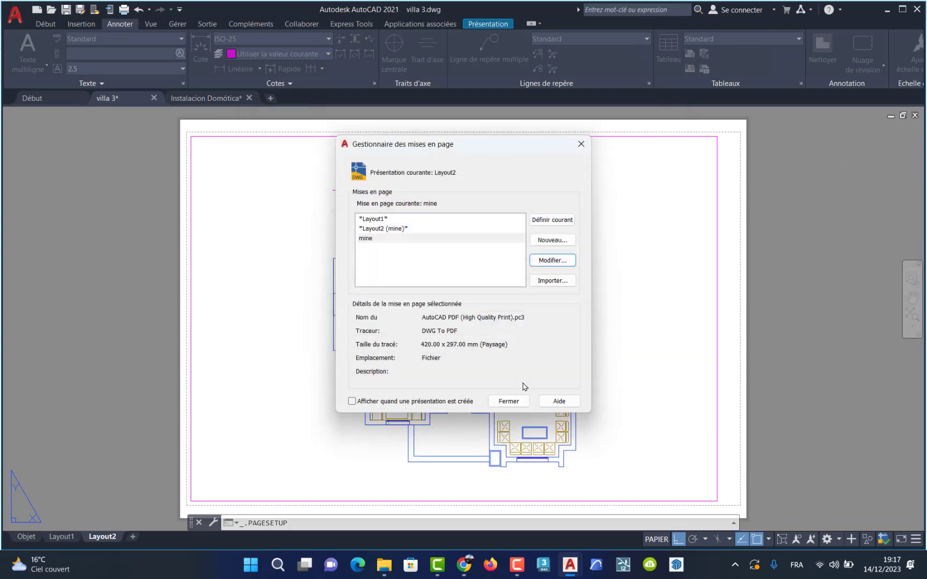
left_click(509, 401)
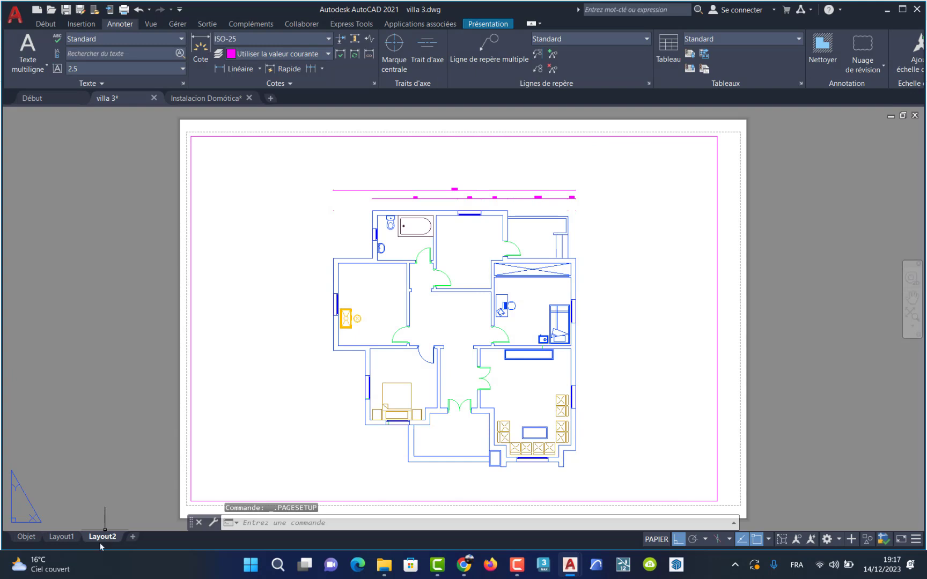
Plot Layout2 as a single sheet with the "mine" page setup, saving it as villa 3-Layout2.pdf in Bureau.
right_click(100, 538)
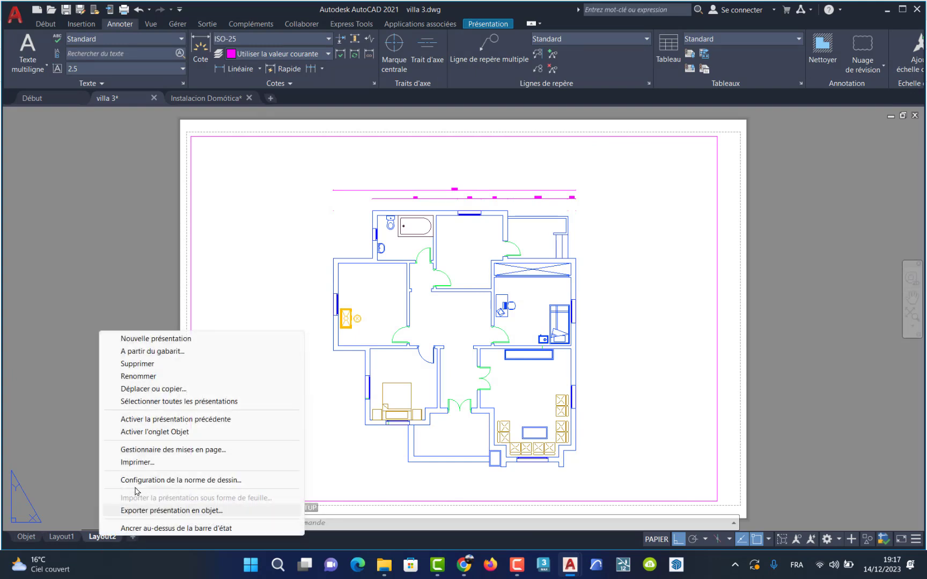
left_click(145, 463)
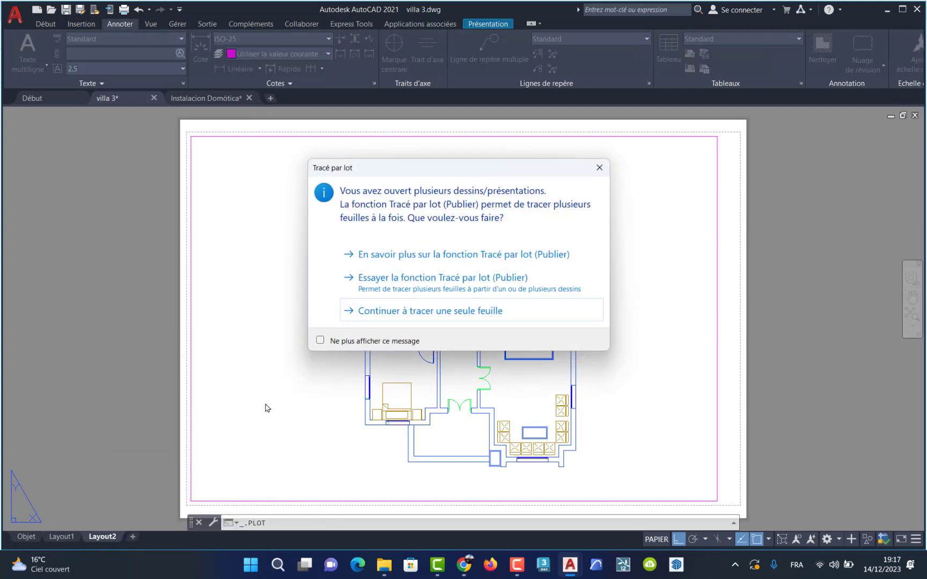
left_click(408, 311)
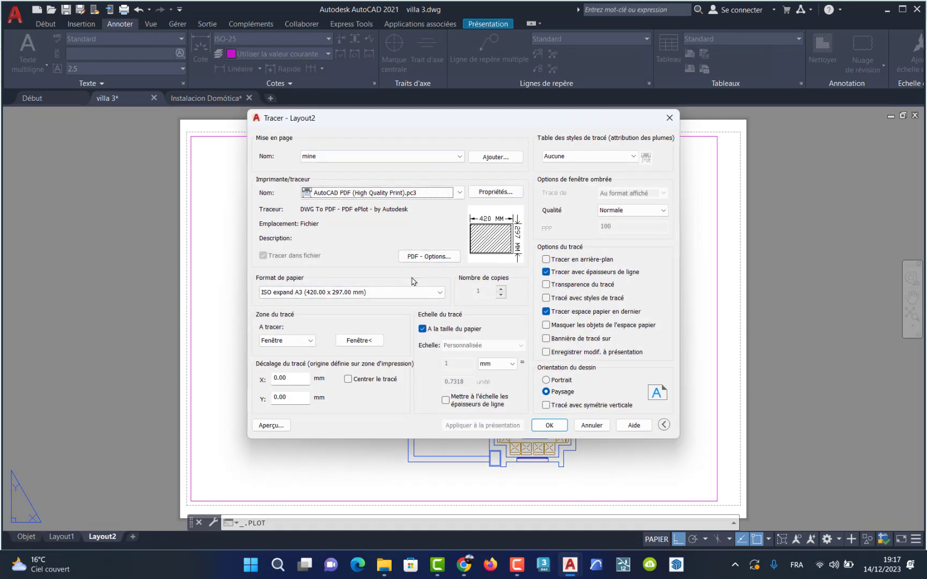
left_click(549, 425)
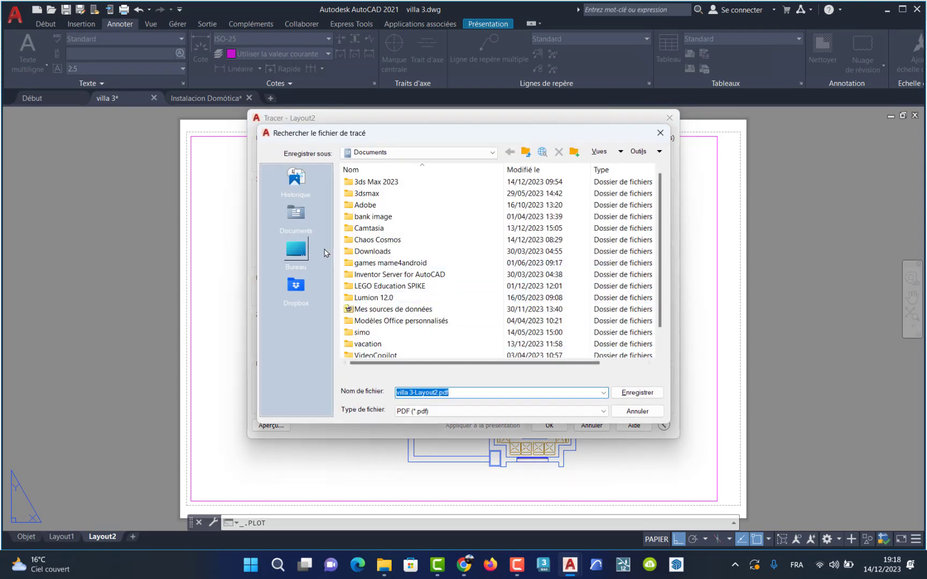
left_click(296, 250)
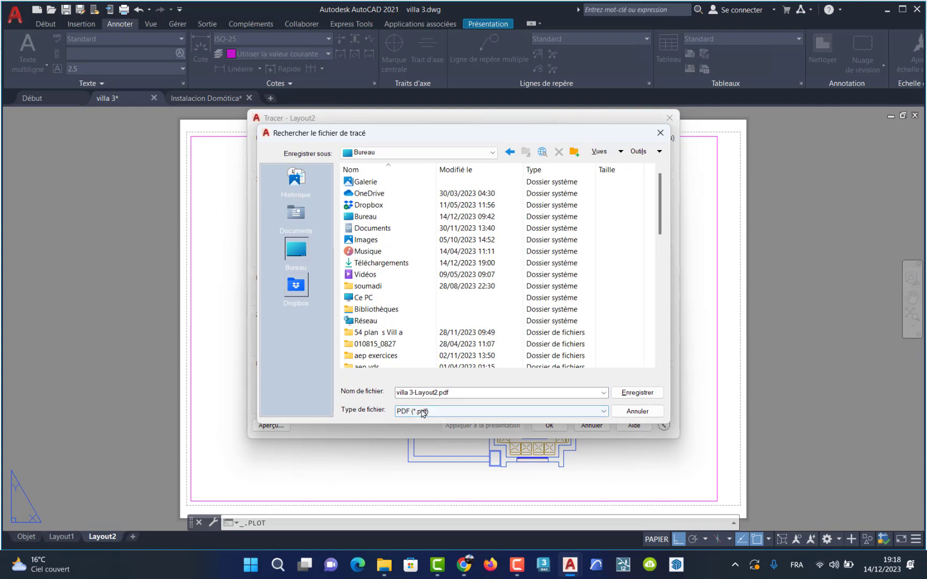
left_click(456, 395)
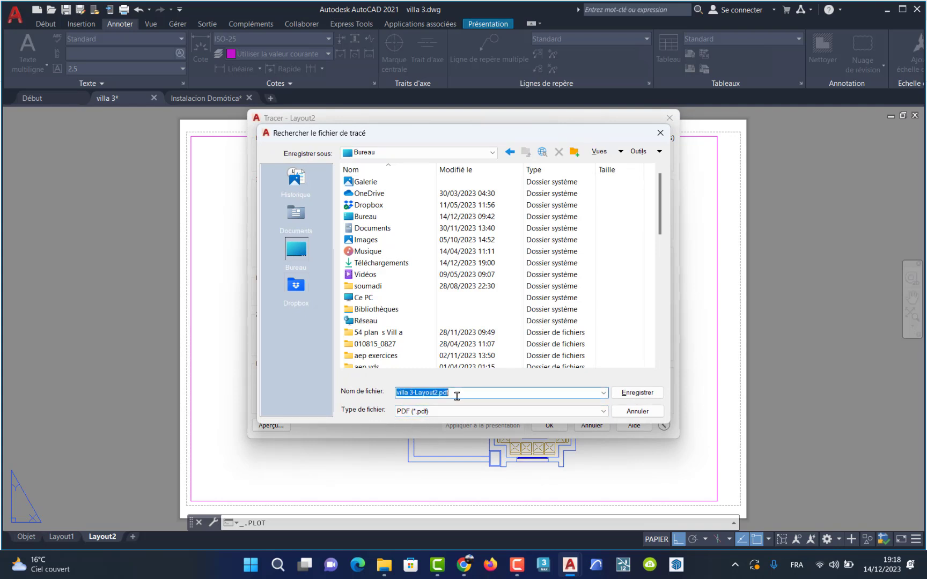
left_click(635, 393)
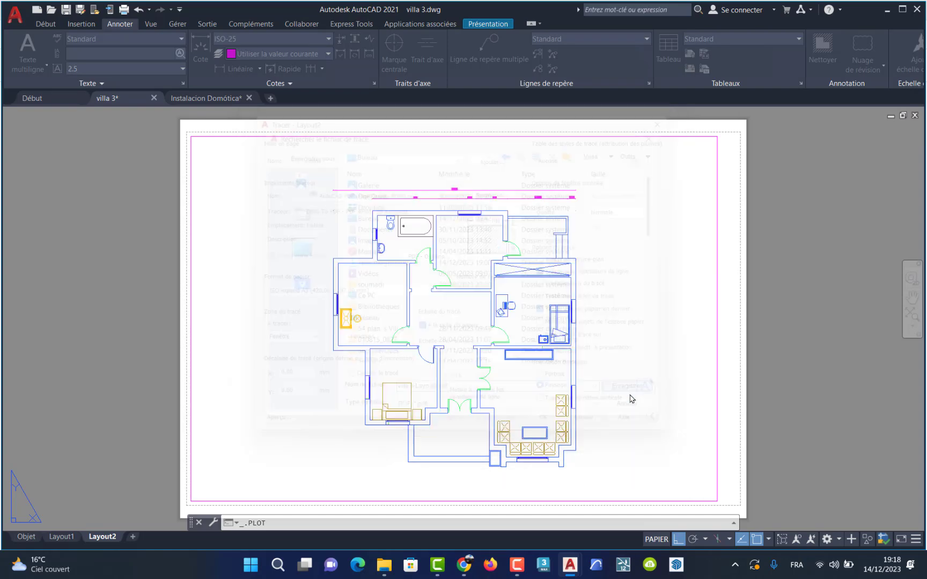